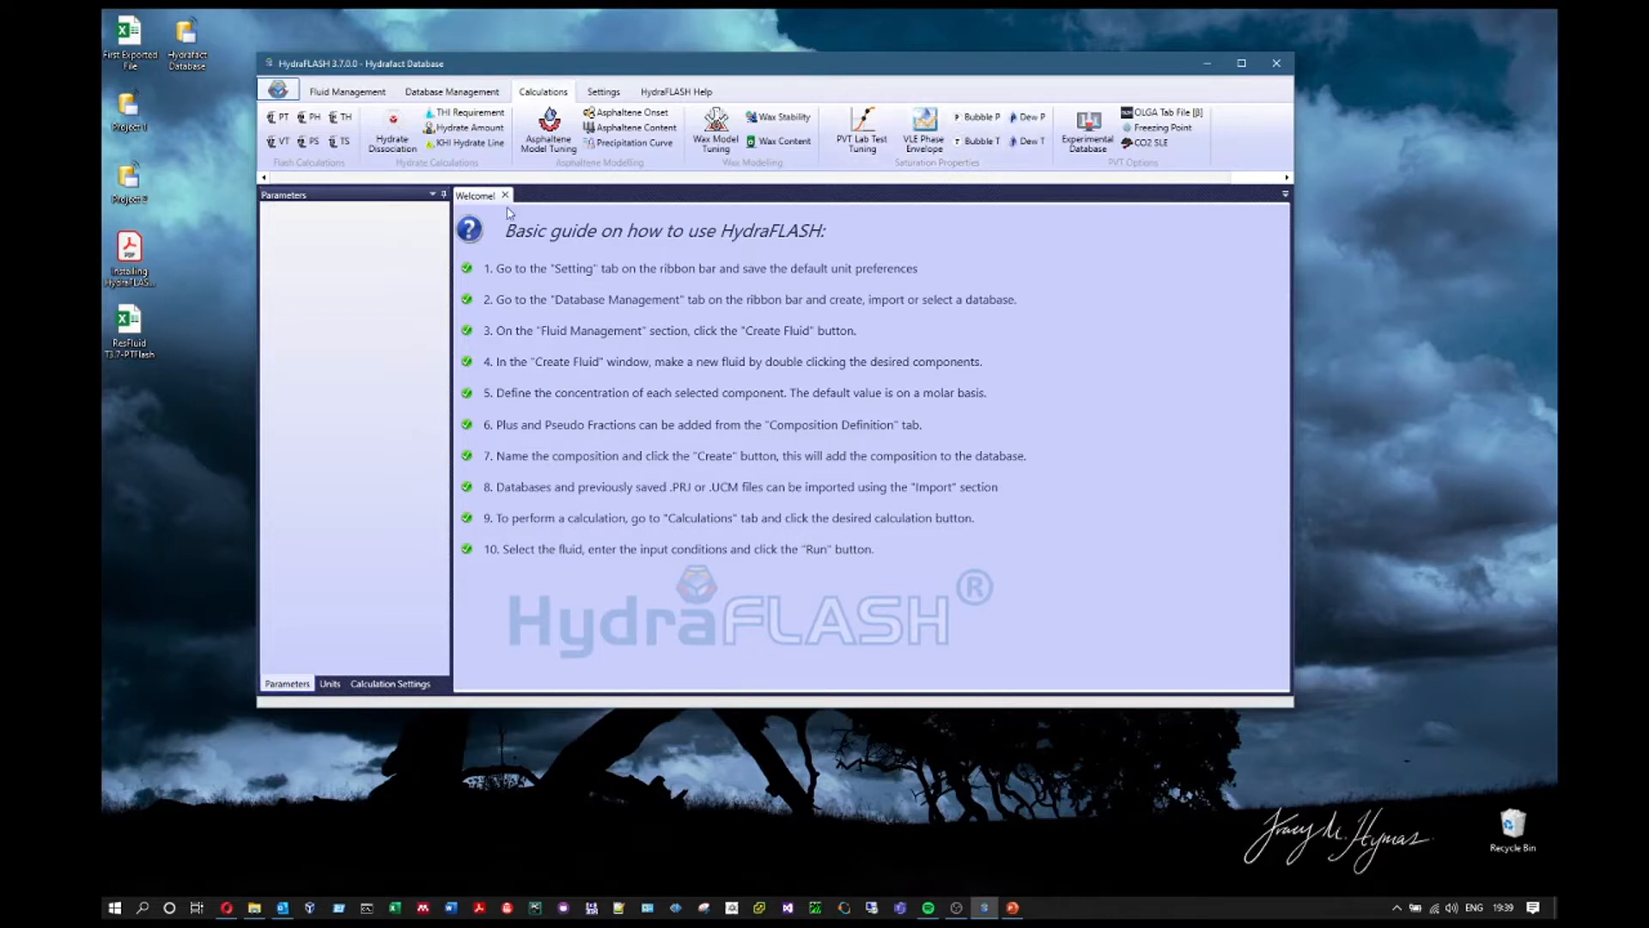
Close the Welcome page and start a VLE phase envelope calculation
left_click(506, 196)
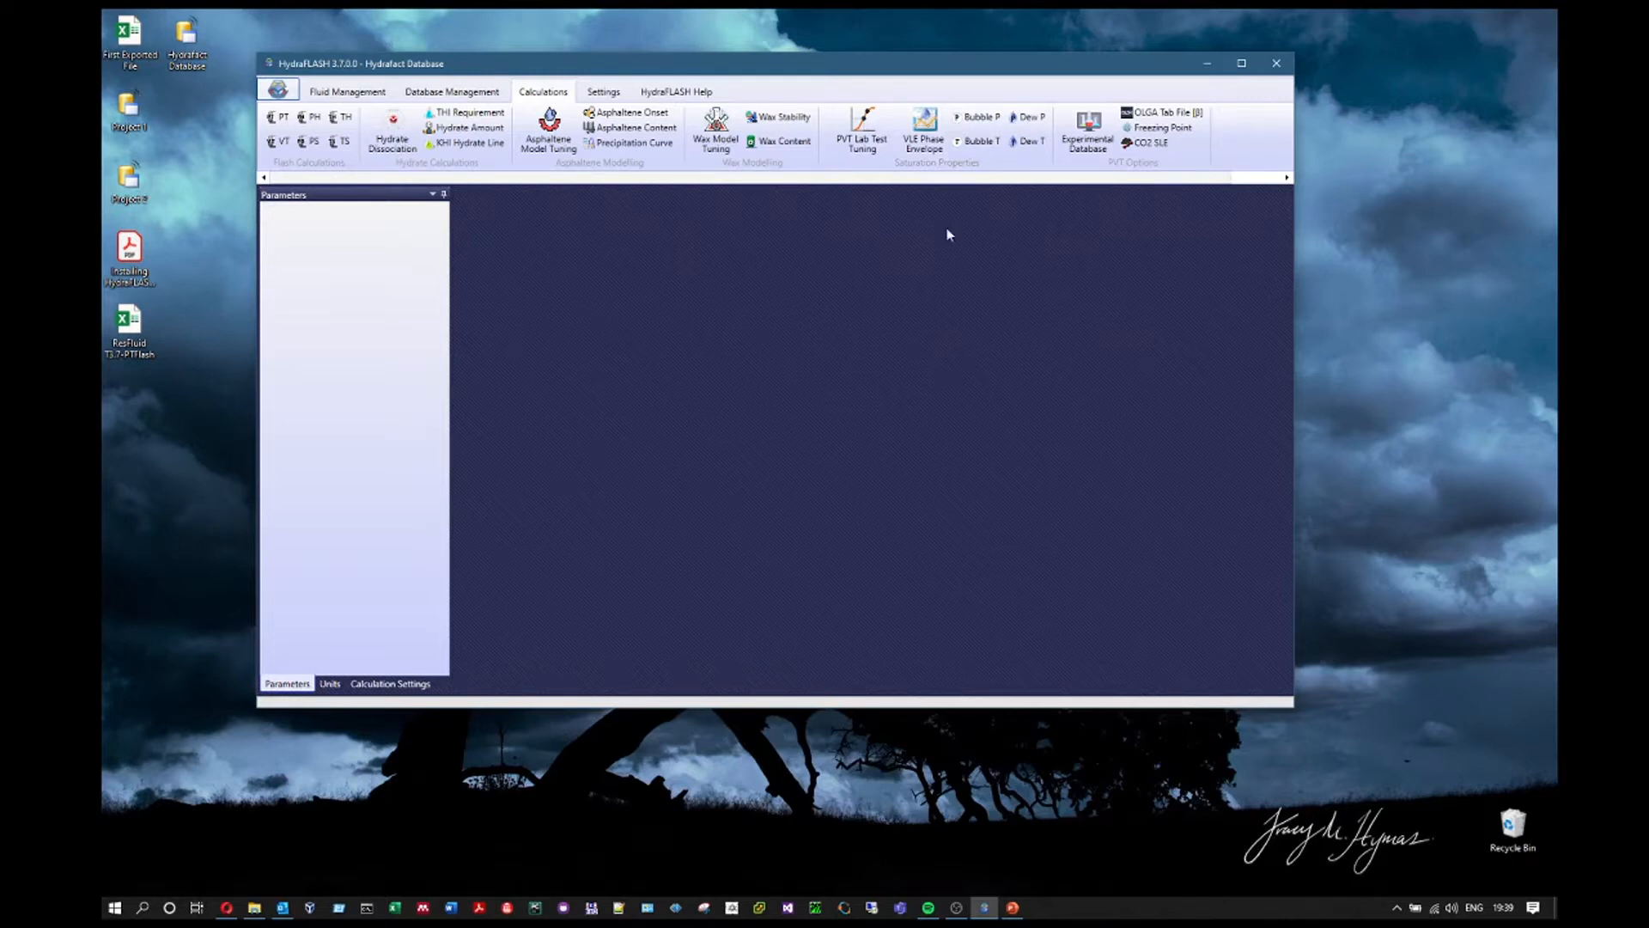
left_click(931, 146)
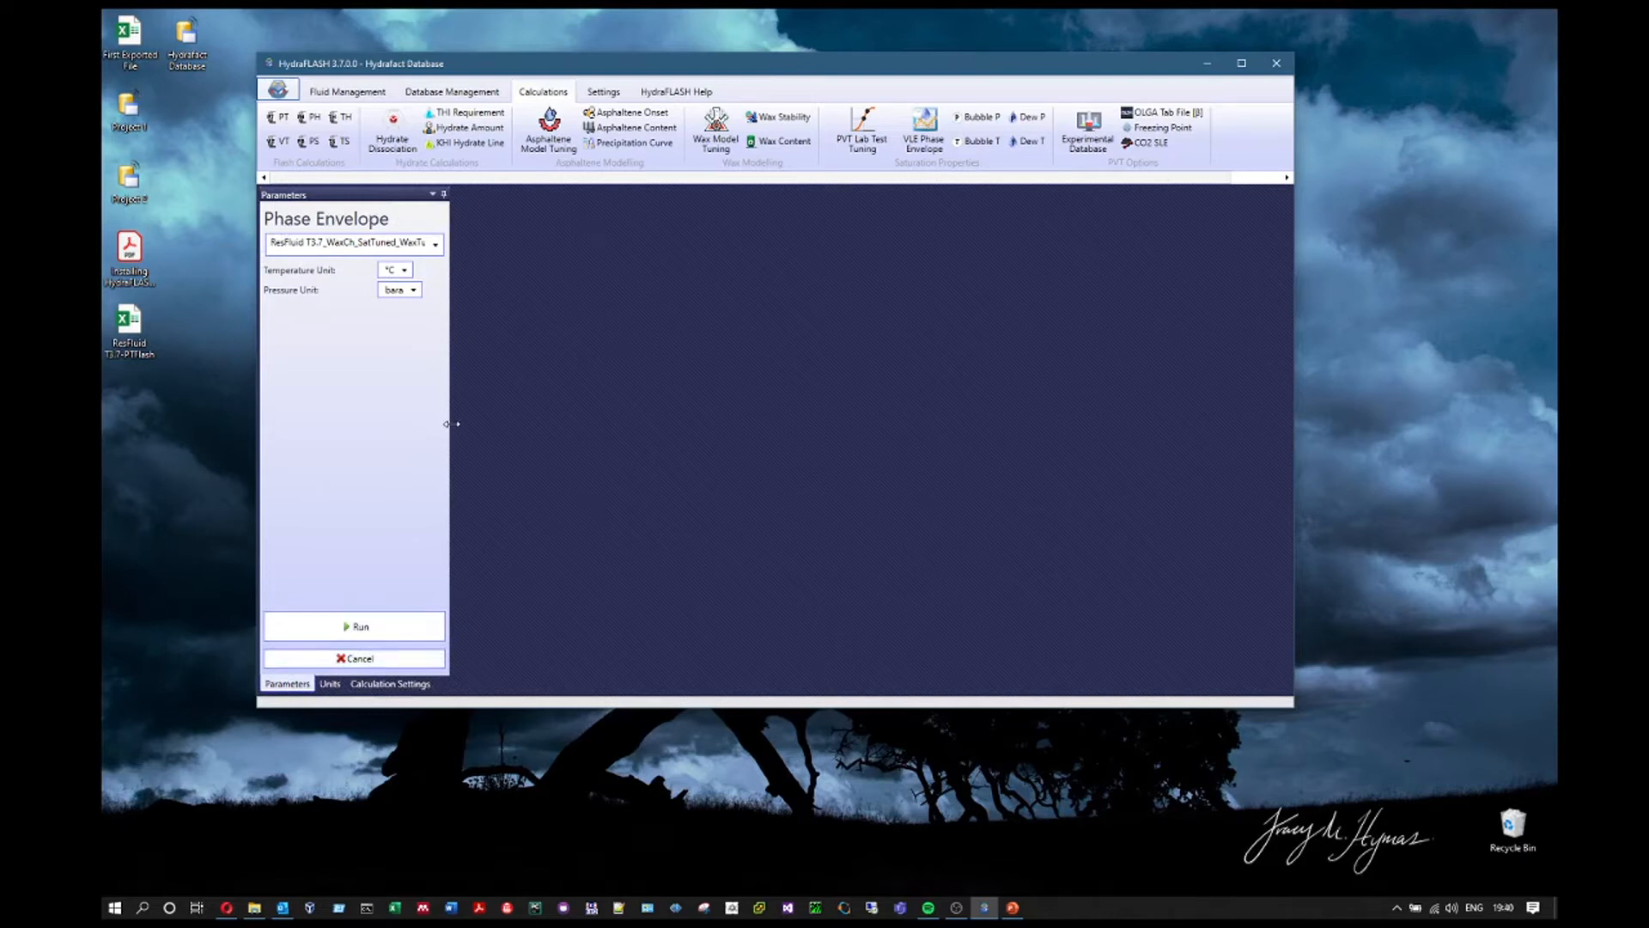
left_click(432, 246)
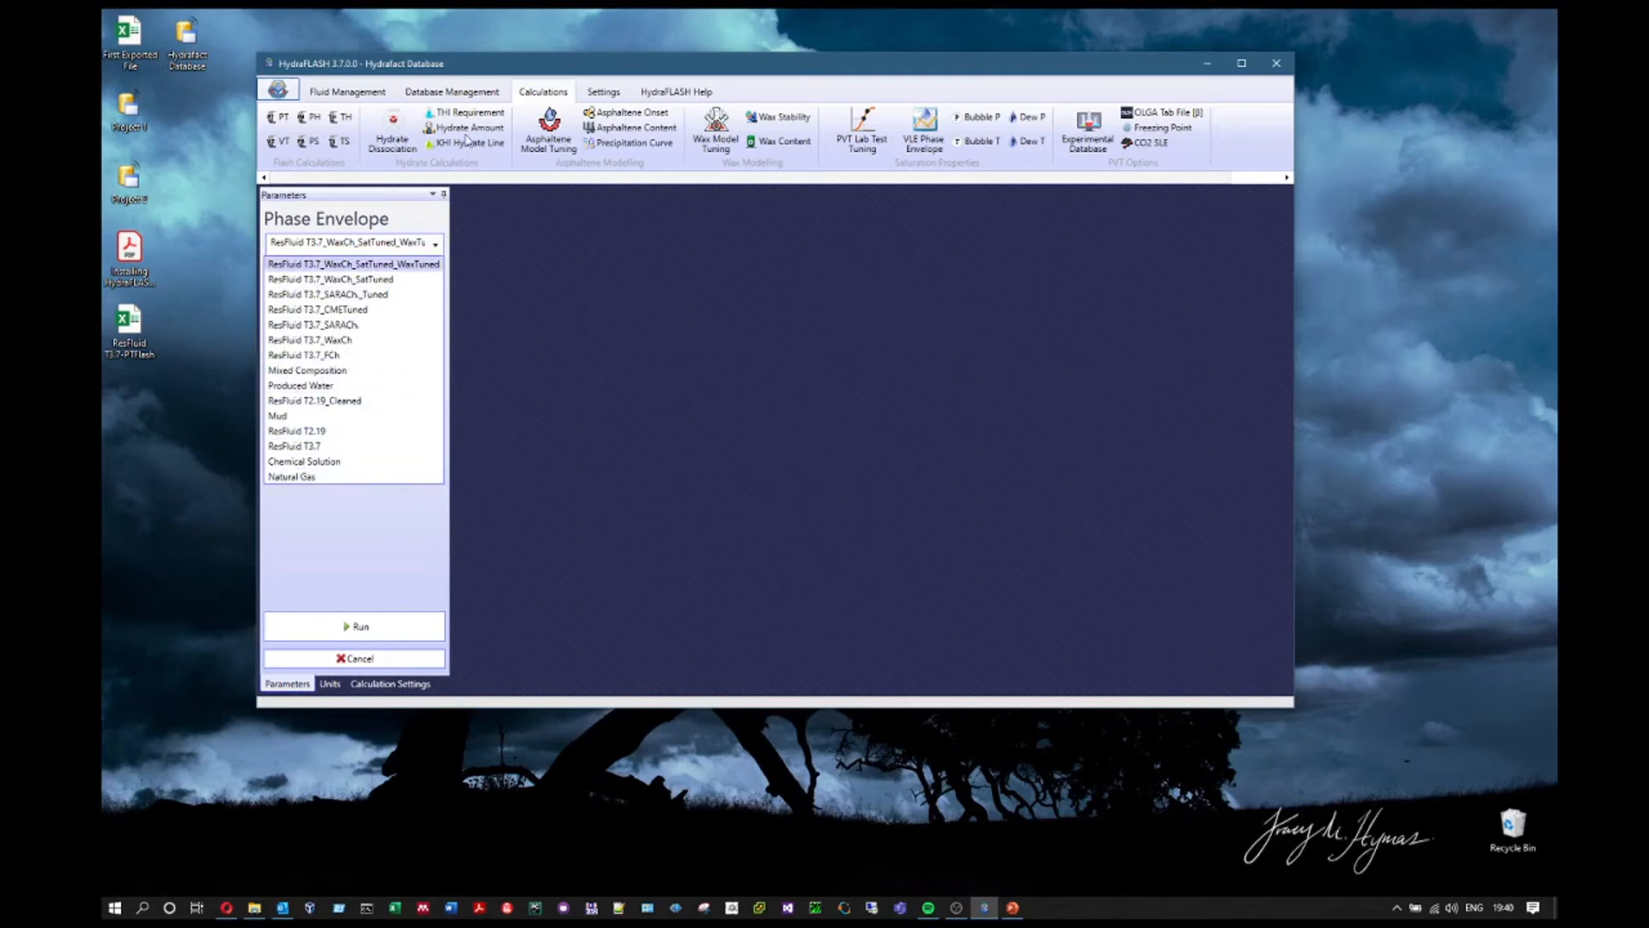
left_click(372, 101)
left_click(371, 101)
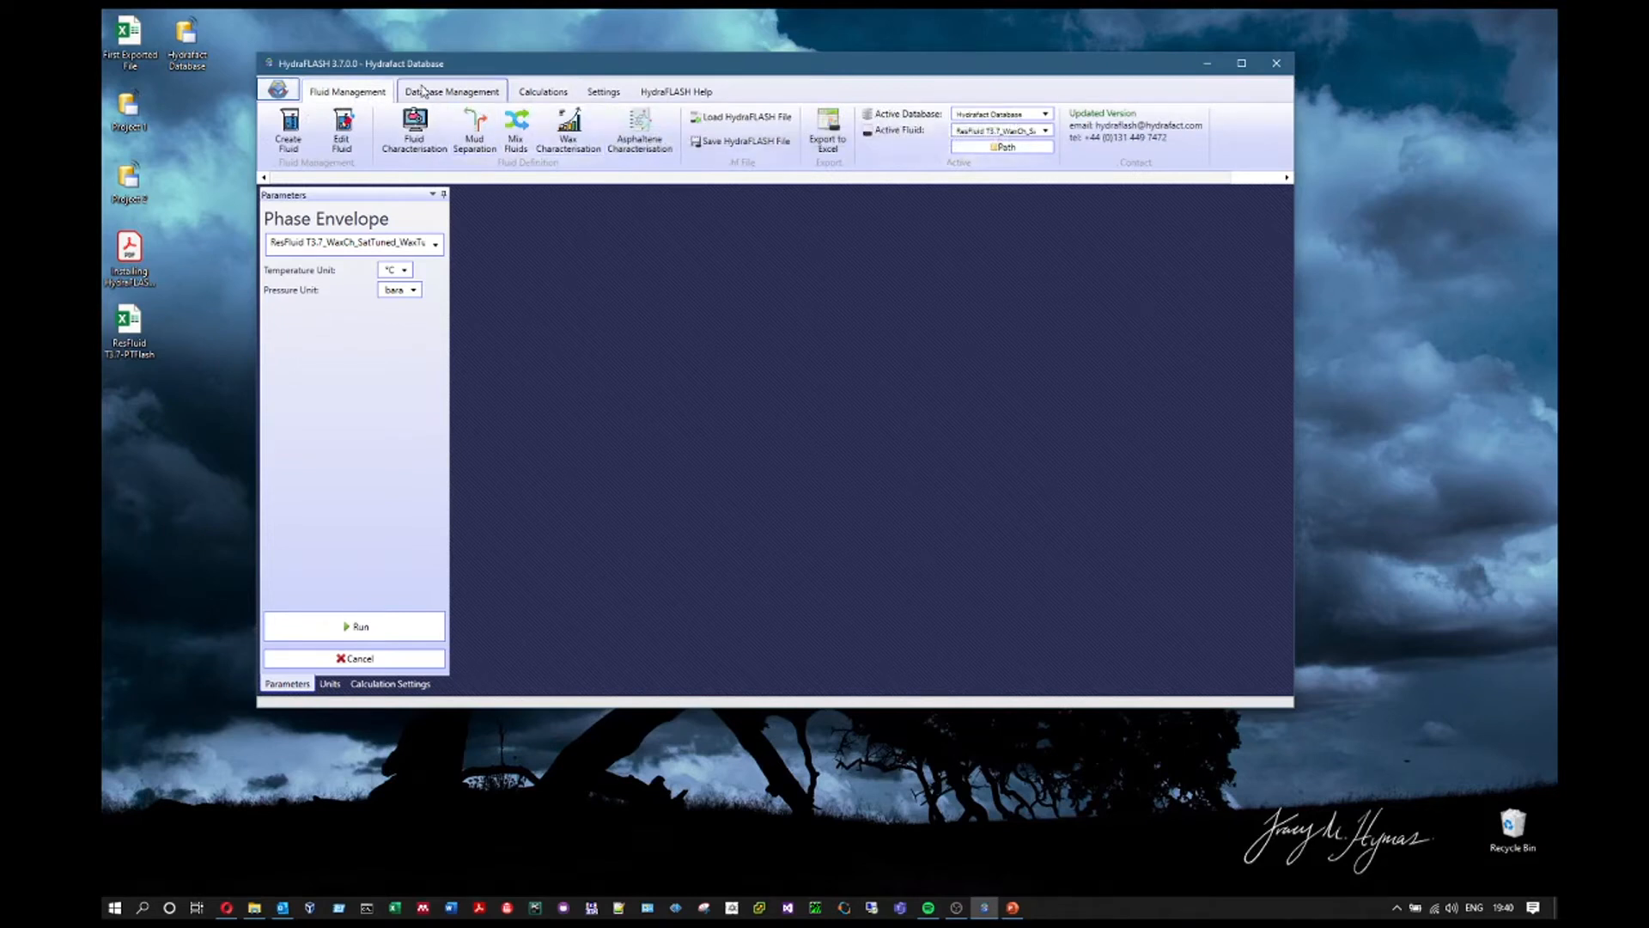
left_click(453, 92)
scroll(679, 125, "up", 1)
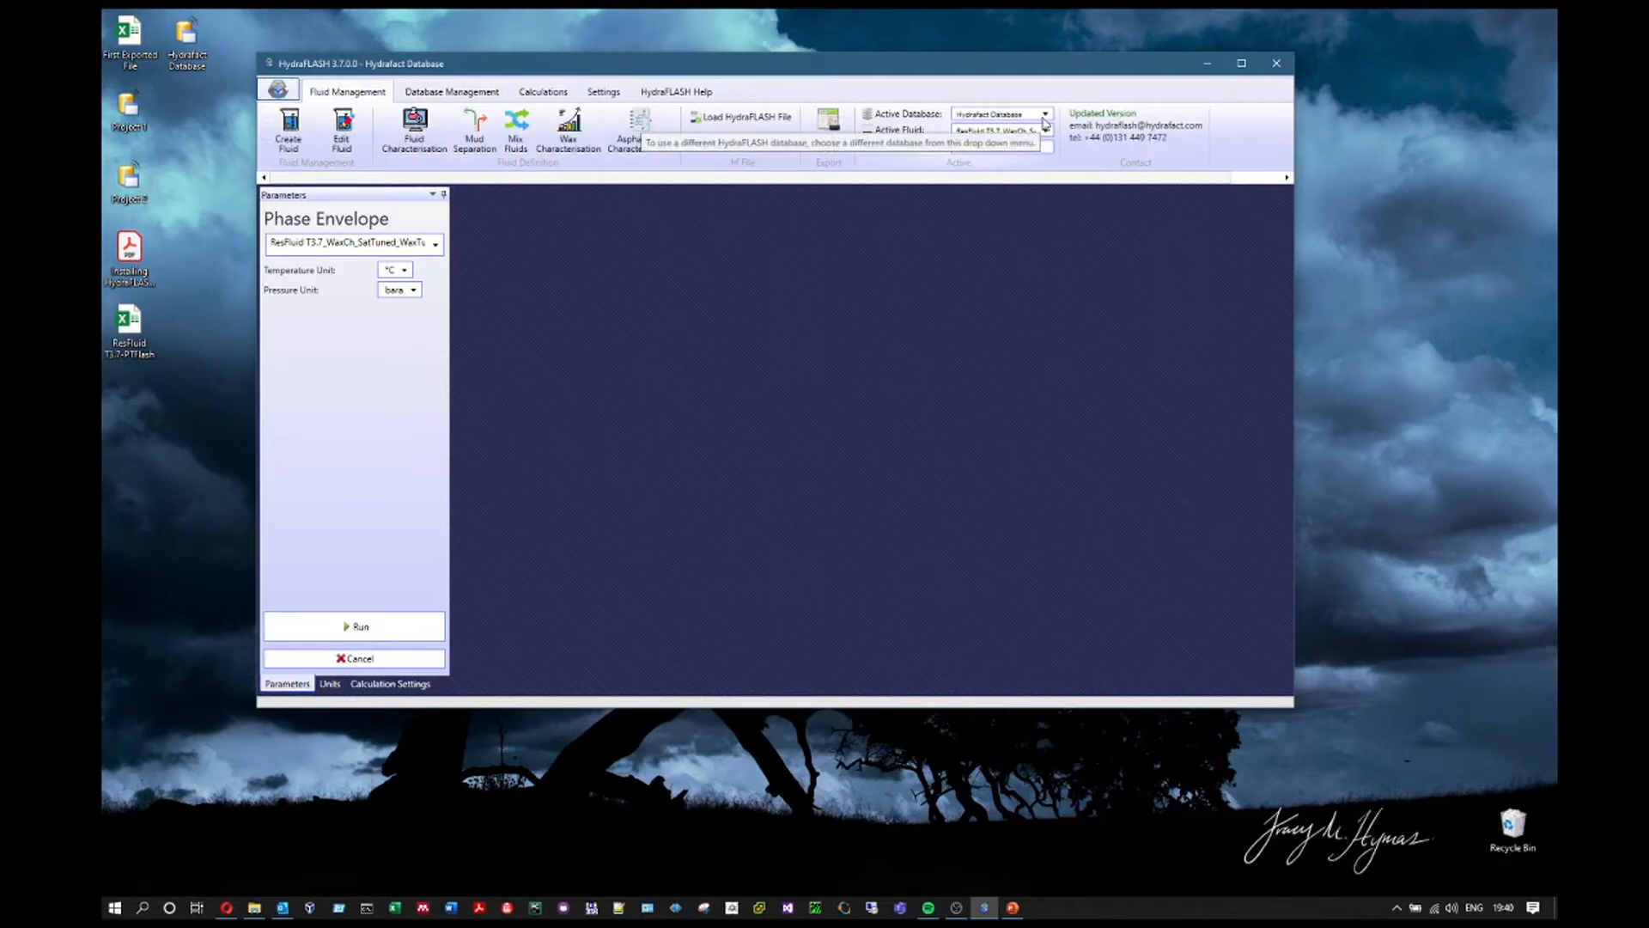
left_click(557, 96)
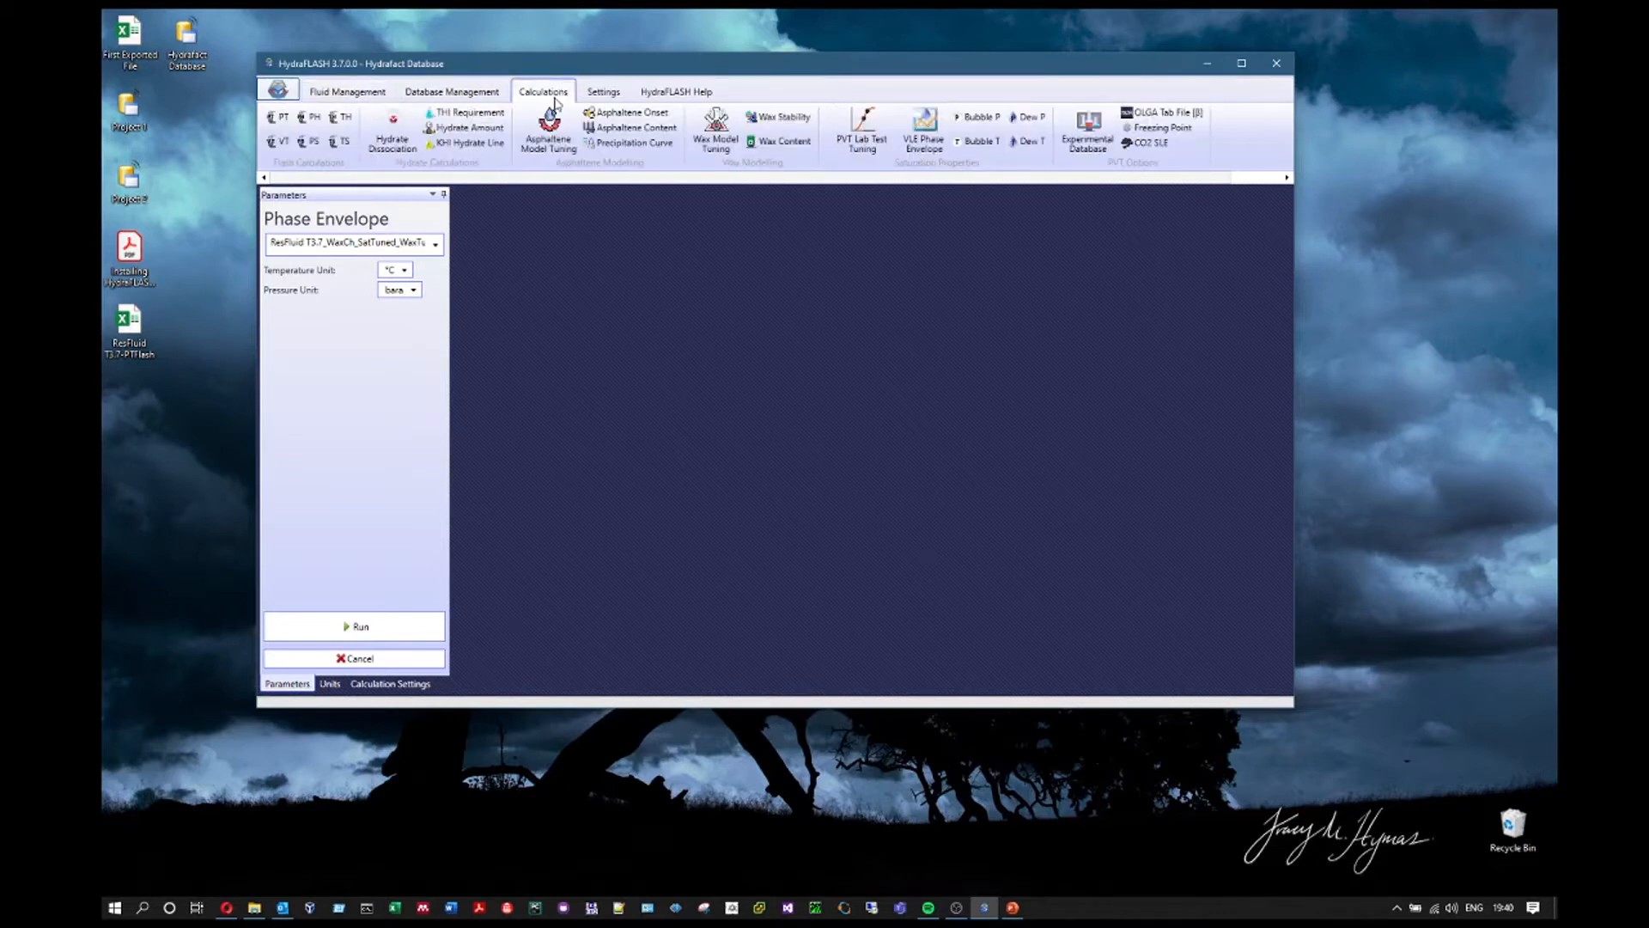
Run the phase envelope calculation for the Natural Gas fluid with temperature in °F and pressure in psig
left_click(341, 249)
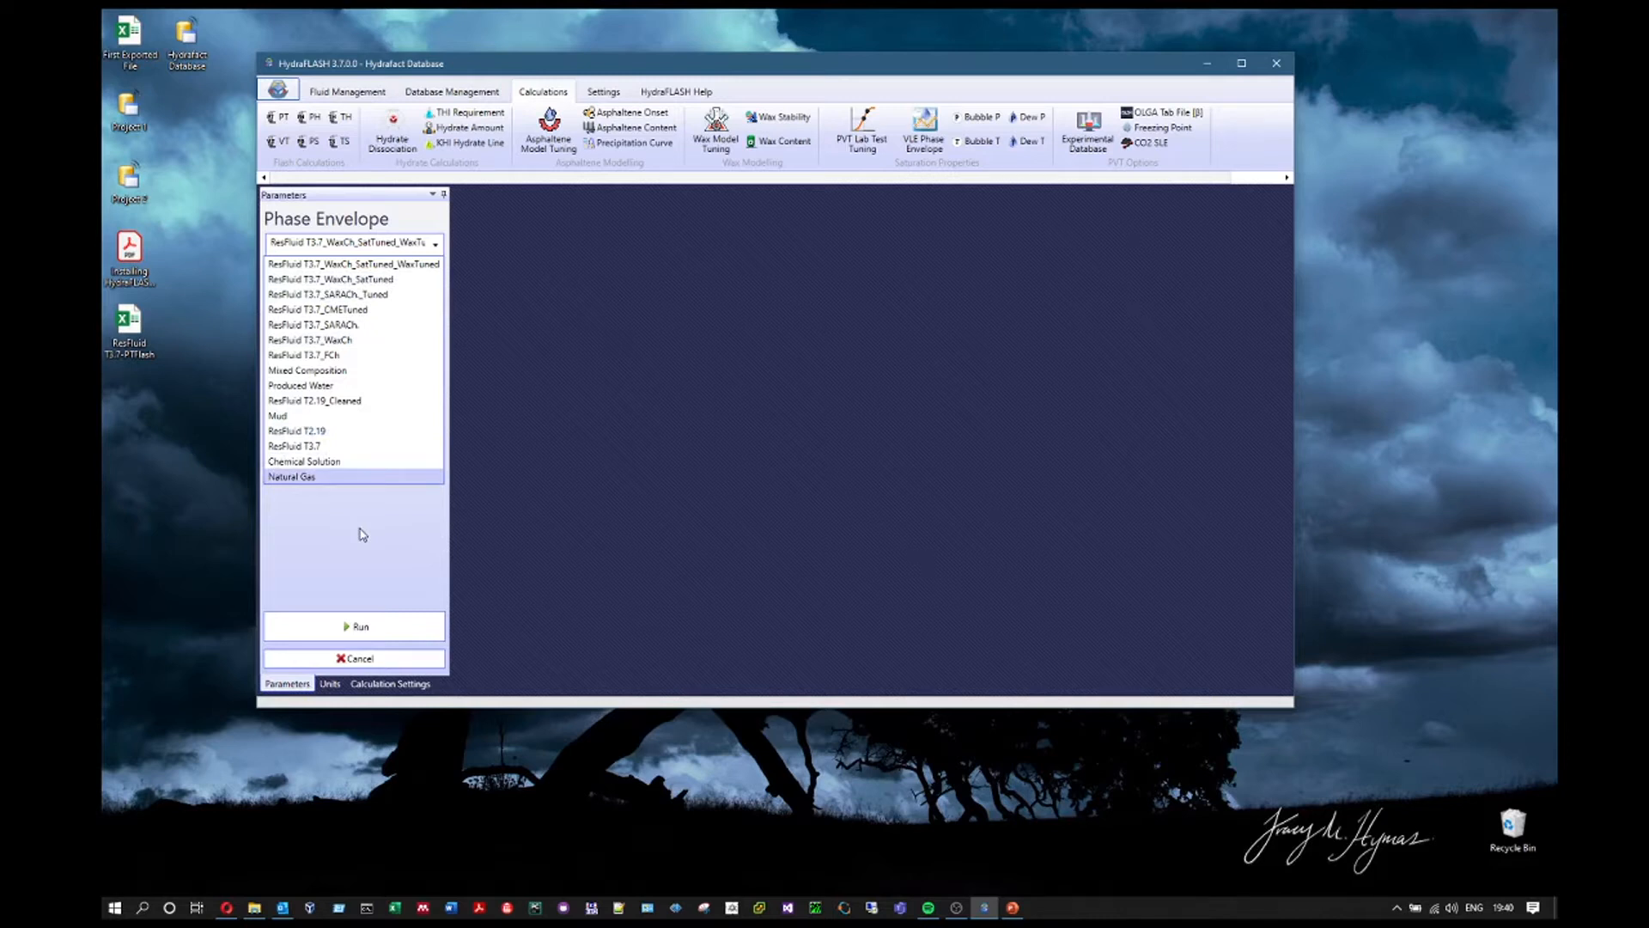
left_click(311, 483)
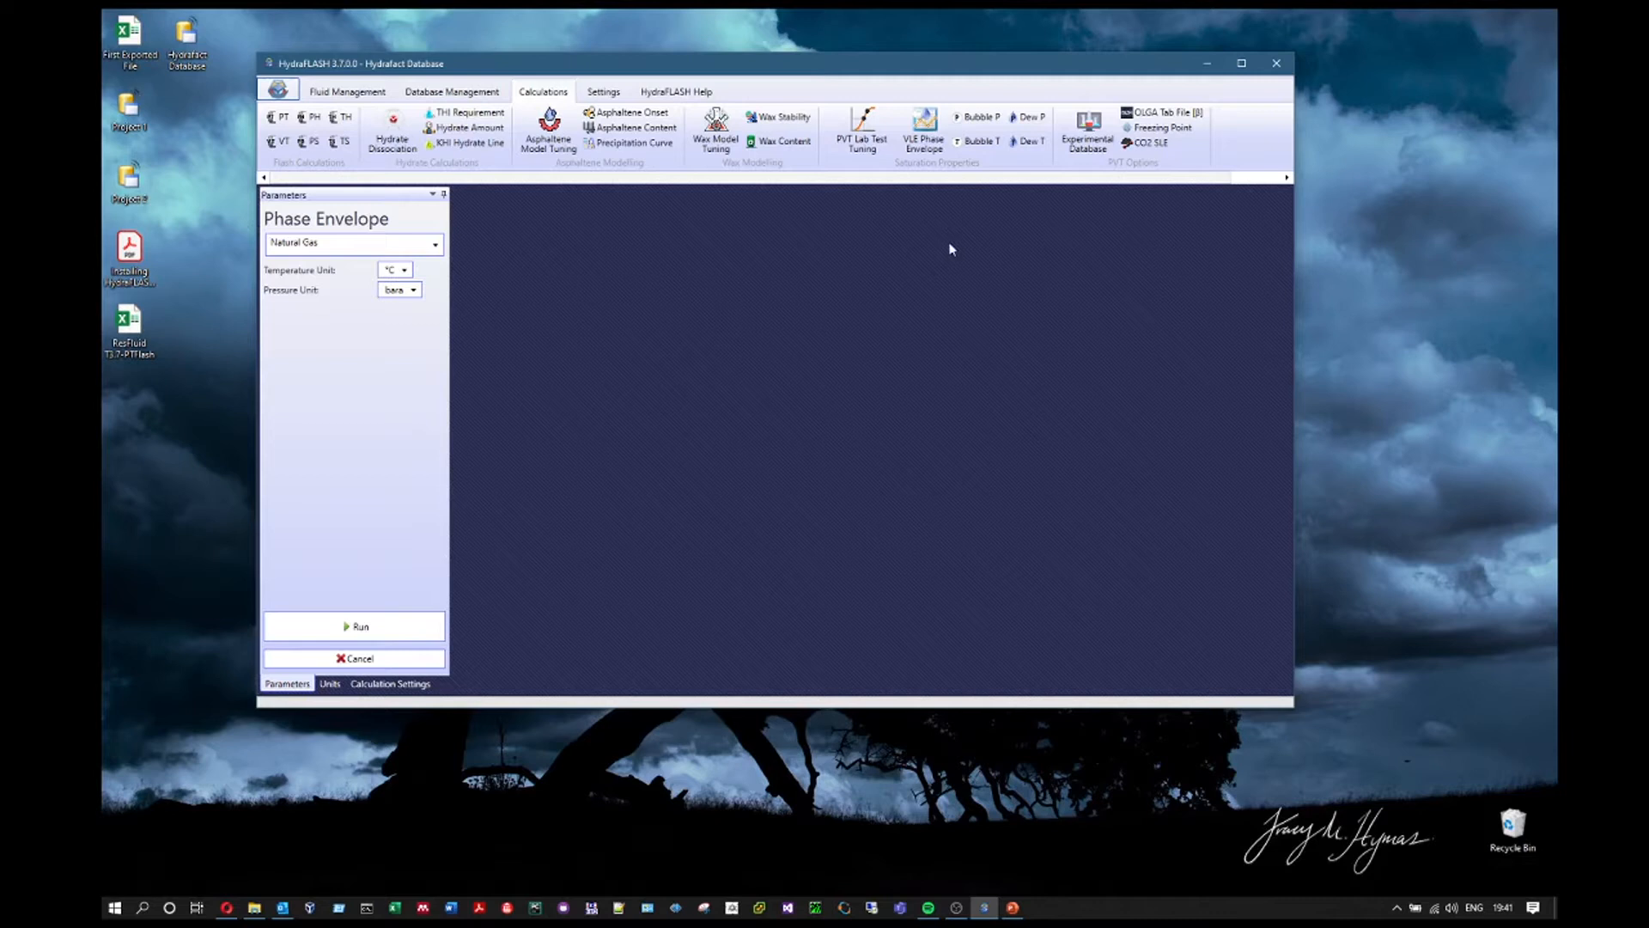
left_click(406, 271)
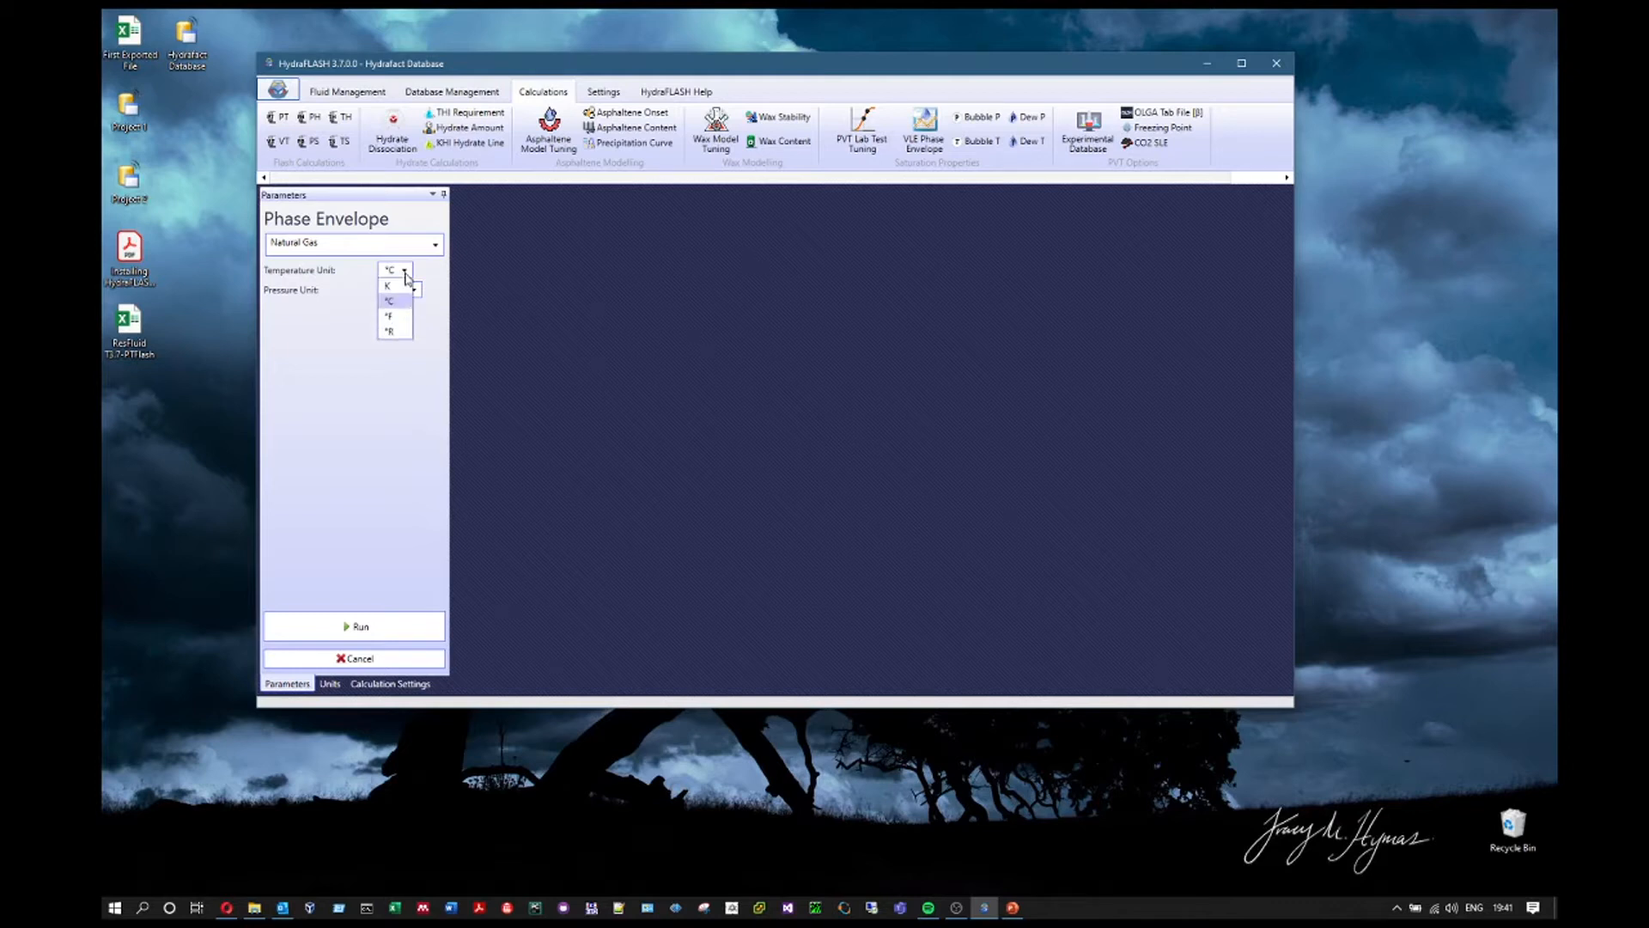
left_click(390, 316)
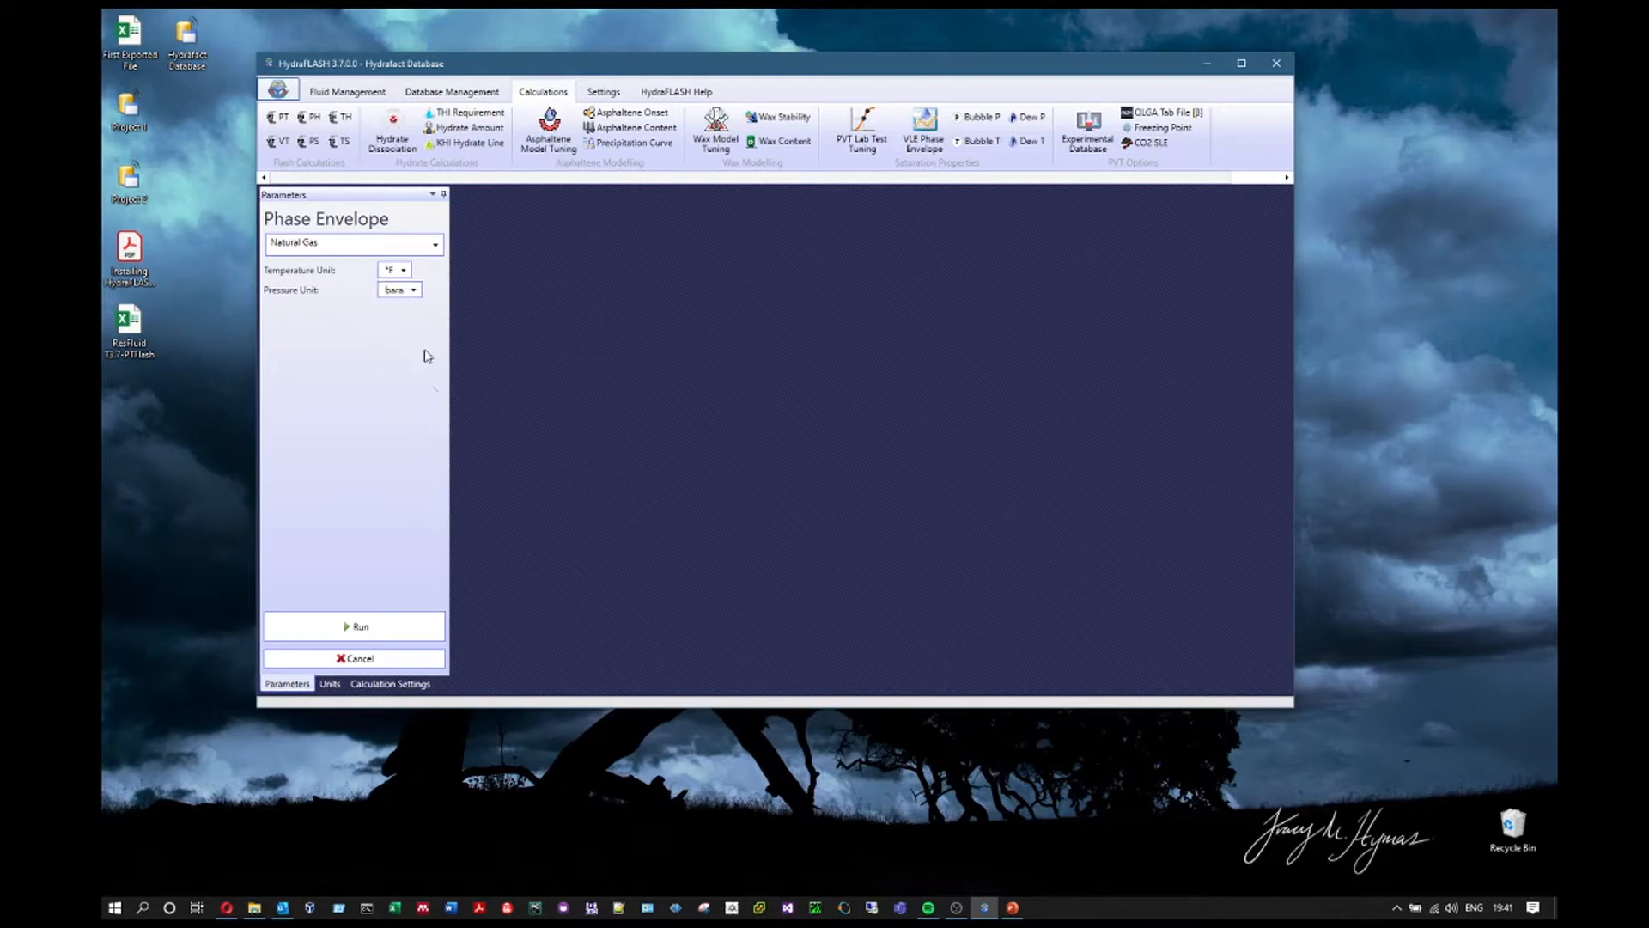
left_click(411, 290)
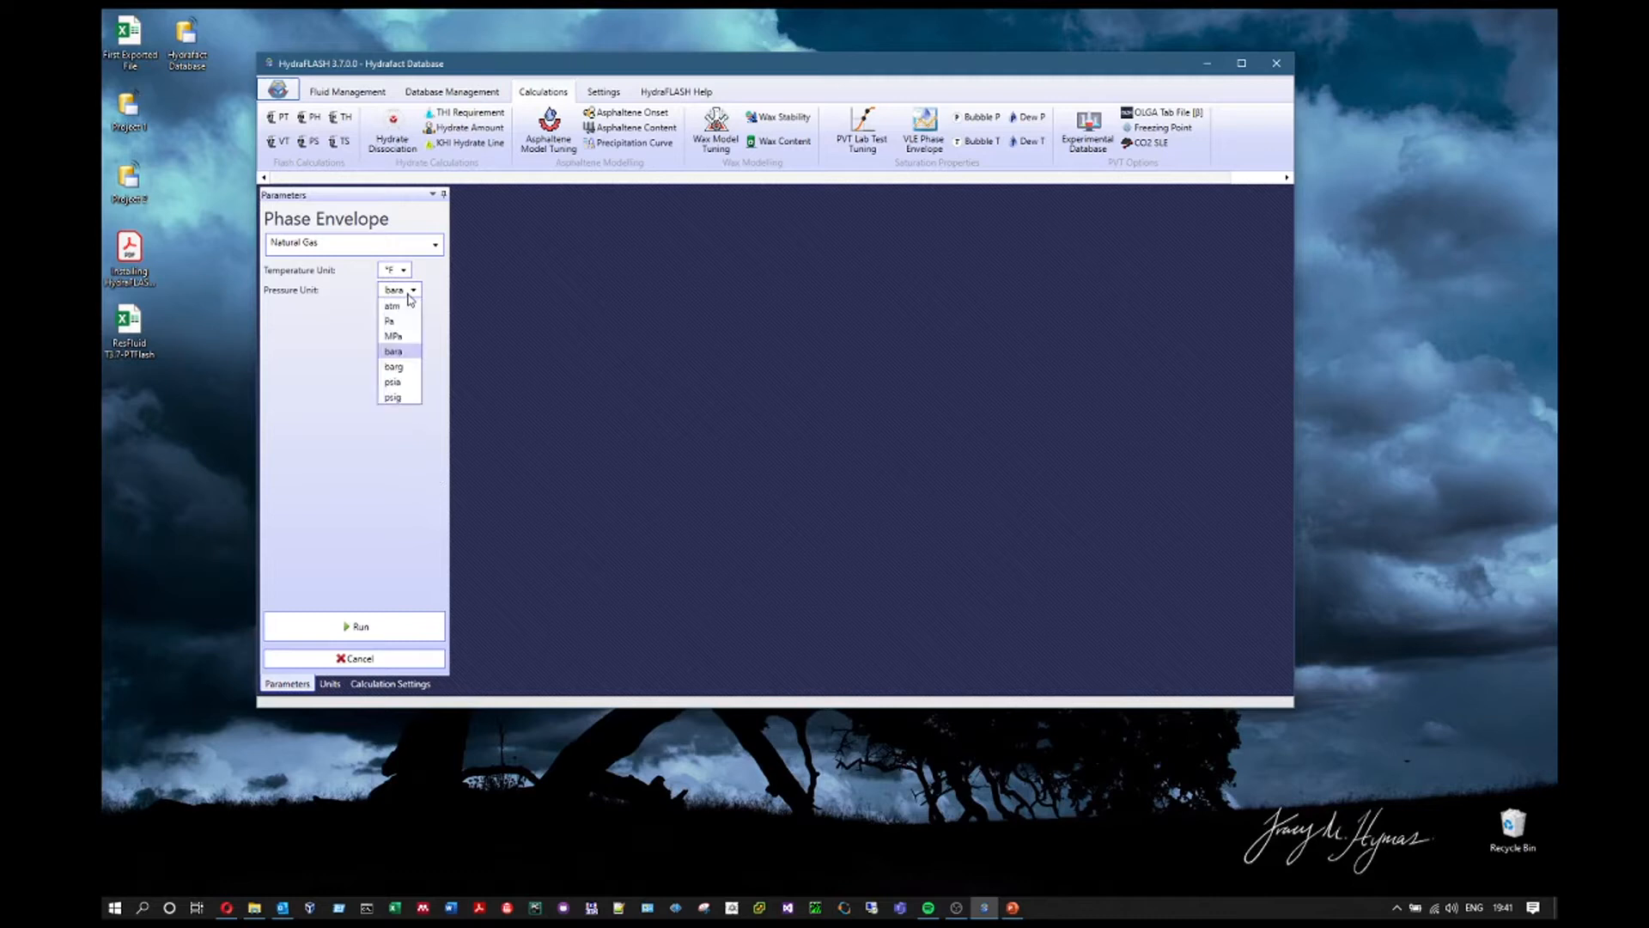
left_click(395, 398)
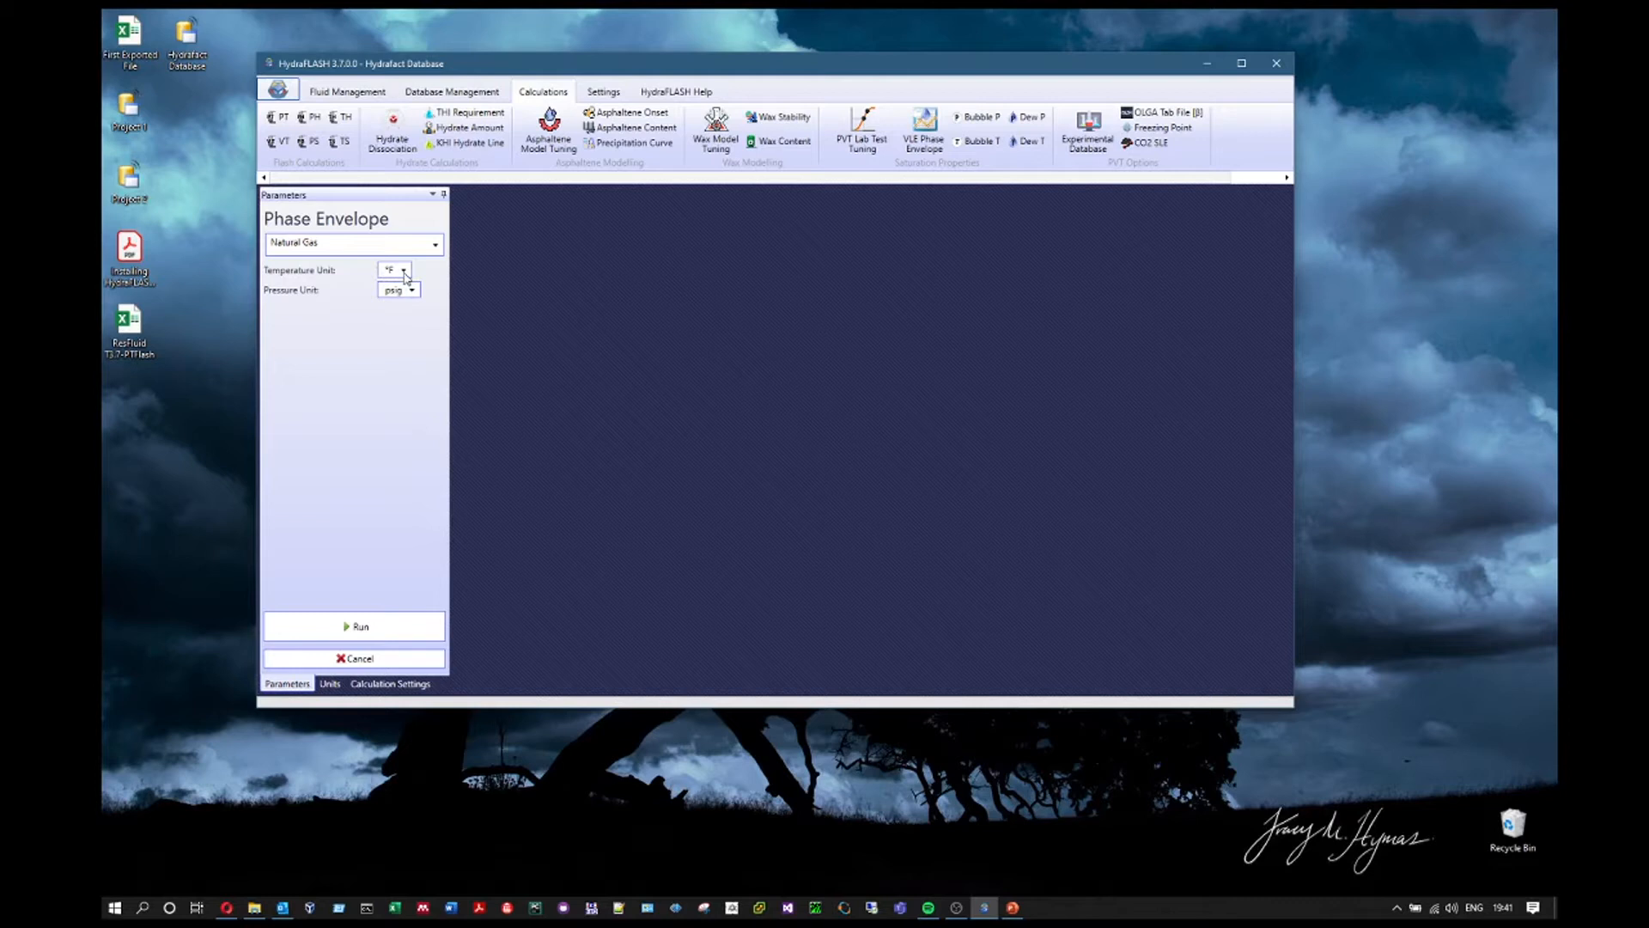
left_click(392, 637)
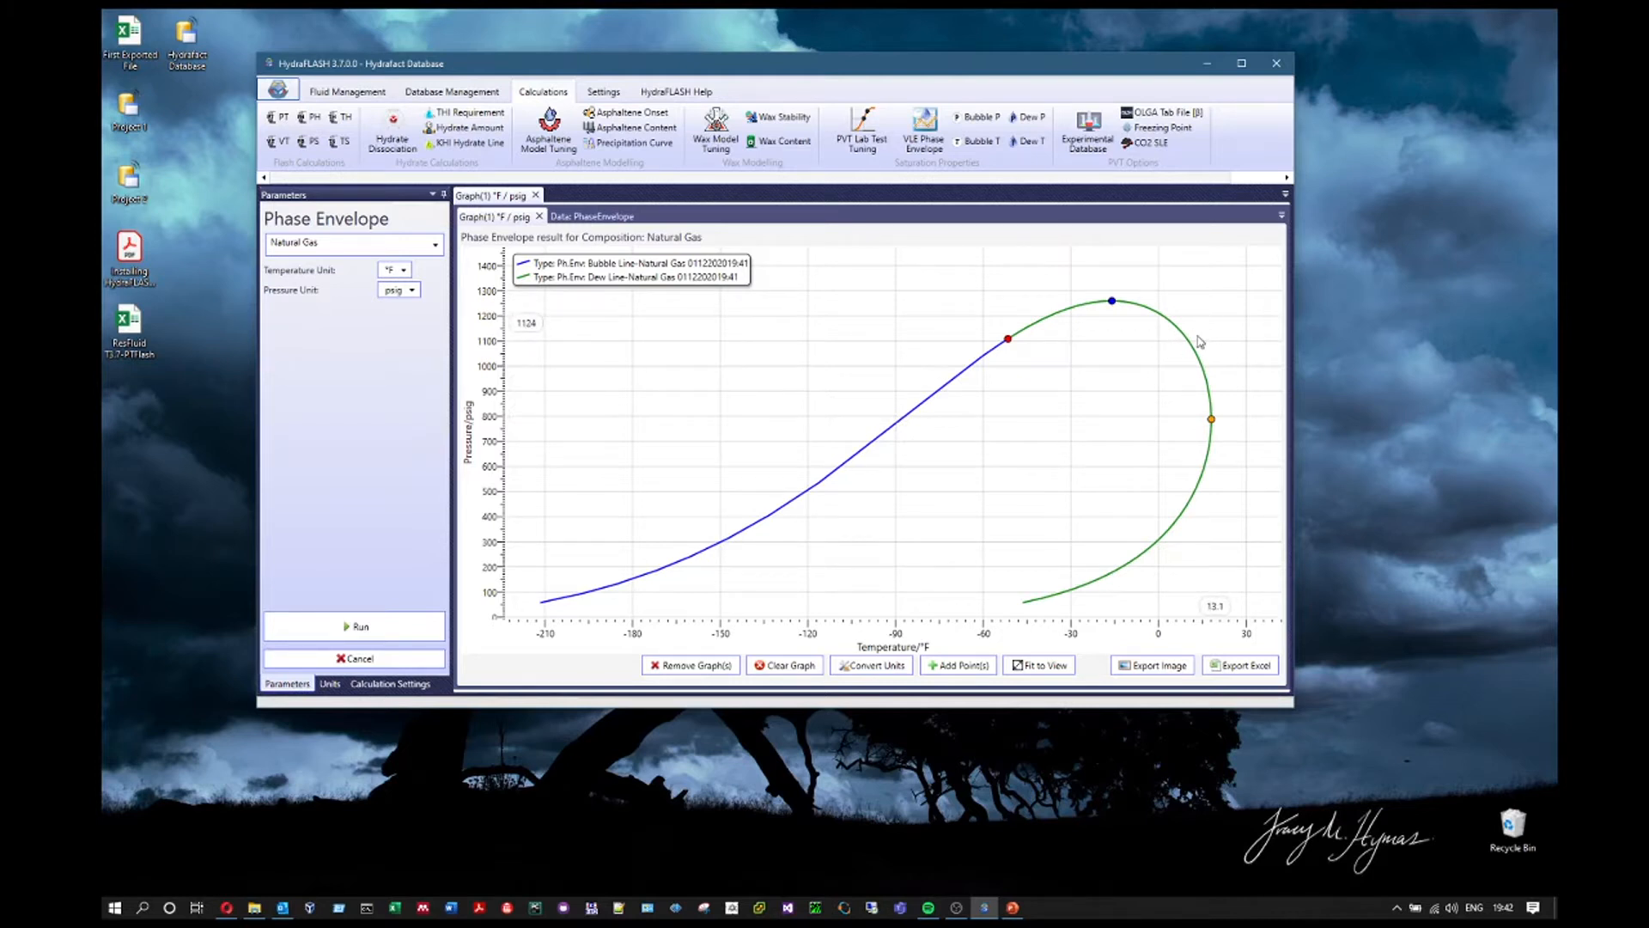
Inspect the cricondentherm, cricondenbar and critical point on the phase envelope, and maximize the program window
mouse_move(1215, 429)
mouse_move(1117, 307)
mouse_move(1009, 346)
mouse_move(1012, 344)
left_click(1241, 63)
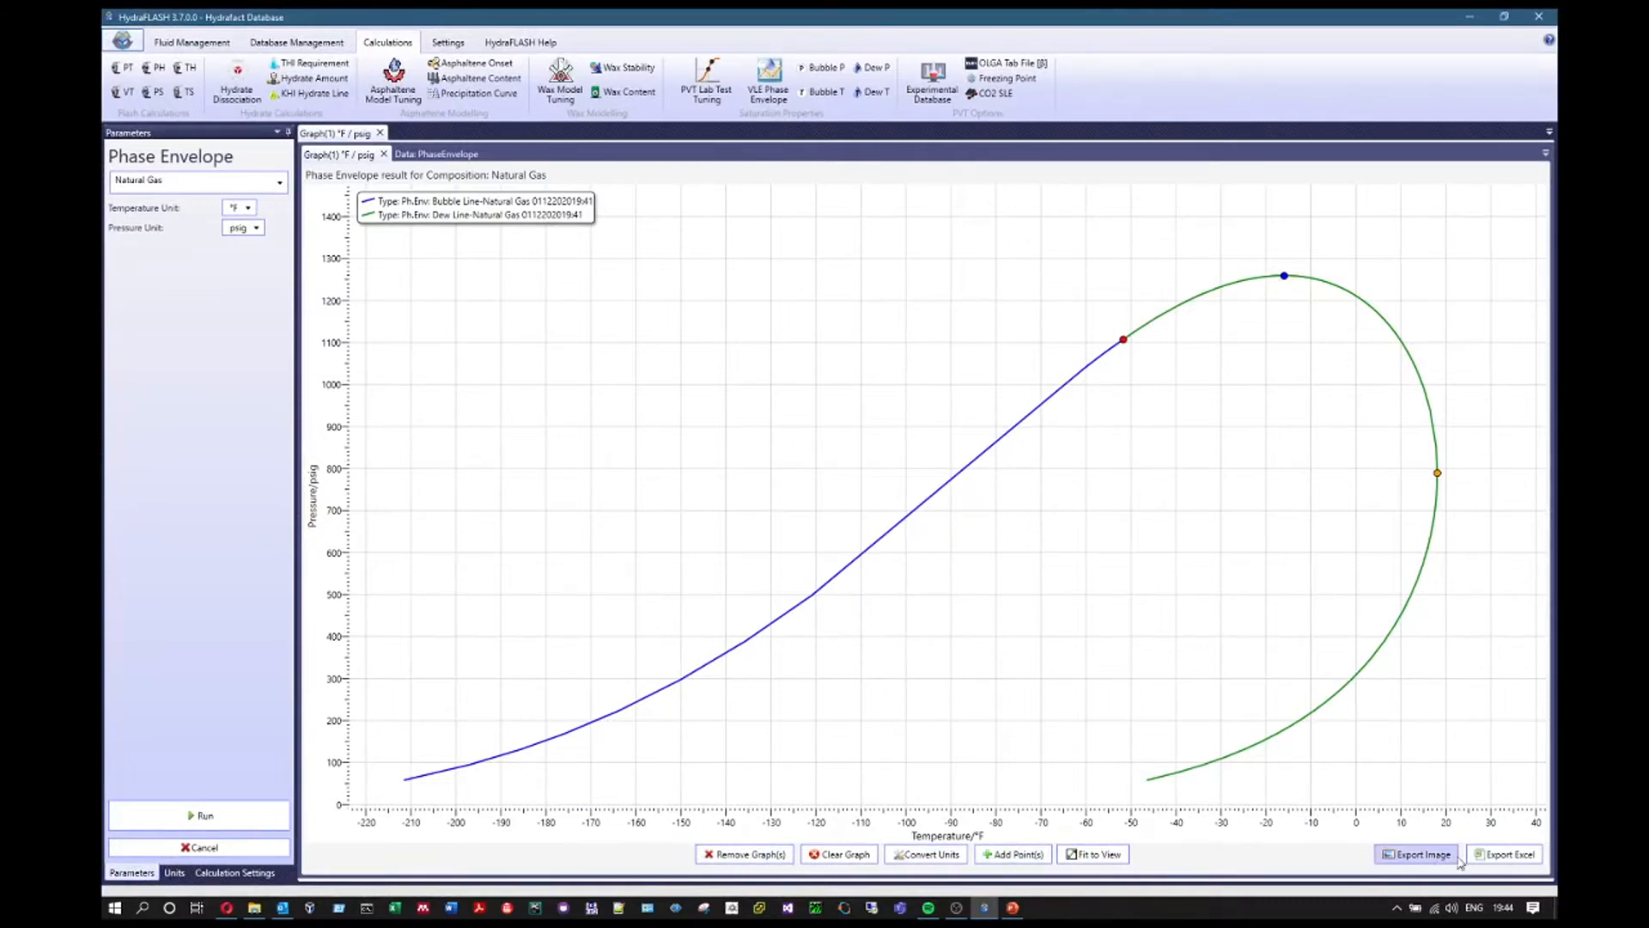
Export the phase envelope data to Excel for review and close the workbook without saving
left_click(1530, 865)
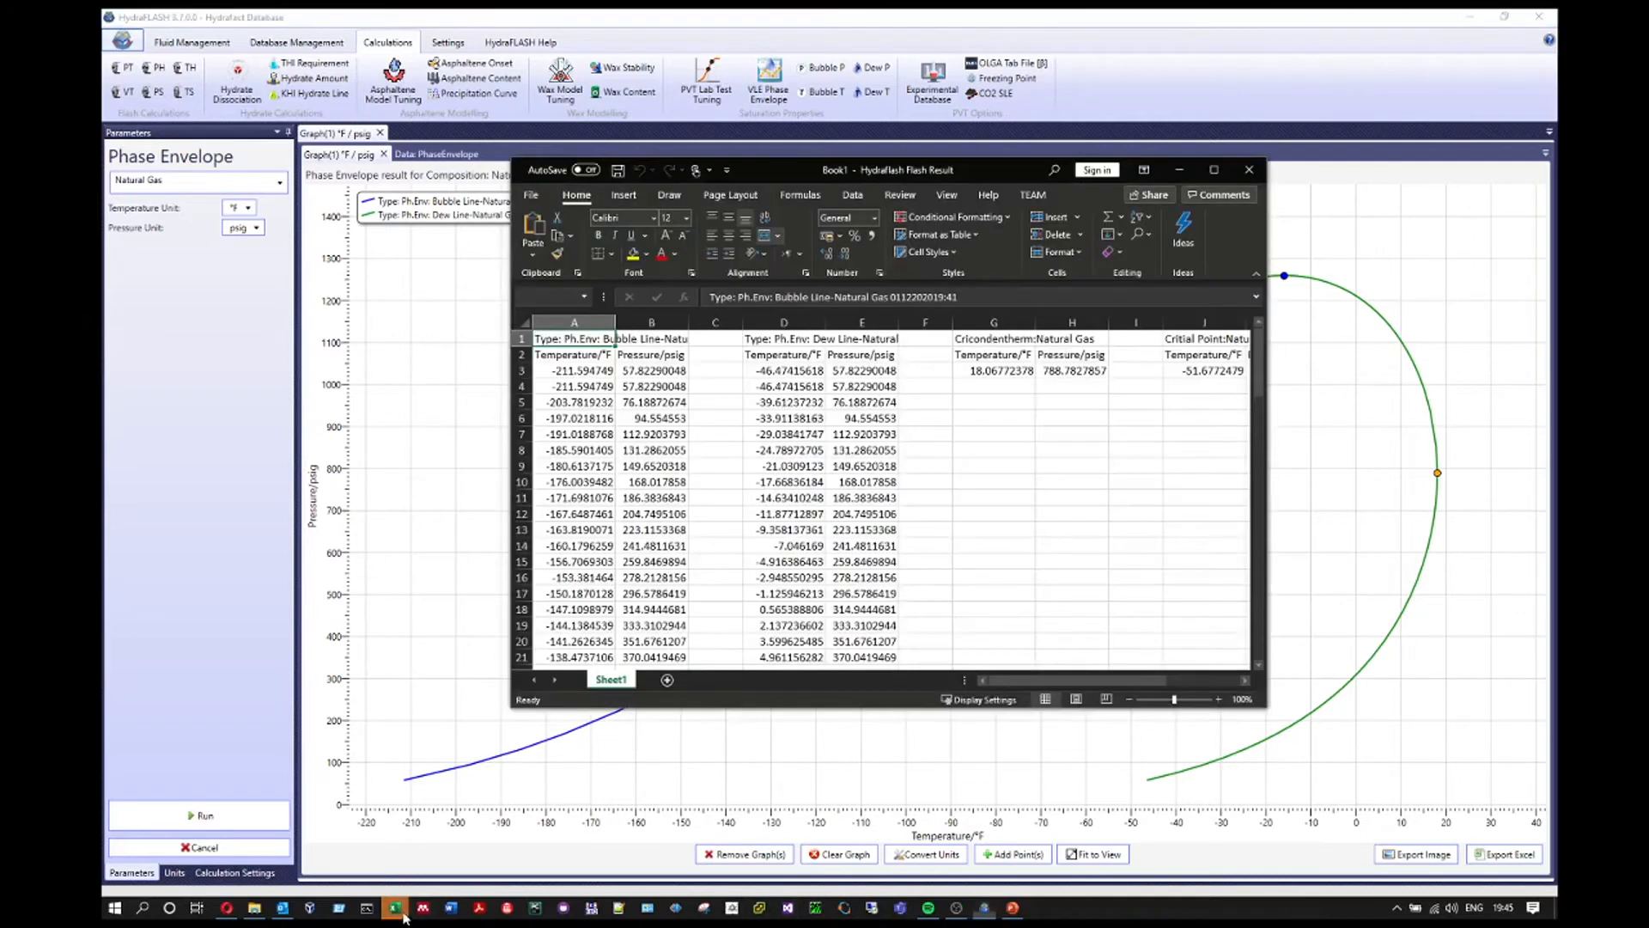
mouse_move(1029, 170)
left_mouse_down()
mouse_move(1078, 168)
mouse_move(1031, 167)
left_mouse_up()
left_click_drag(575, 365, 693, 684)
scroll(1054, 612, "up", 9)
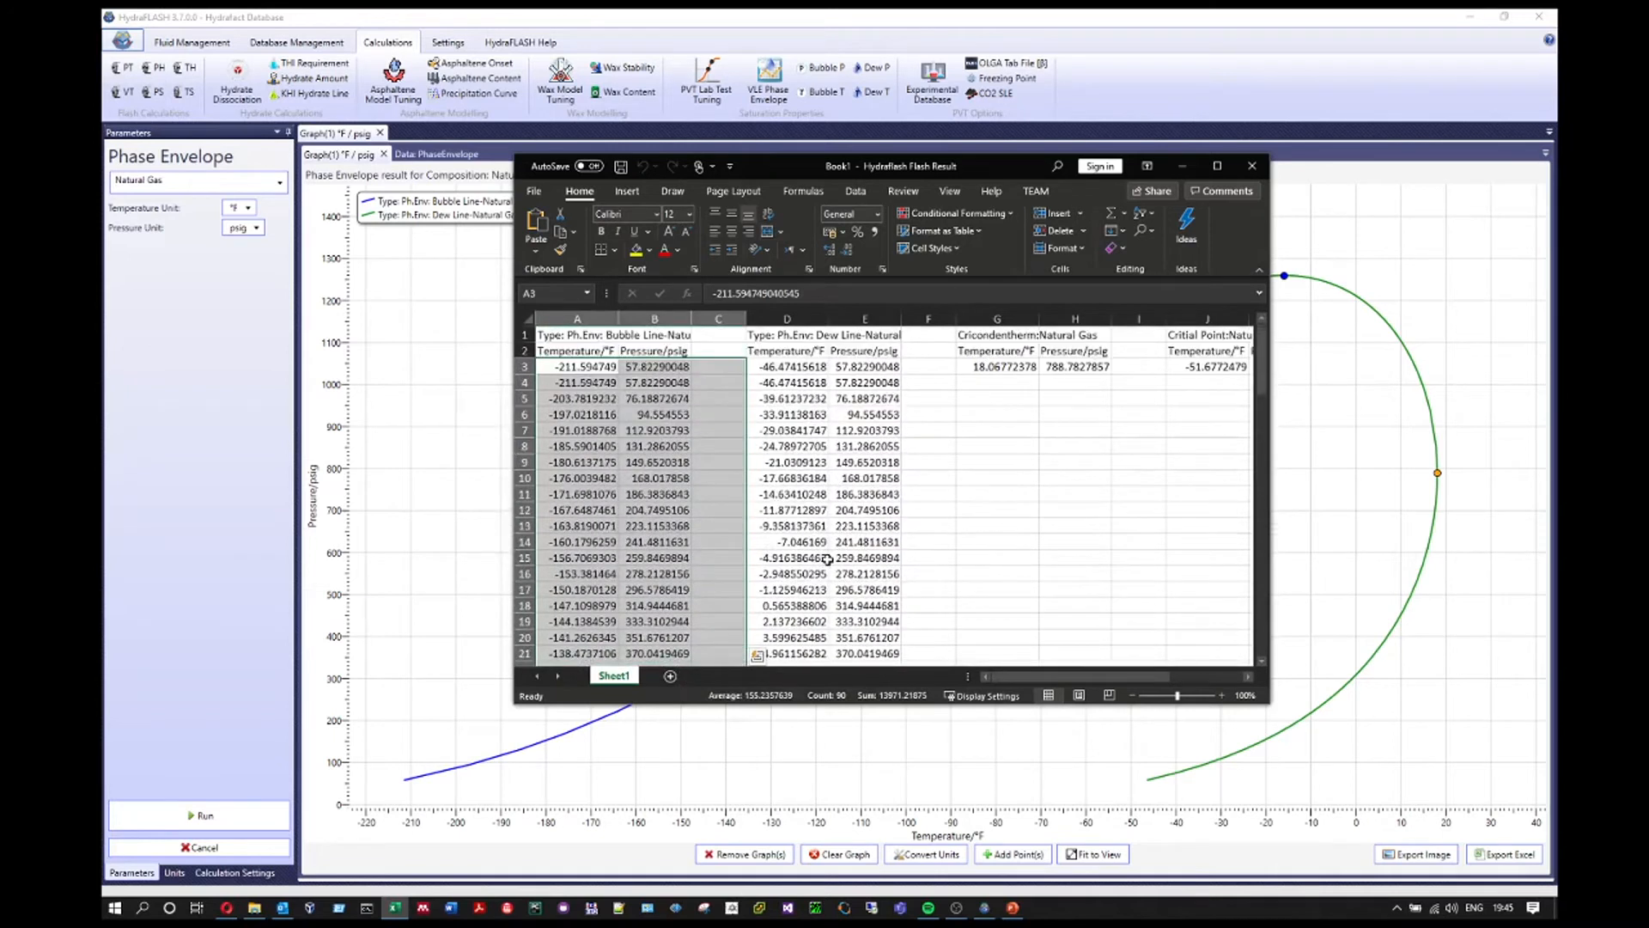
left_click_drag(1029, 674, 1103, 678)
left_click(1253, 168)
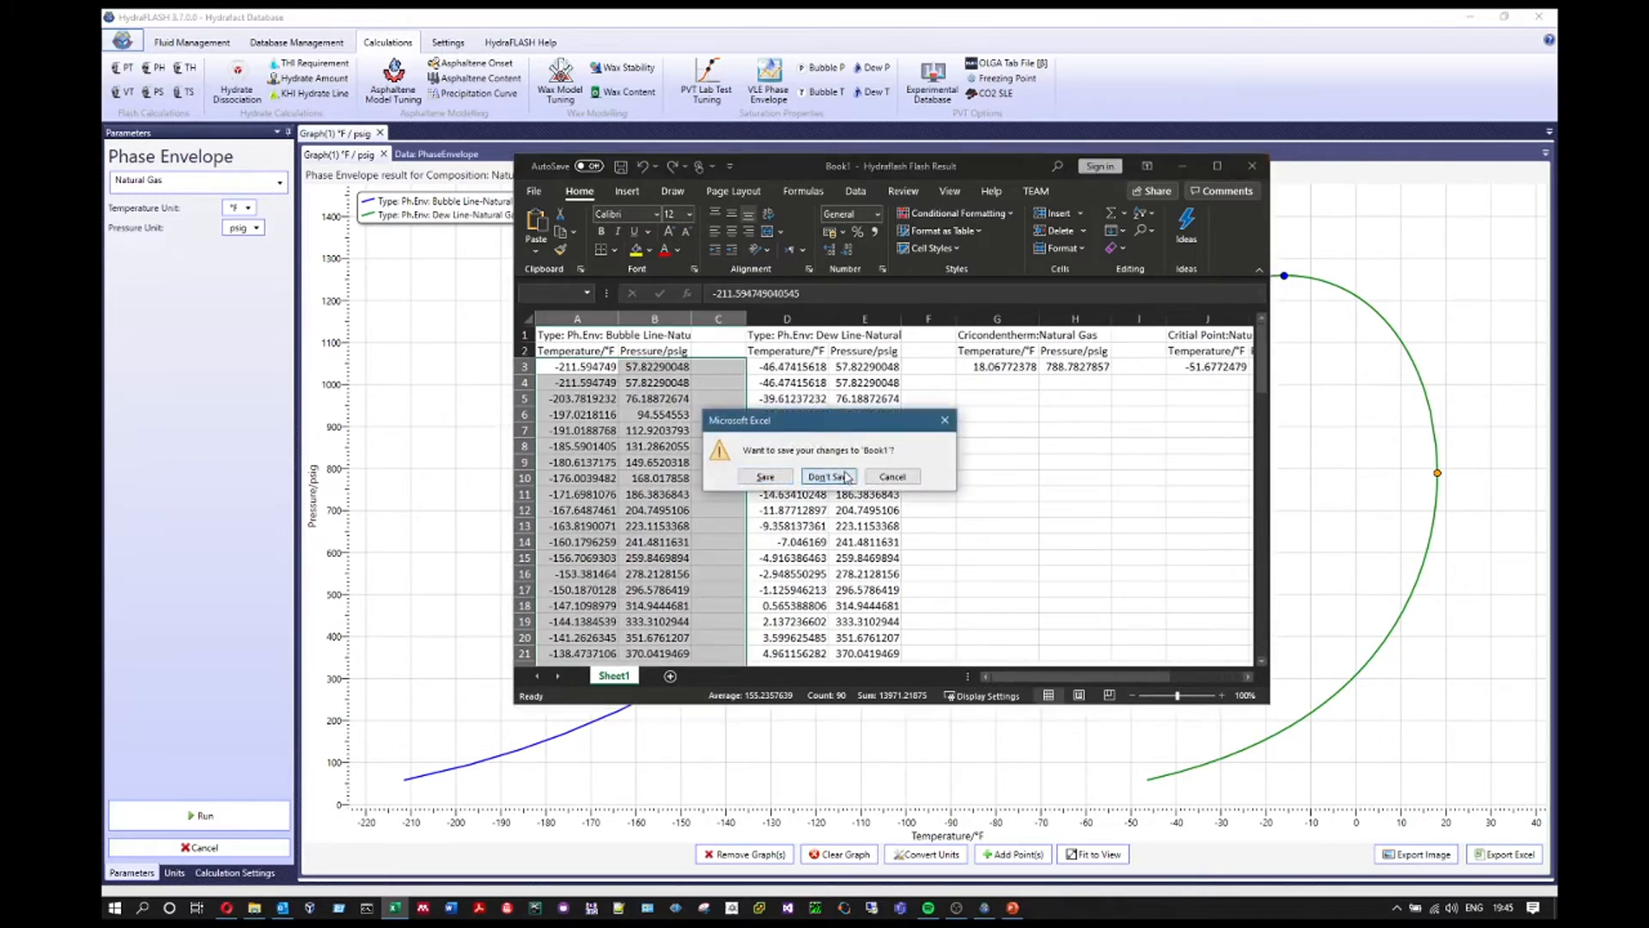
left_click(830, 475)
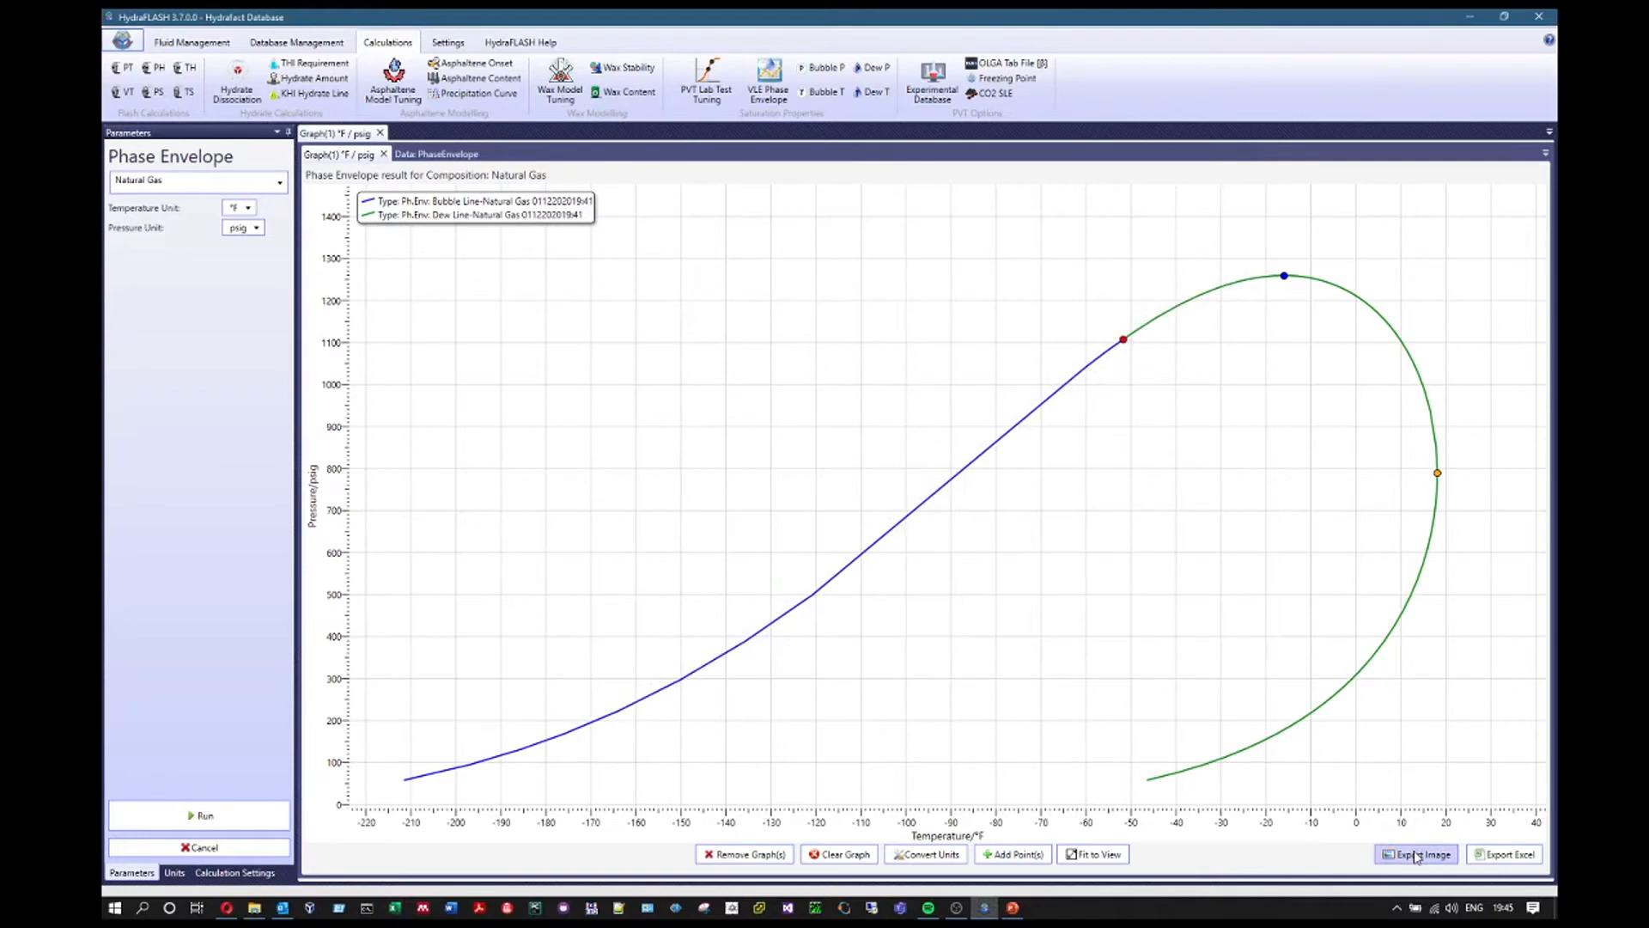
Export the phase envelope graph to the Desktop as a JPEG named "VLE image", and close the image after viewing it
left_click(1417, 854)
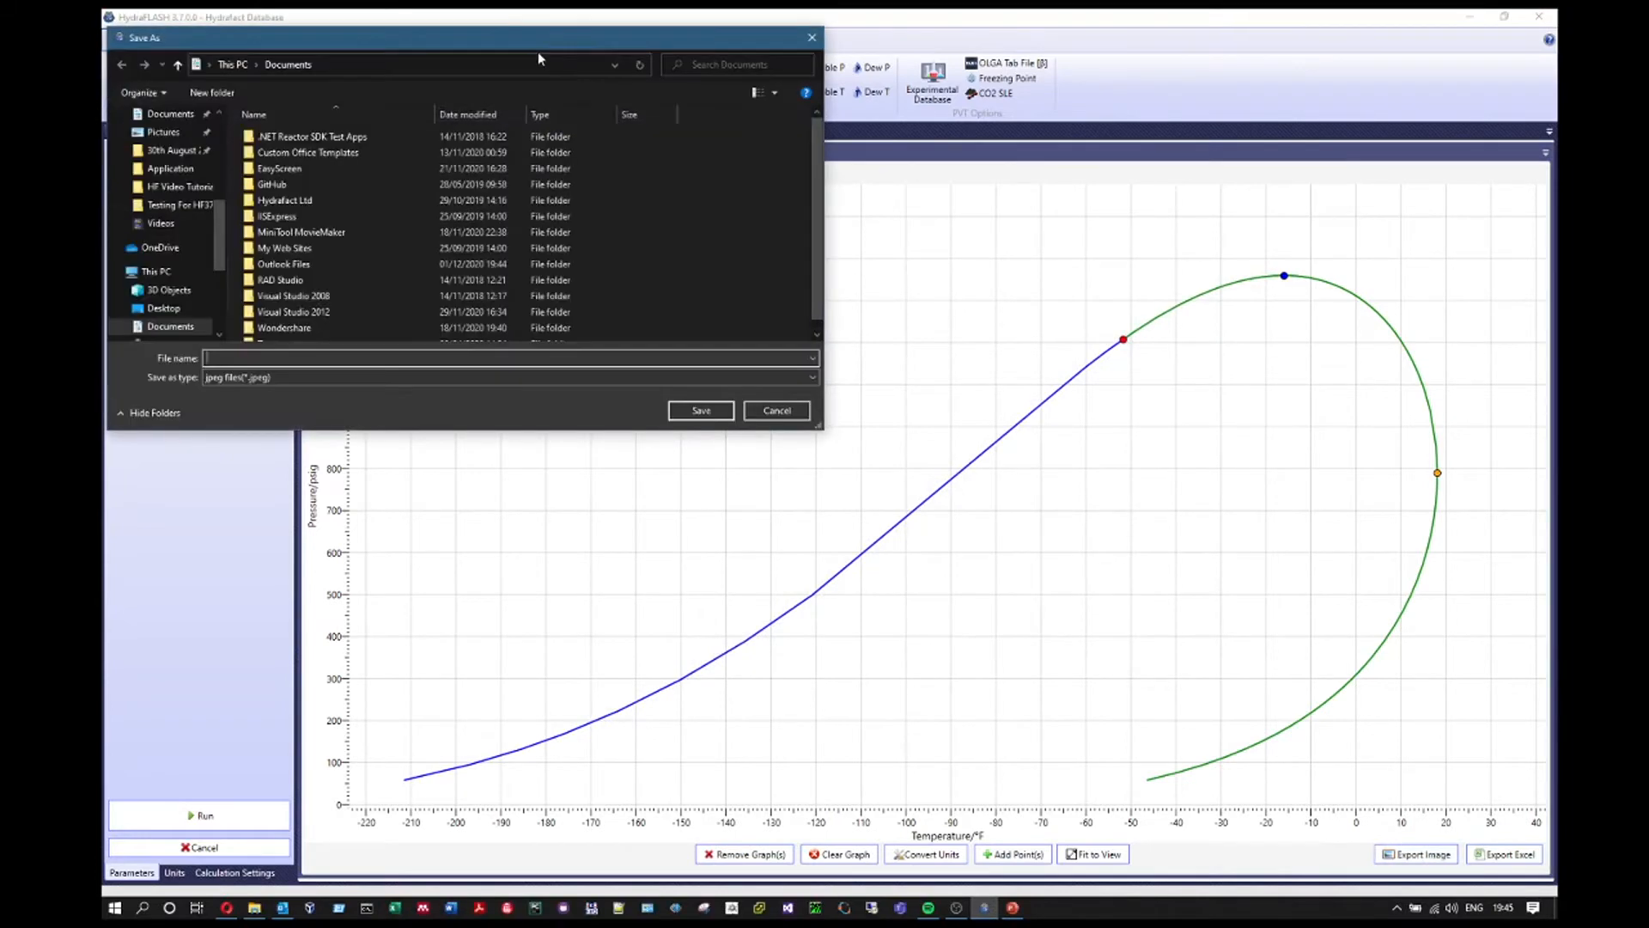
left_click_drag(503, 53, 939, 129)
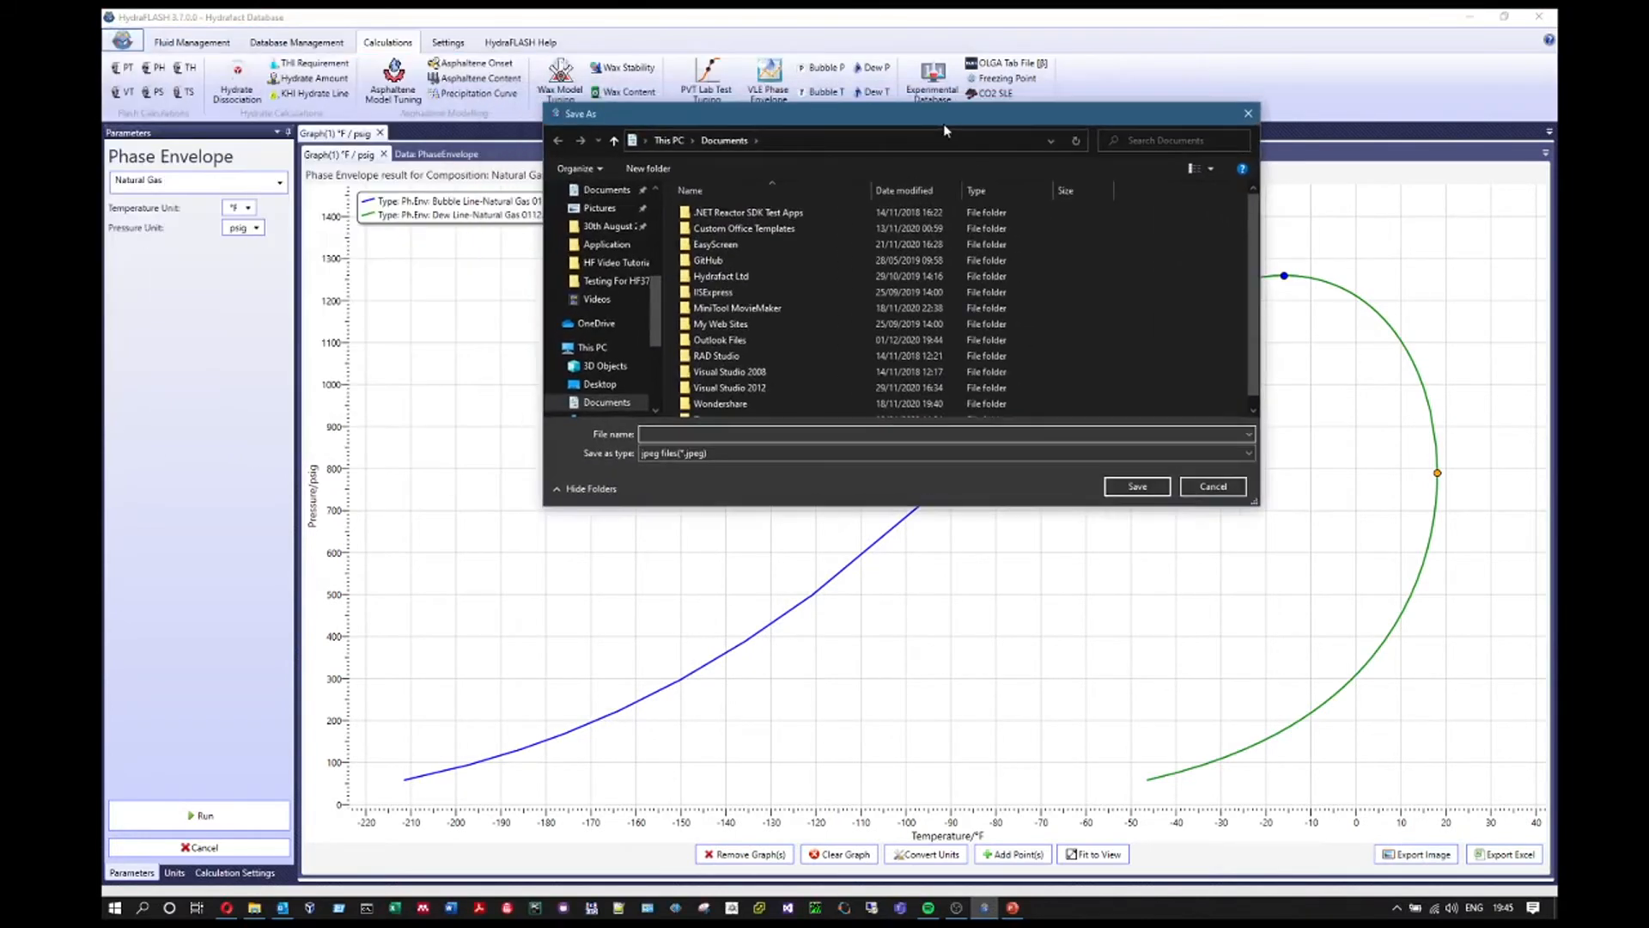
left_click(602, 385)
left_click(746, 434)
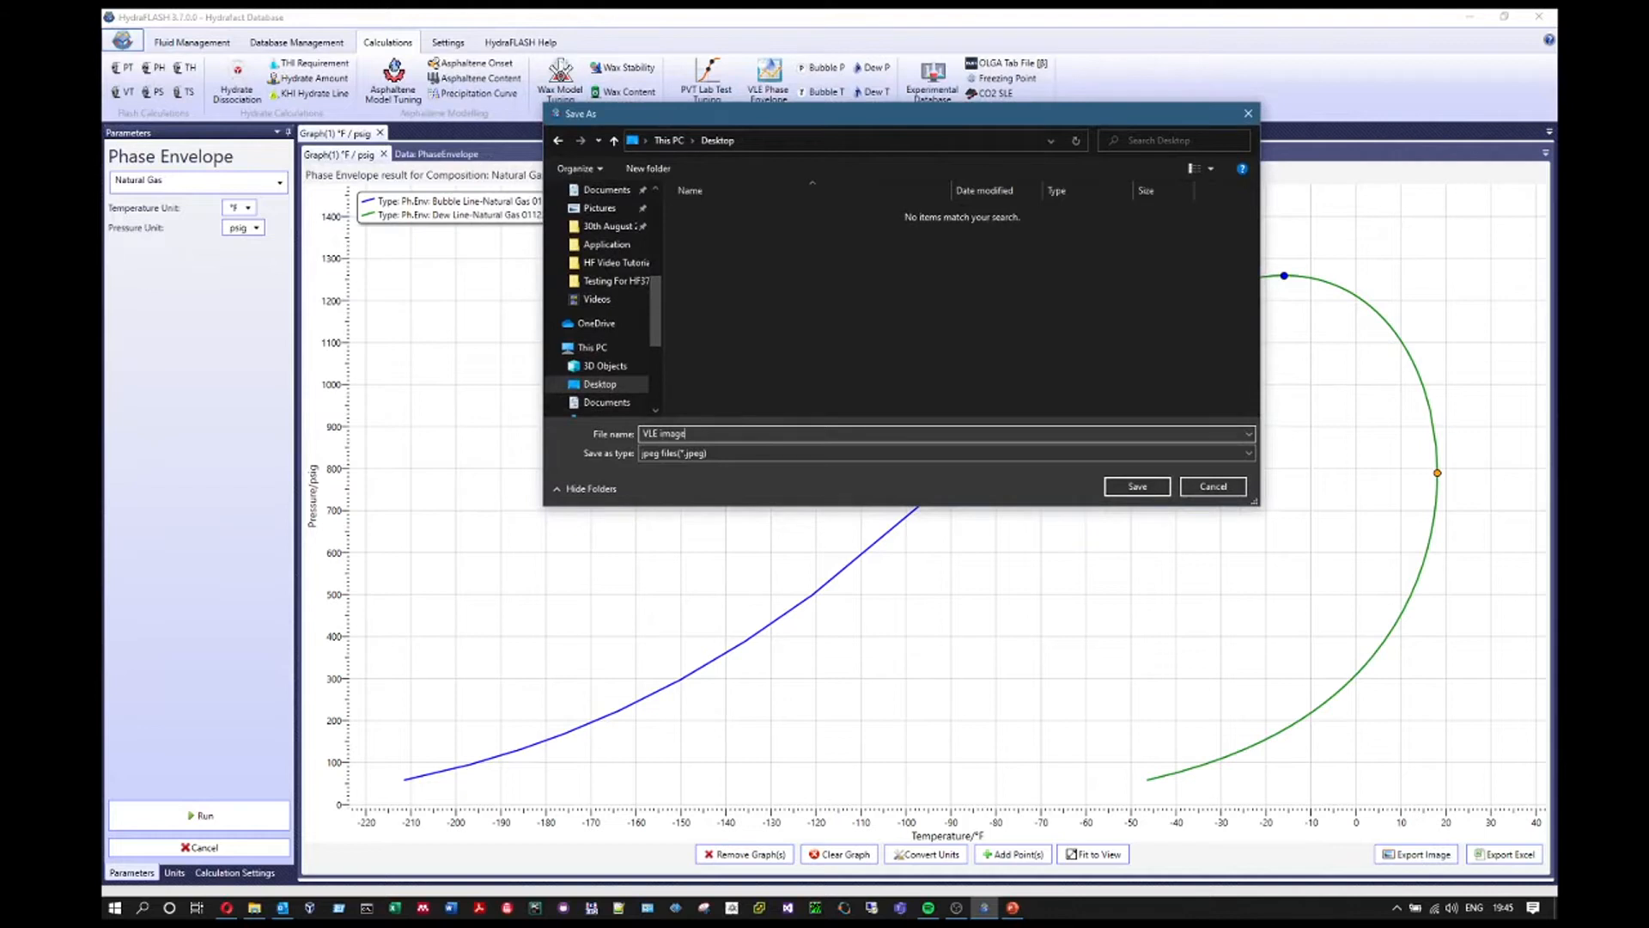
left_click(1139, 486)
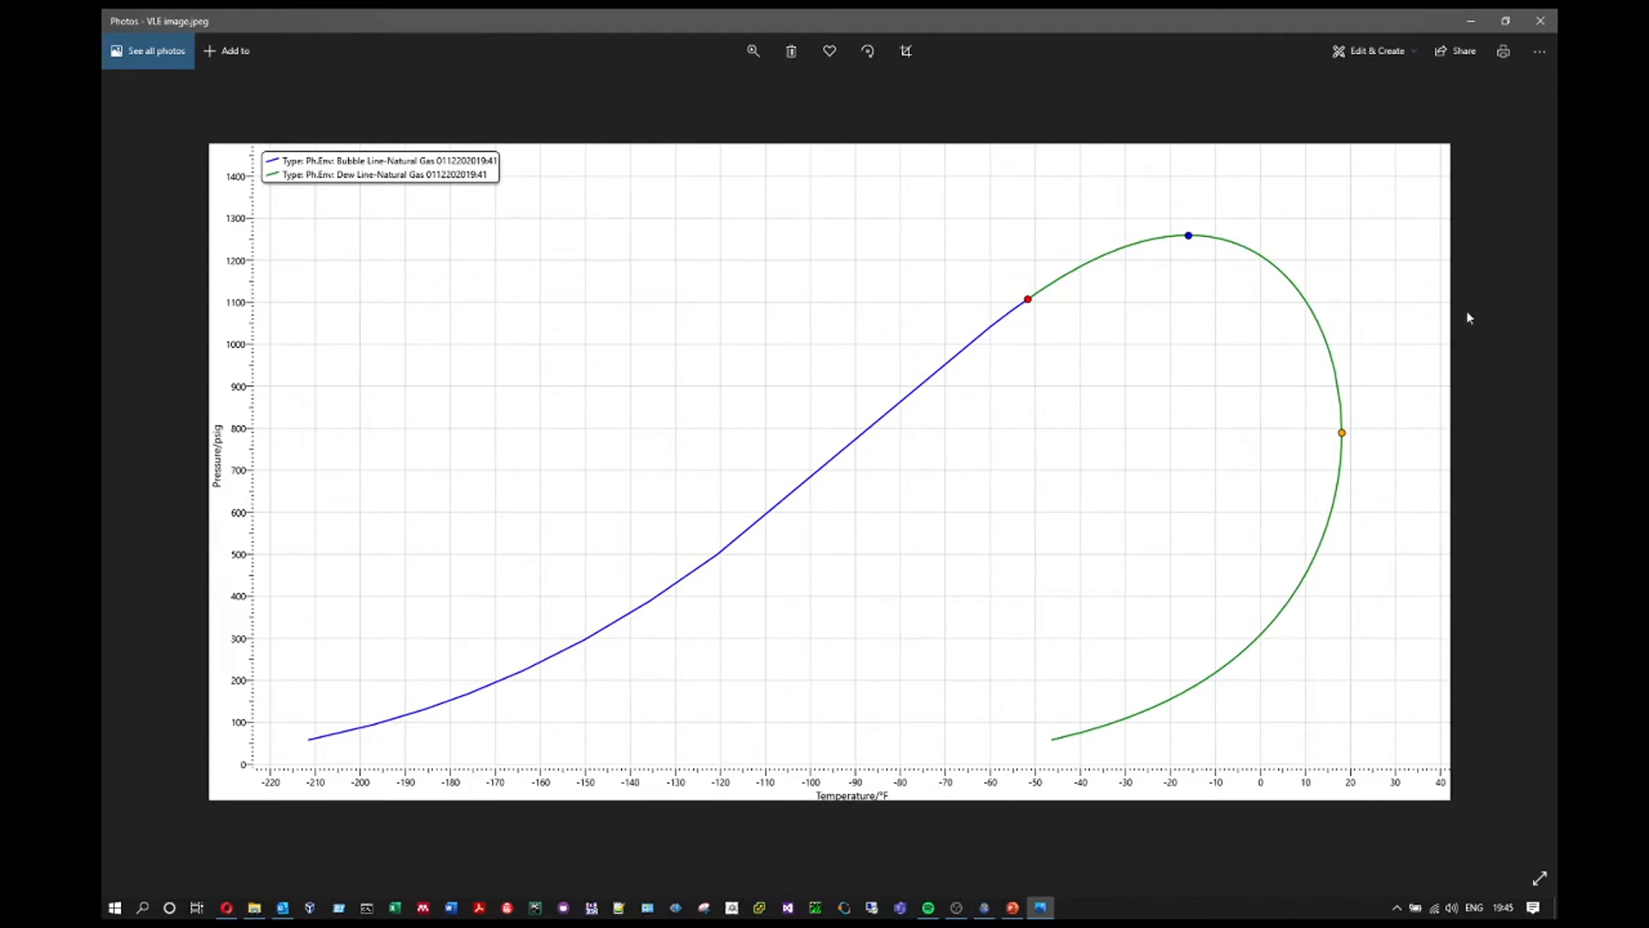
left_click(1540, 20)
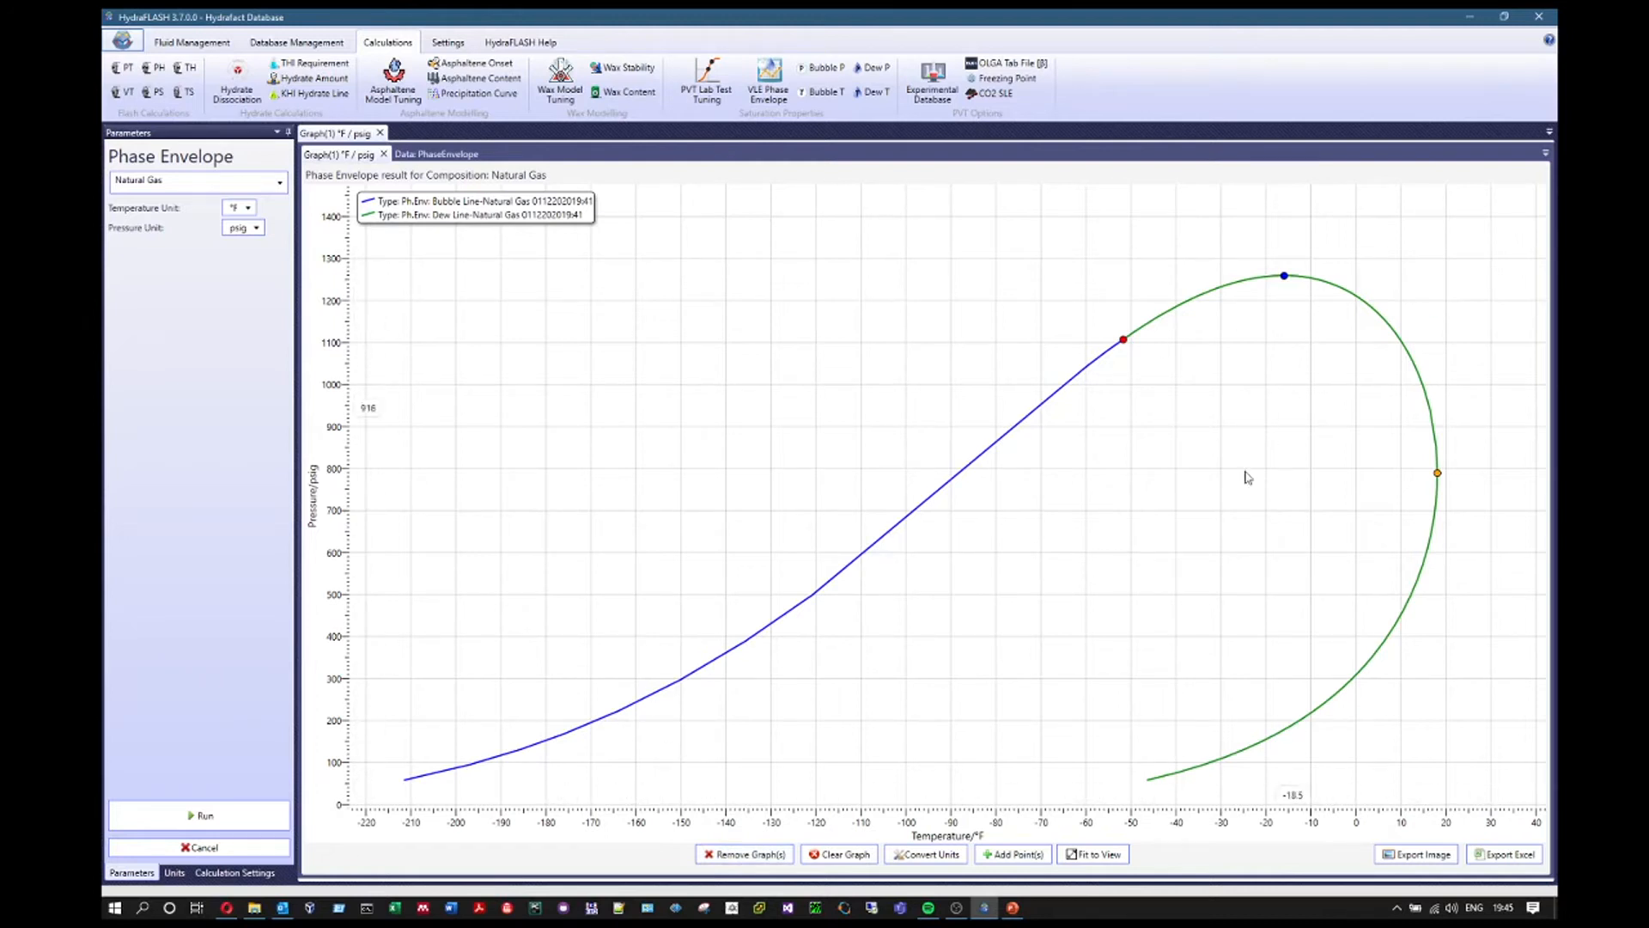
Remove the Cricondentherm point from the phase envelope graph
left_click(743, 855)
left_click_drag(837, 387, 703, 334)
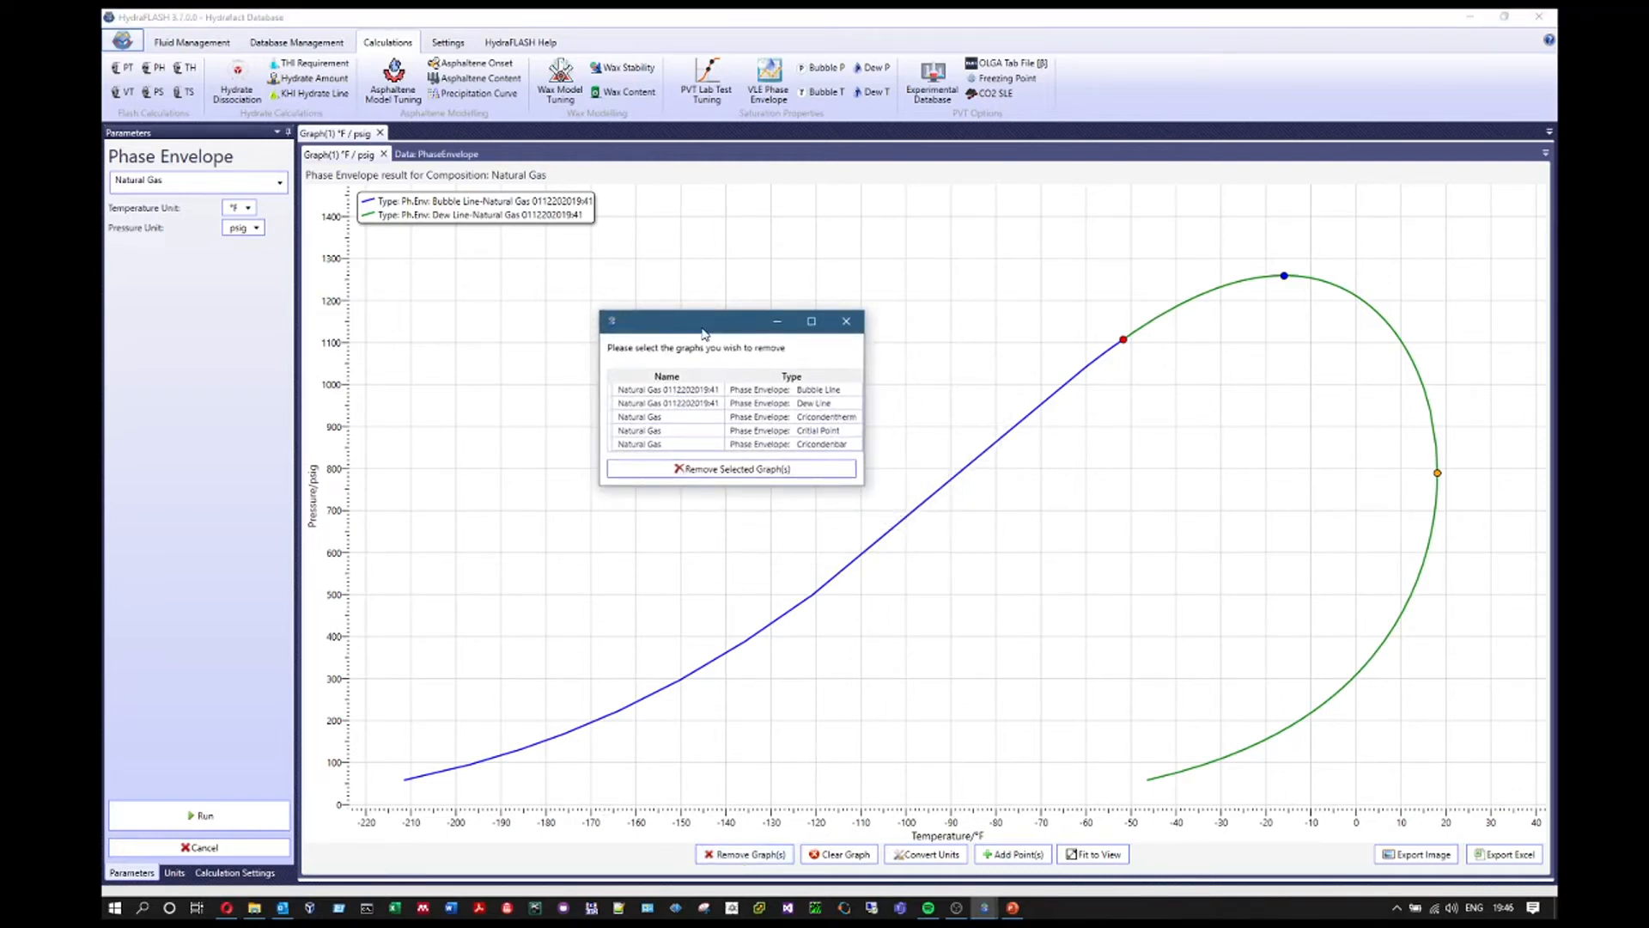
left_click(708, 391)
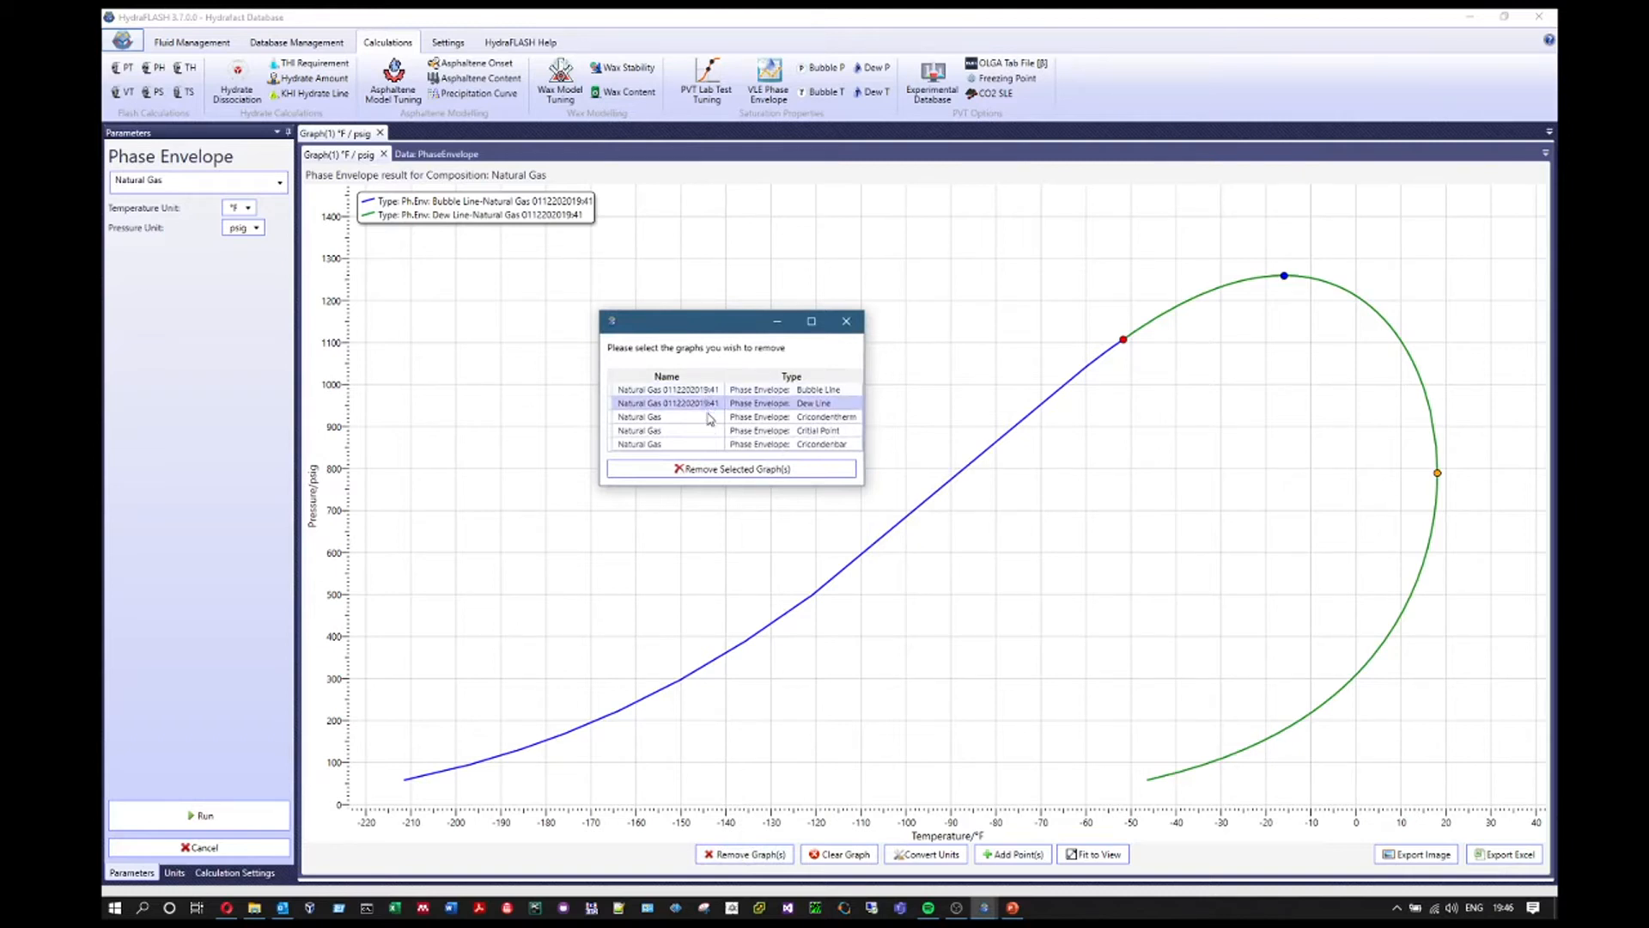
left_click(712, 431)
left_click(712, 445, "ctrl")
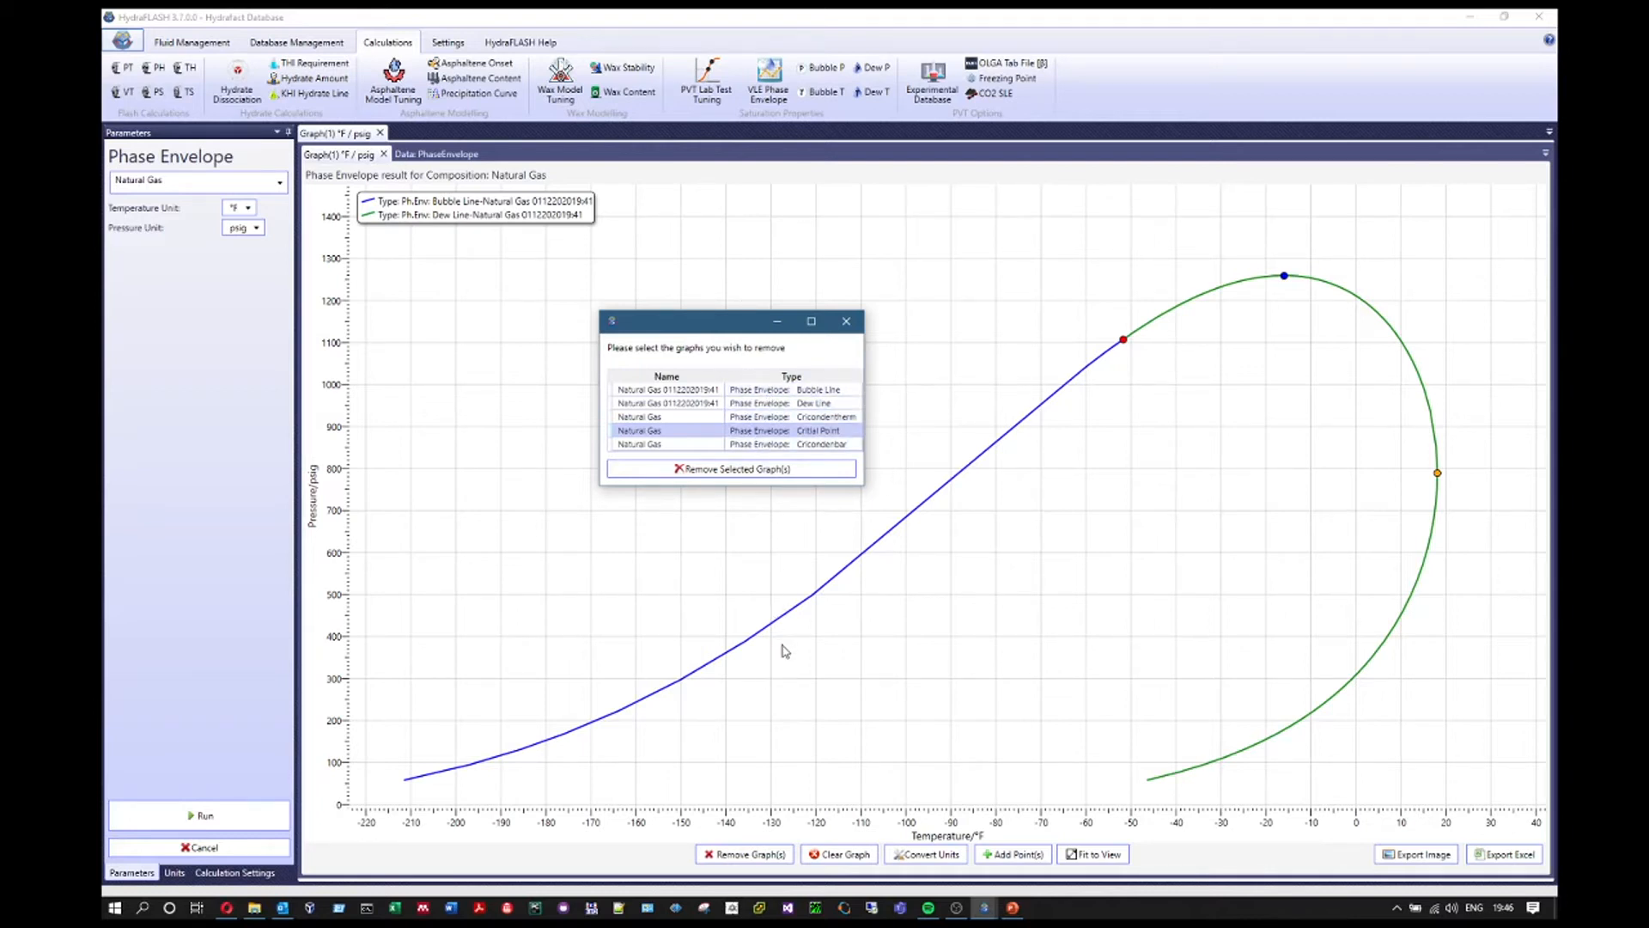
left_click(670, 420)
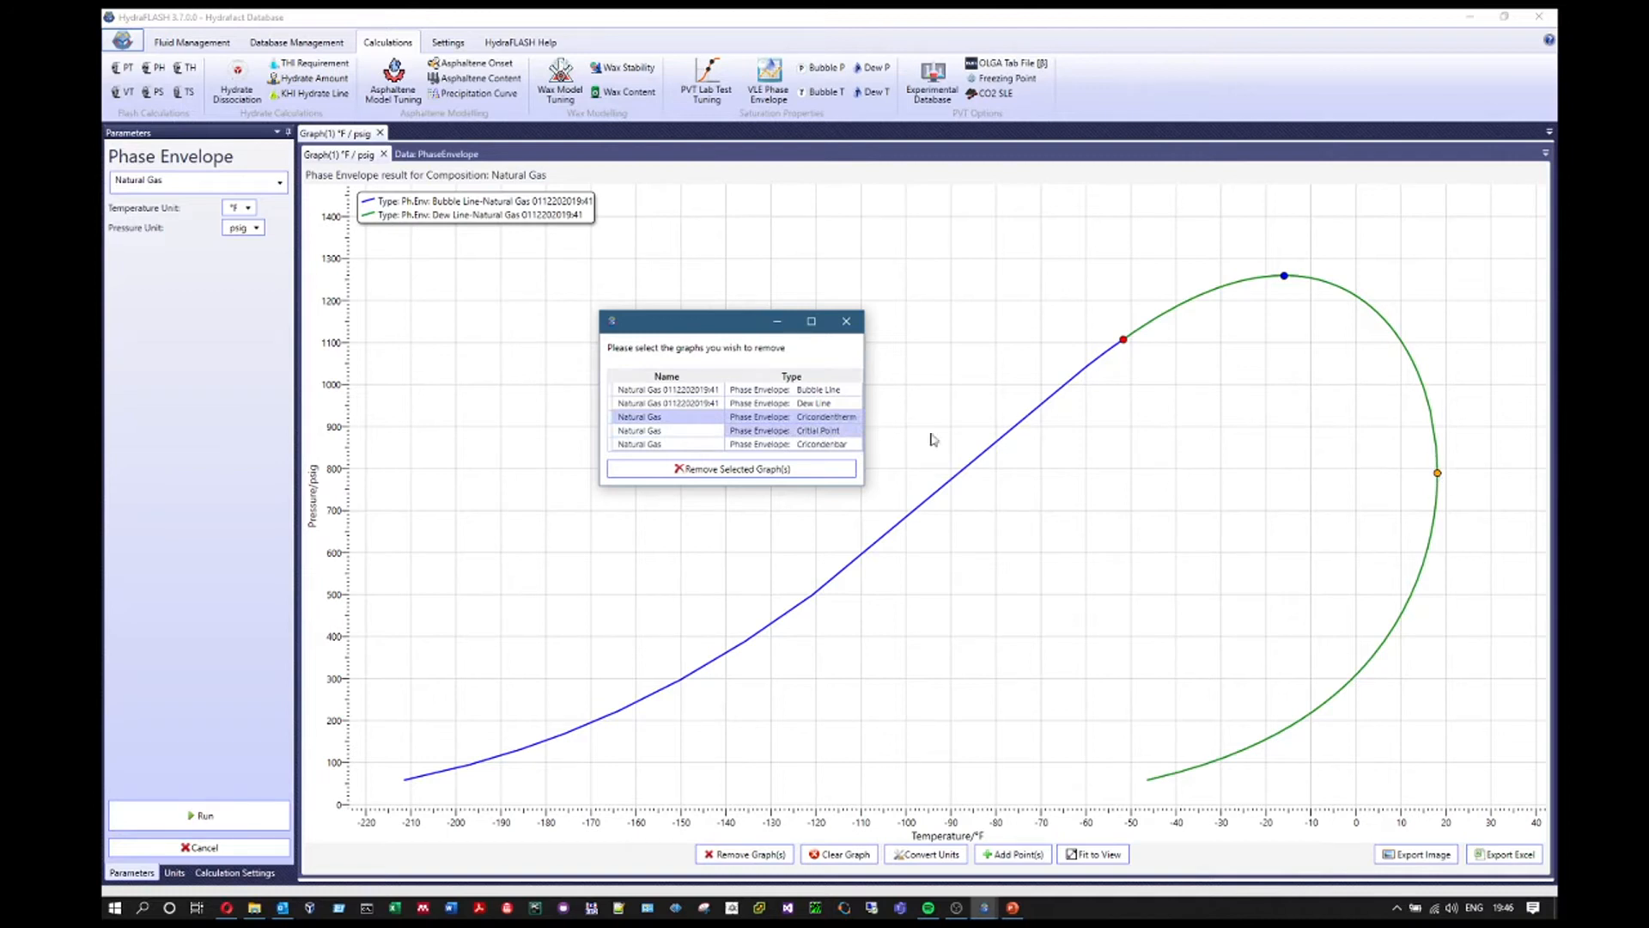
left_click(784, 431)
left_click(708, 419)
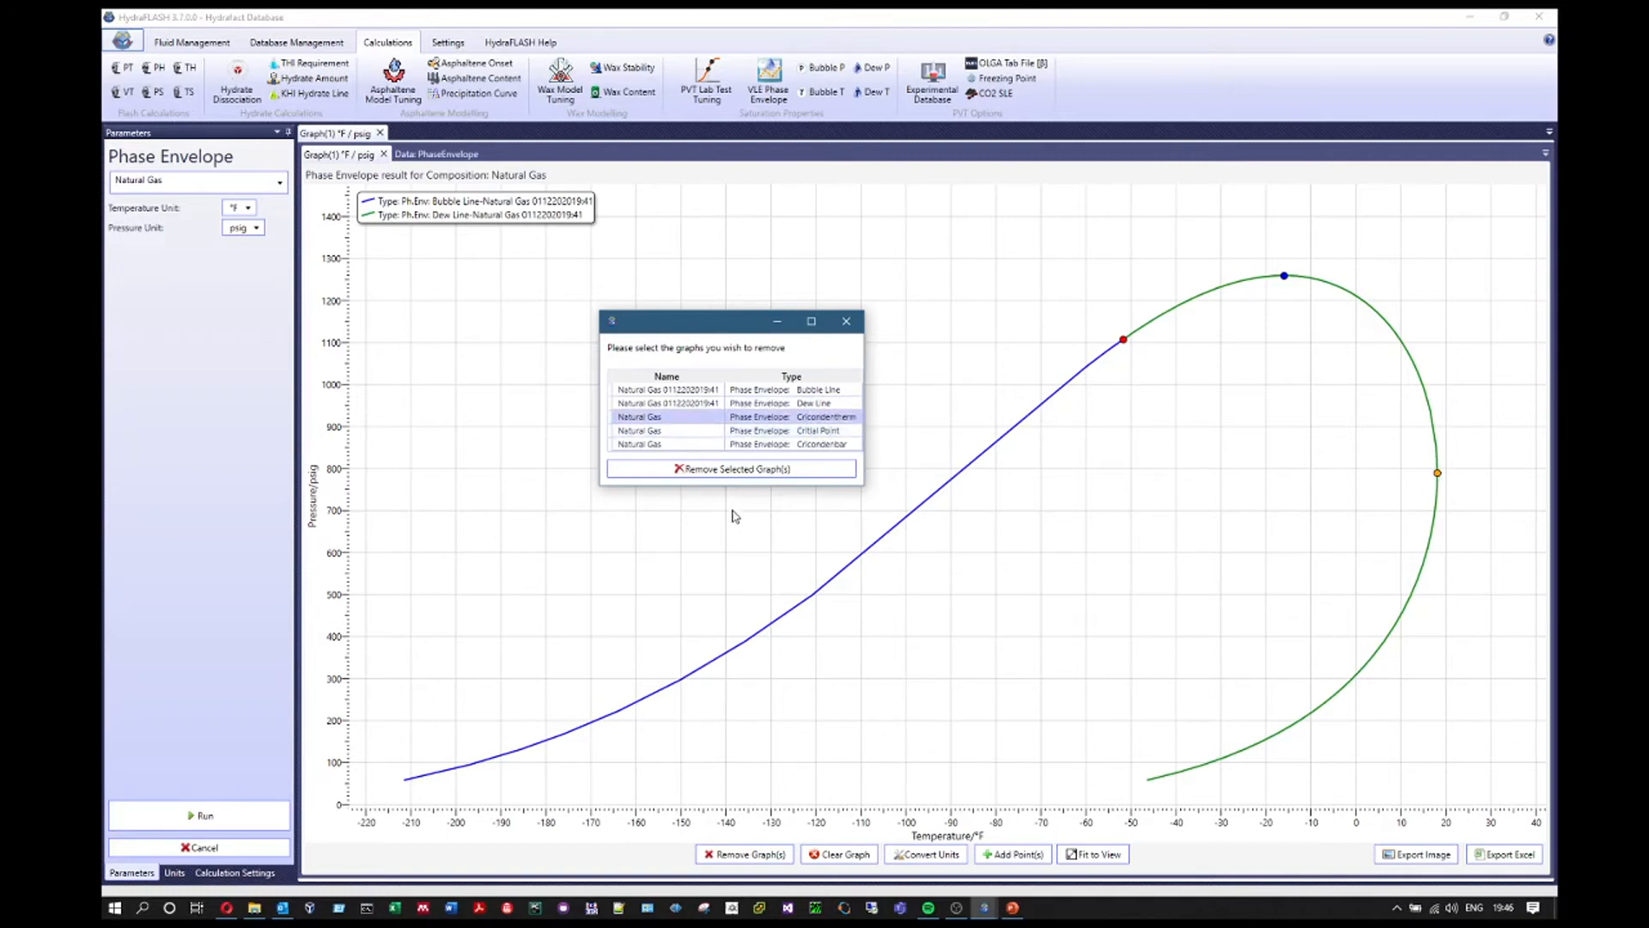
left_click(740, 477)
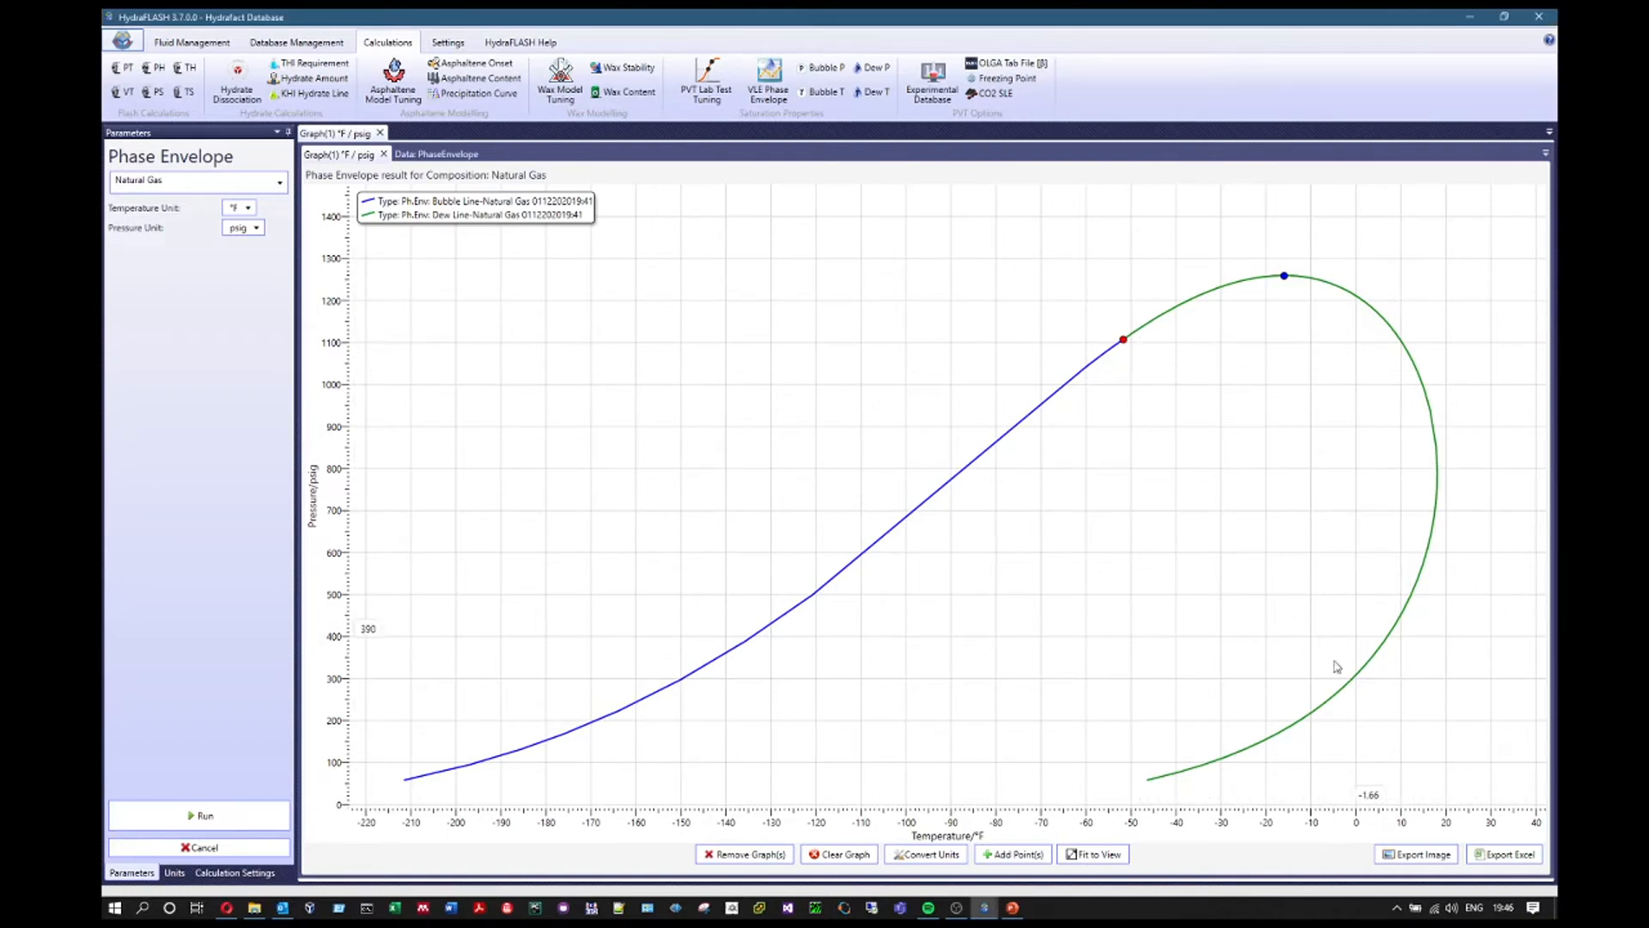
Remove the Natural Gas Dew Line from the phase envelope graph
left_click(735, 854)
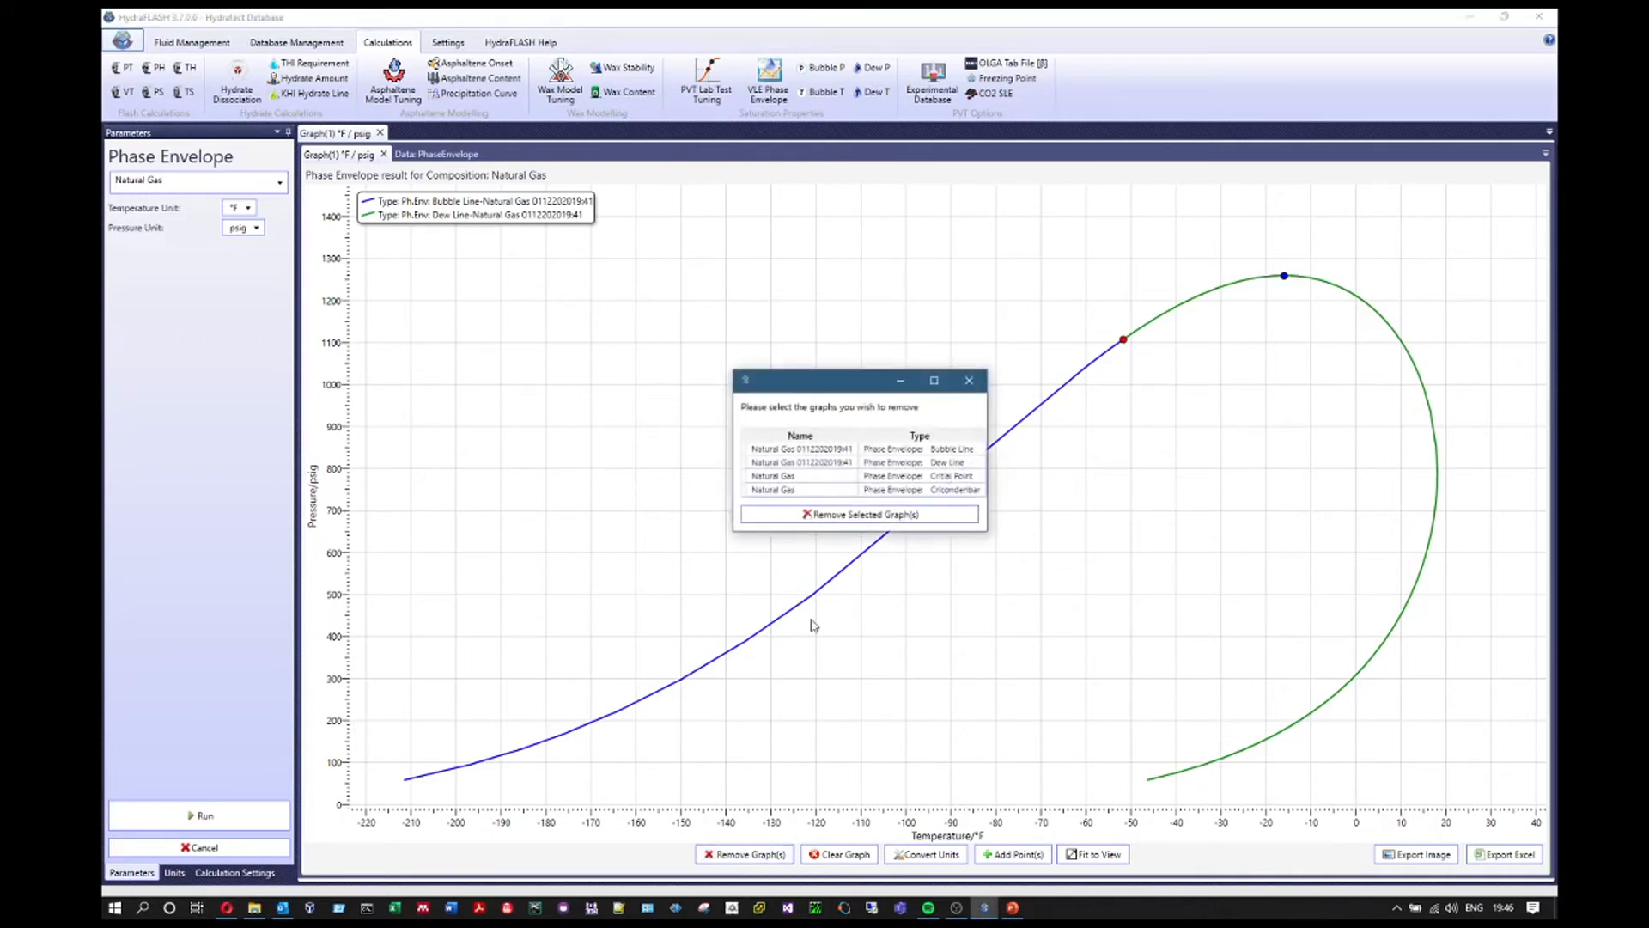
left_click(827, 463)
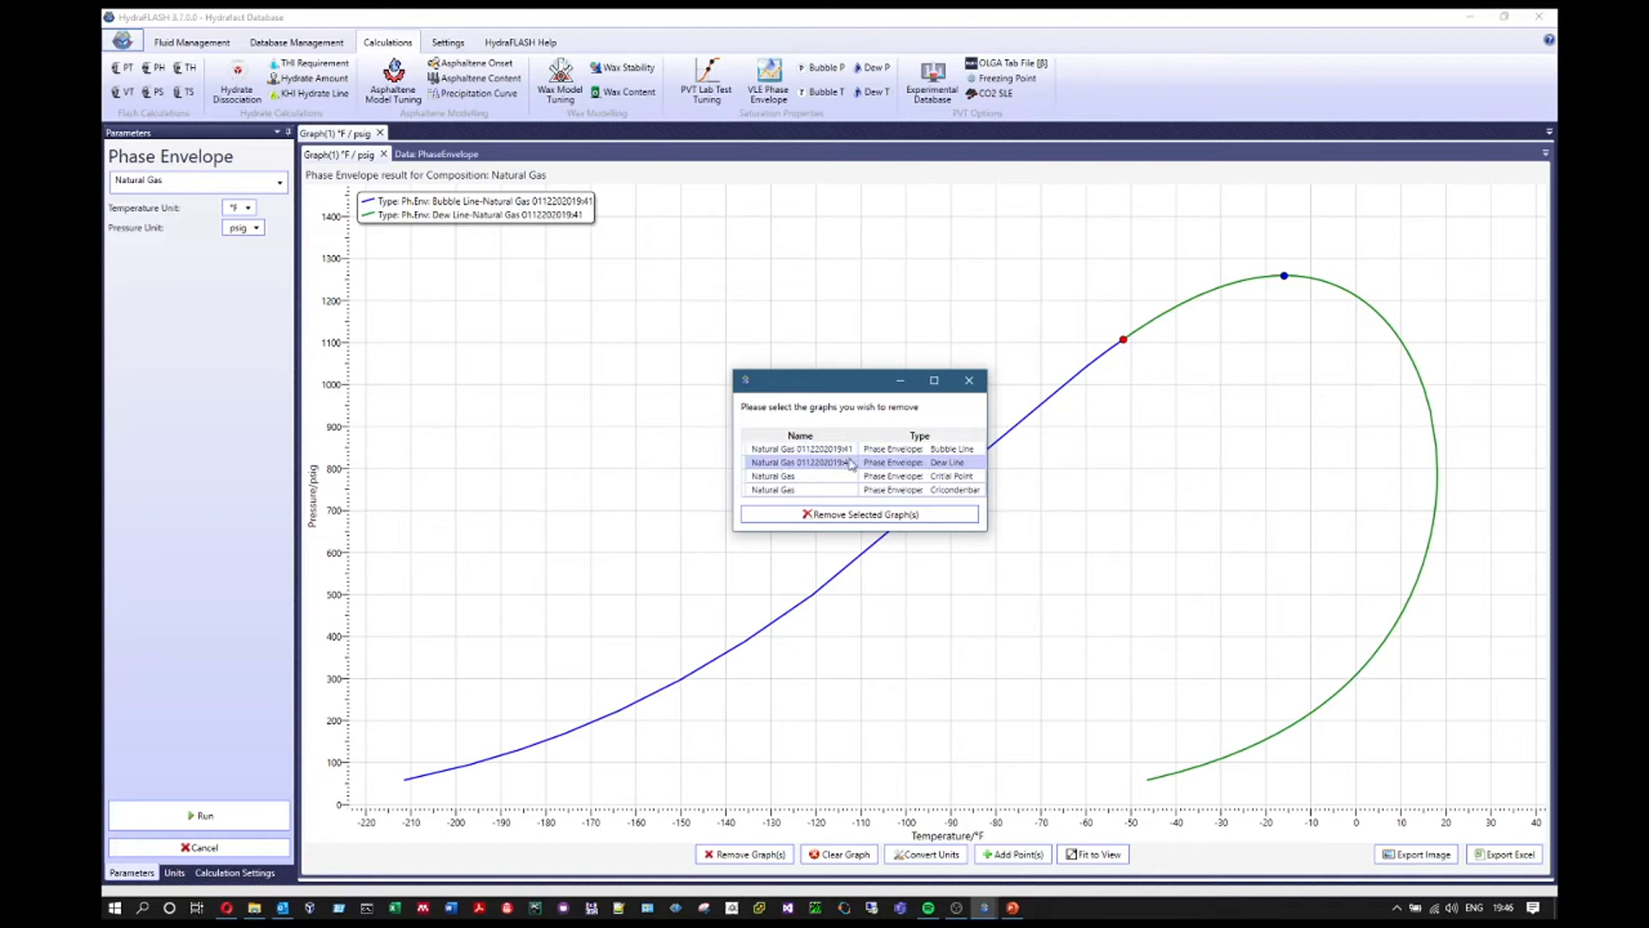
left_click(844, 515)
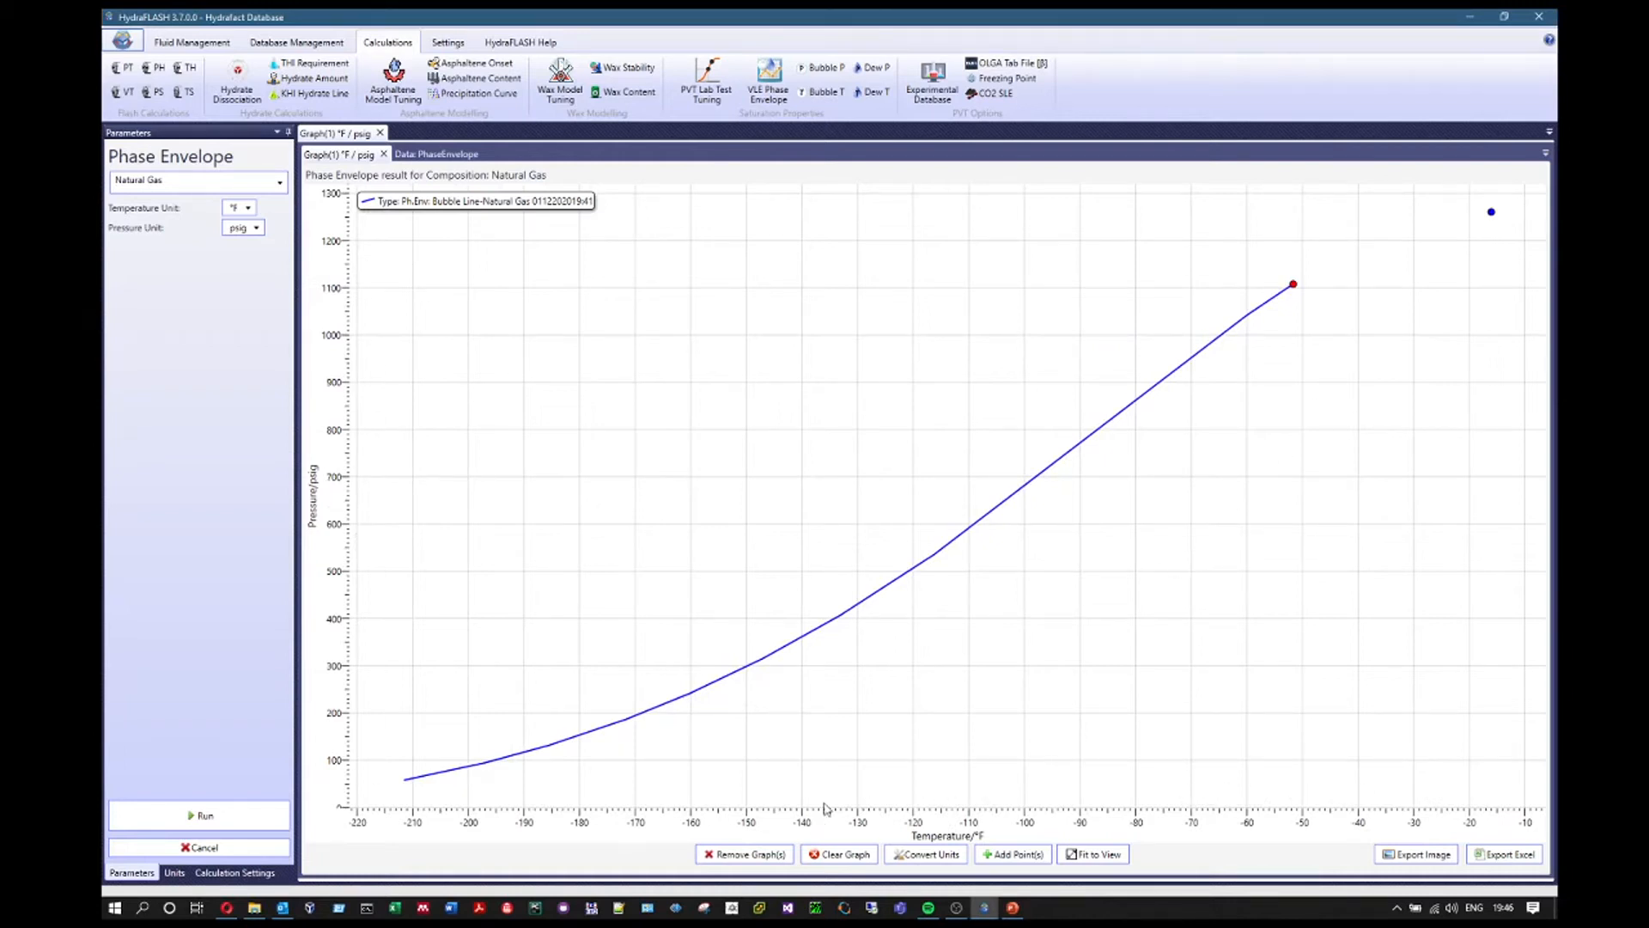
Remove the Natural Gas Cricondenbar point from the phase envelope graph
mouse_move(1493, 215)
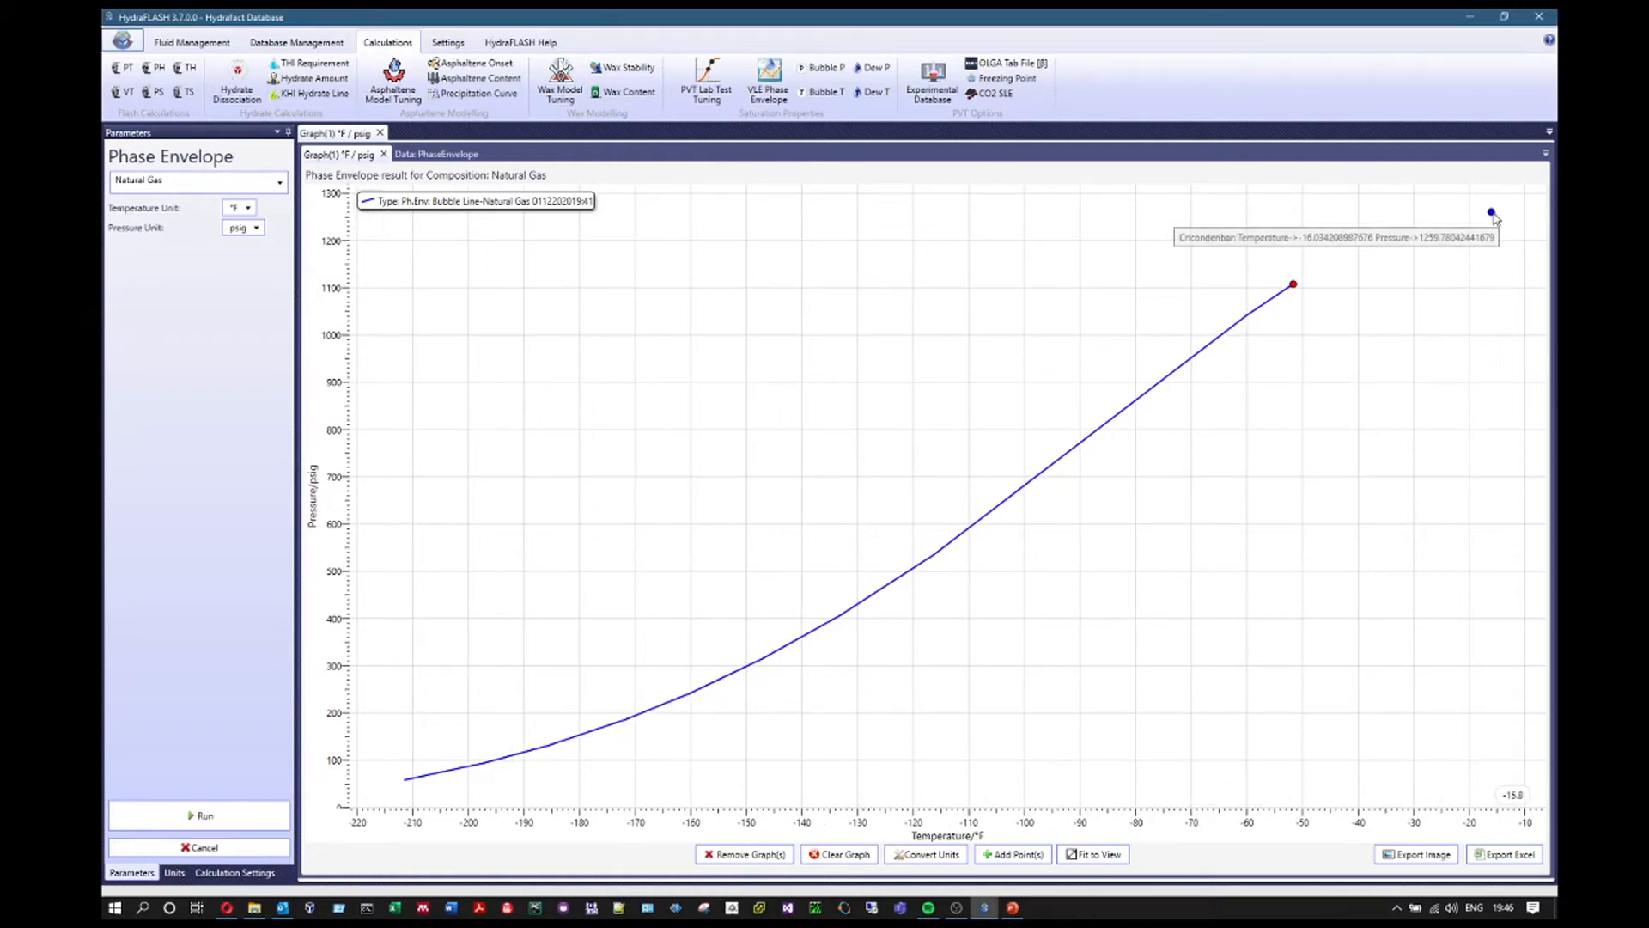
left_click(767, 854)
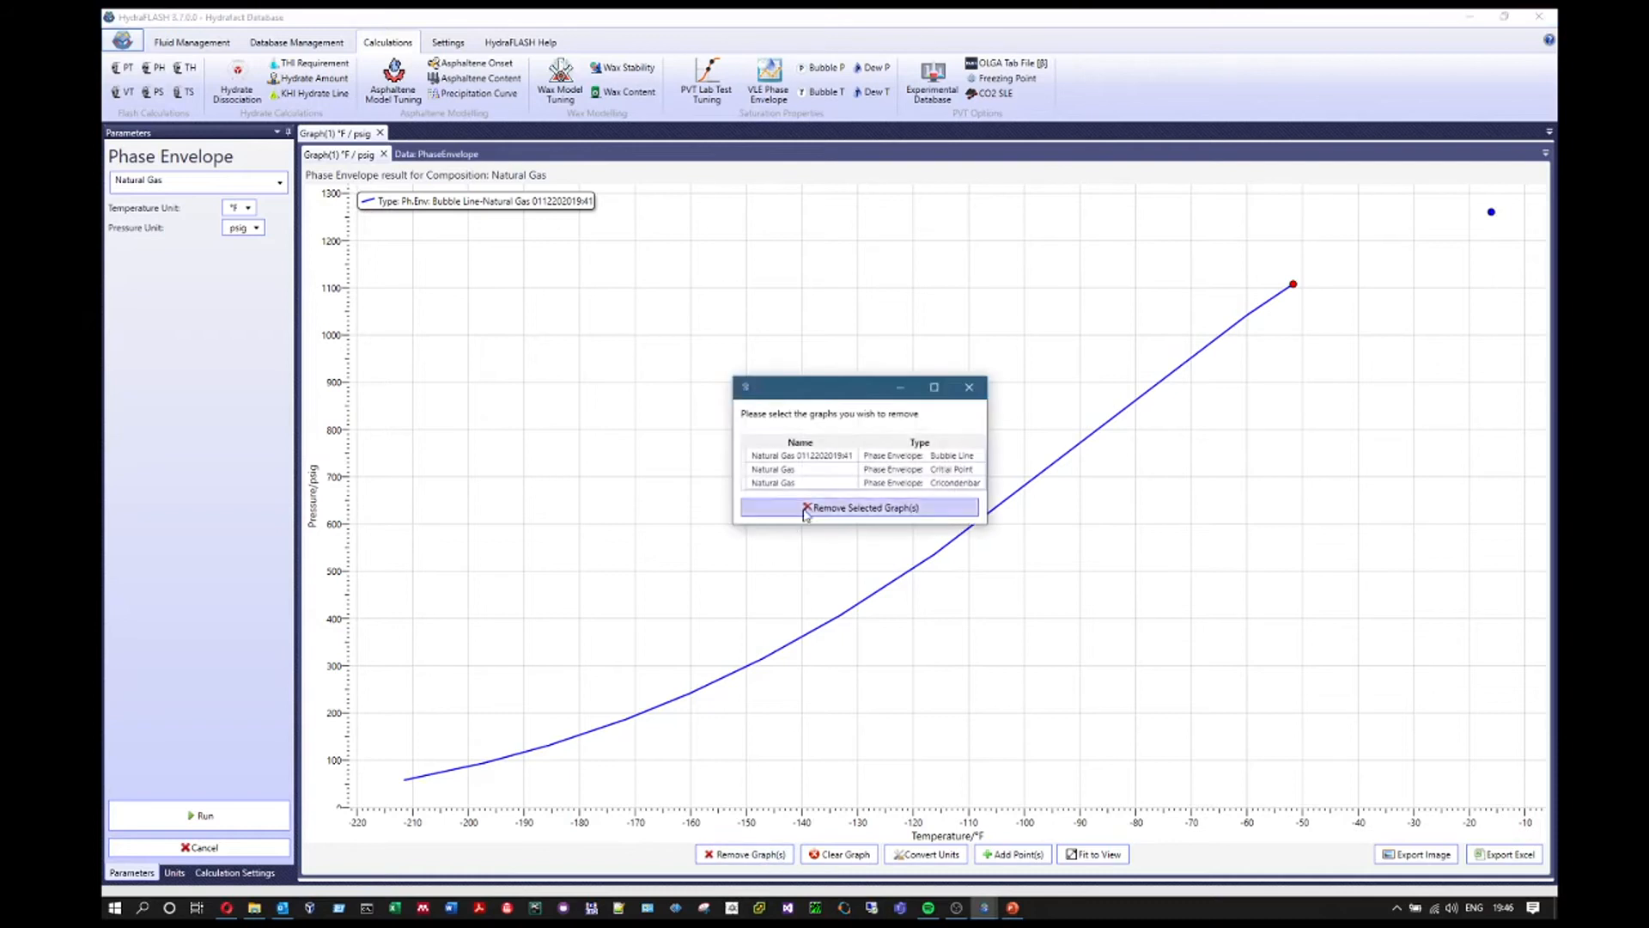
left_click(826, 483)
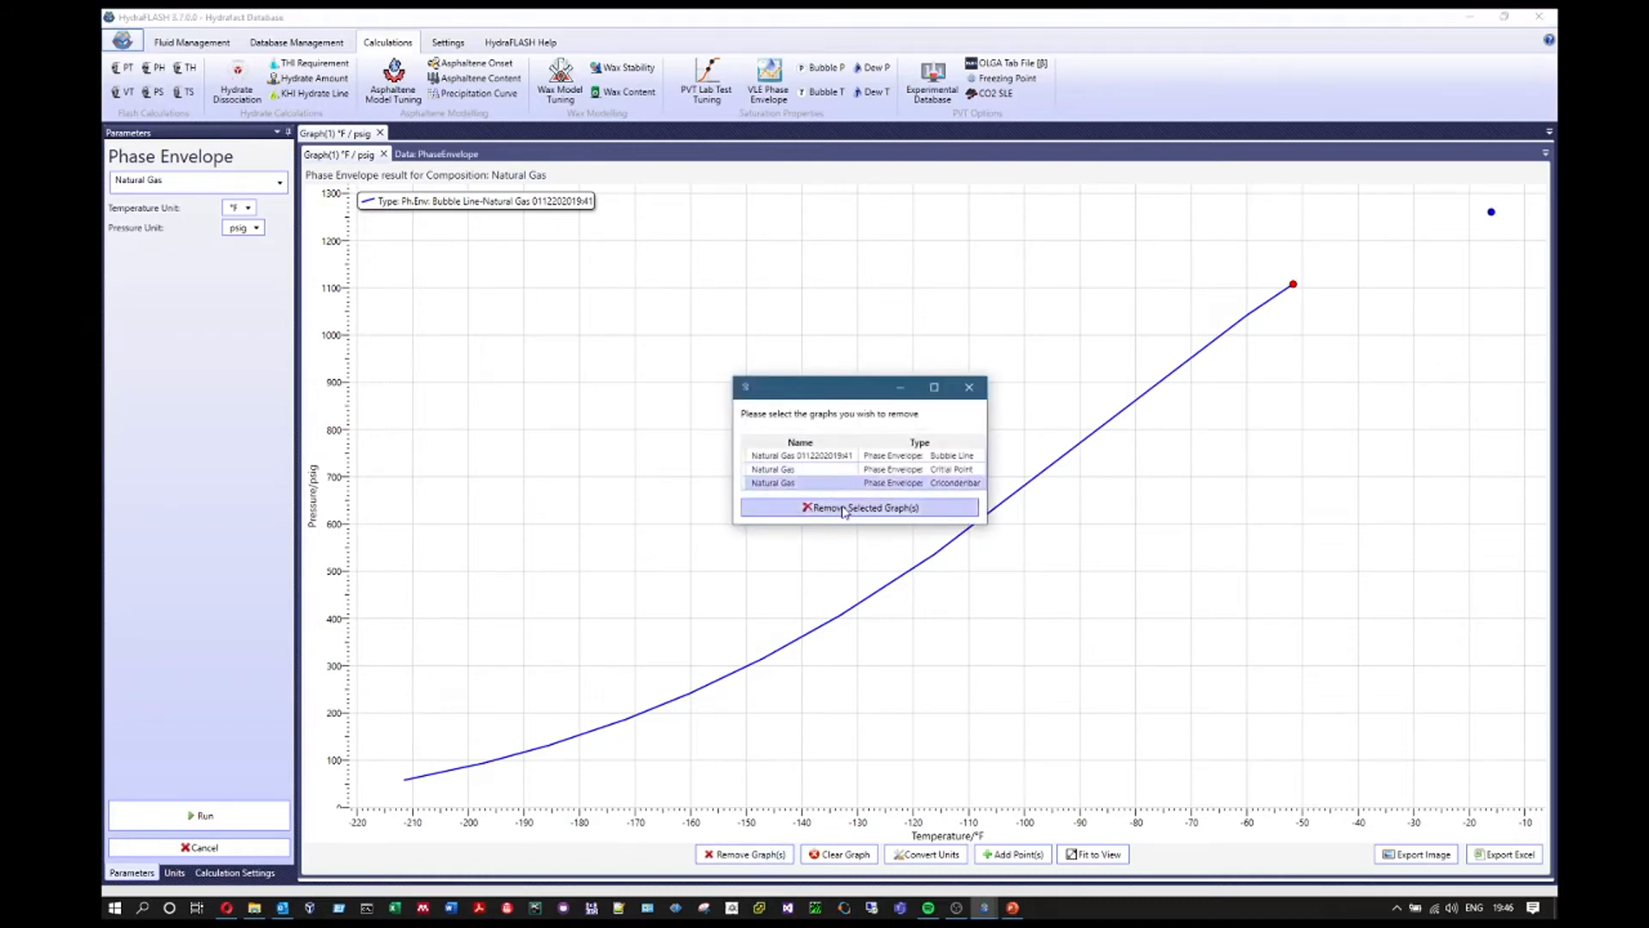
left_click(841, 507)
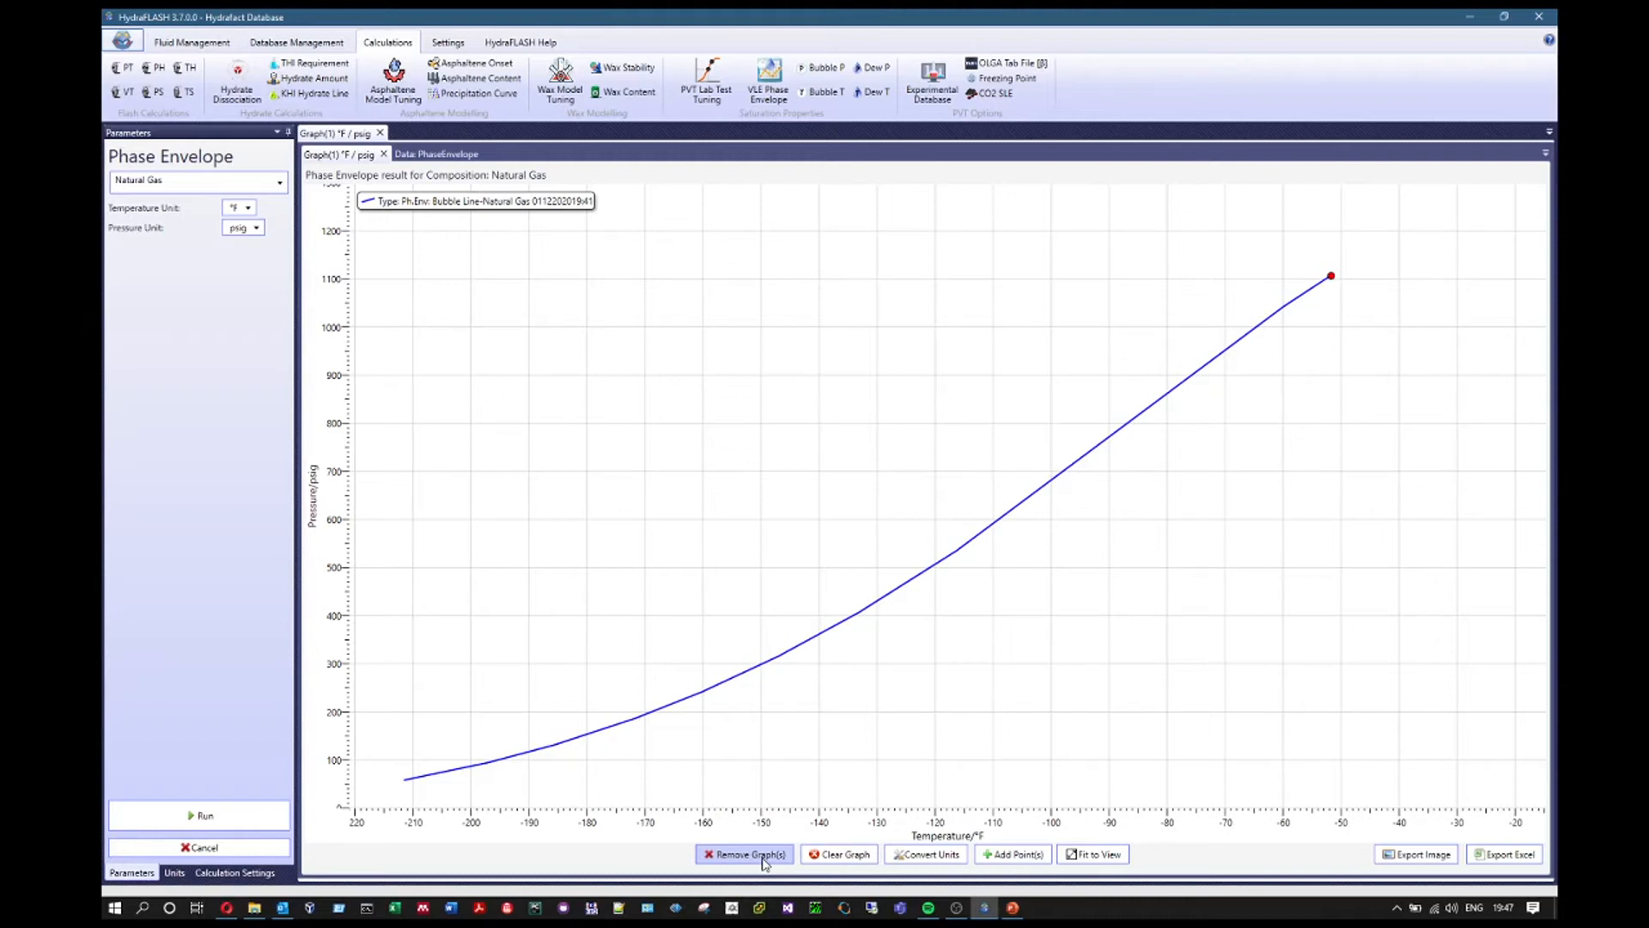
Clear everything remaining on the phase envelope graph and close the emptied result
left_click(844, 855)
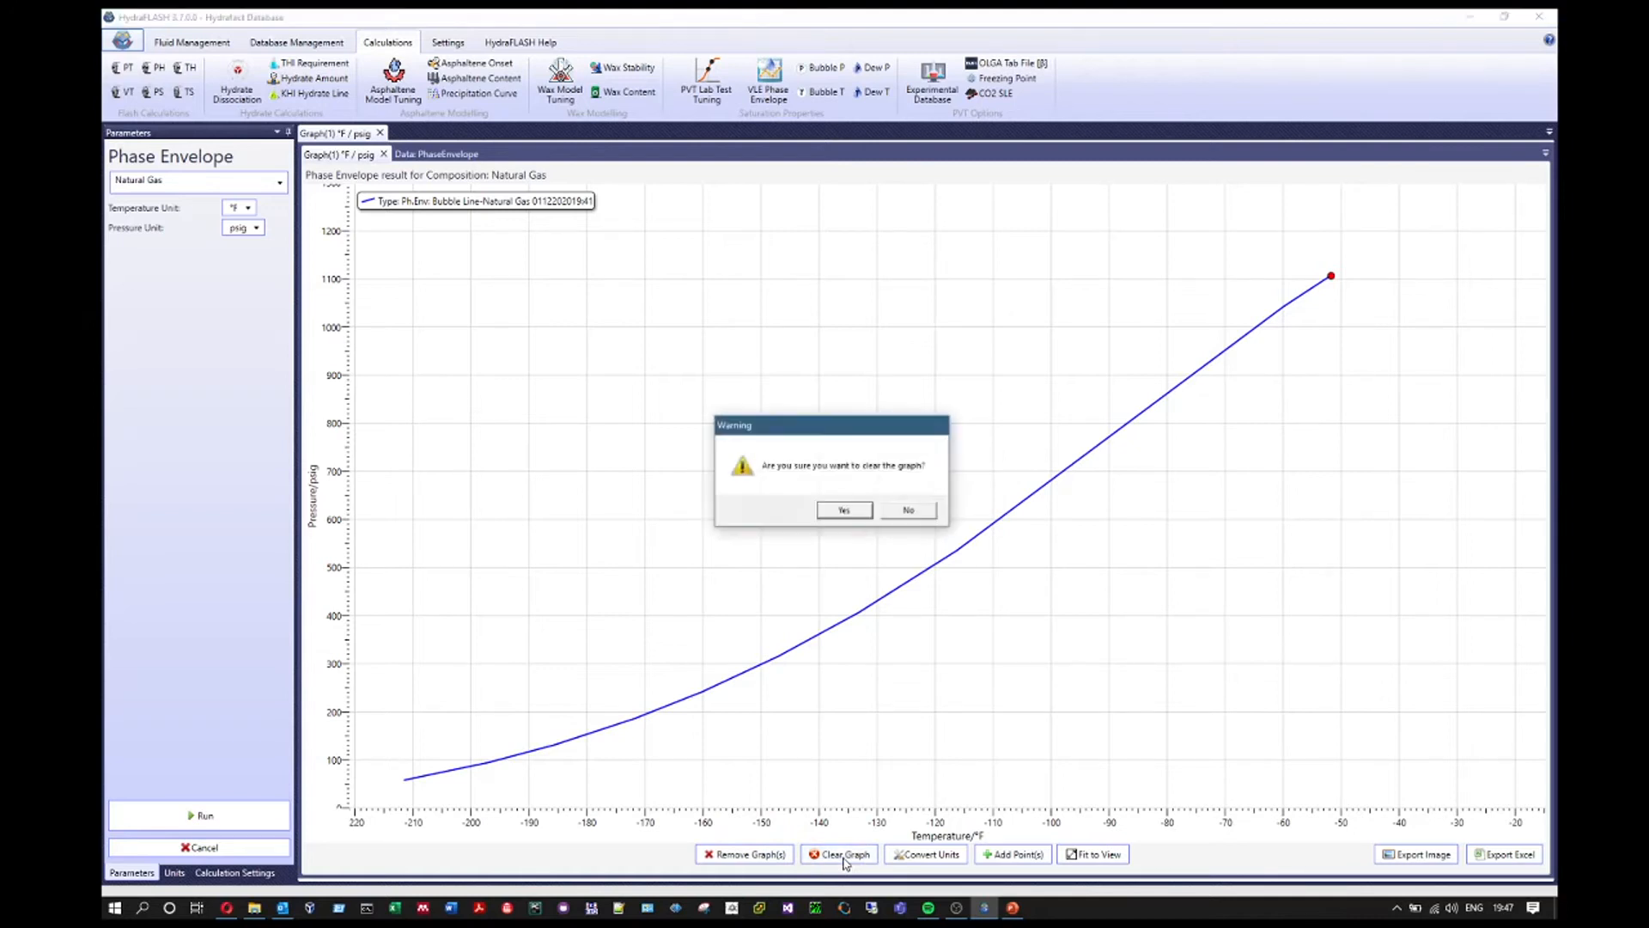
left_click(859, 508)
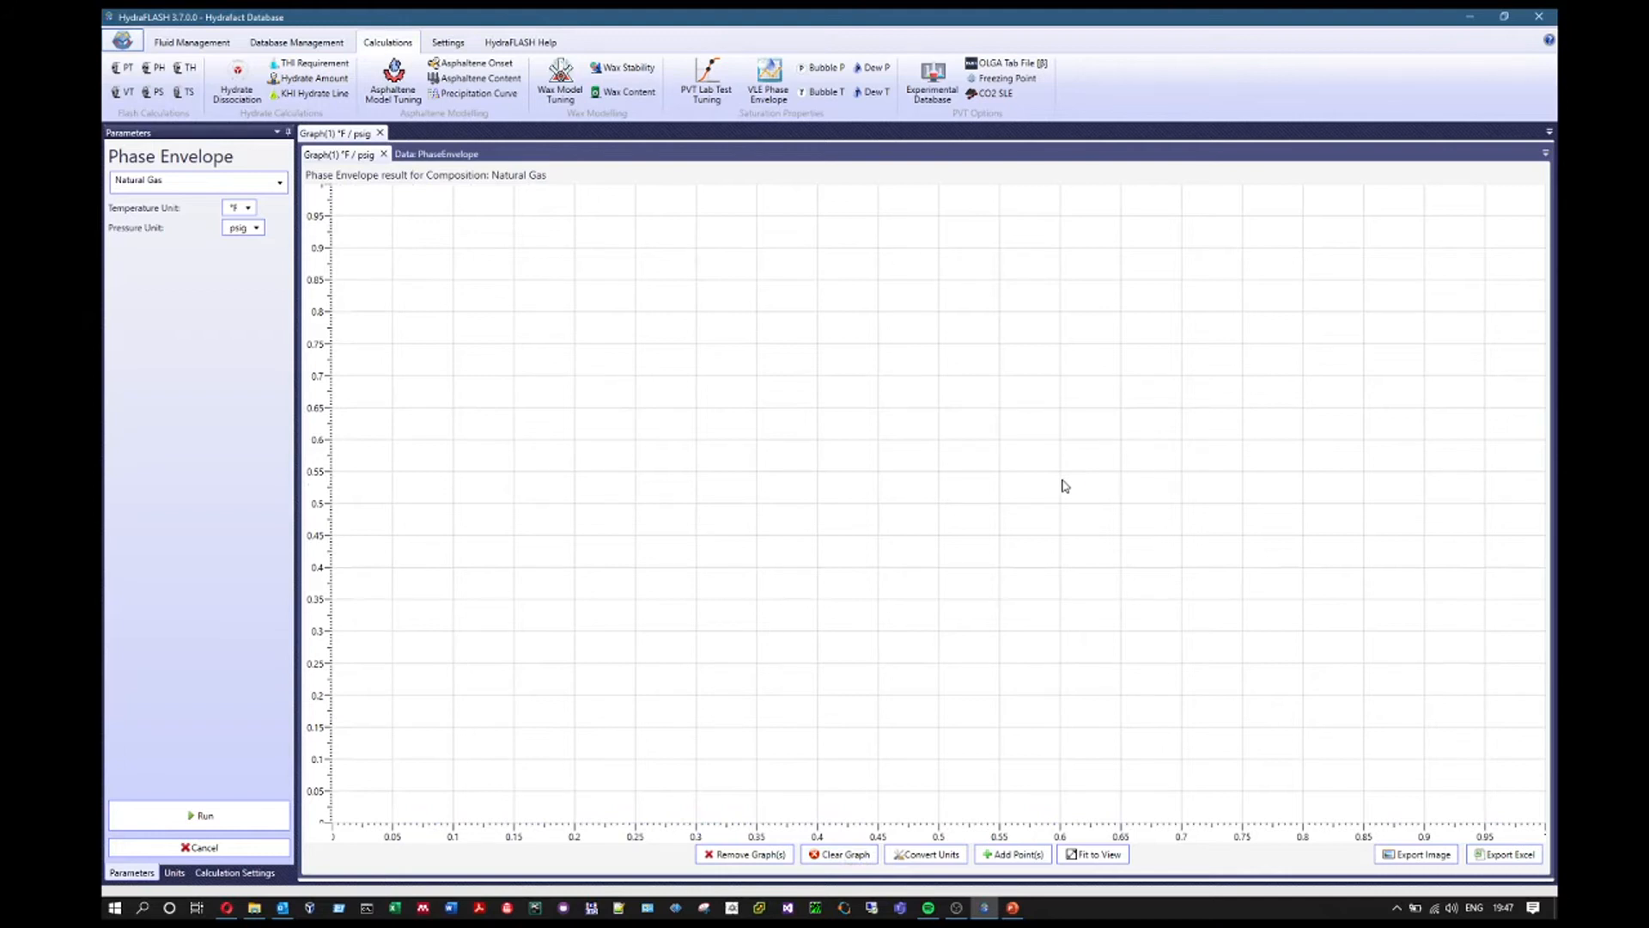
left_click(381, 134)
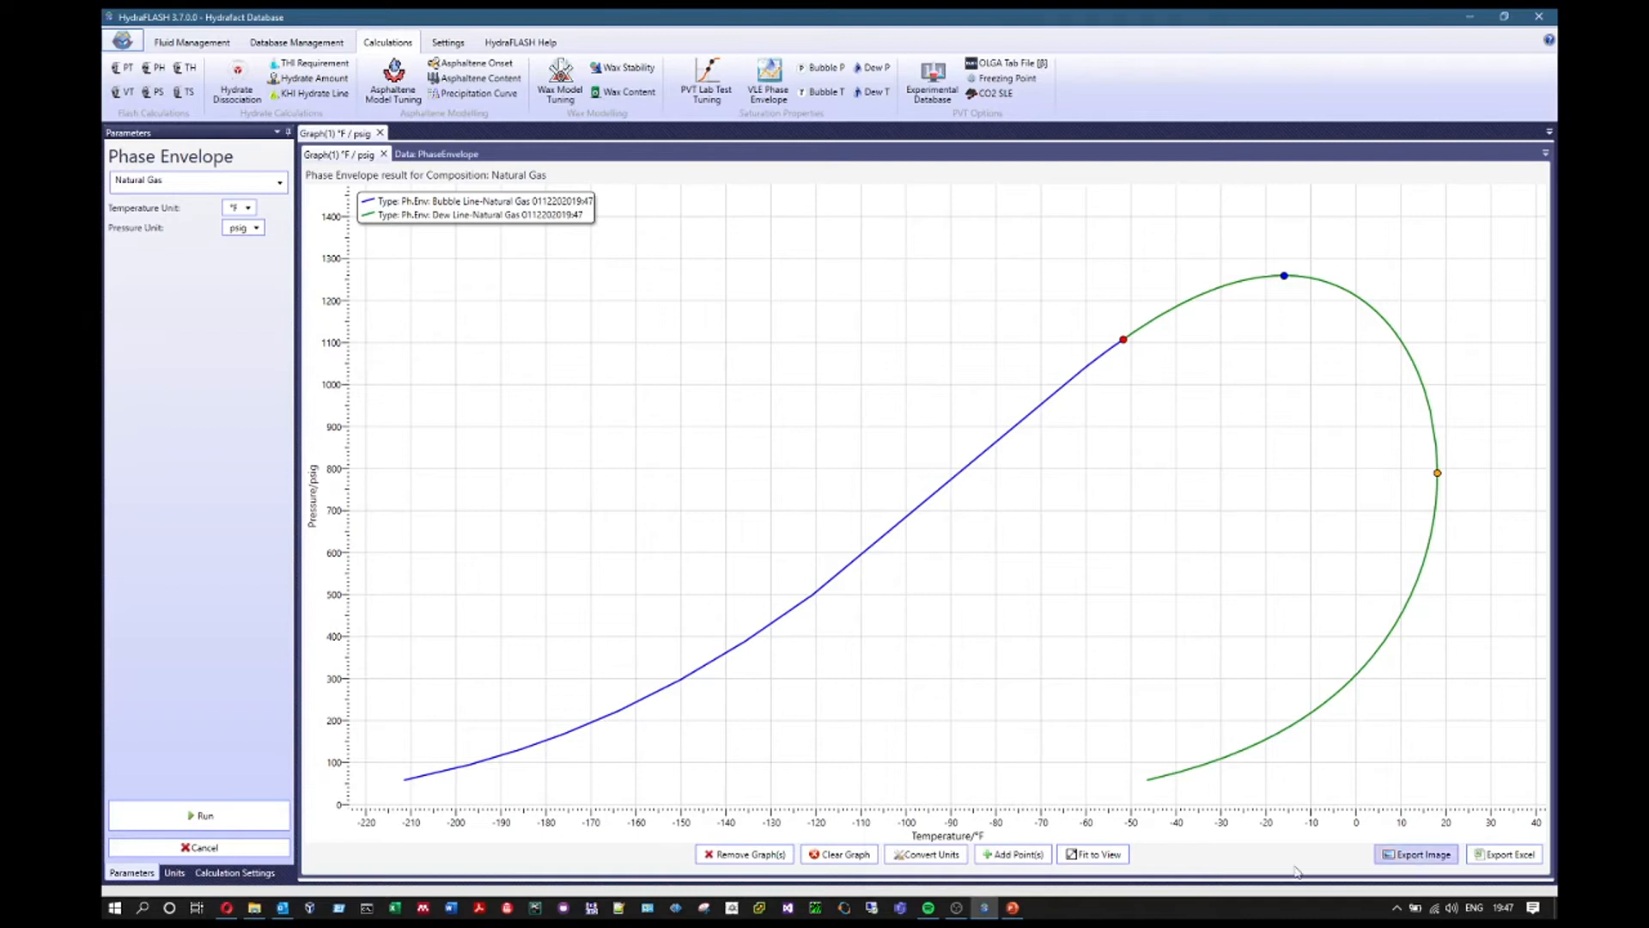
Convert the recalculated phase envelope graph's units to barg for pressure and °C for temperature
left_click(921, 855)
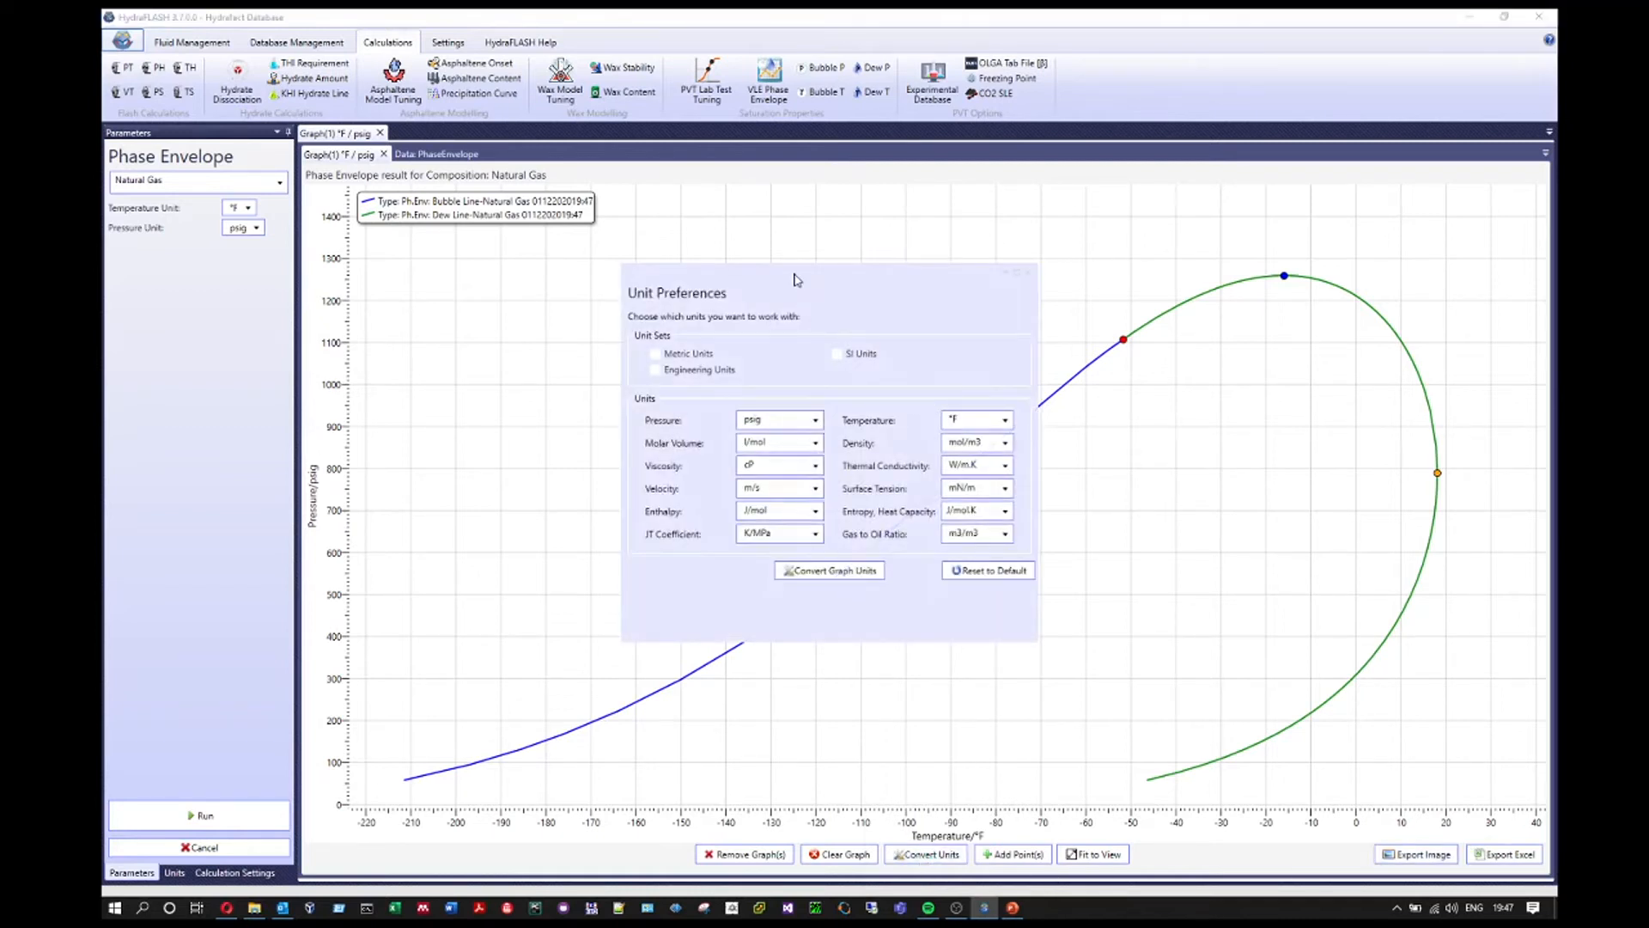
left_click_drag(794, 279, 745, 269)
left_click(756, 413)
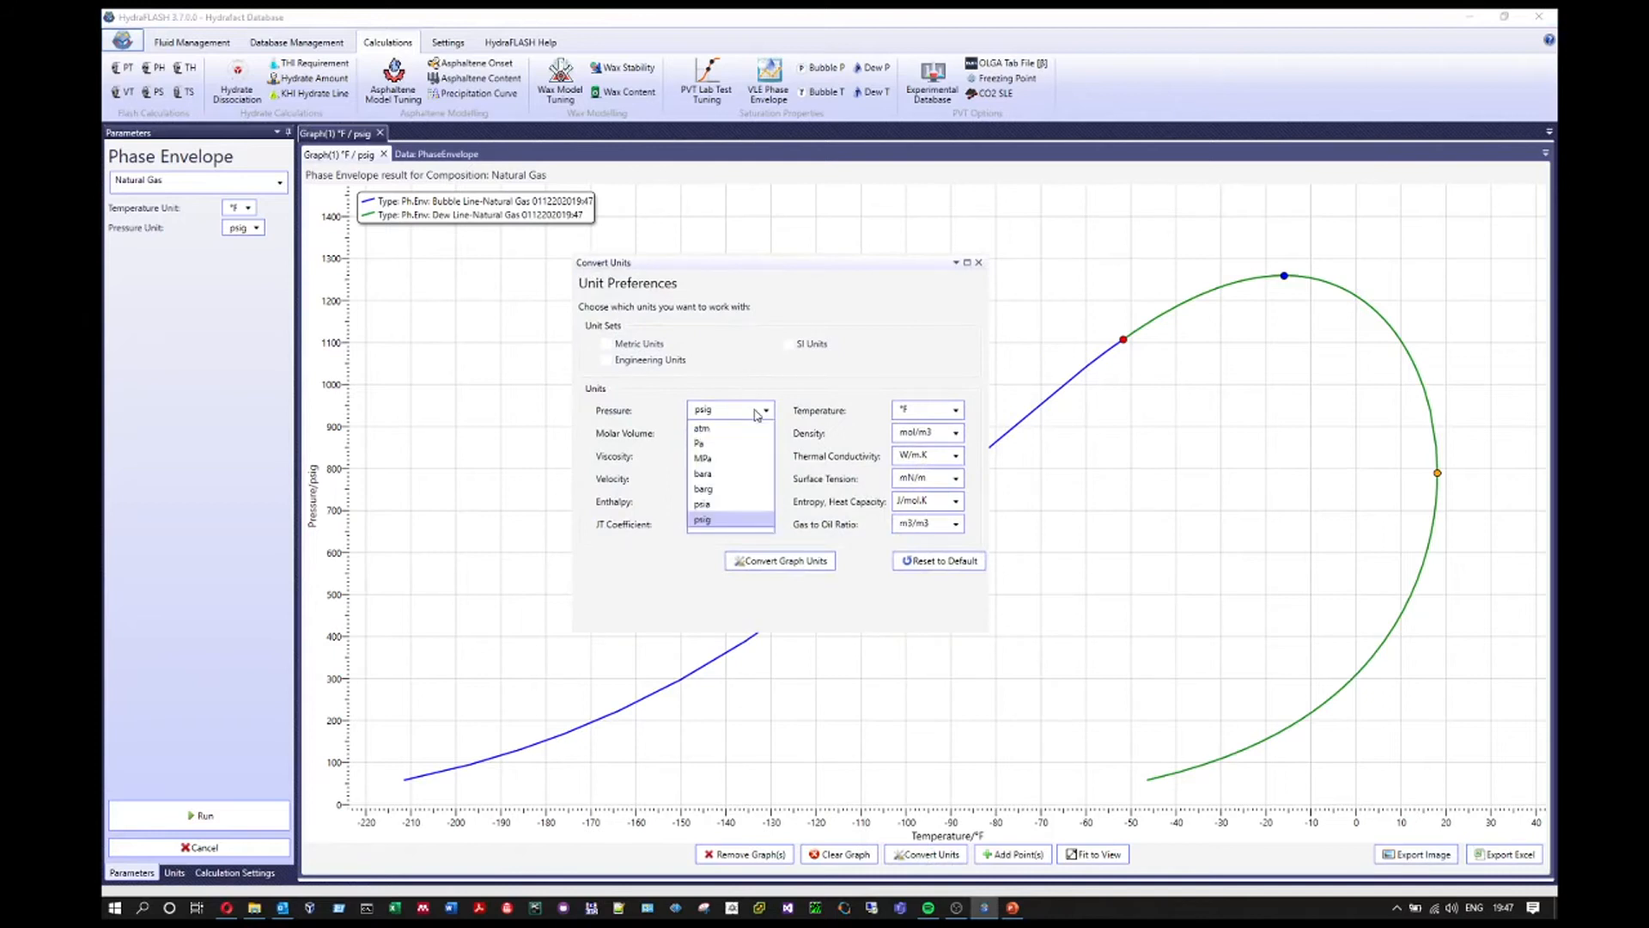
left_click(756, 490)
left_click(956, 410)
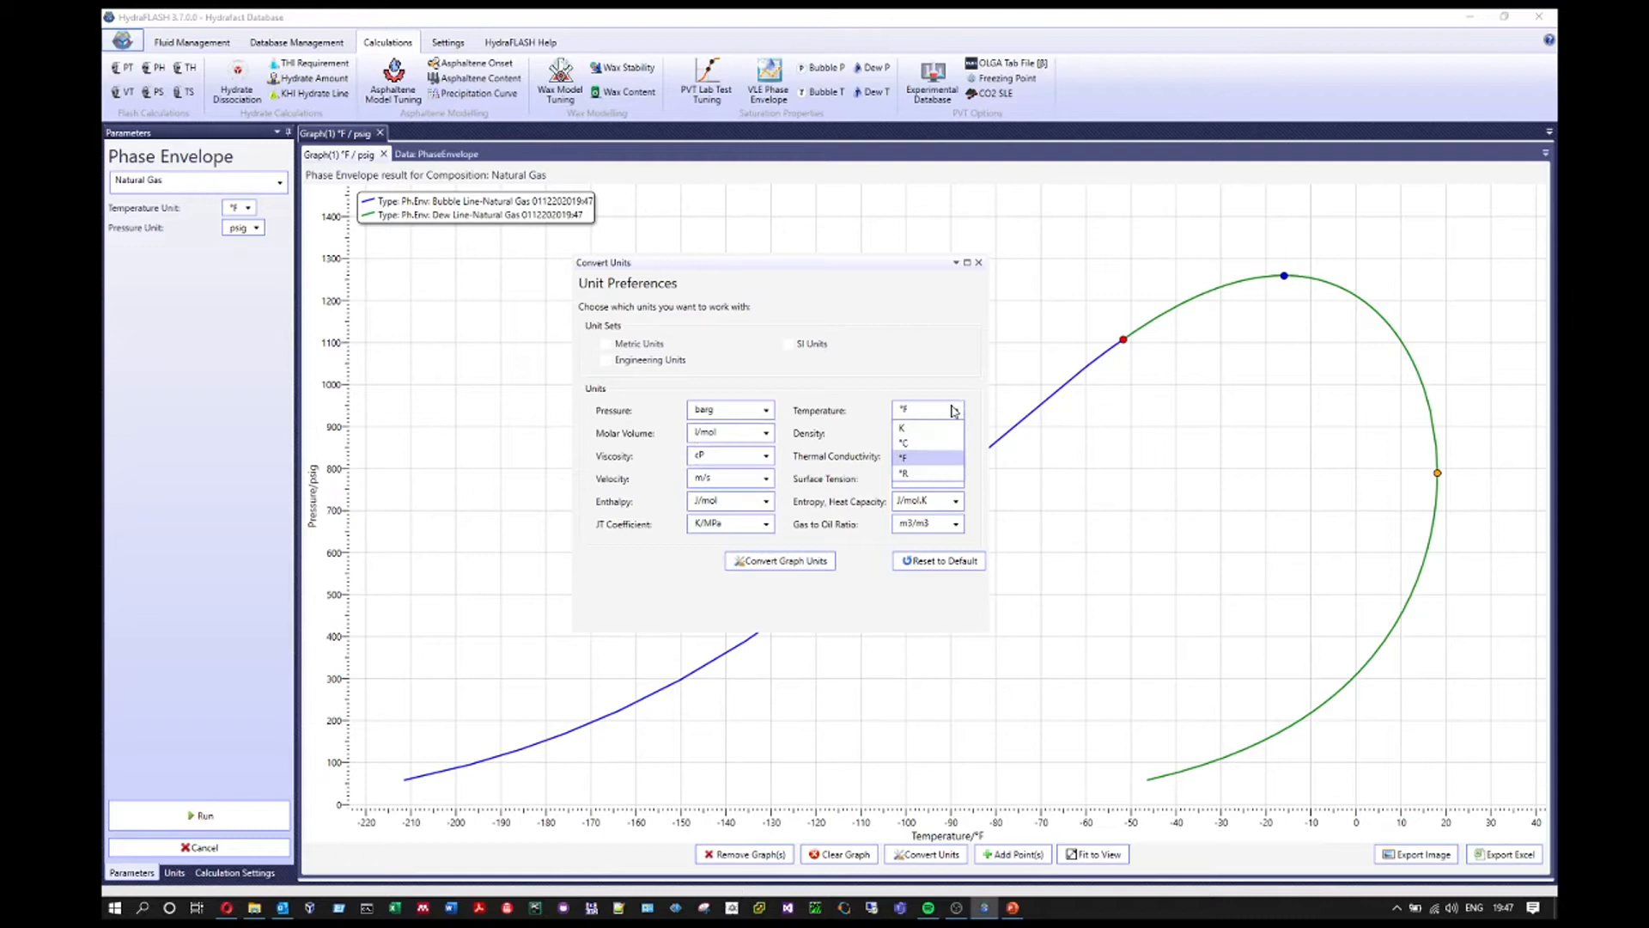
left_click(942, 447)
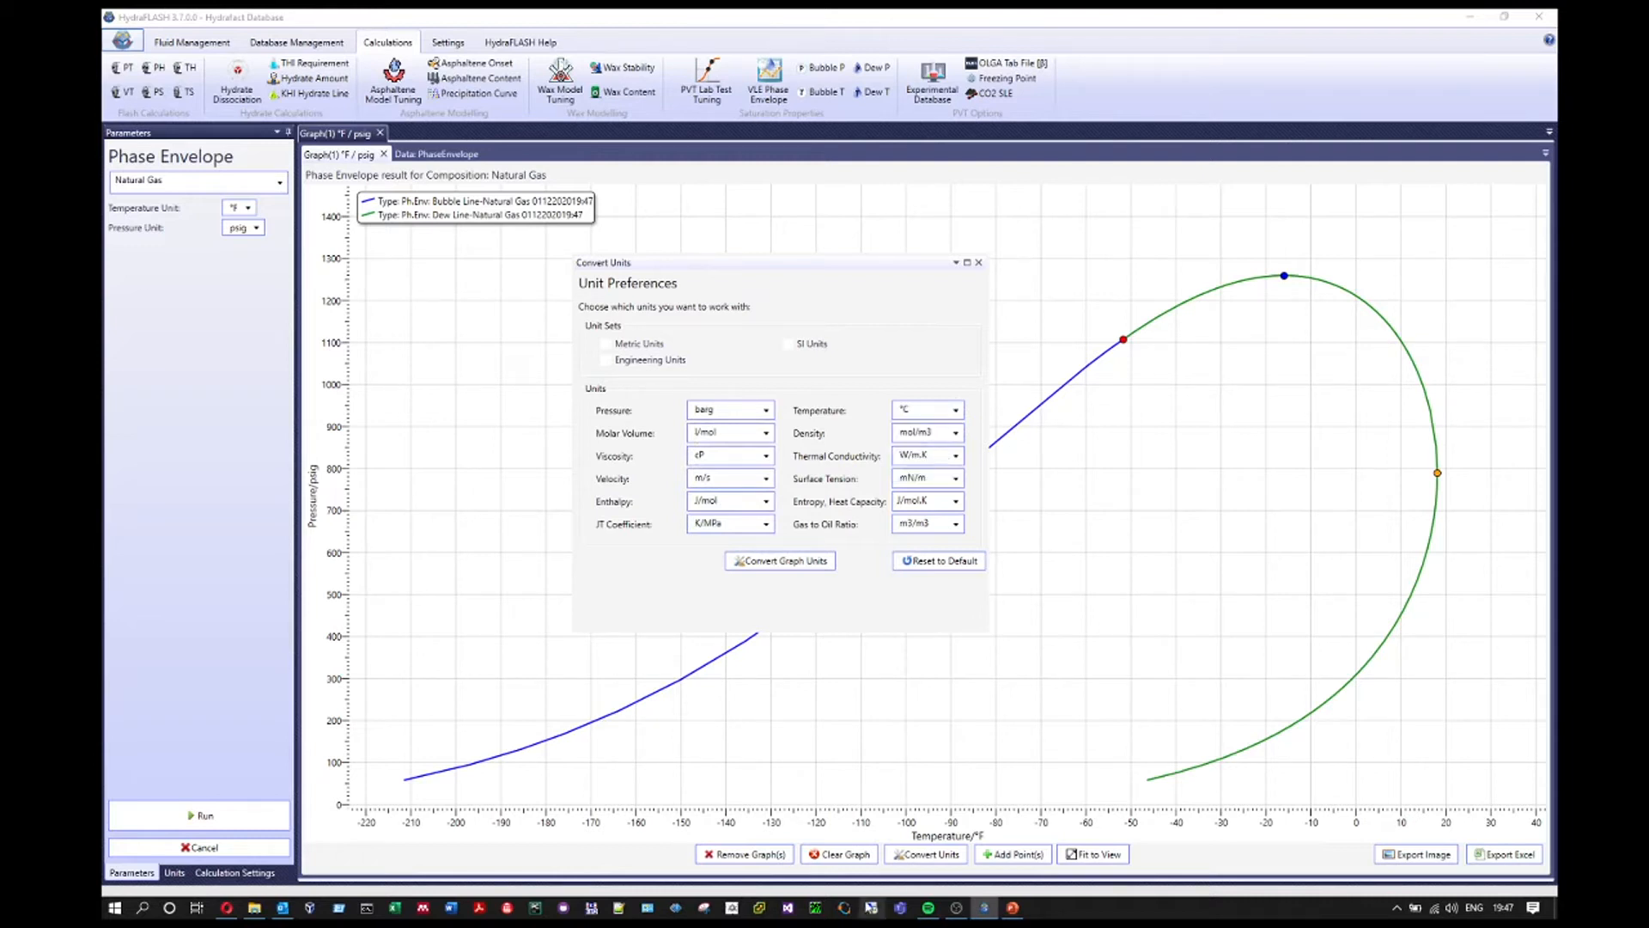
left_click(797, 562)
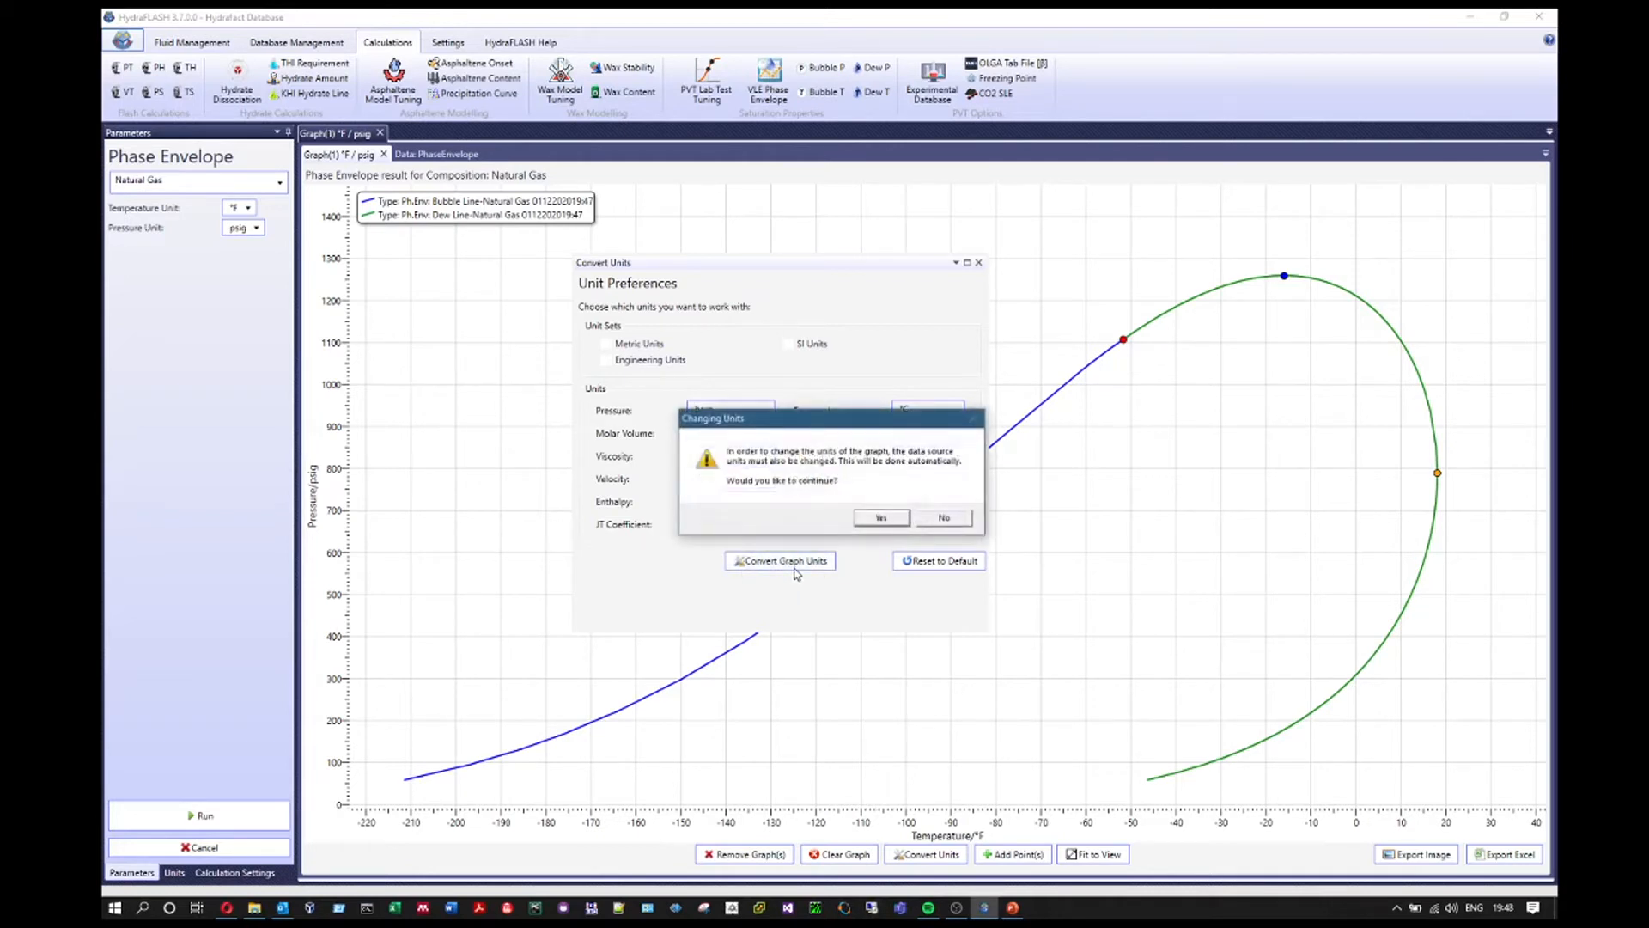
left_click(889, 519)
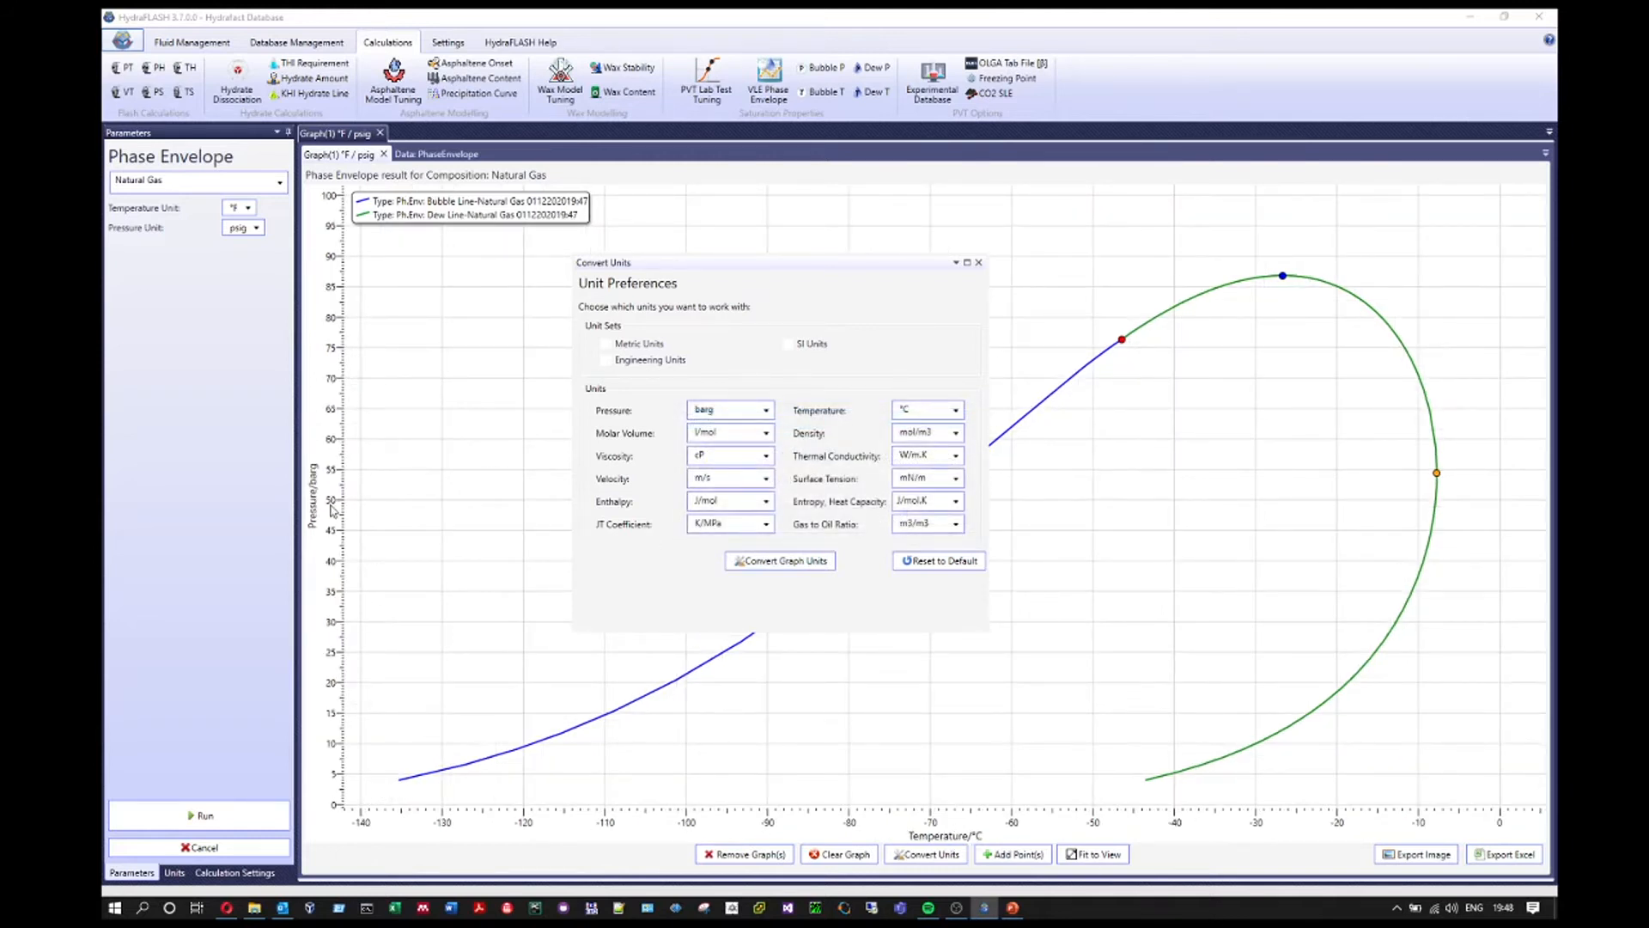
left_click(978, 263)
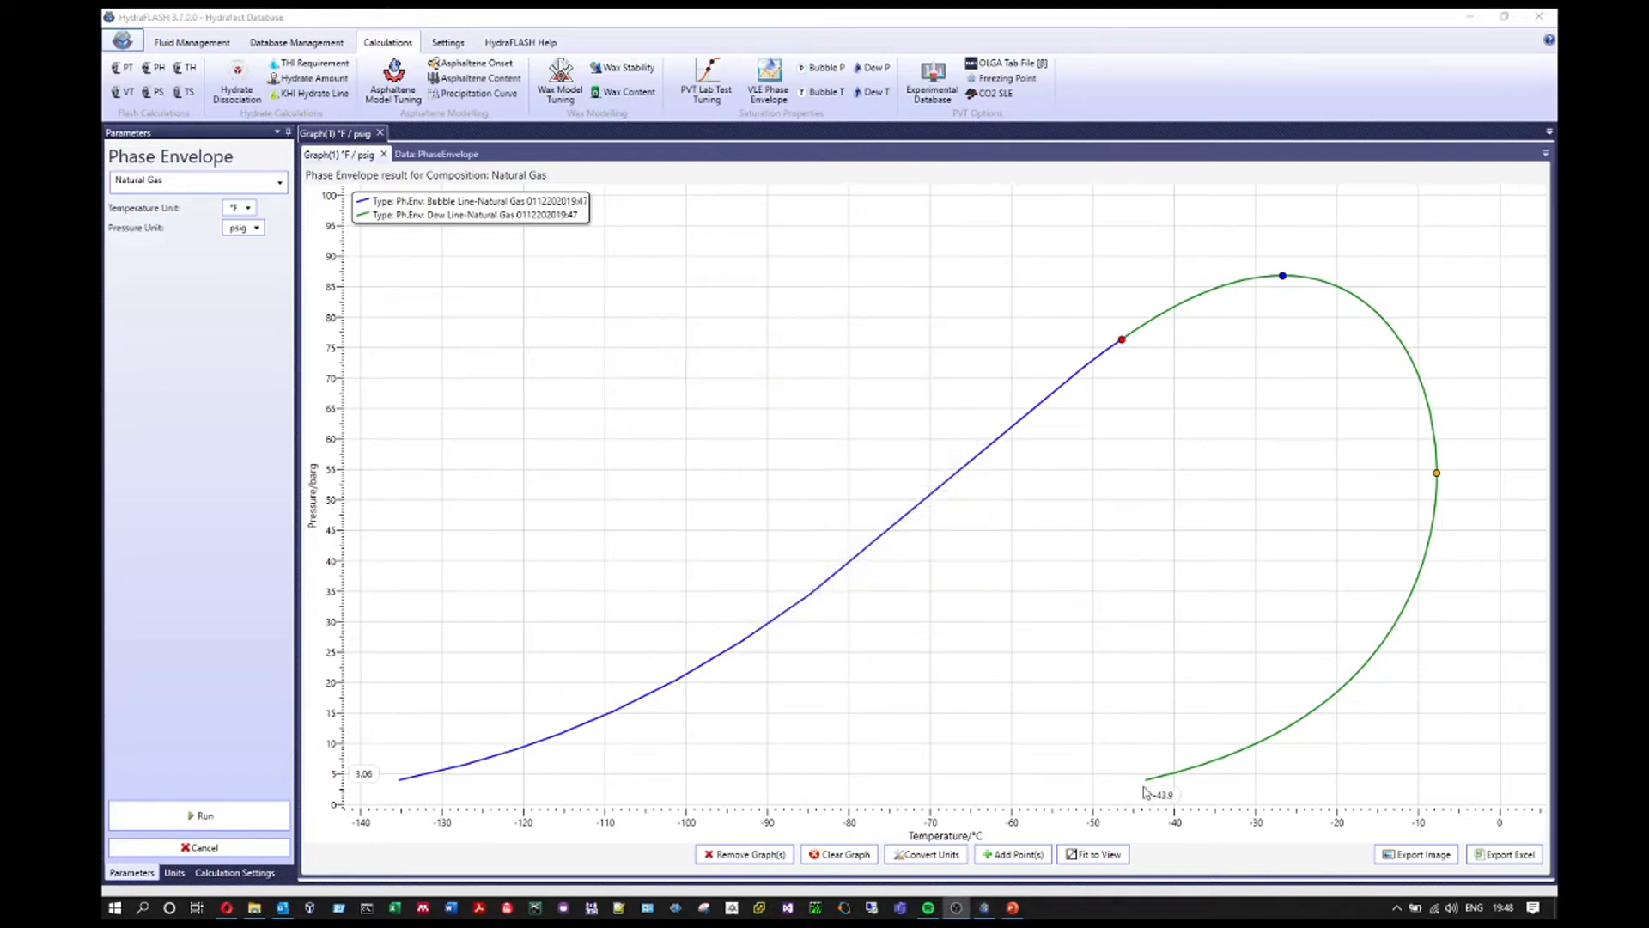
Add a custom point to the phase envelope graph at a temperature of 20 °C and a pressure of 0 barg
left_click(1018, 855)
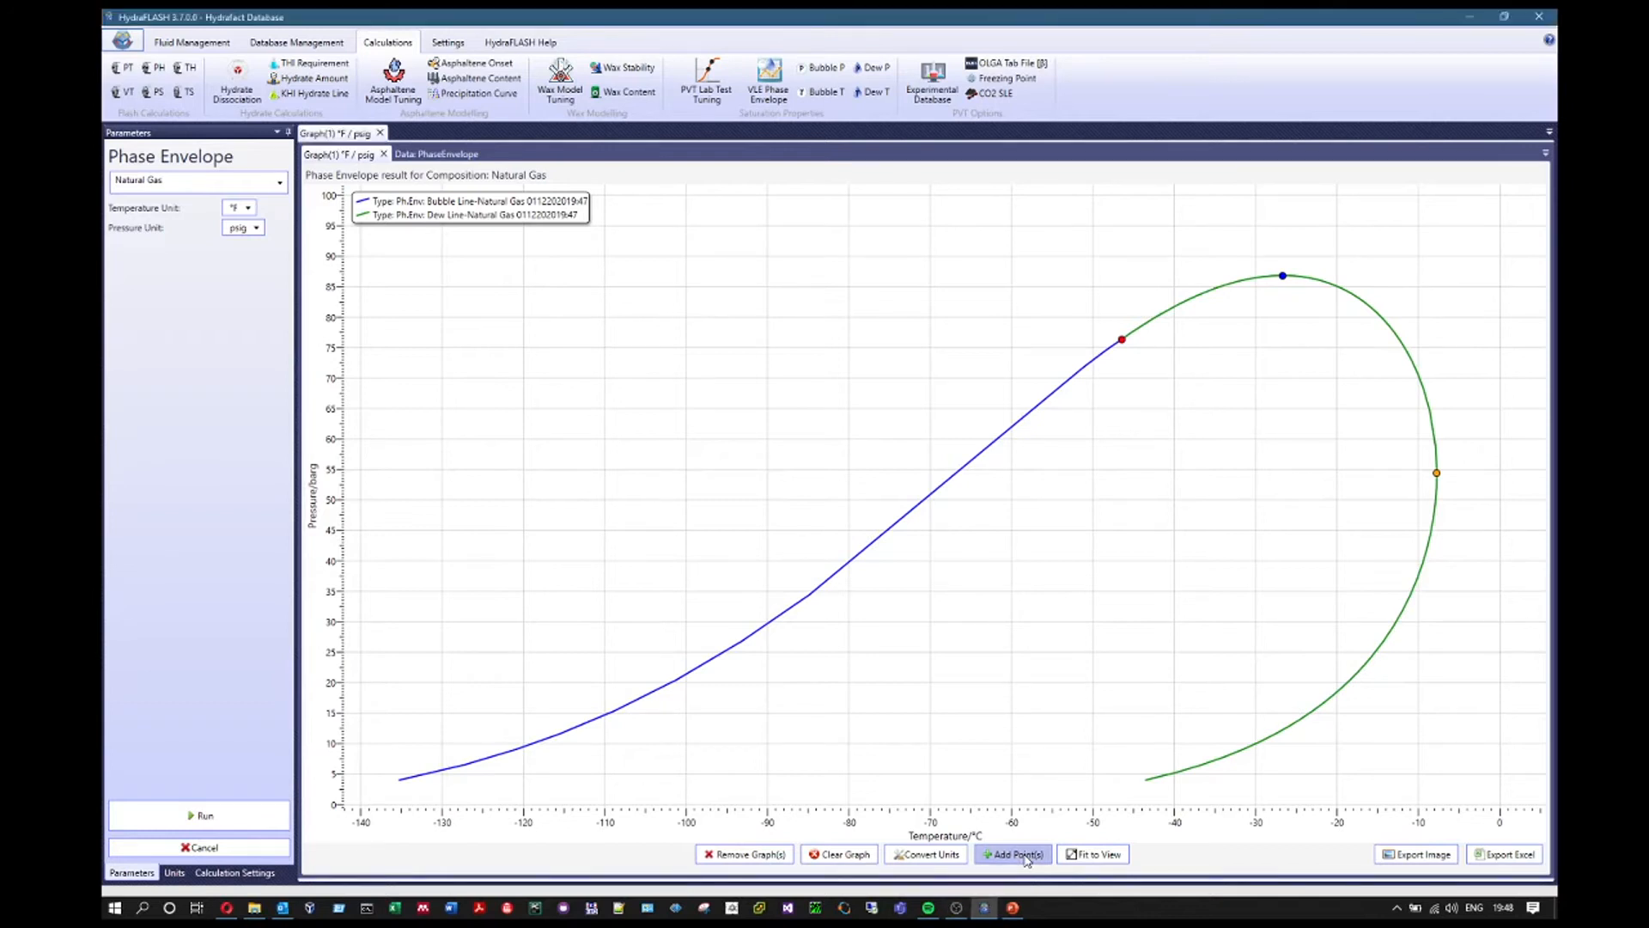
left_click_drag(815, 335, 657, 322)
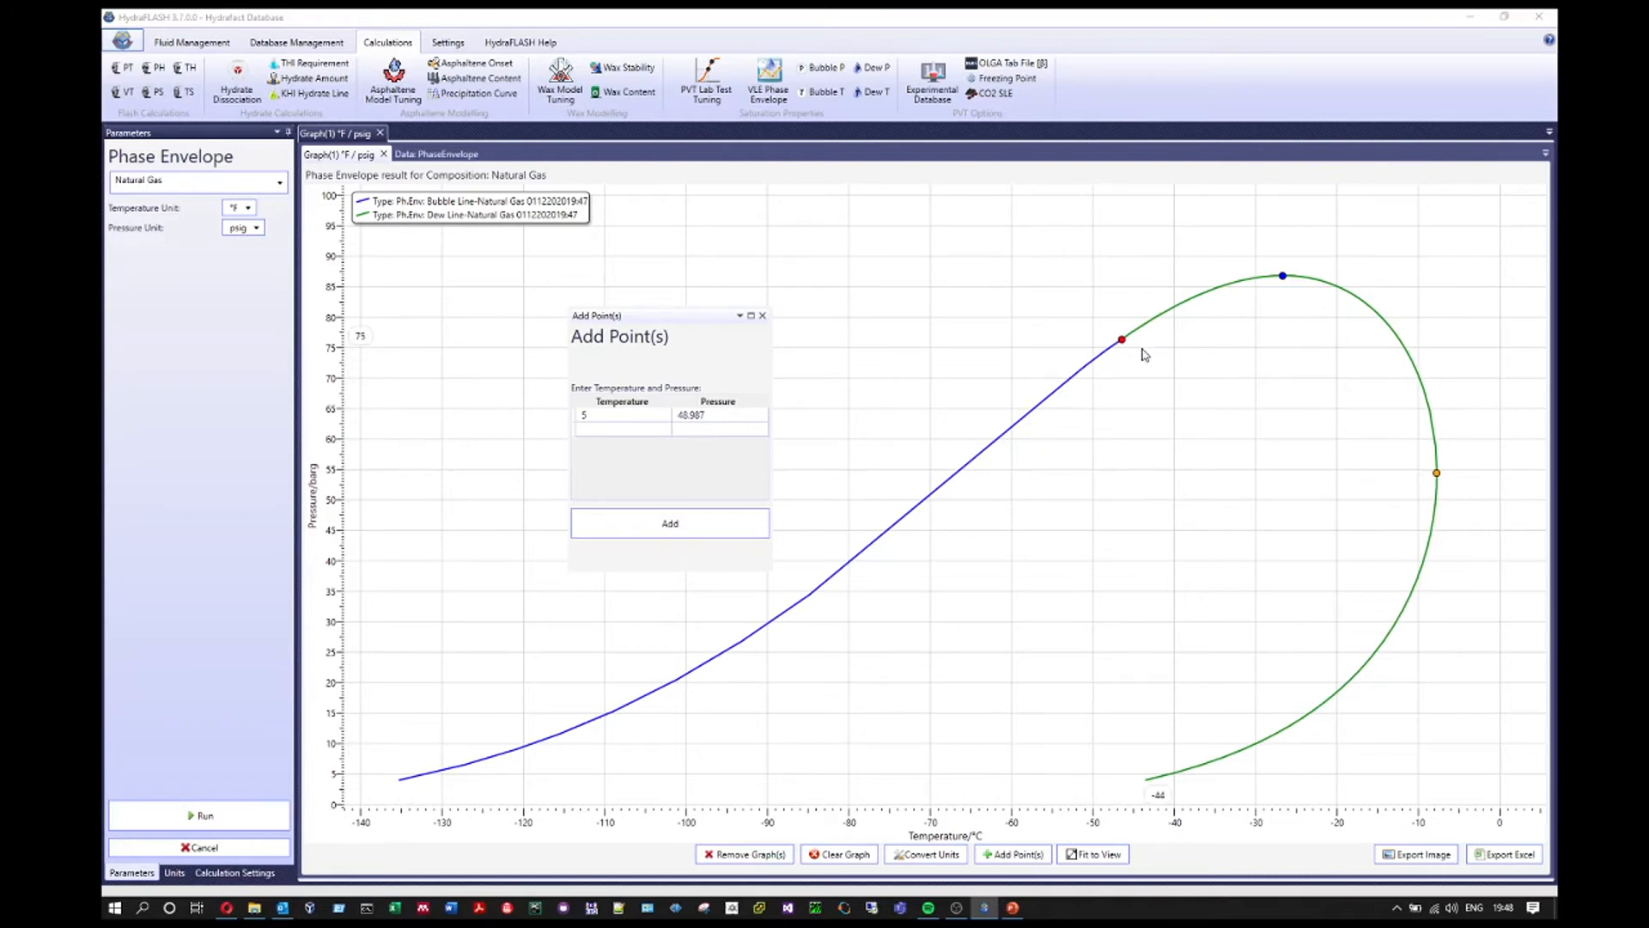
left_click(601, 417)
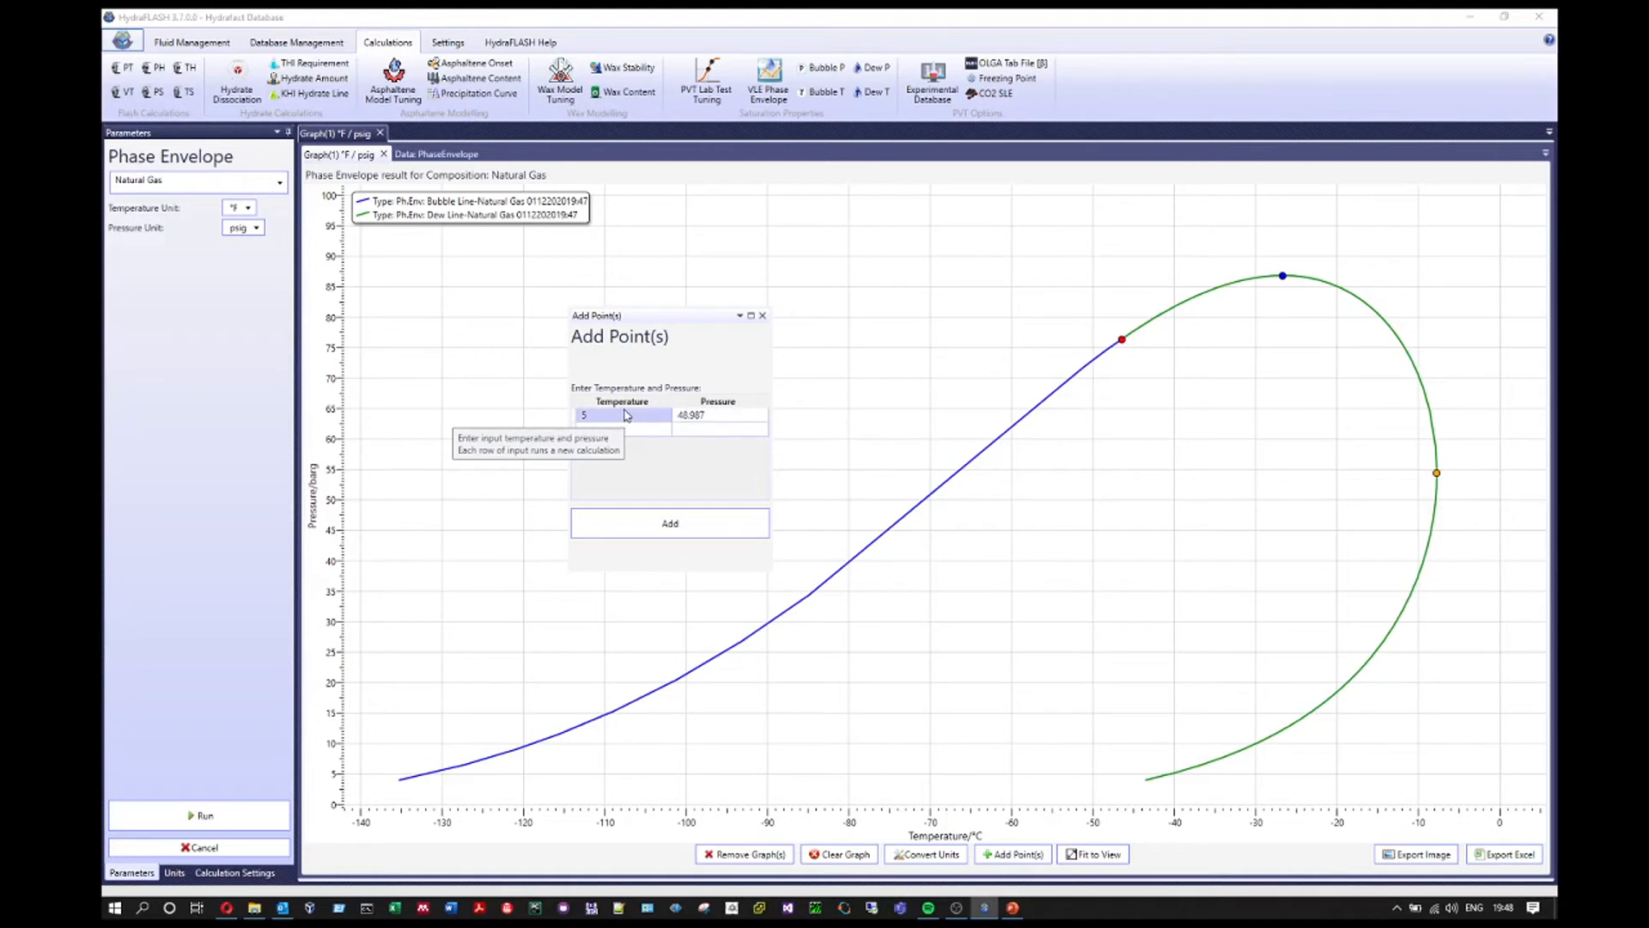
left_click_drag(646, 318, 752, 281)
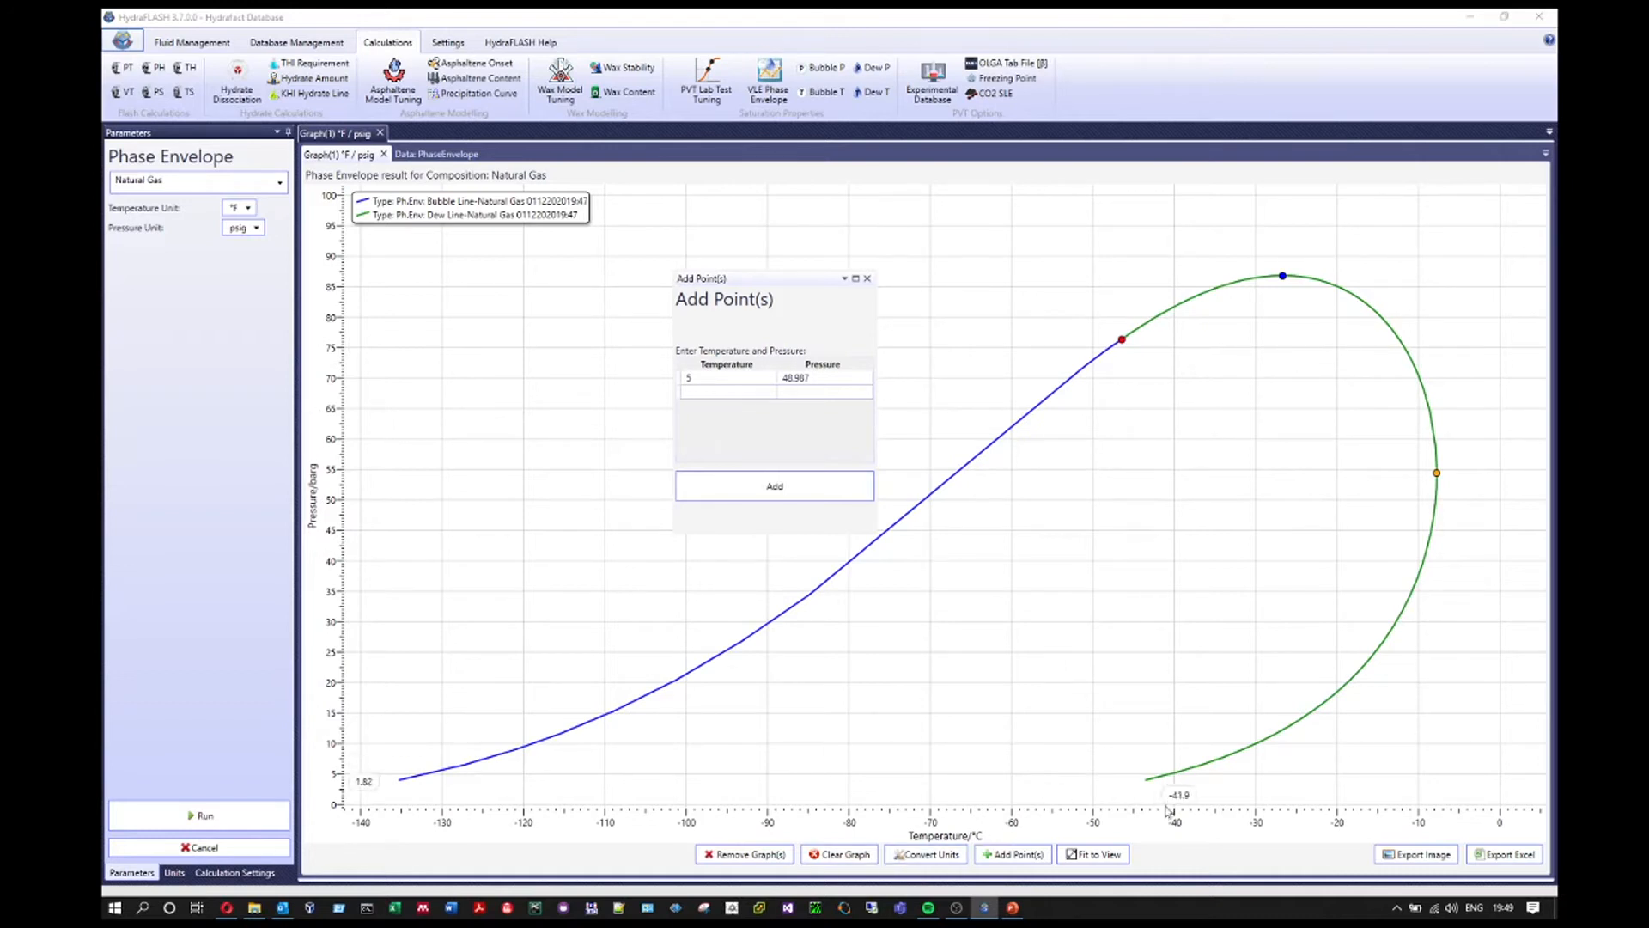
left_click(737, 383)
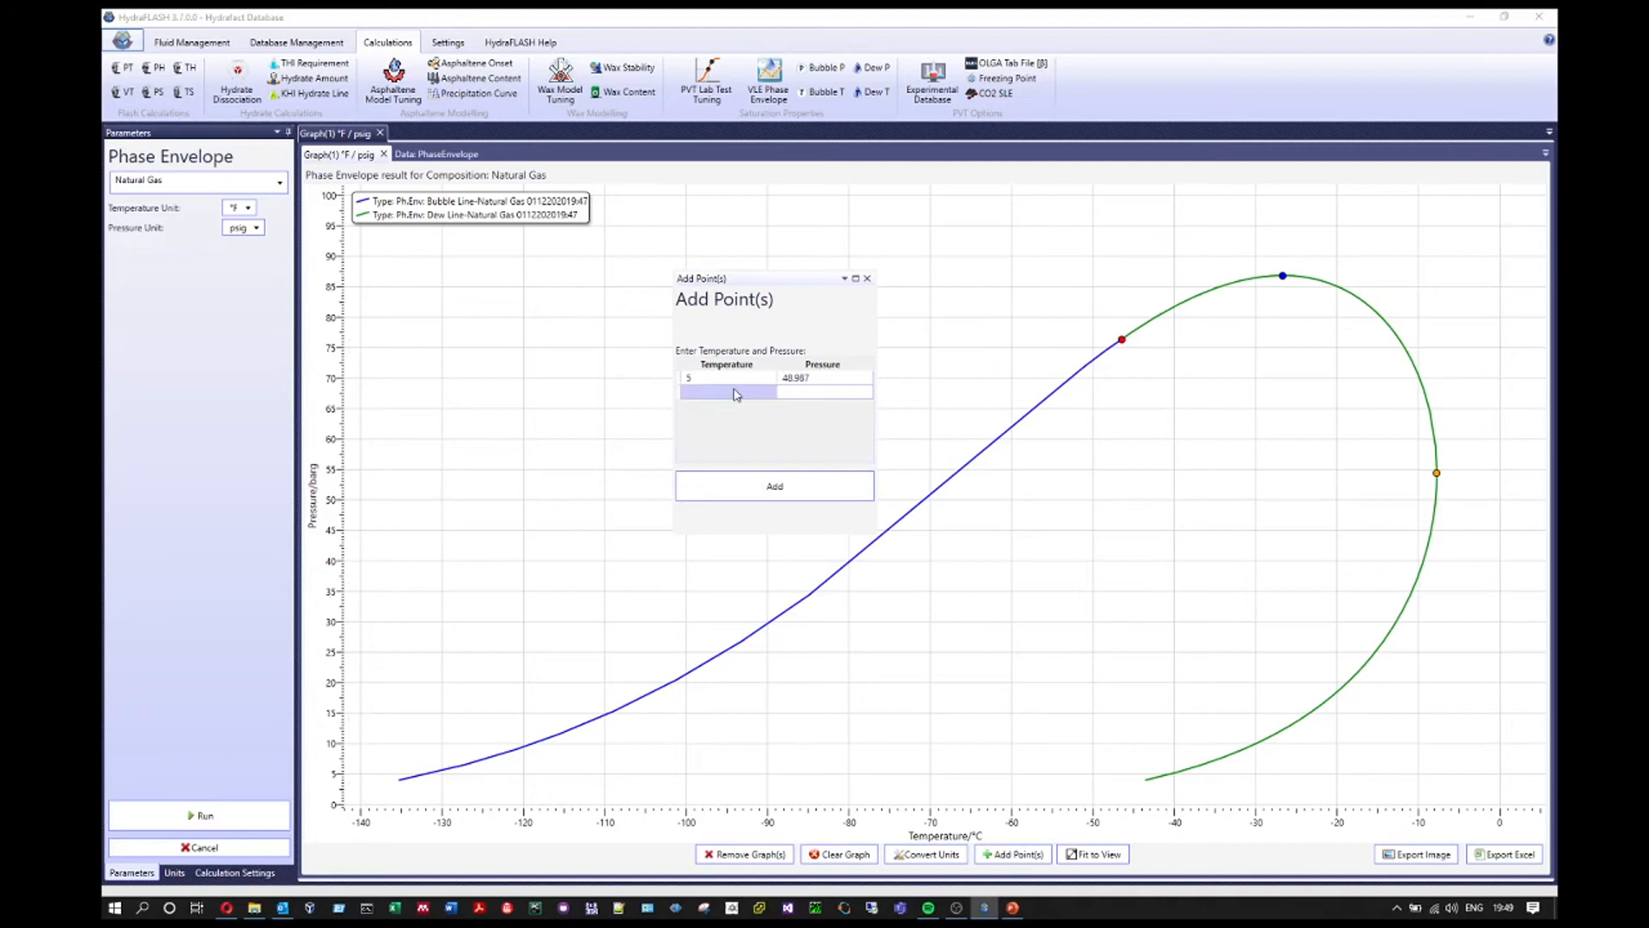
left_click_drag(775, 284, 691, 334)
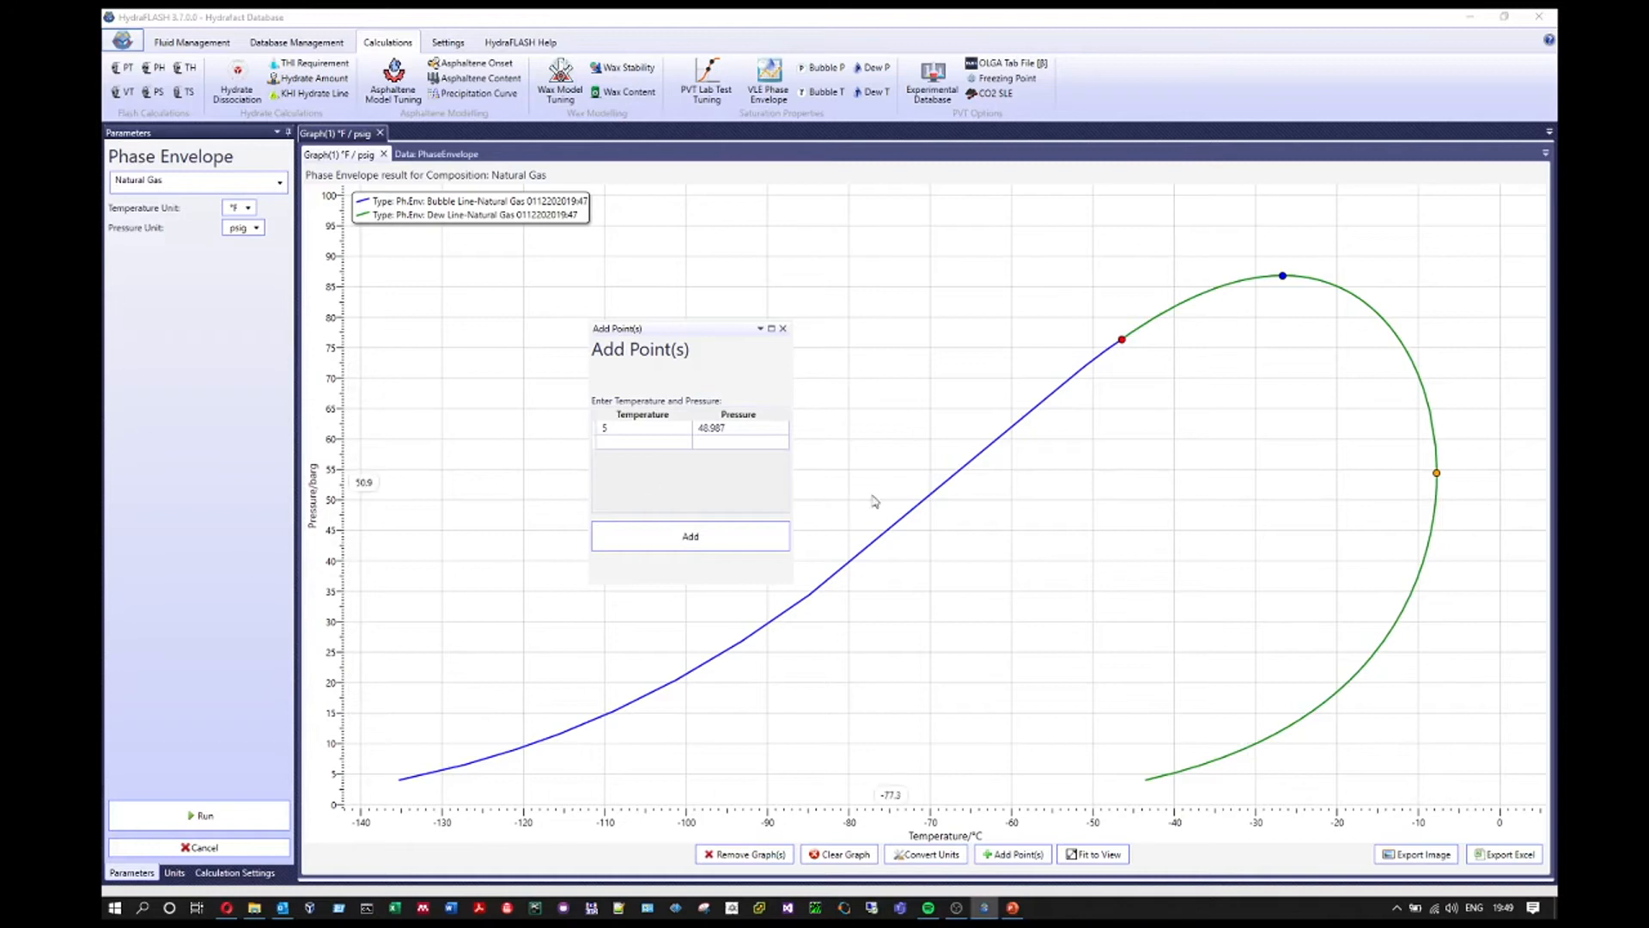
left_click(640, 429)
left_click(640, 428)
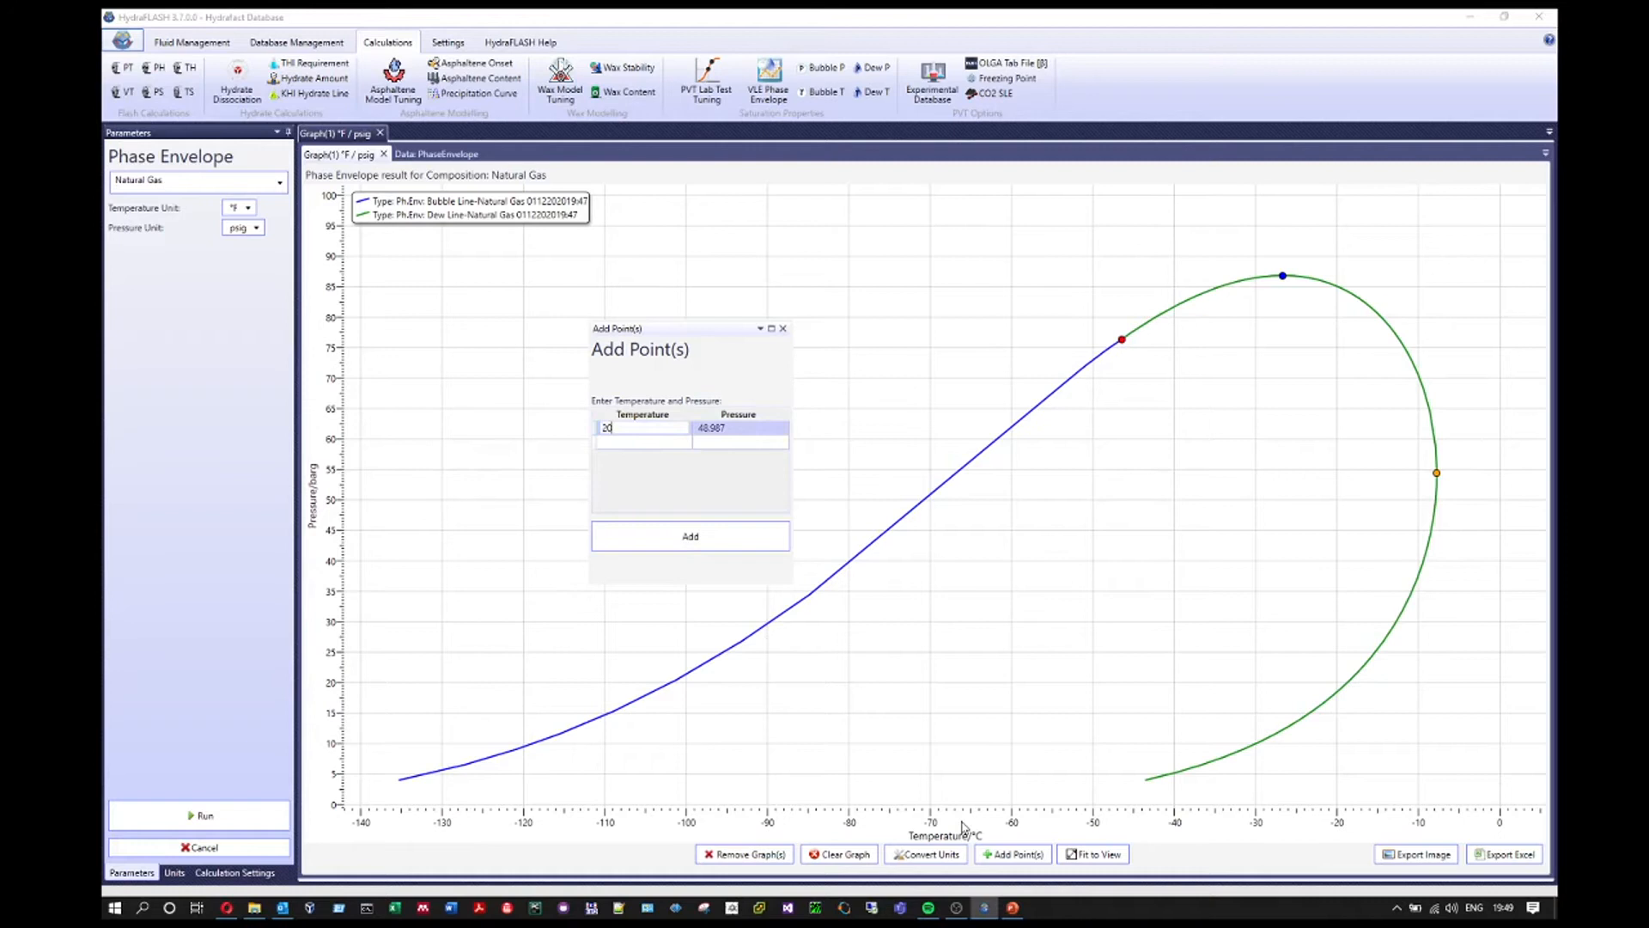
left_click(750, 433)
left_click(748, 429)
type("0")
key("Return")
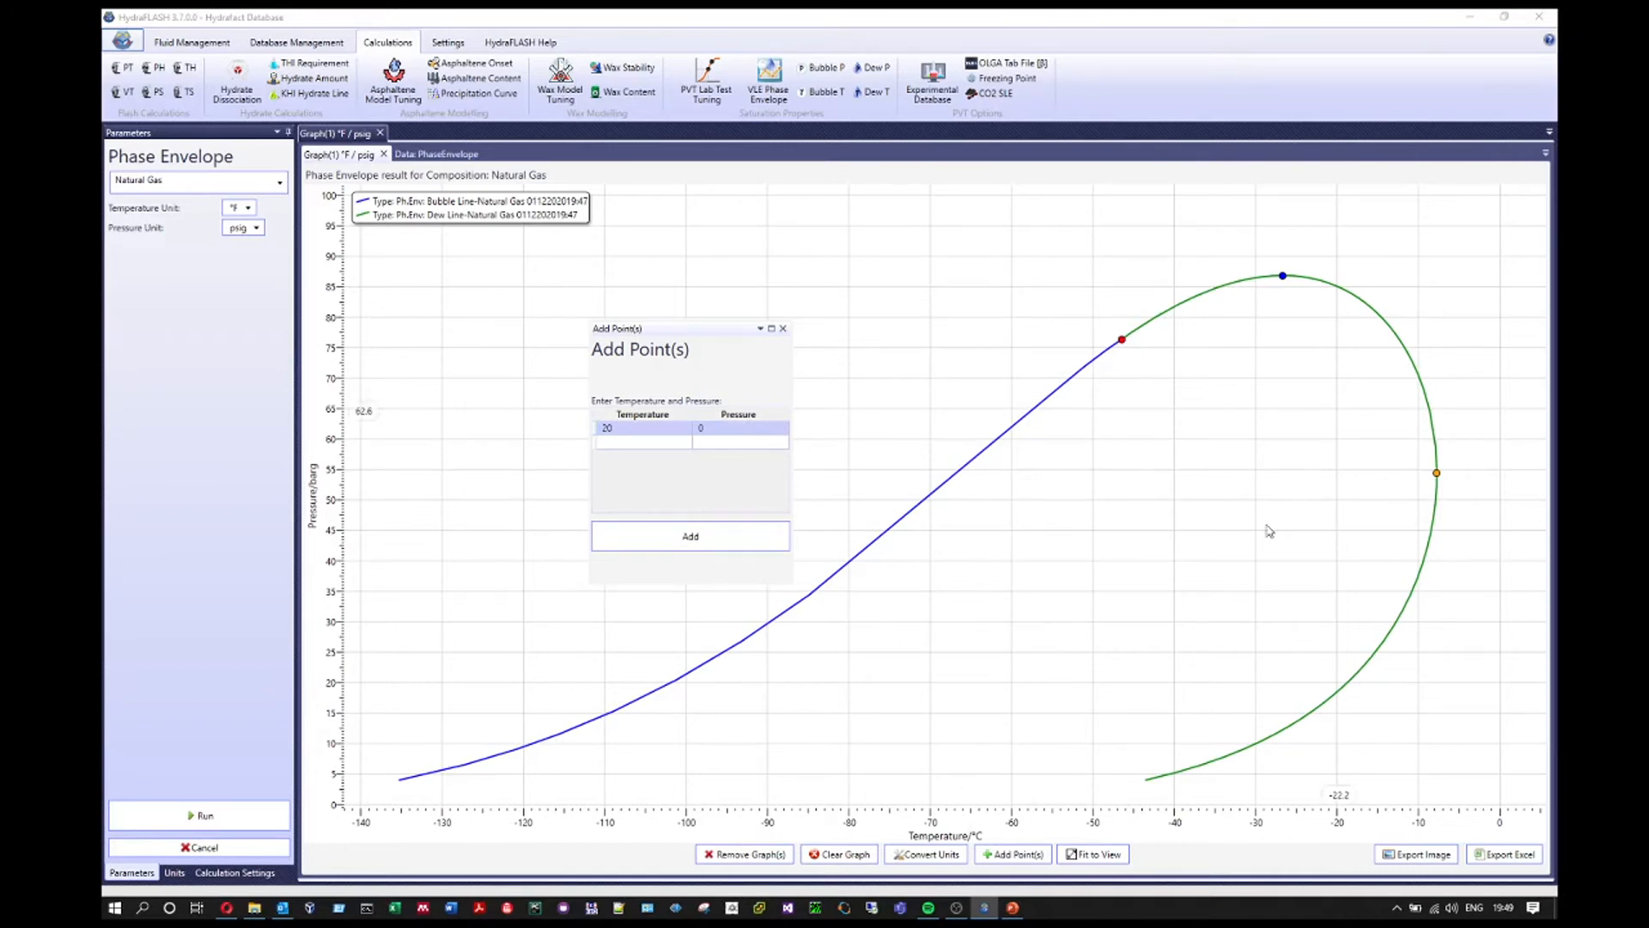
left_click(723, 541)
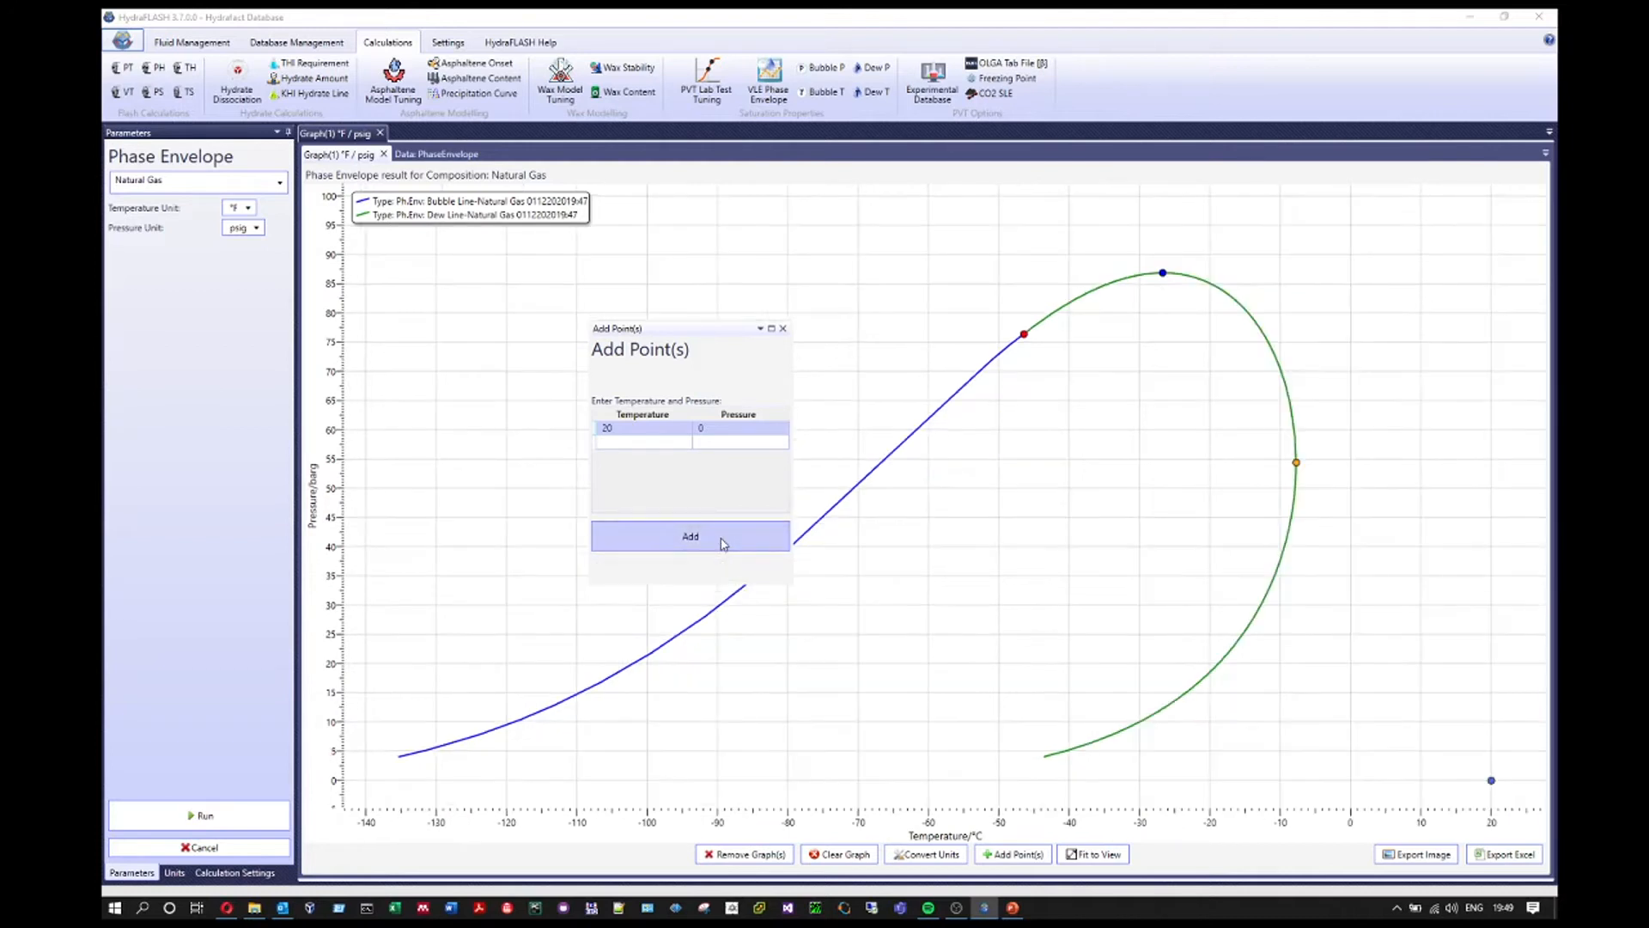
left_click(782, 328)
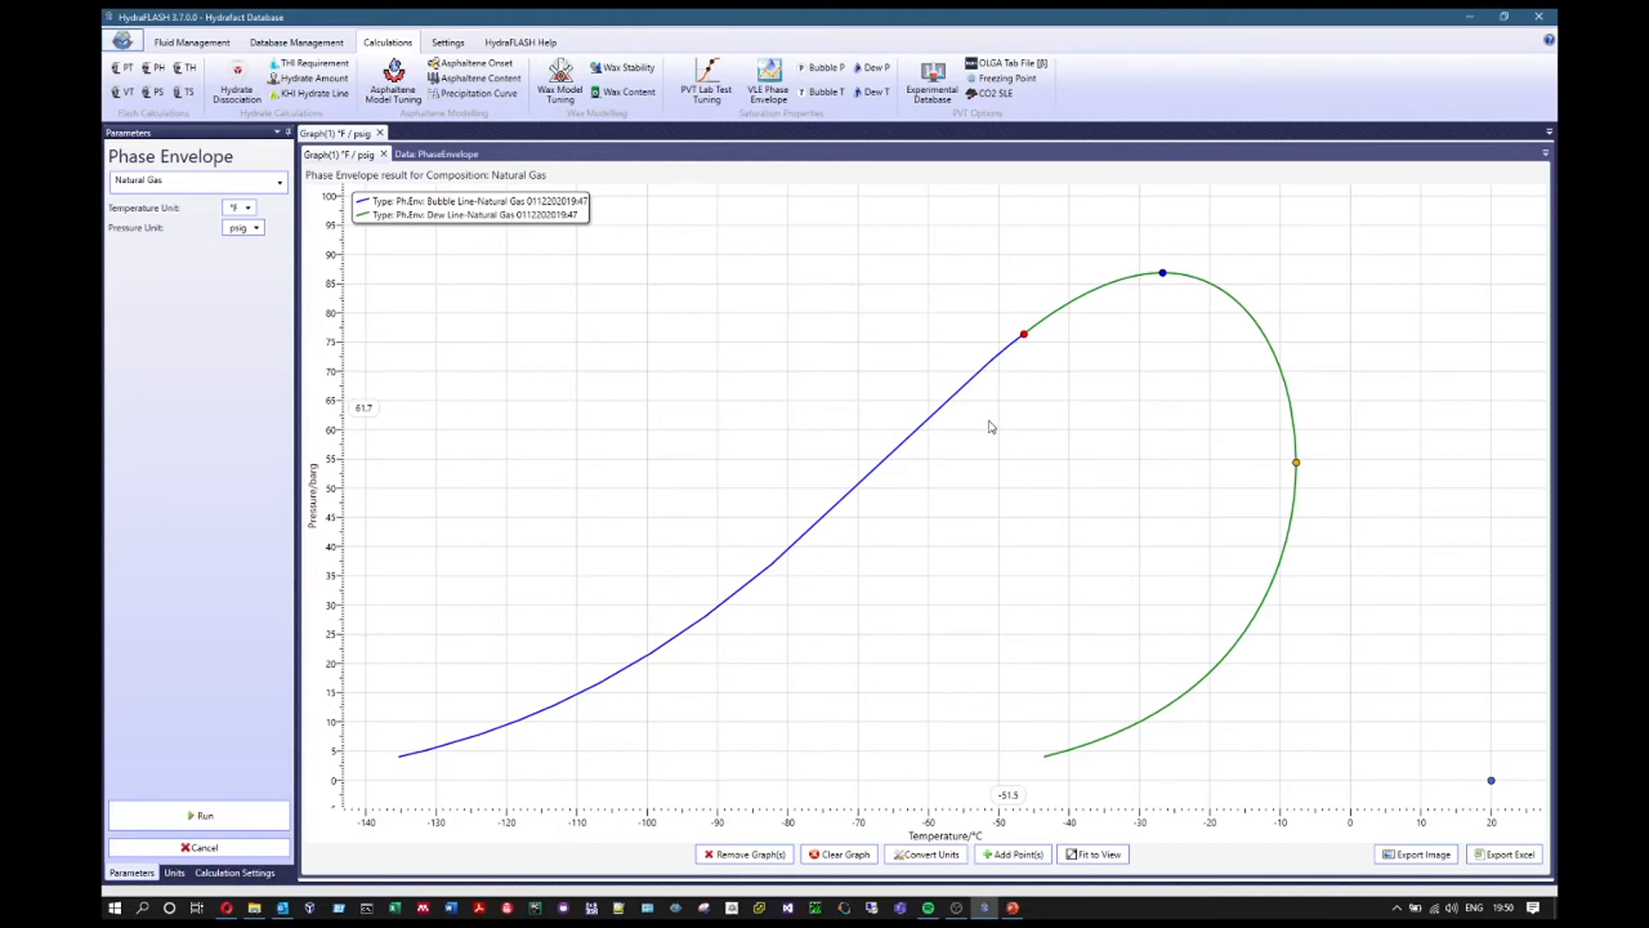
Zoom the whole phase envelope graph in and out, and fit all curves and points back to the view
scroll(992, 427, "up", 5)
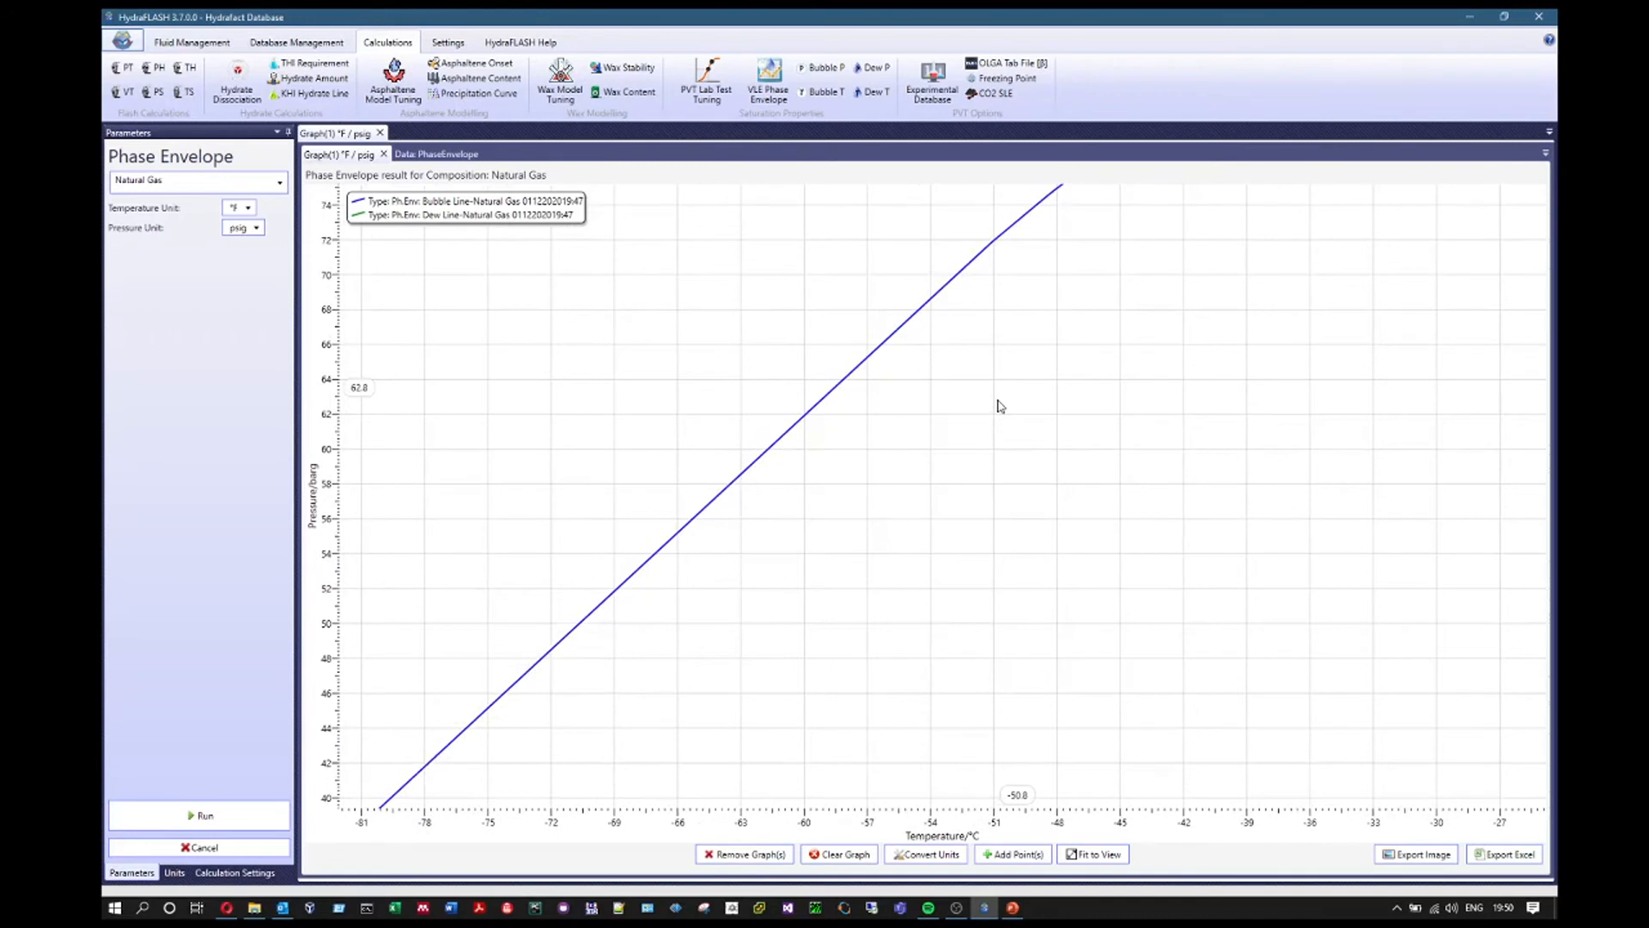
scroll(1001, 412, "down", 6)
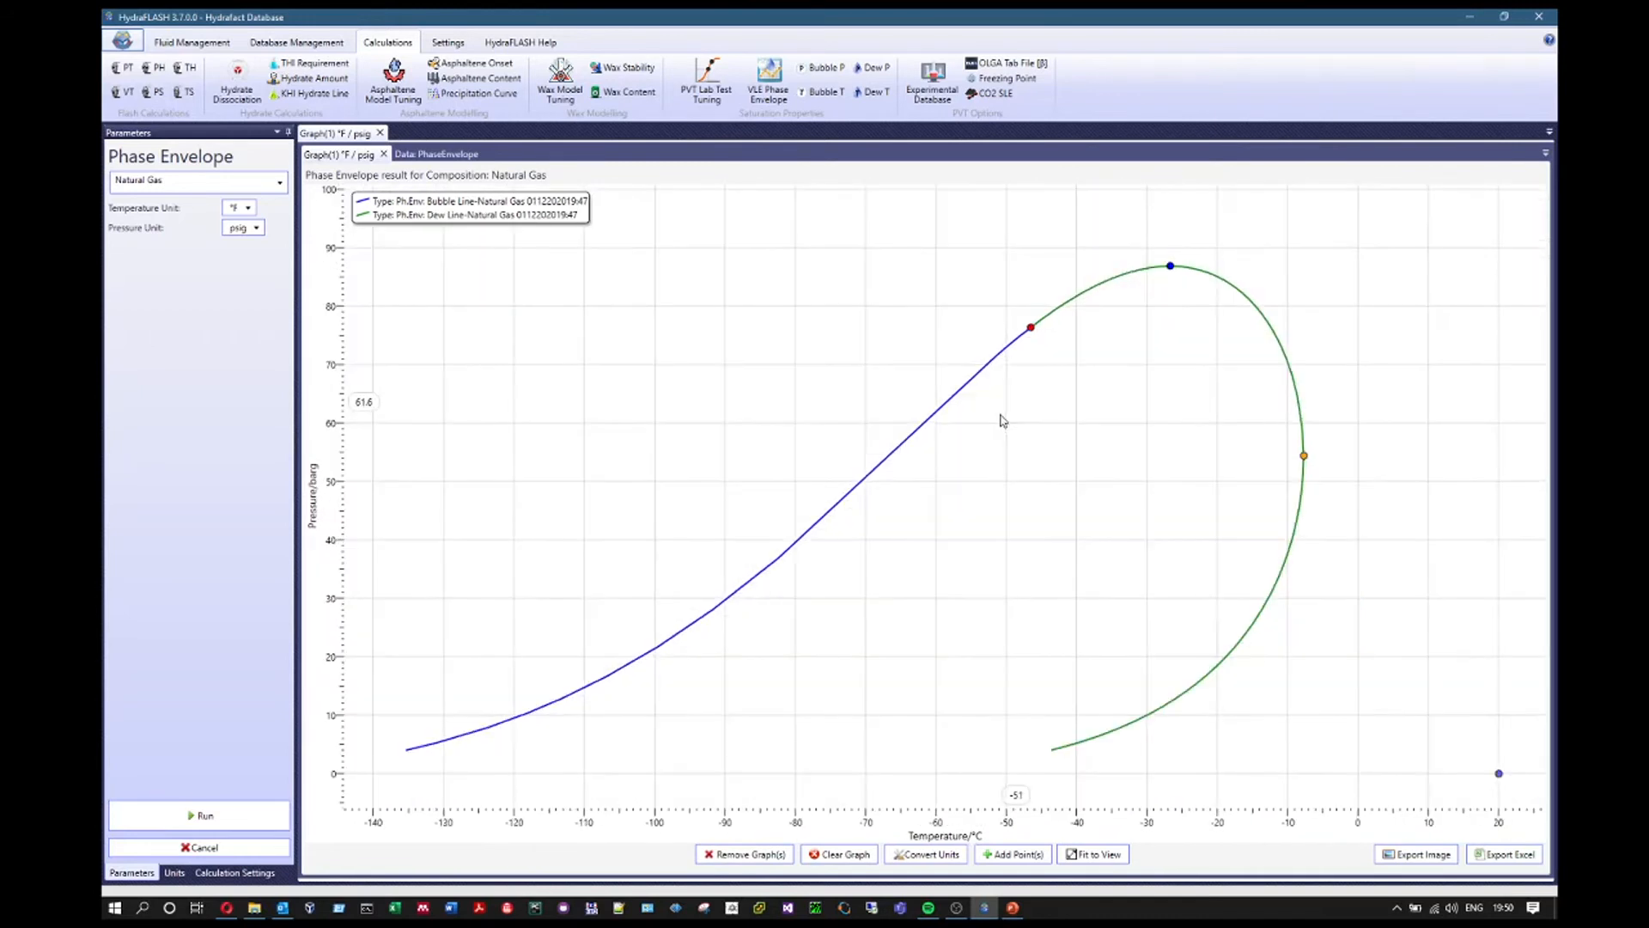
scroll(1003, 420, "down", 4)
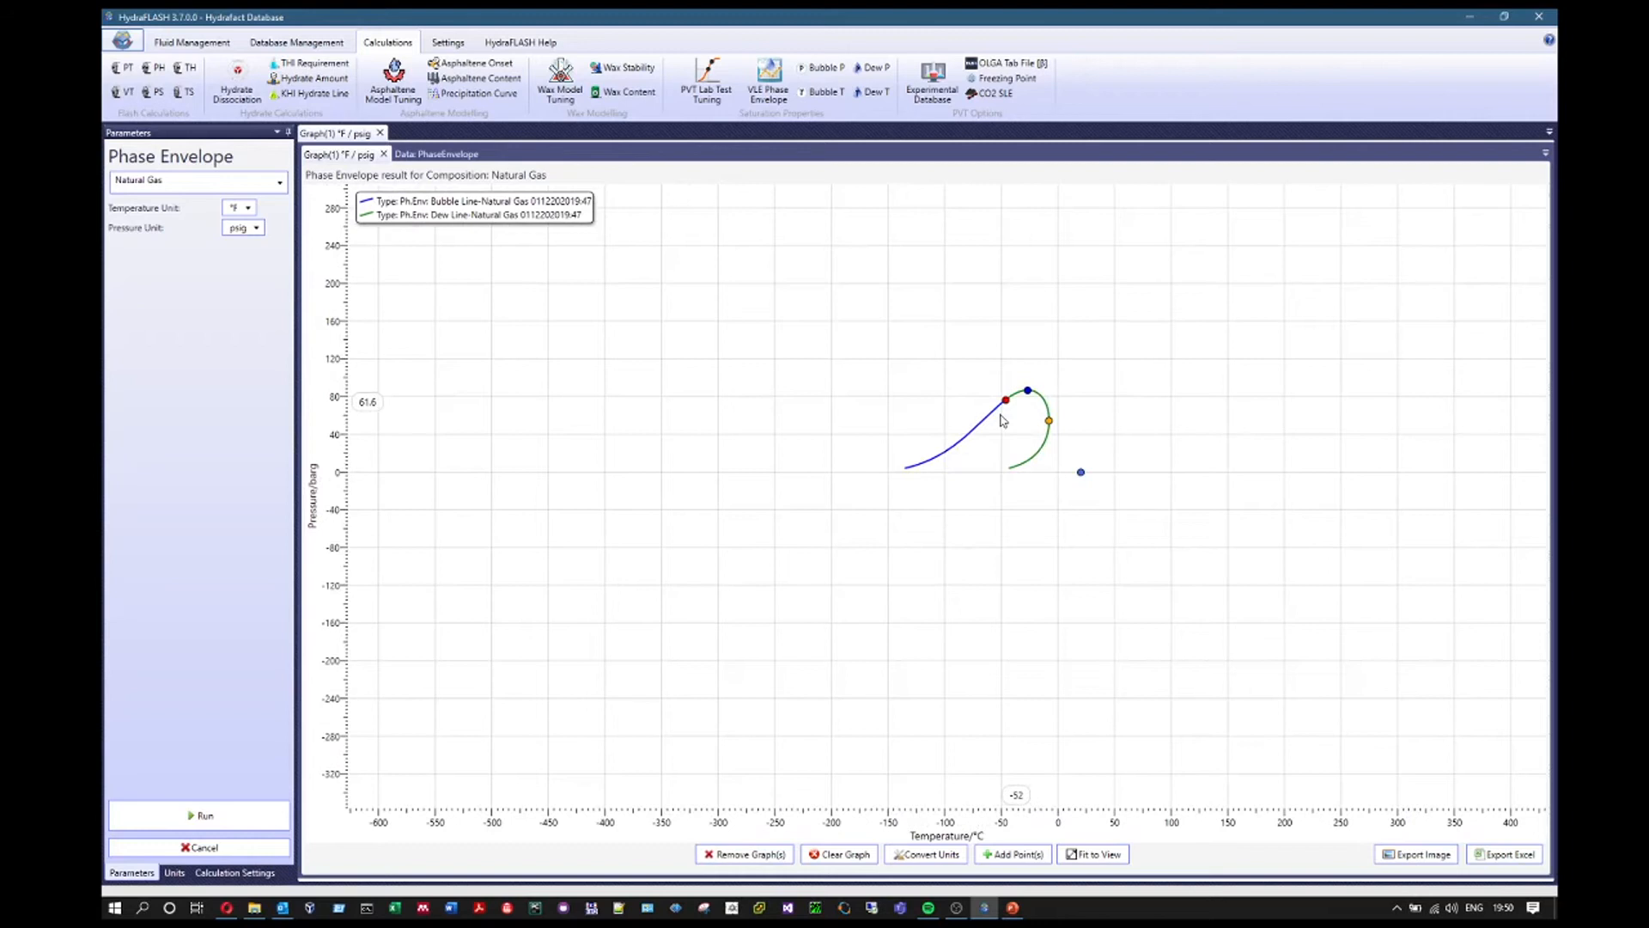
scroll(1002, 420, "up", 6)
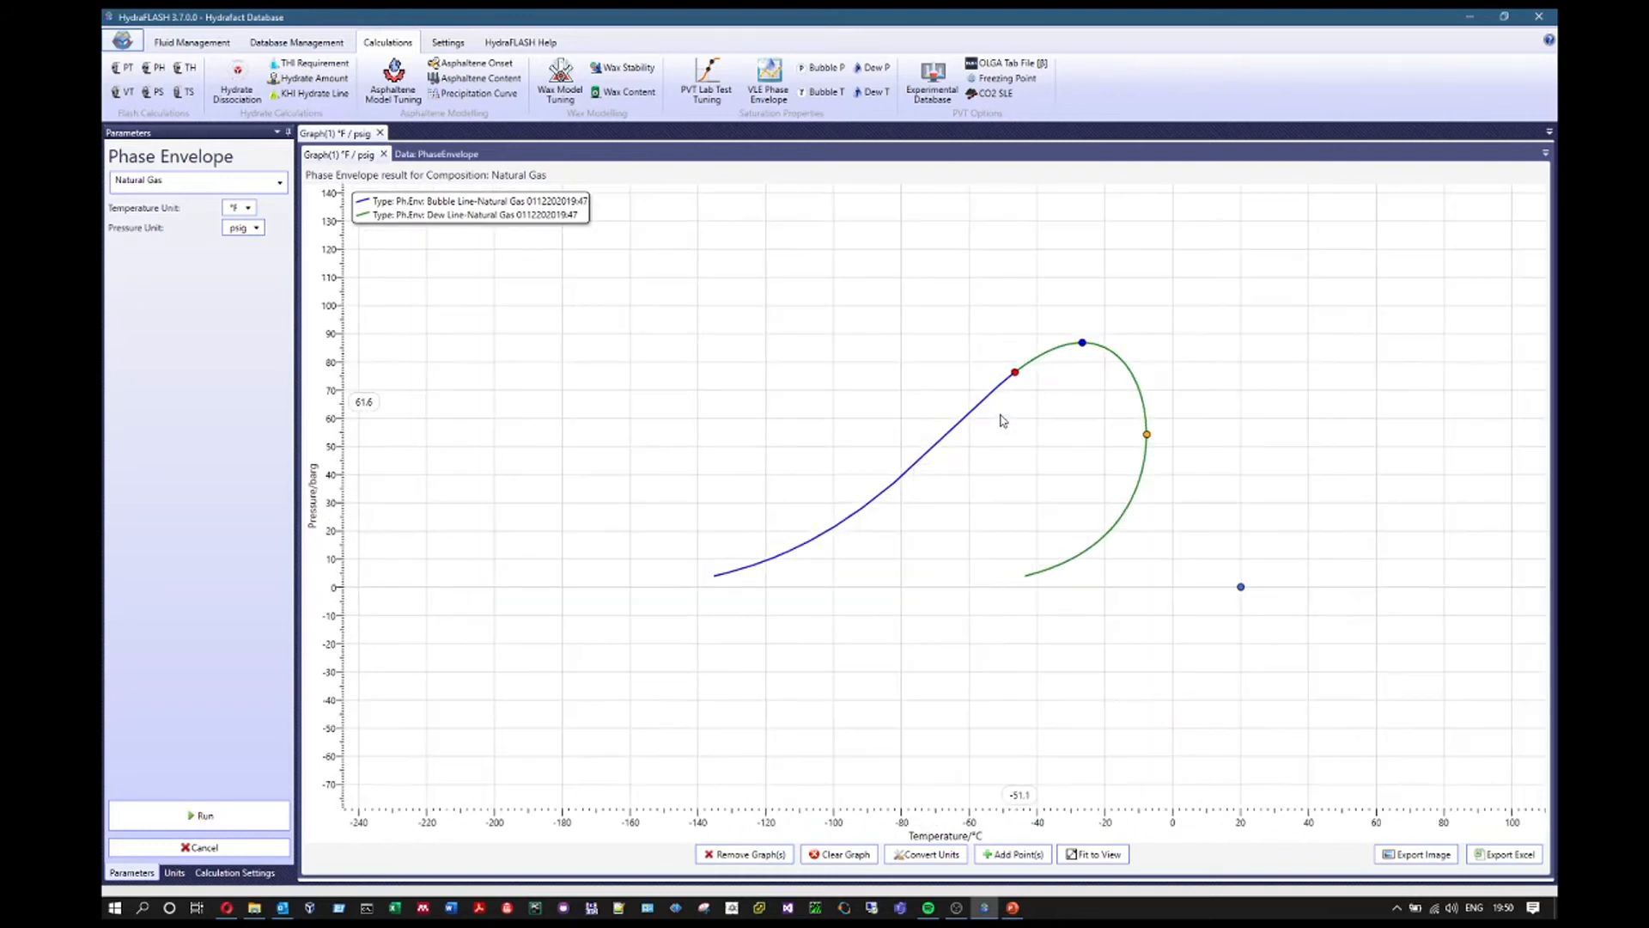
scroll(1002, 420, "up", 2)
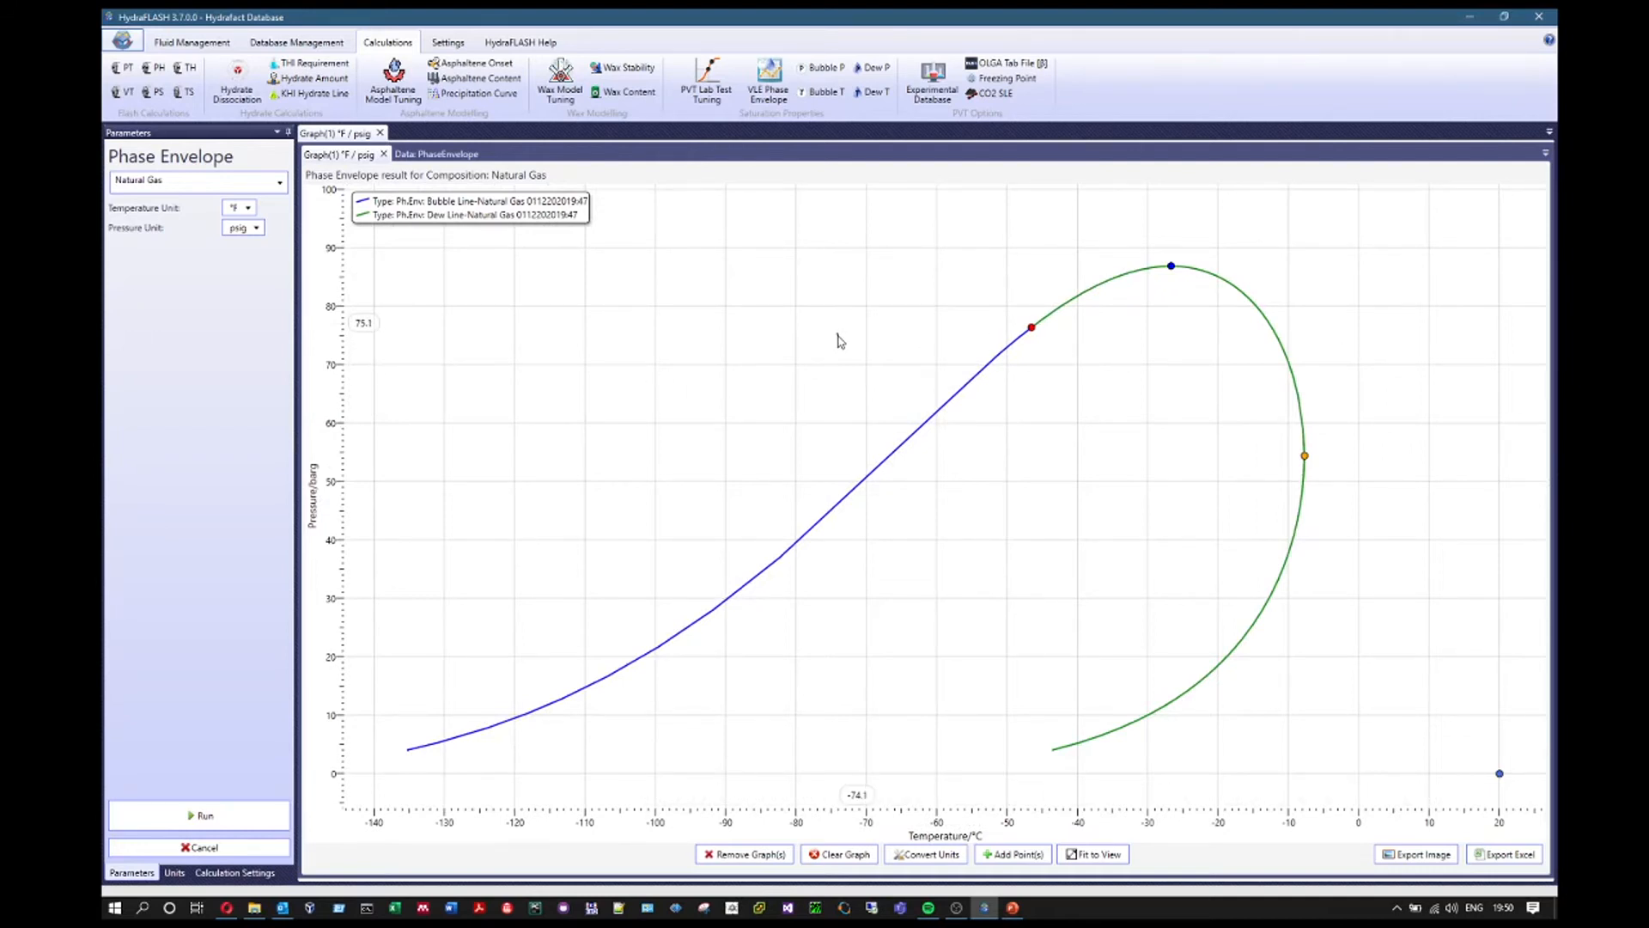
scroll(840, 341, "up", 10)
left_click(1079, 846)
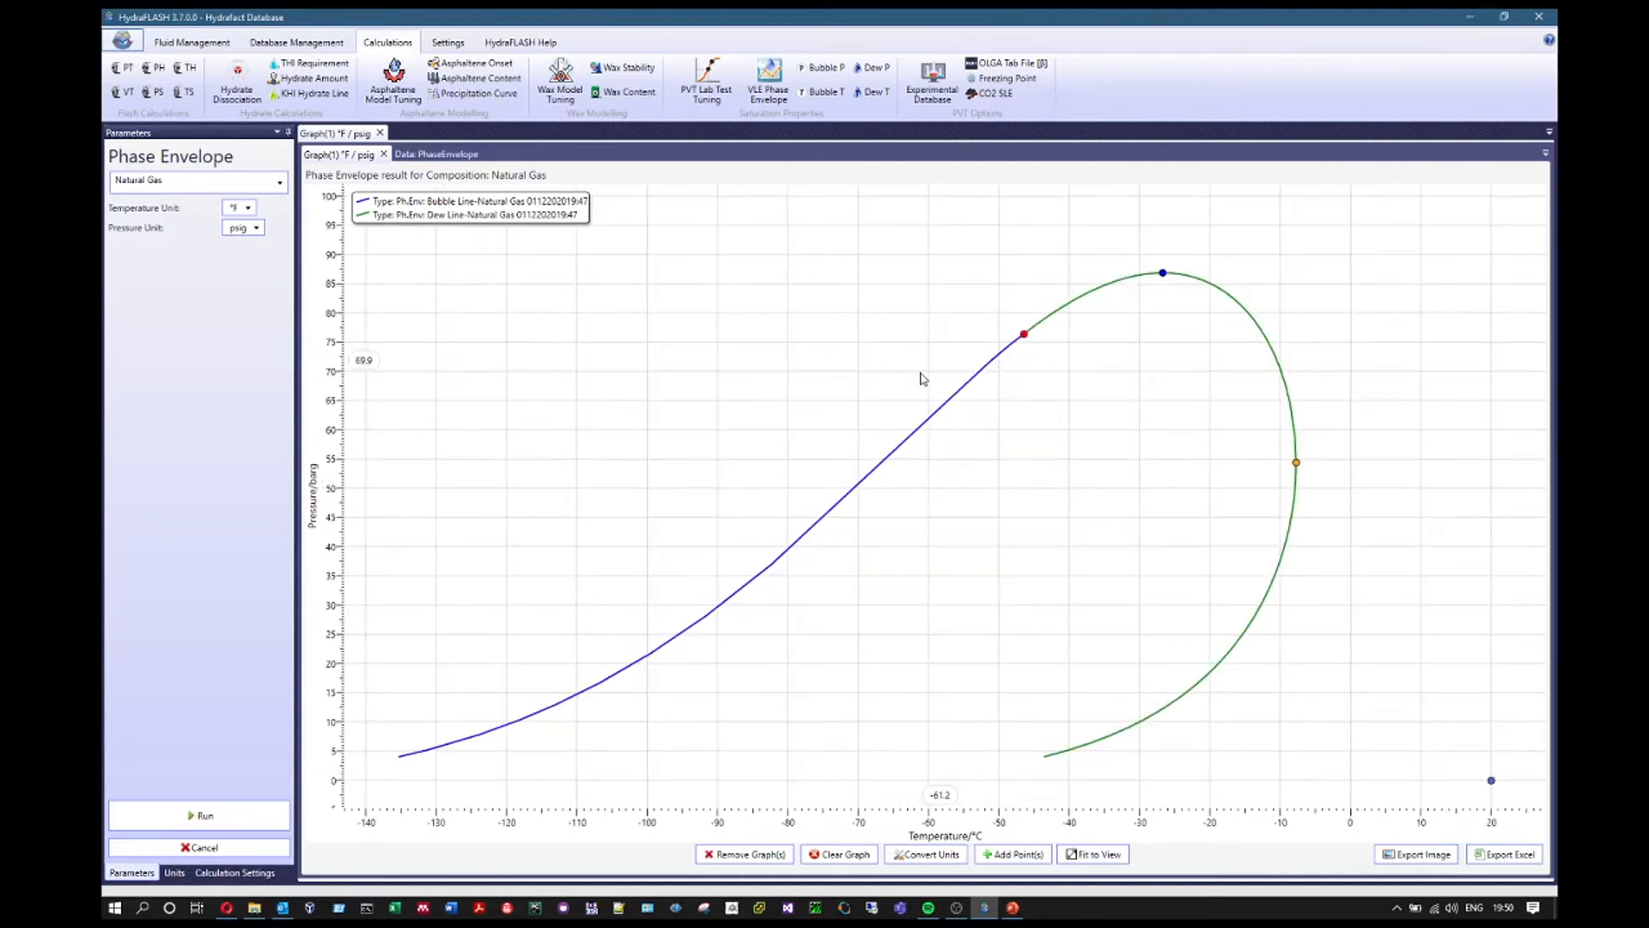
Pan the phase envelope graph and zoom its pressure and temperature axes independently of each other
left_click_drag(921, 378, 722, 335)
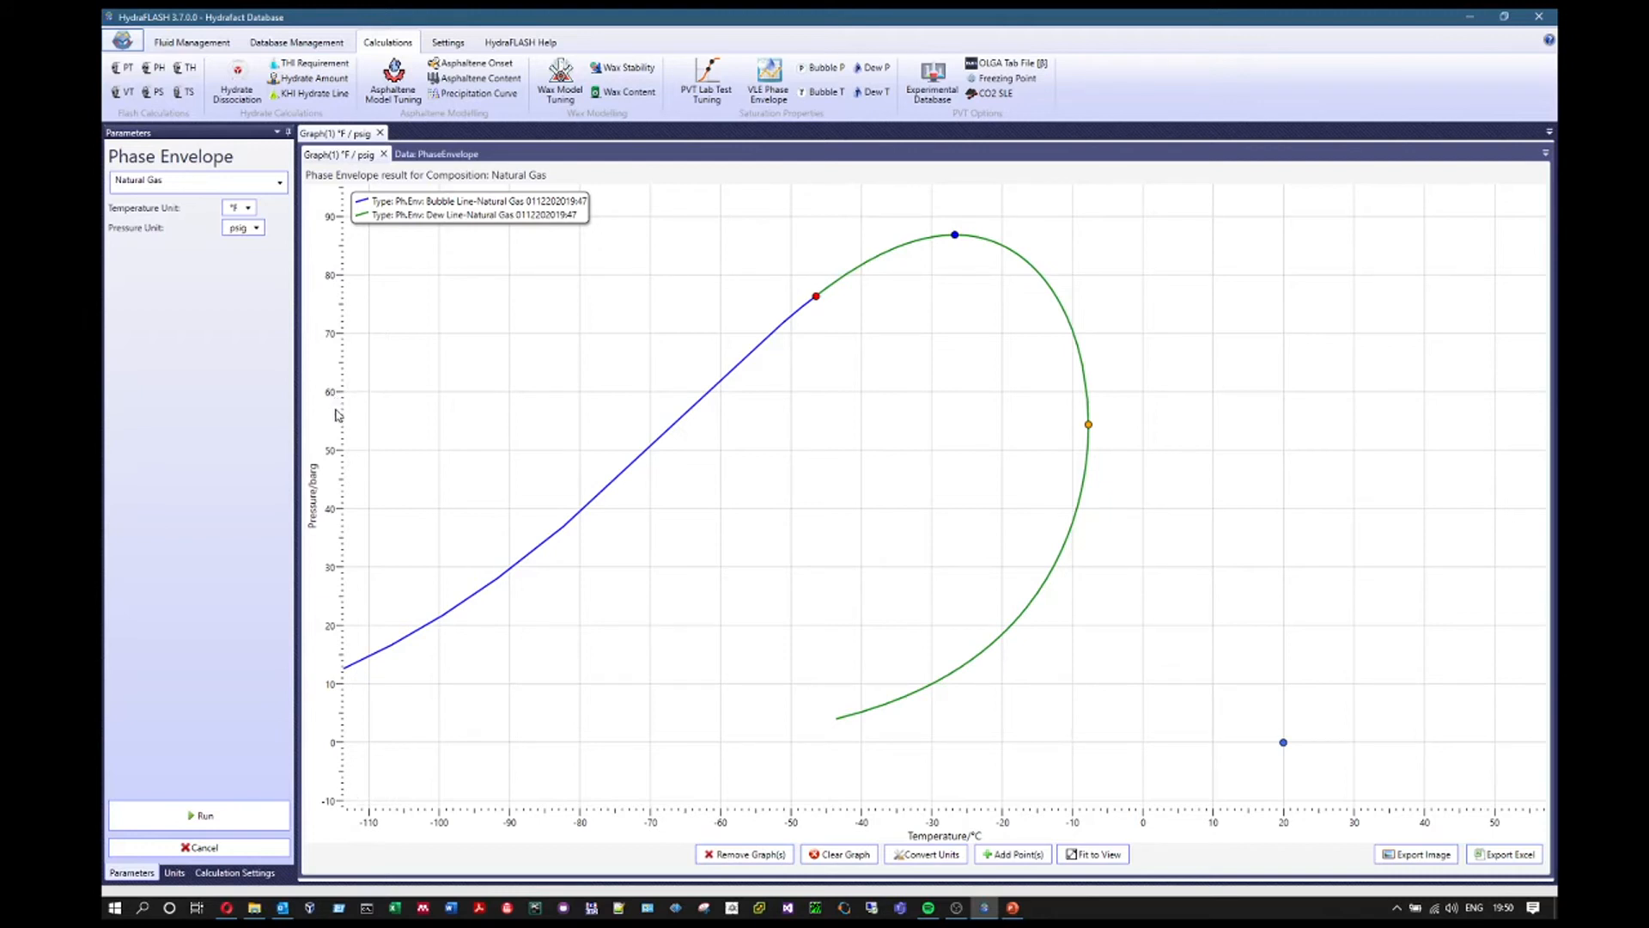
scroll(336, 415, "up", 6)
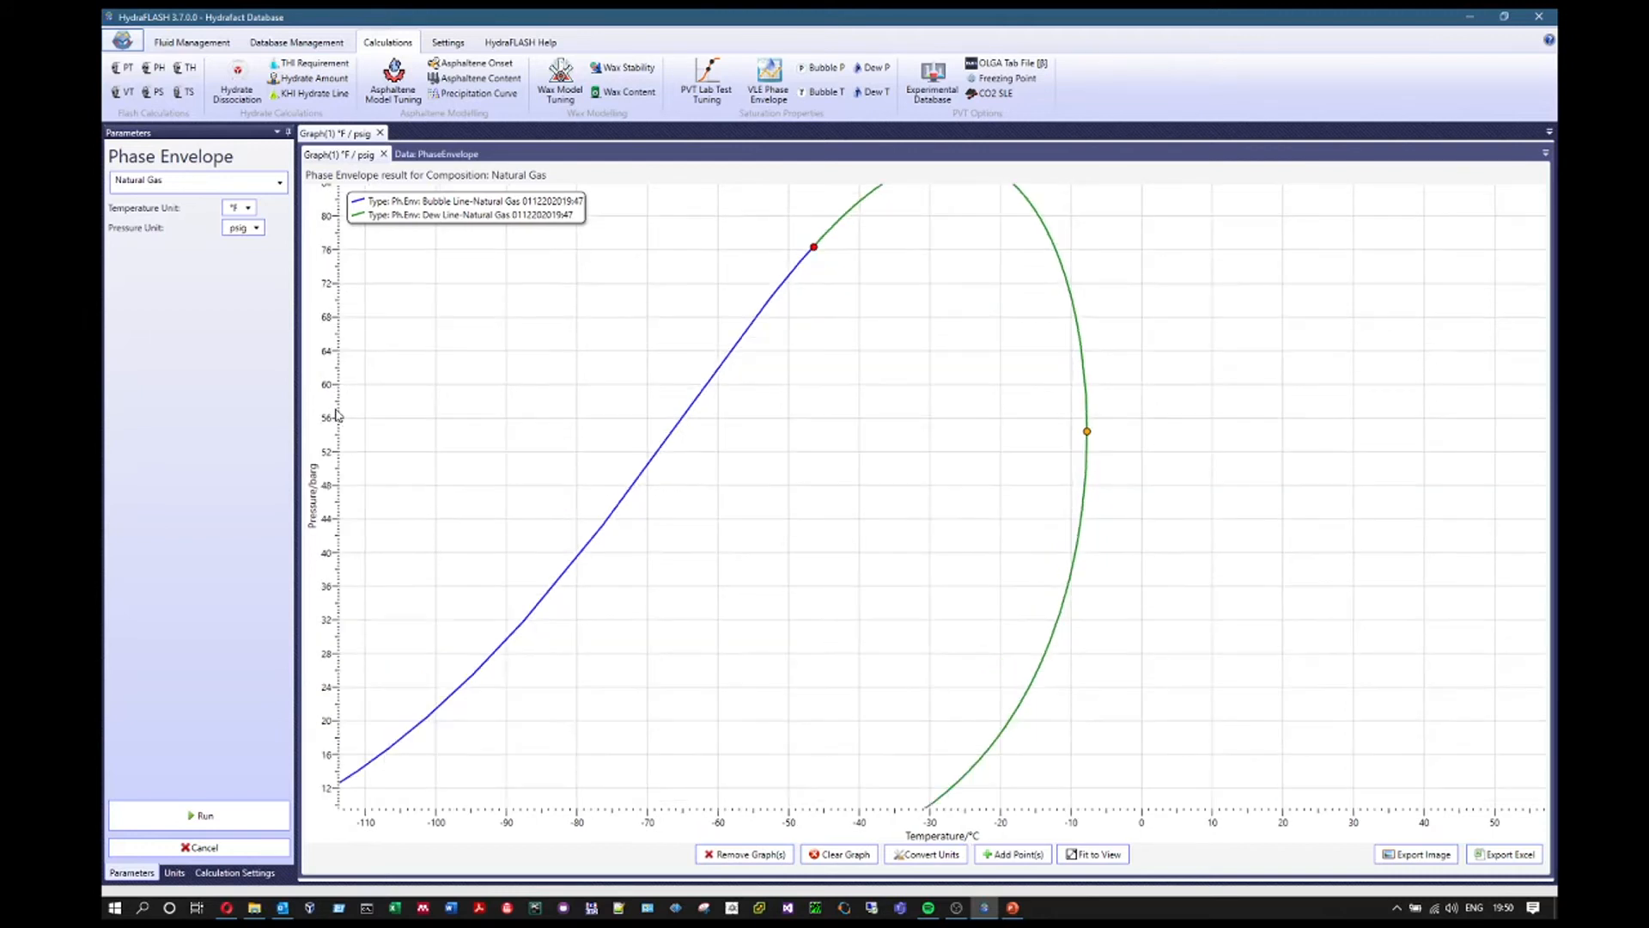
scroll(336, 414, "up", 1)
scroll(336, 415, "down", 10)
scroll(336, 415, "down", 3)
scroll(336, 415, "up", 7)
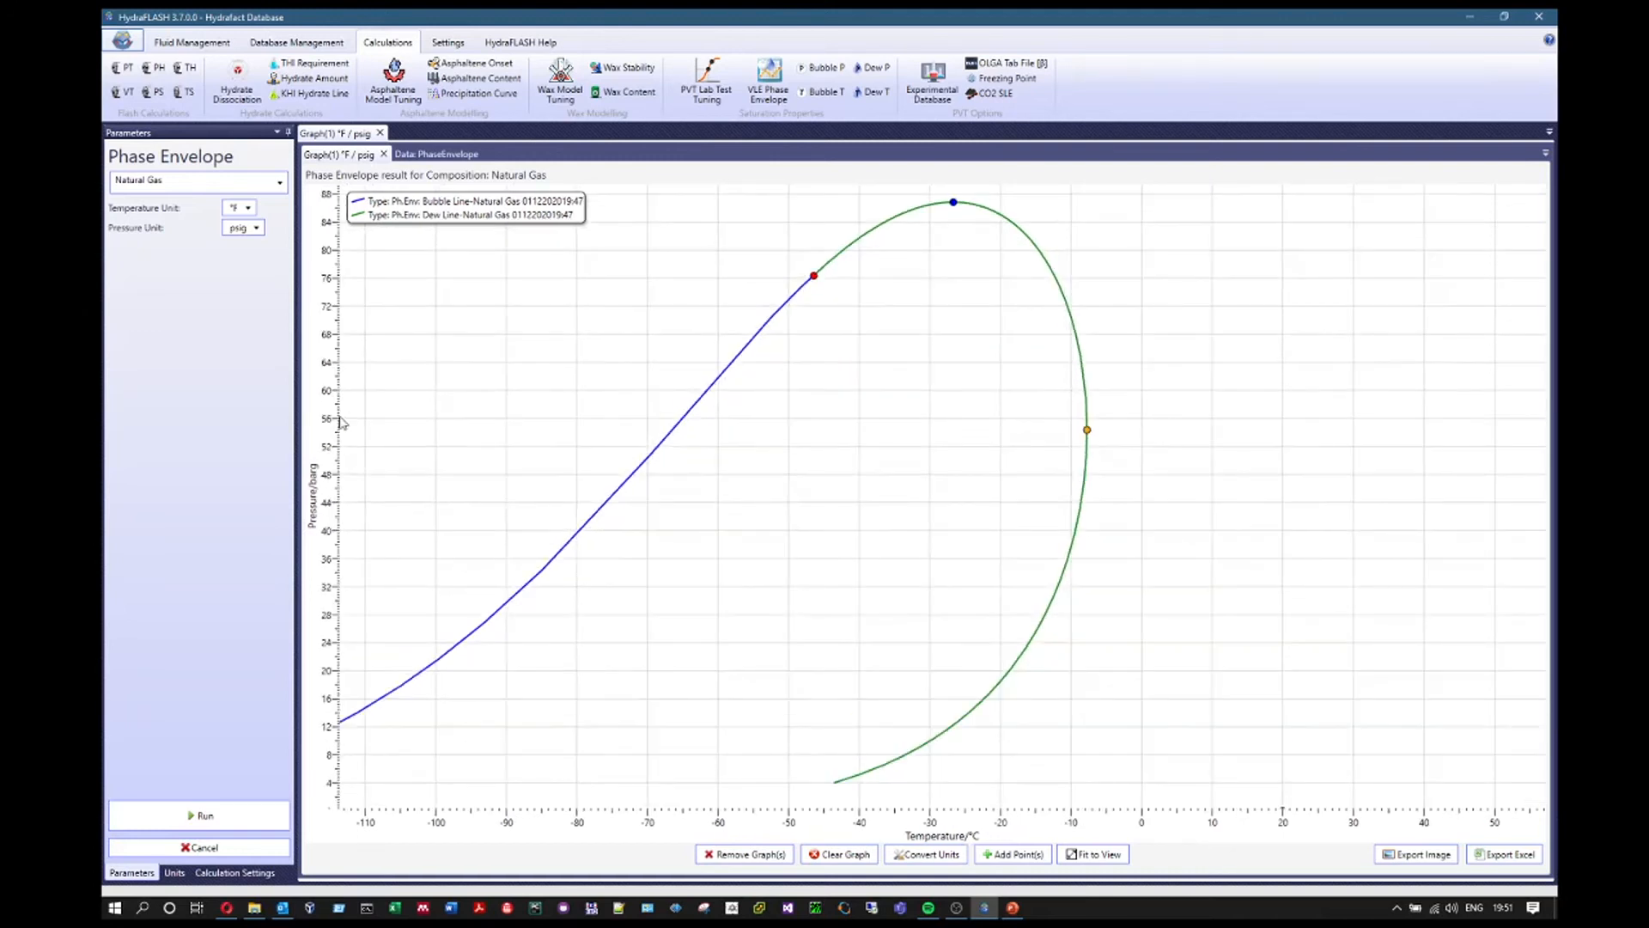
scroll(943, 827, "down", 5)
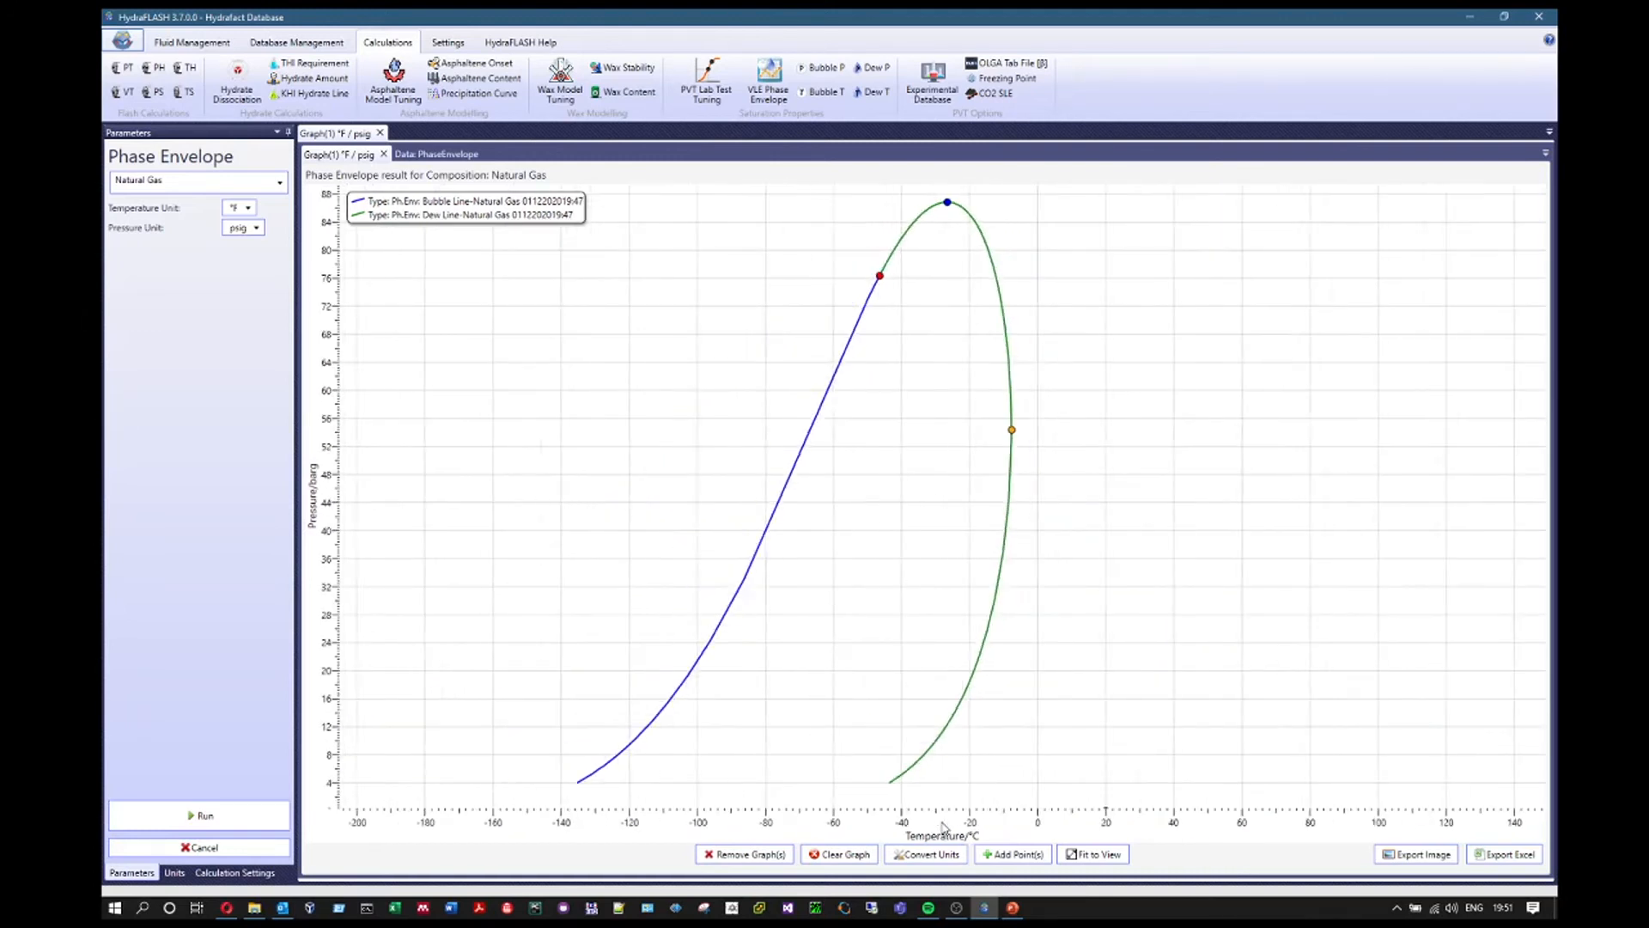
scroll(943, 827, "up", 6)
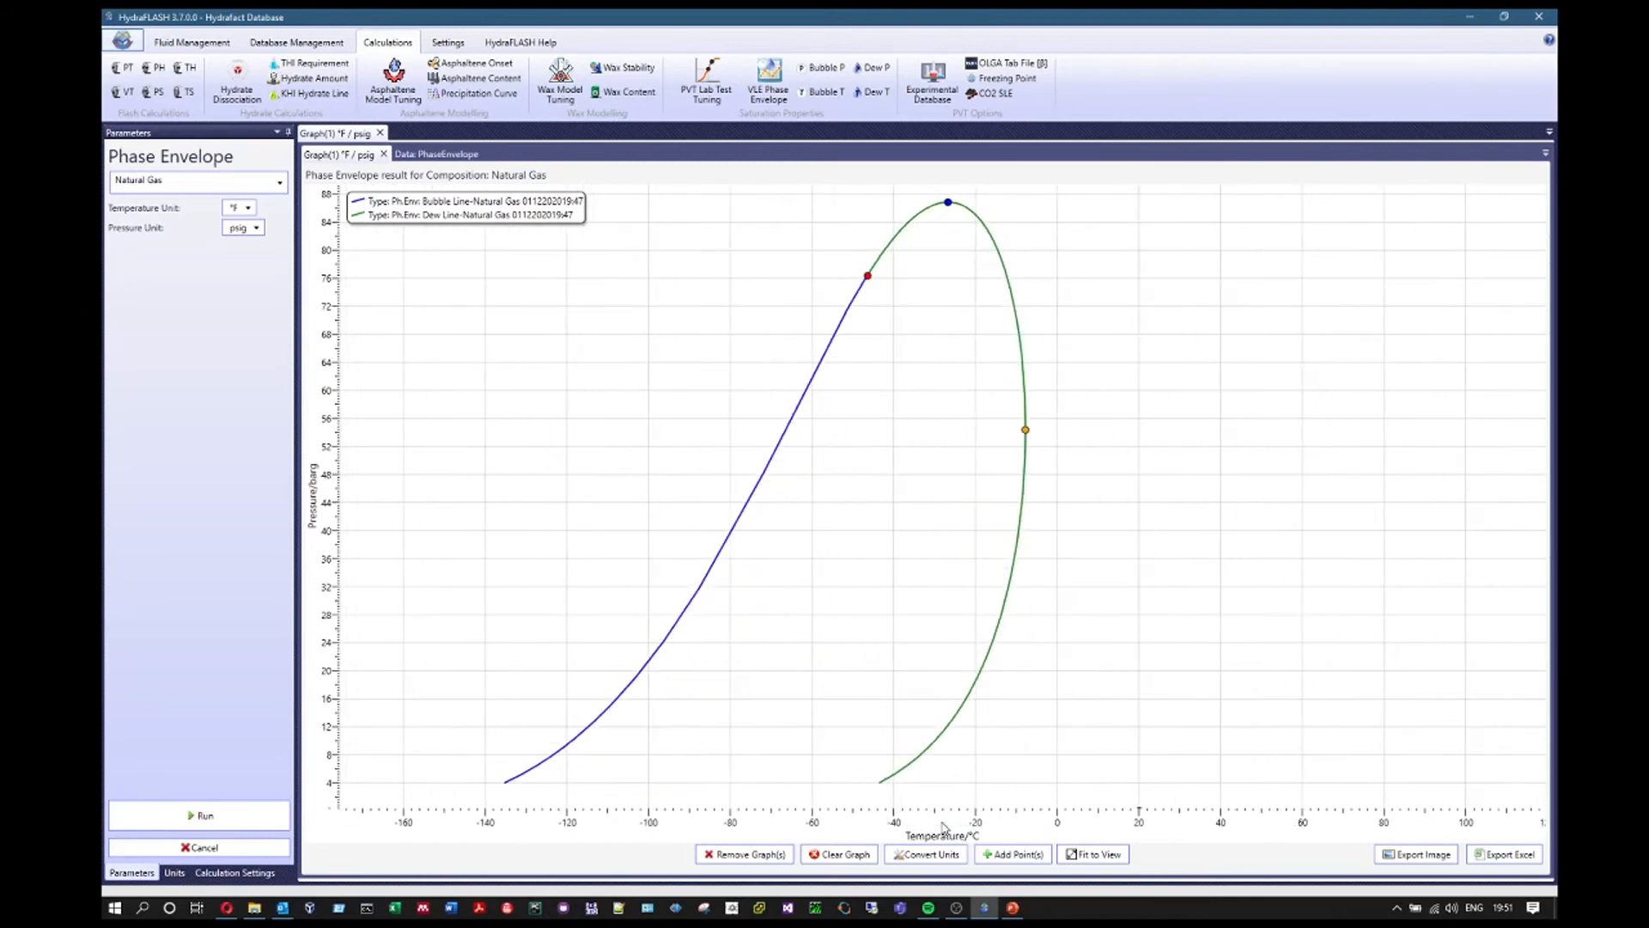
Zoom the phase envelope graph along its temperature axis and over the whole plot, fitting all curves and points back to the view
scroll(942, 827, "up", 3)
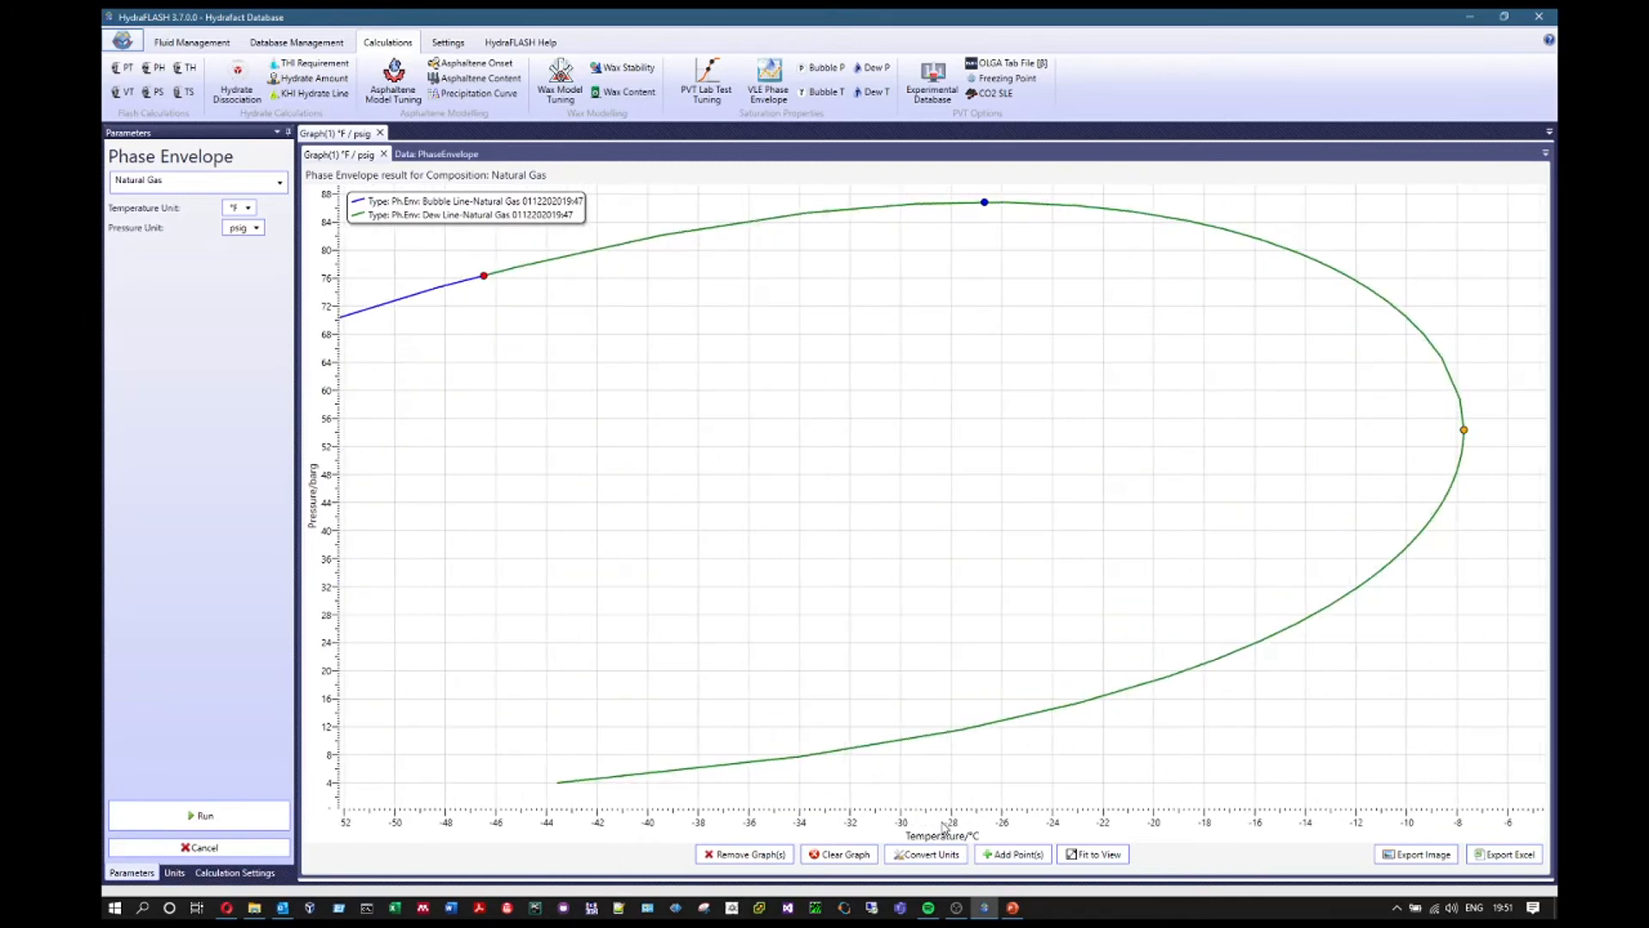
scroll(943, 827, "down", 4)
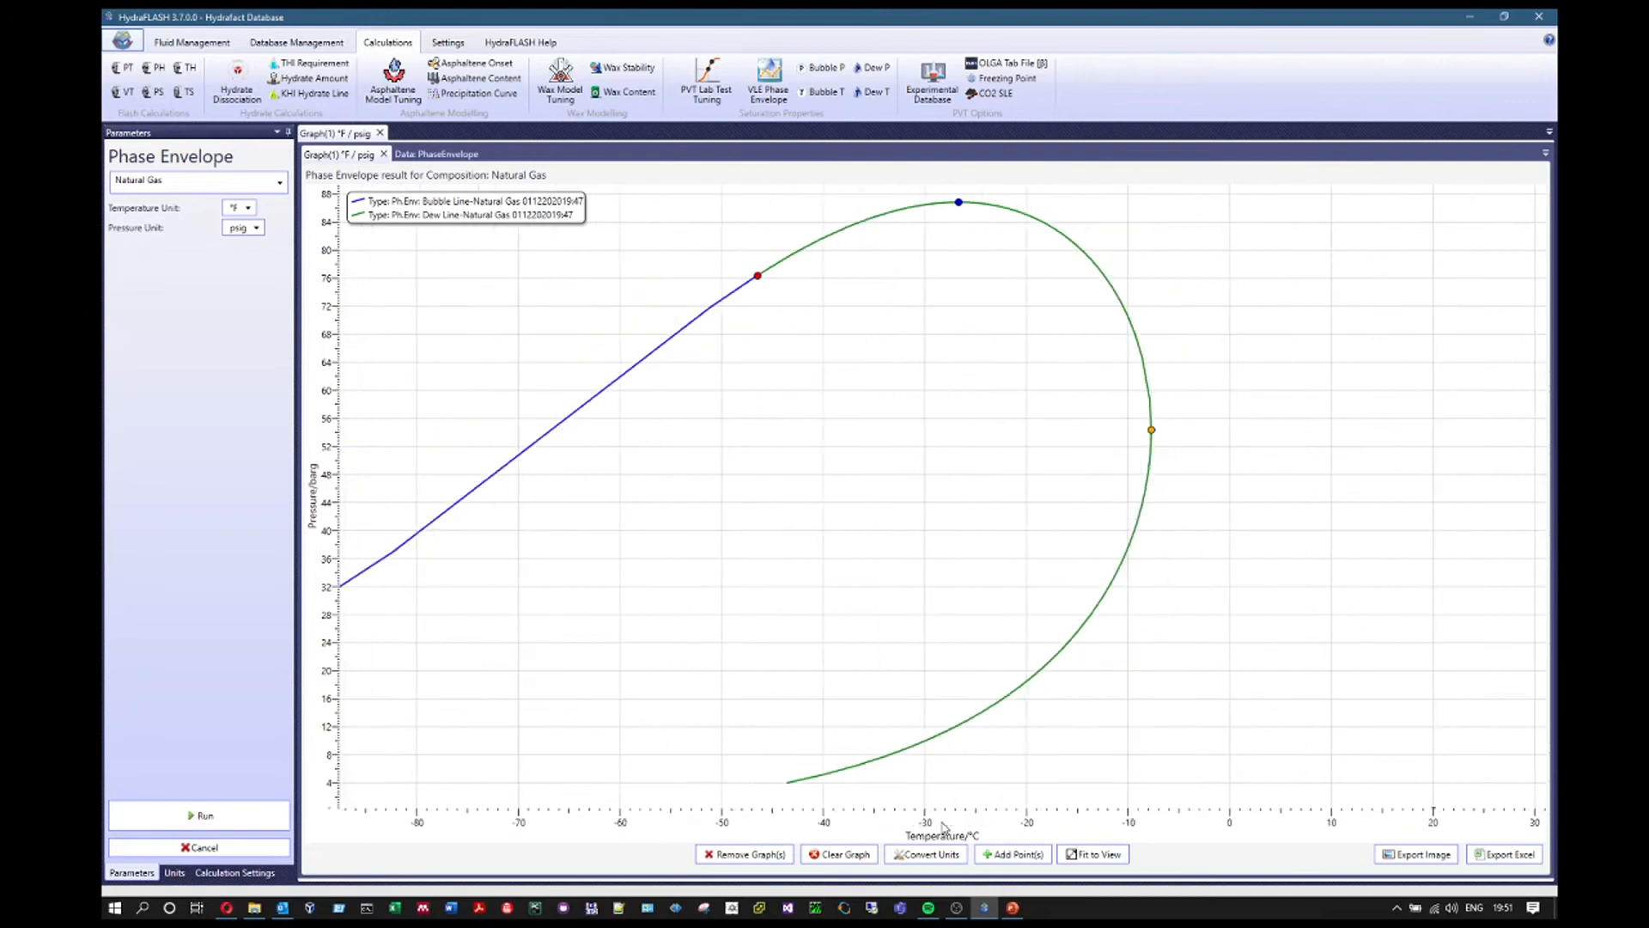
scroll(942, 827, "down", 1)
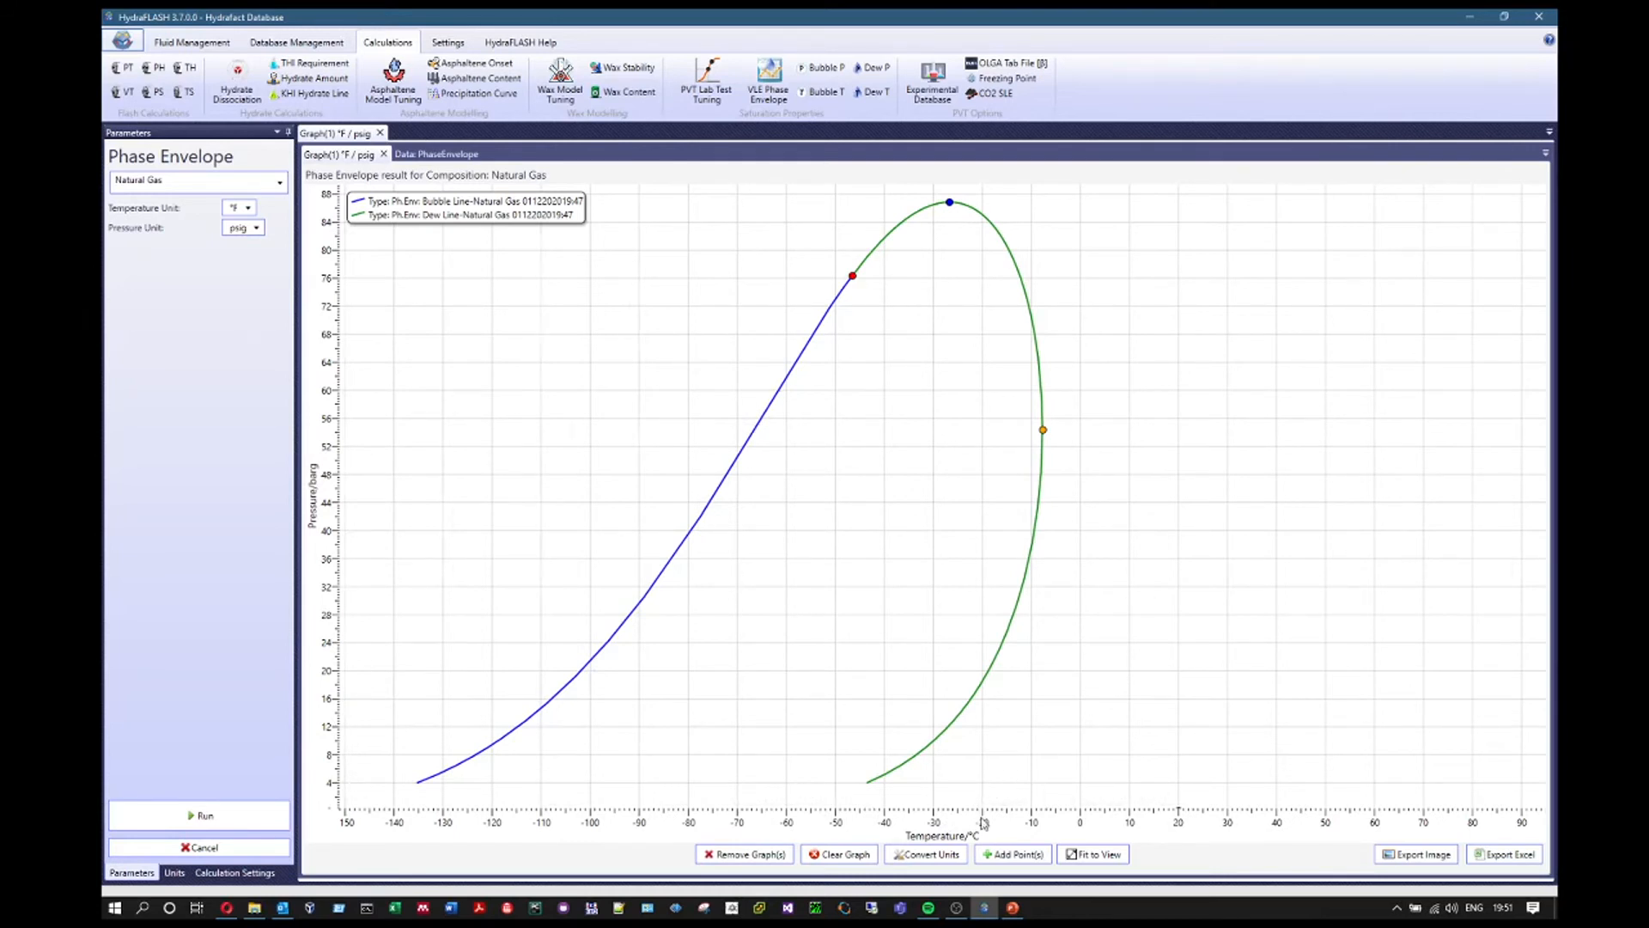
scroll(984, 823, "up", 5)
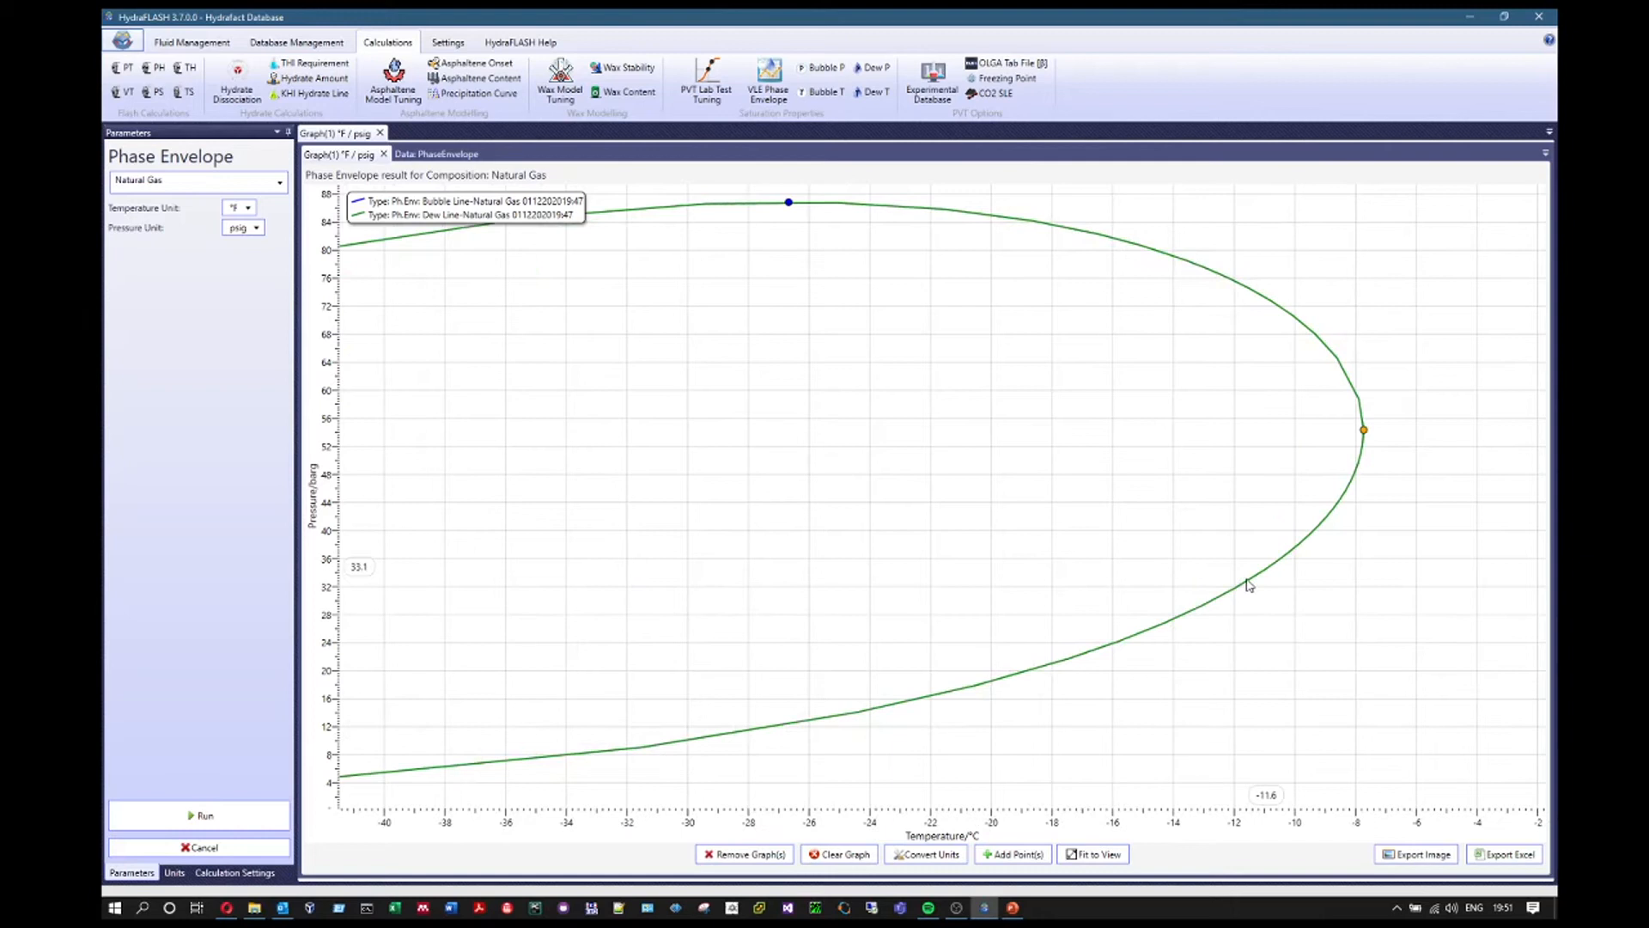
left_click(1081, 854)
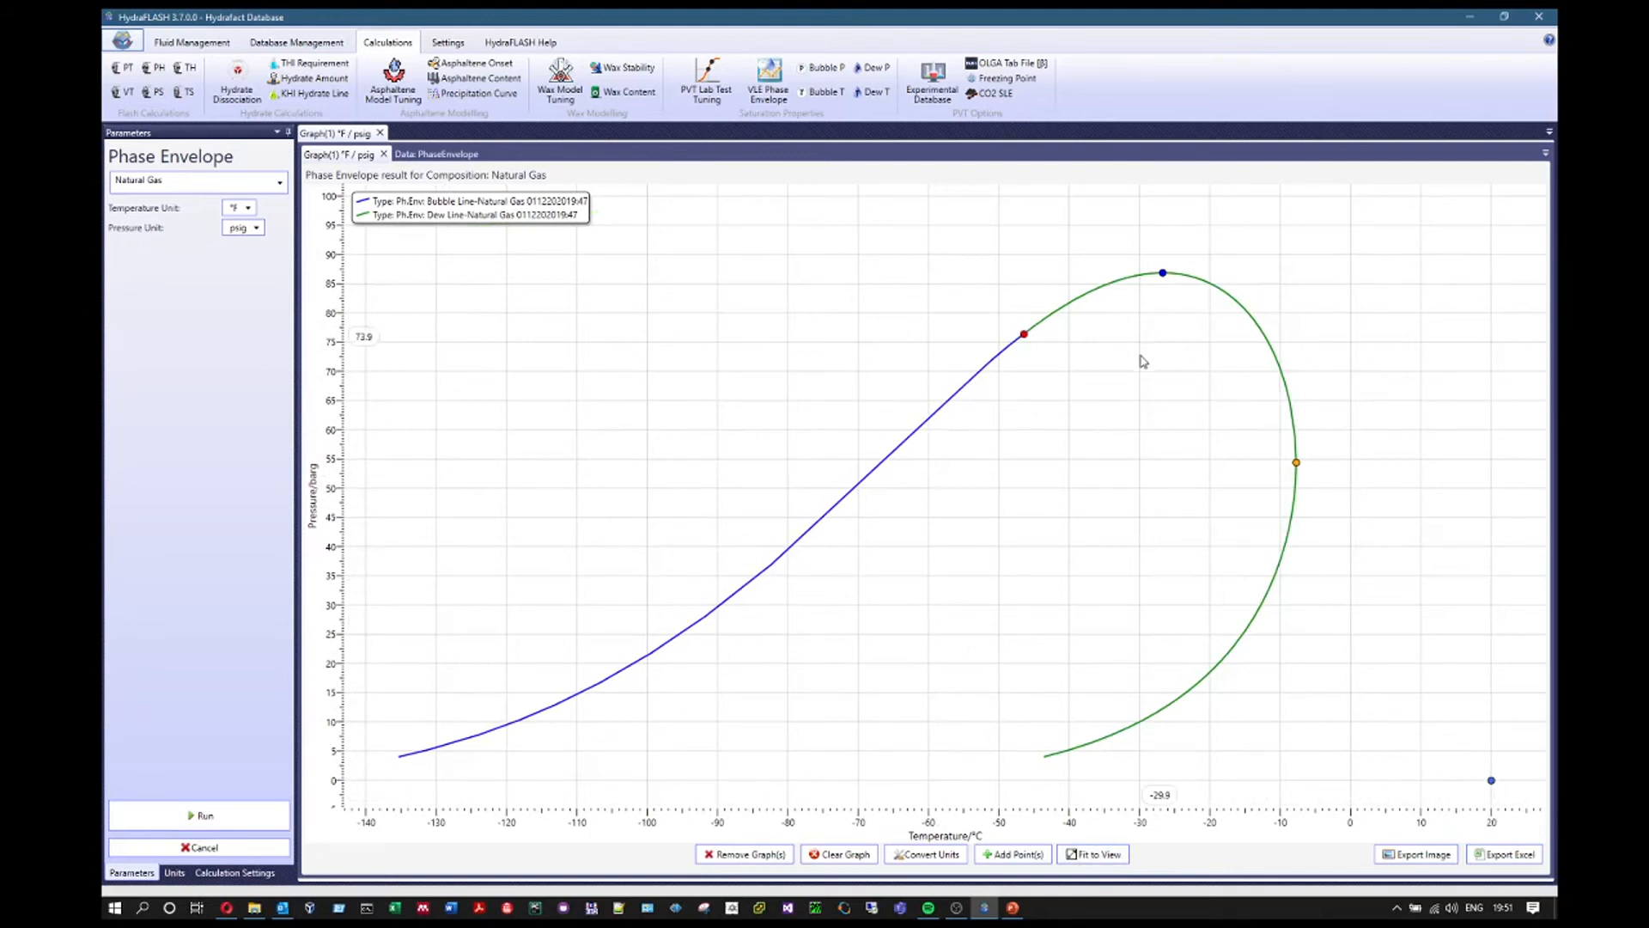
scroll(1135, 809, "up", 10)
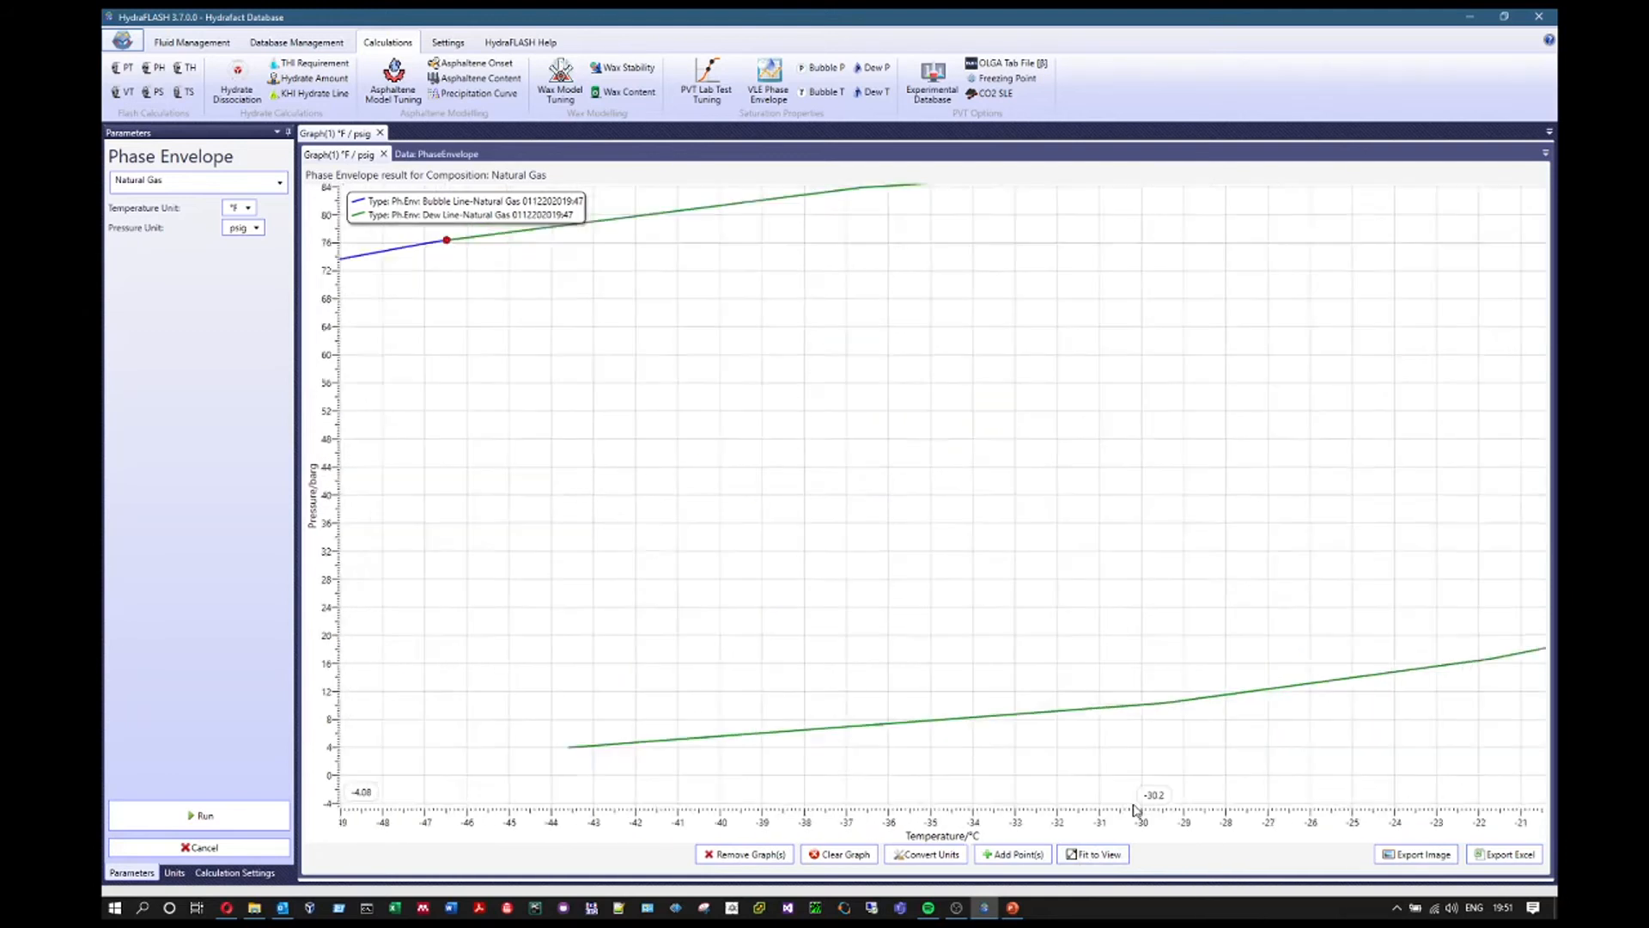
left_click(1093, 856)
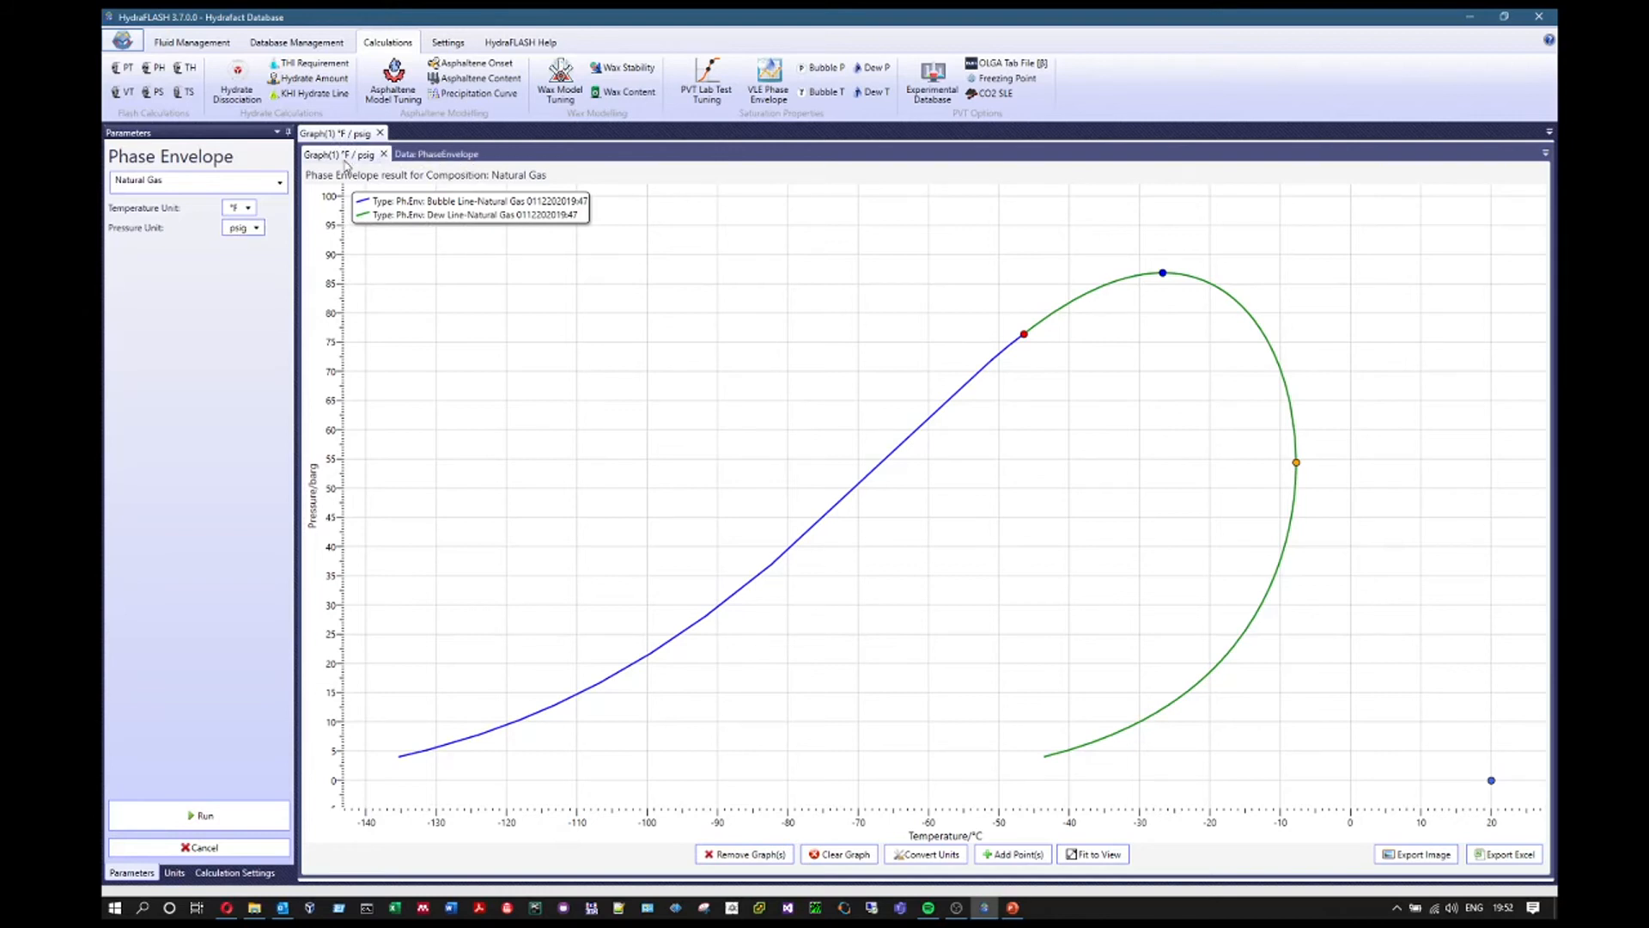
Examine the phase envelope data table's calculation type, composition name, component feed fractions, critical point, cricondentherm and cricondenbar
left_click(449, 153)
scroll(518, 481, "down", 2)
scroll(520, 513, "up", 2)
scroll(524, 574, "down", 3)
scroll(554, 591, "up", 3)
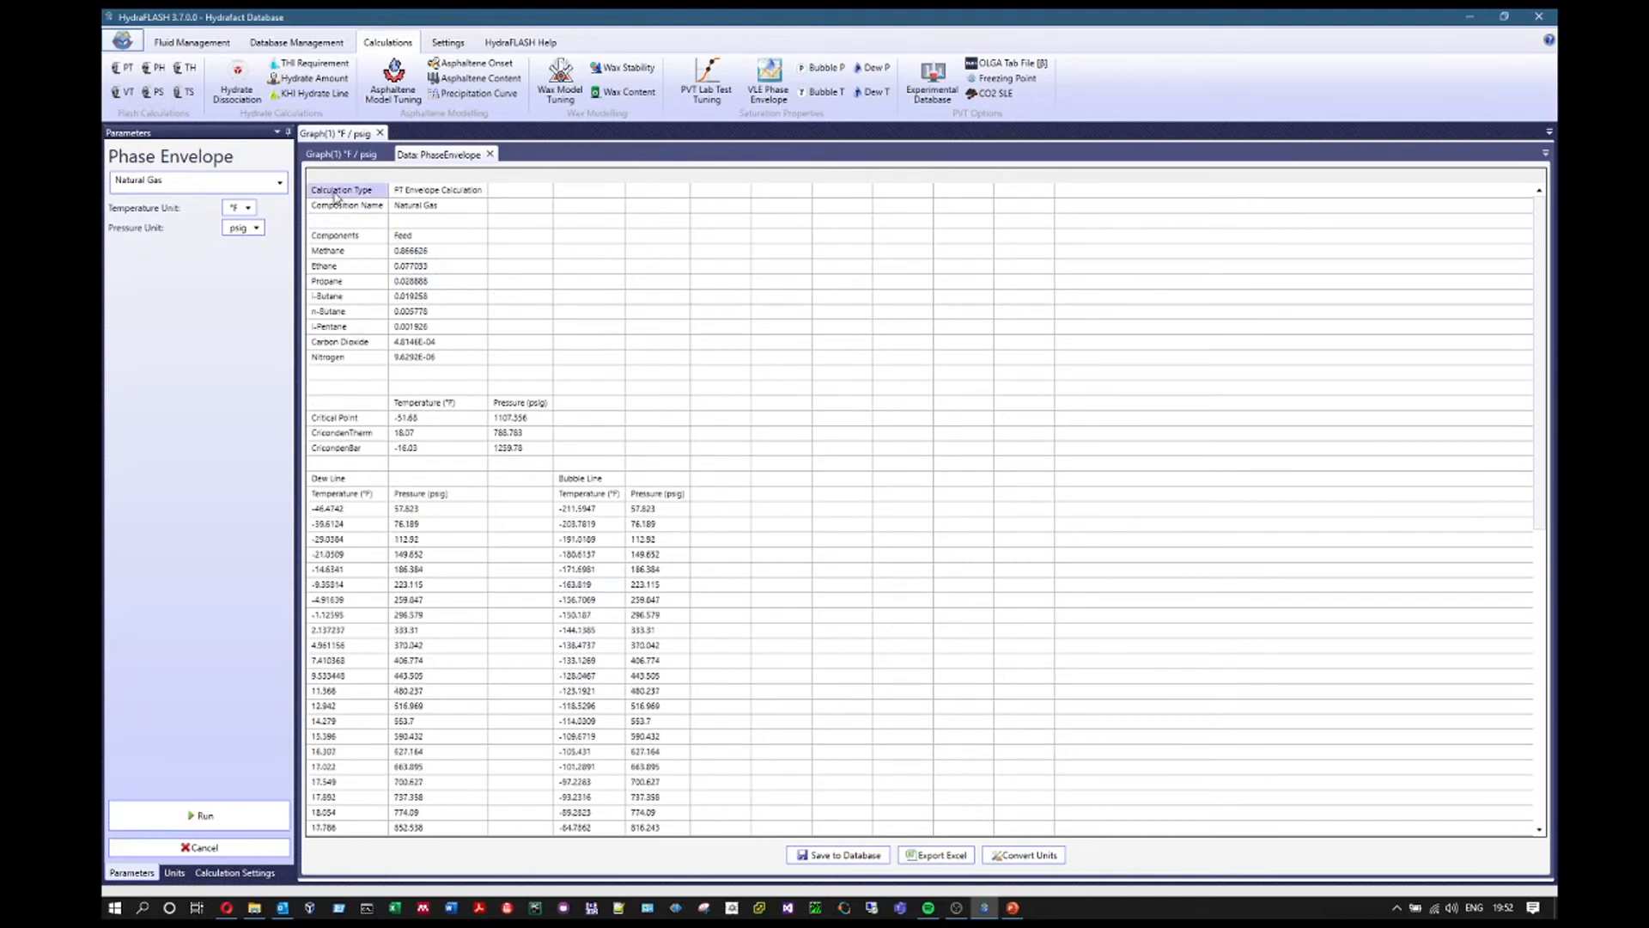
left_click_drag(364, 191, 440, 211)
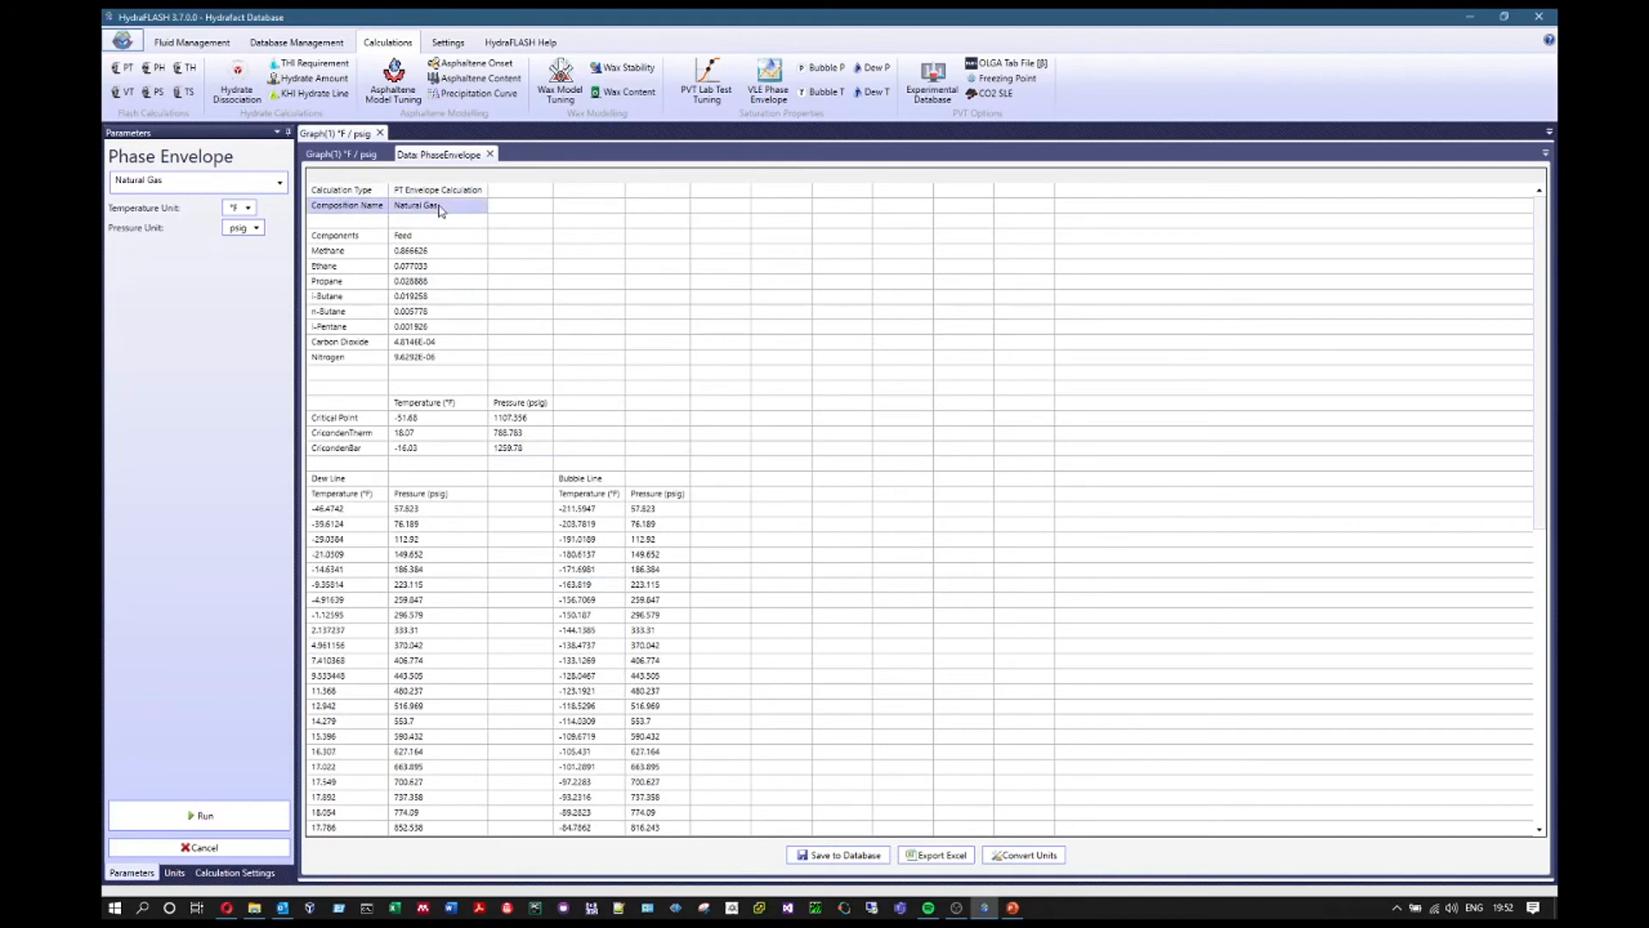
left_click_drag(356, 235, 446, 359)
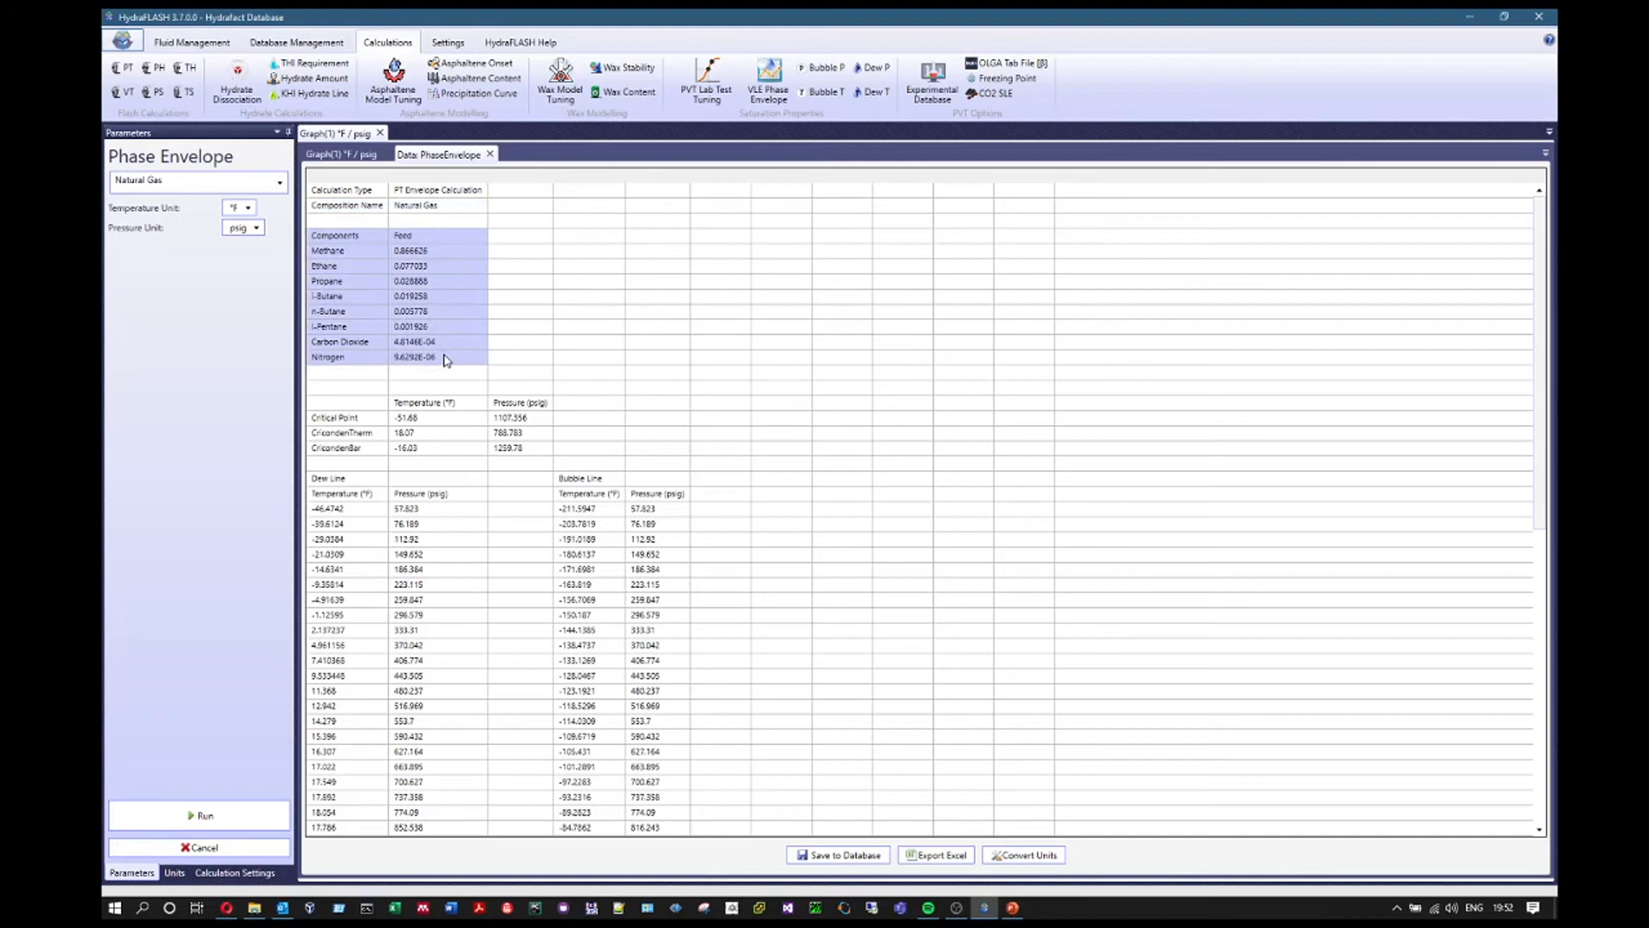
left_click_drag(335, 405, 537, 453)
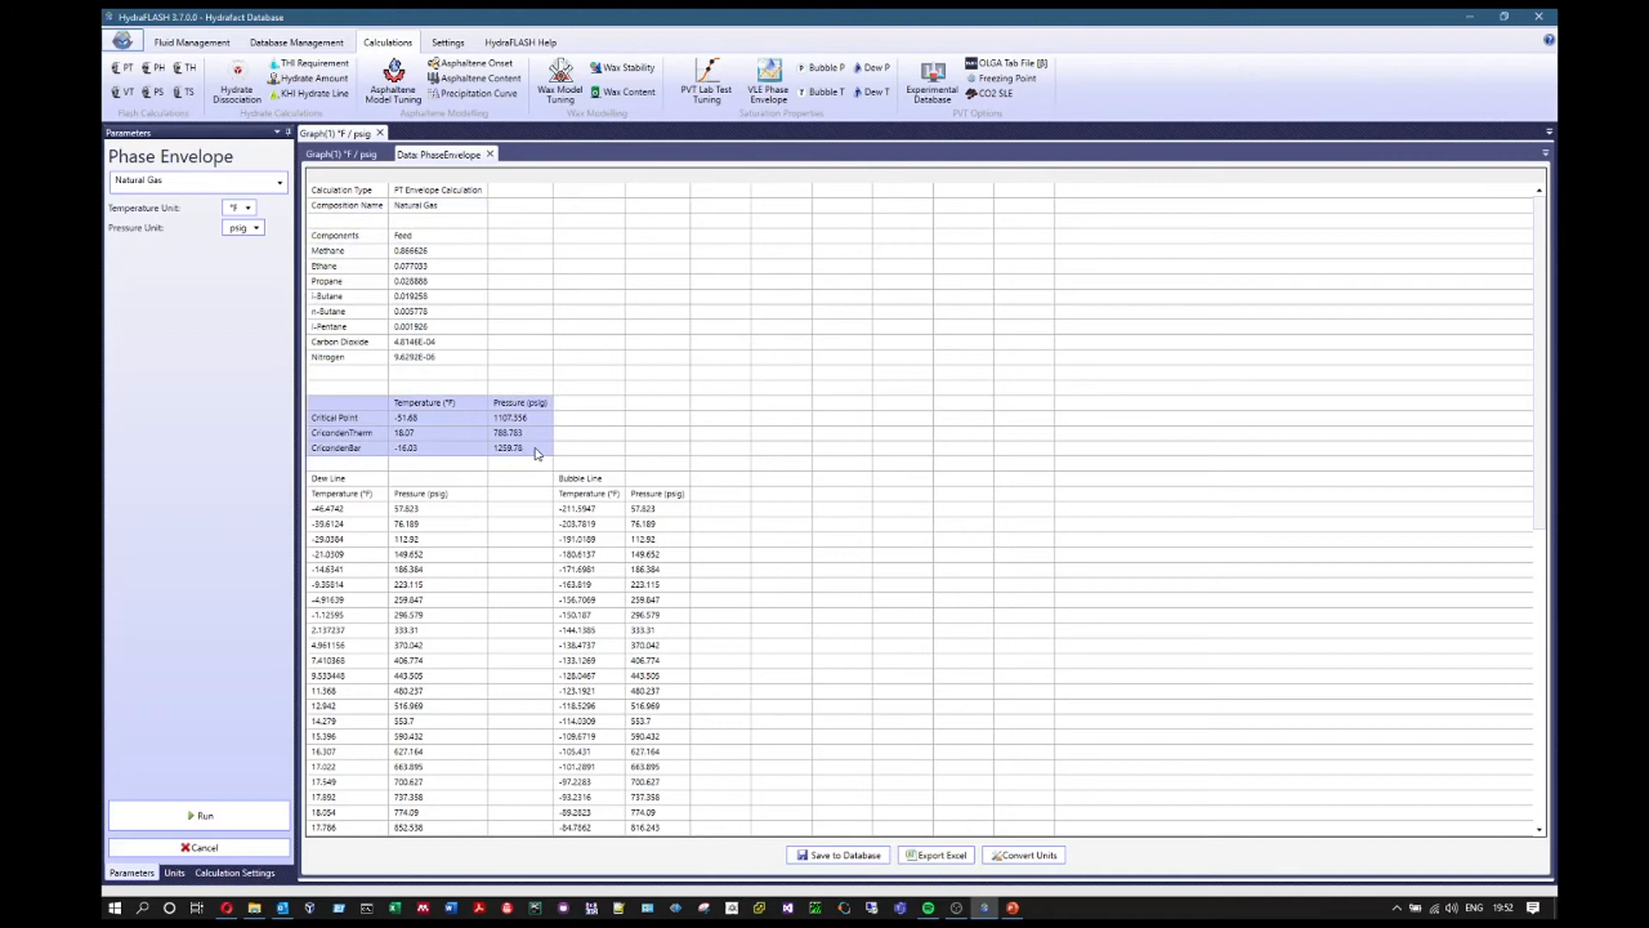
Examine the dew line and bubble line temperature and pressure data, and the calculation preferences listed below them
left_click_drag(334, 479, 439, 828)
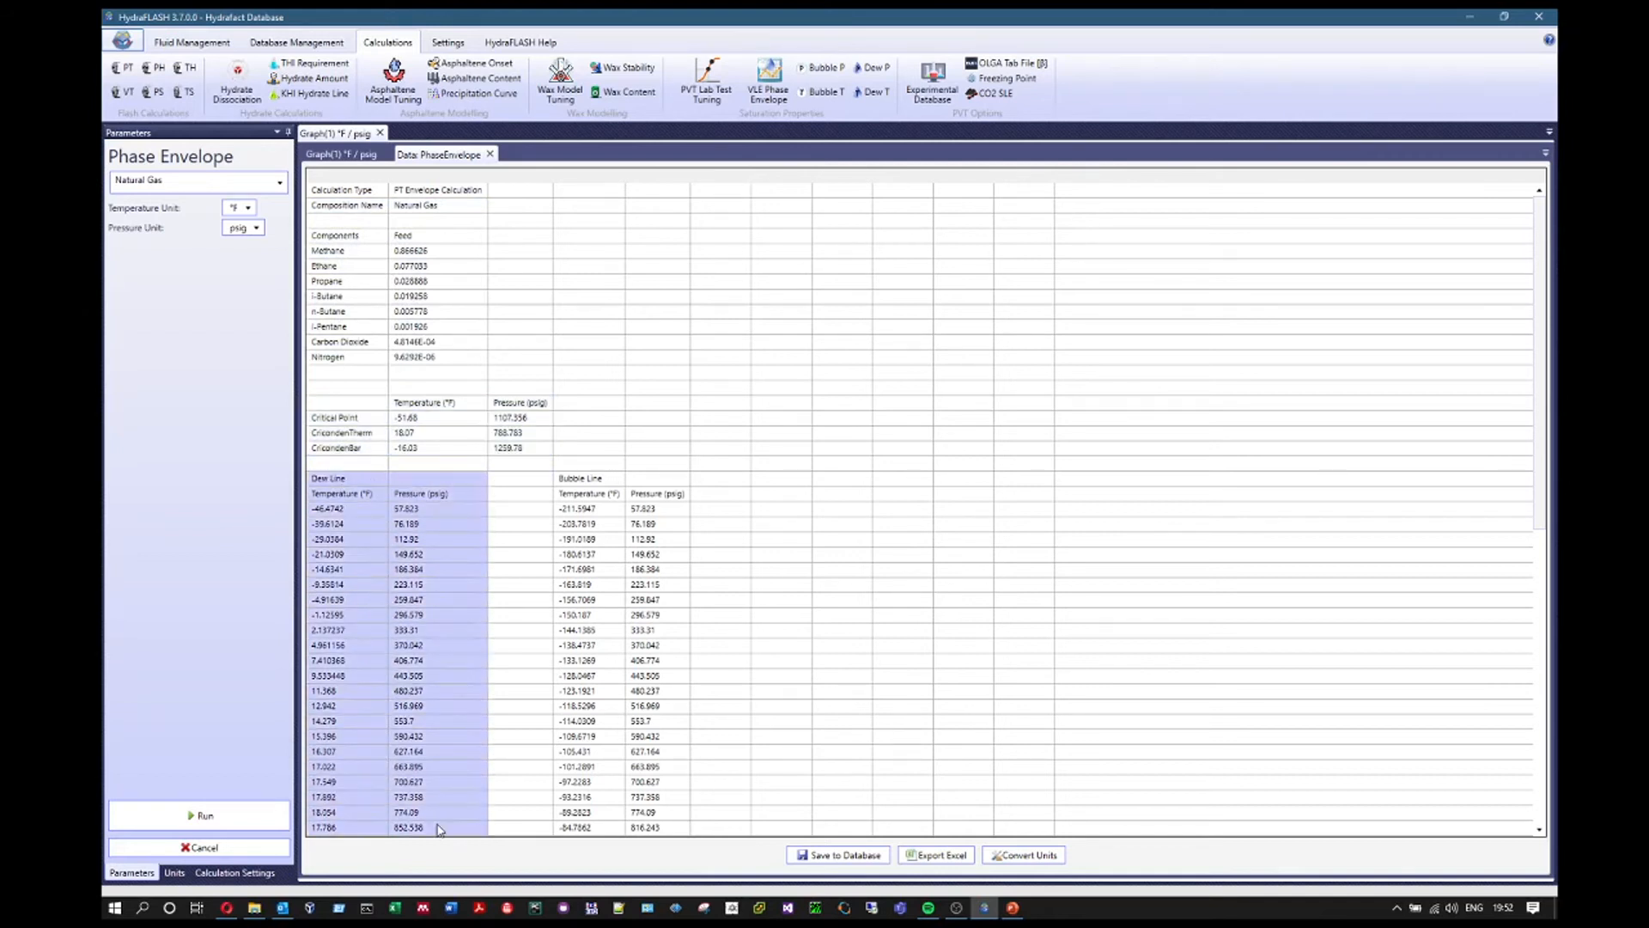
left_click_drag(580, 479, 655, 514)
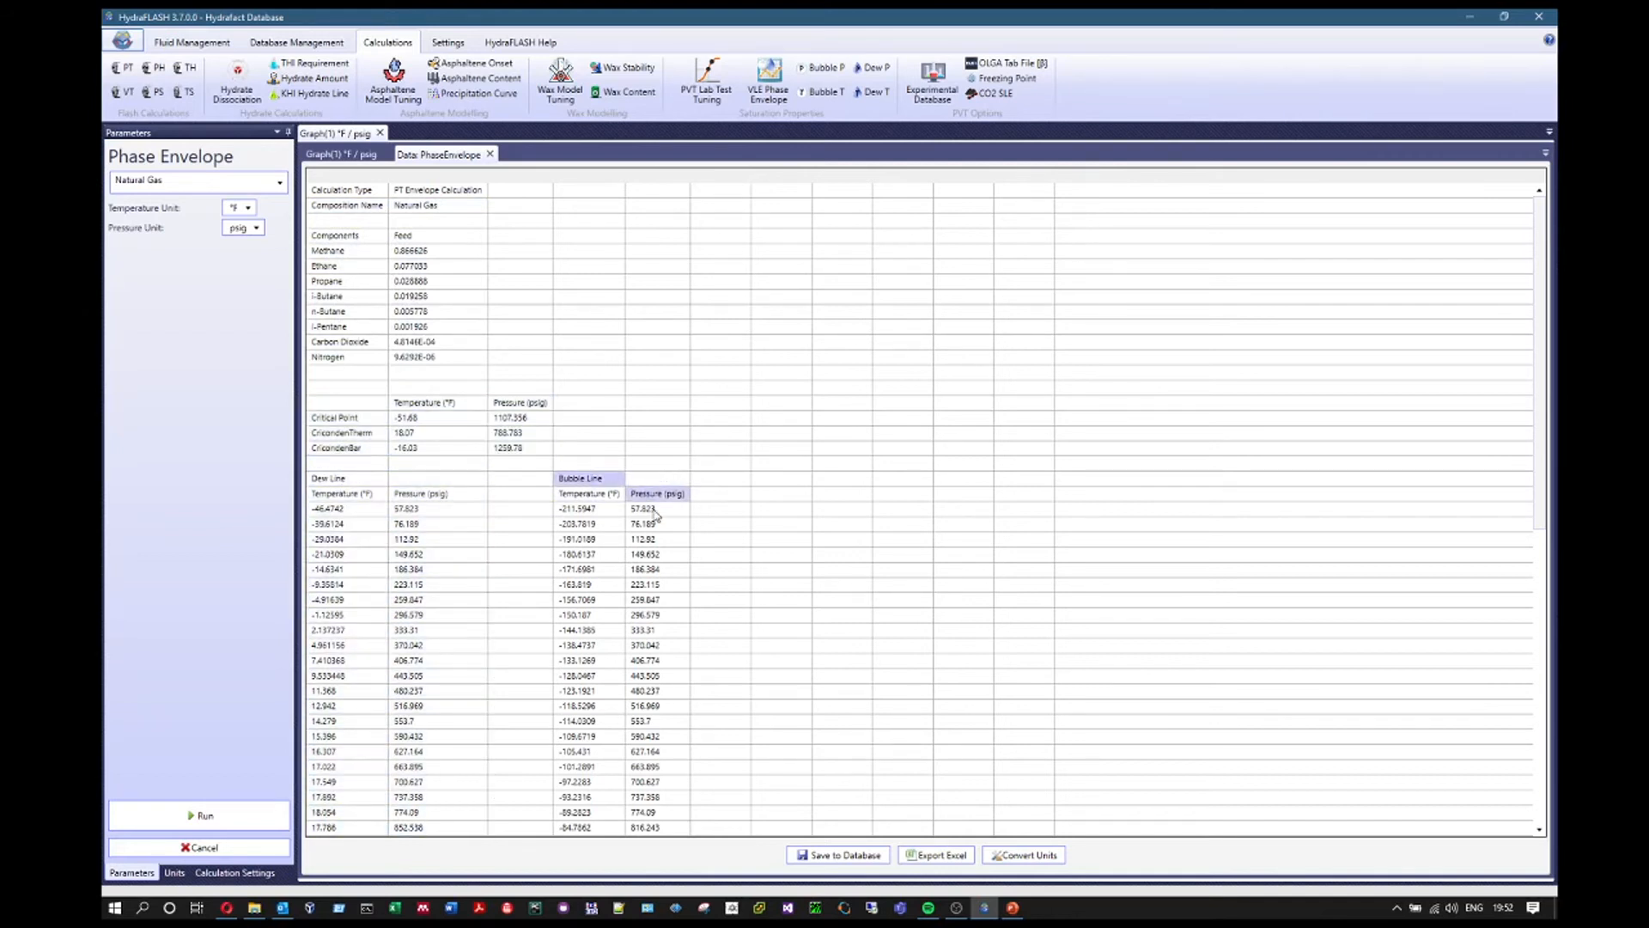
left_click(593, 537)
left_click_drag(585, 485, 652, 837)
scroll(639, 659, "down", 5)
scroll(639, 660, "down", 8)
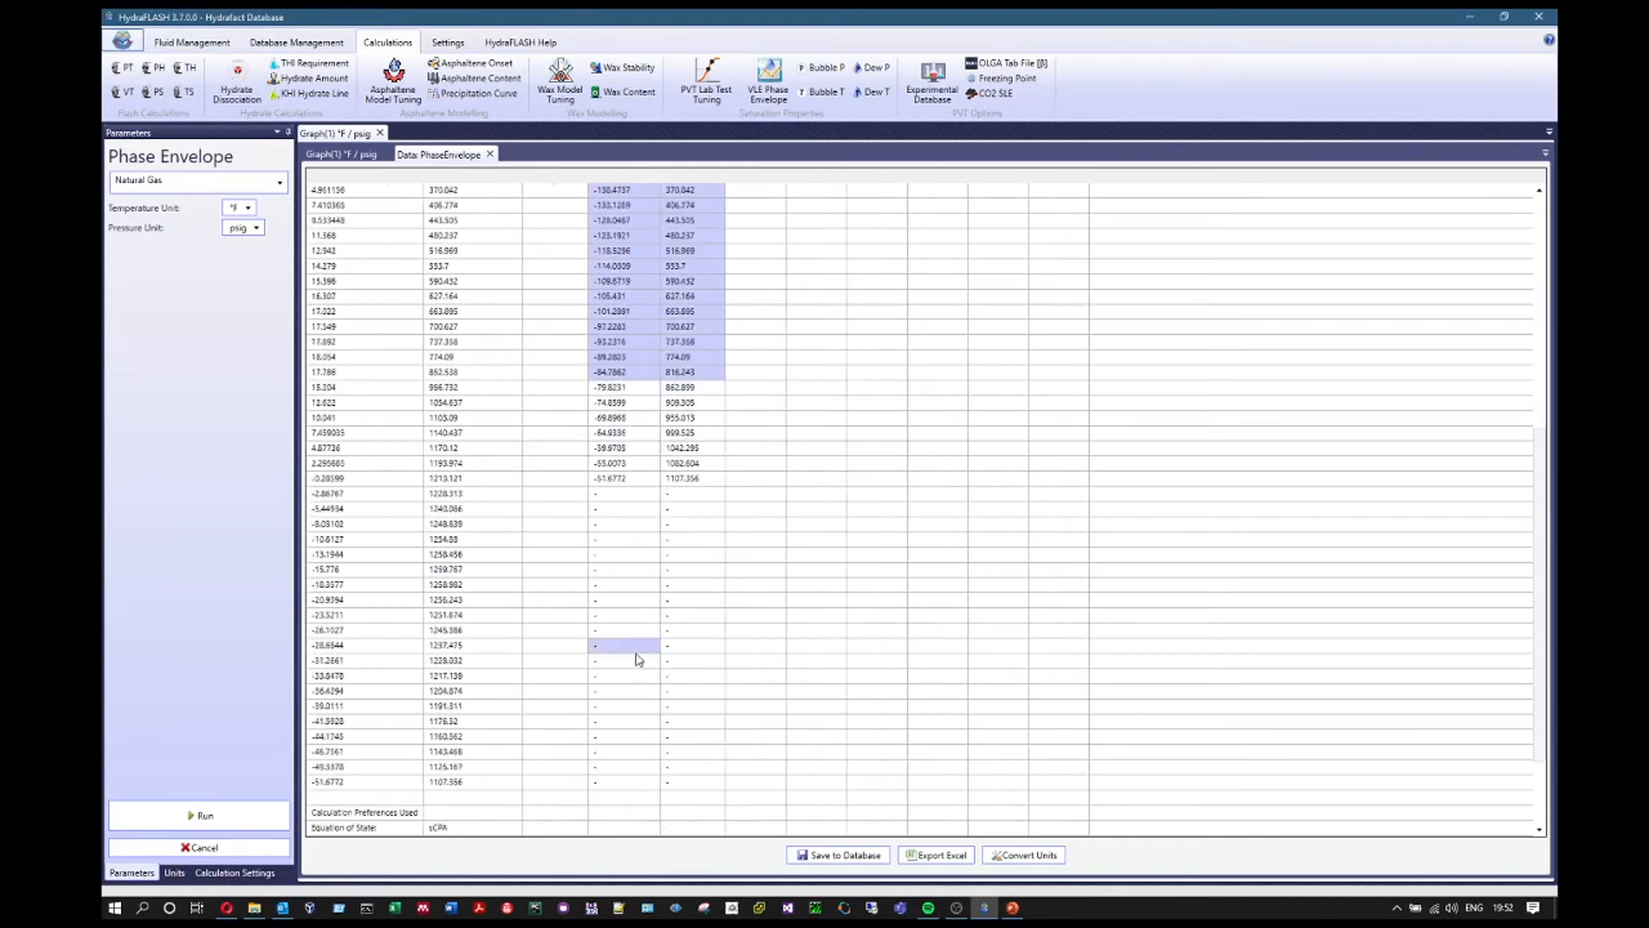
left_click_drag(343, 690, 519, 814)
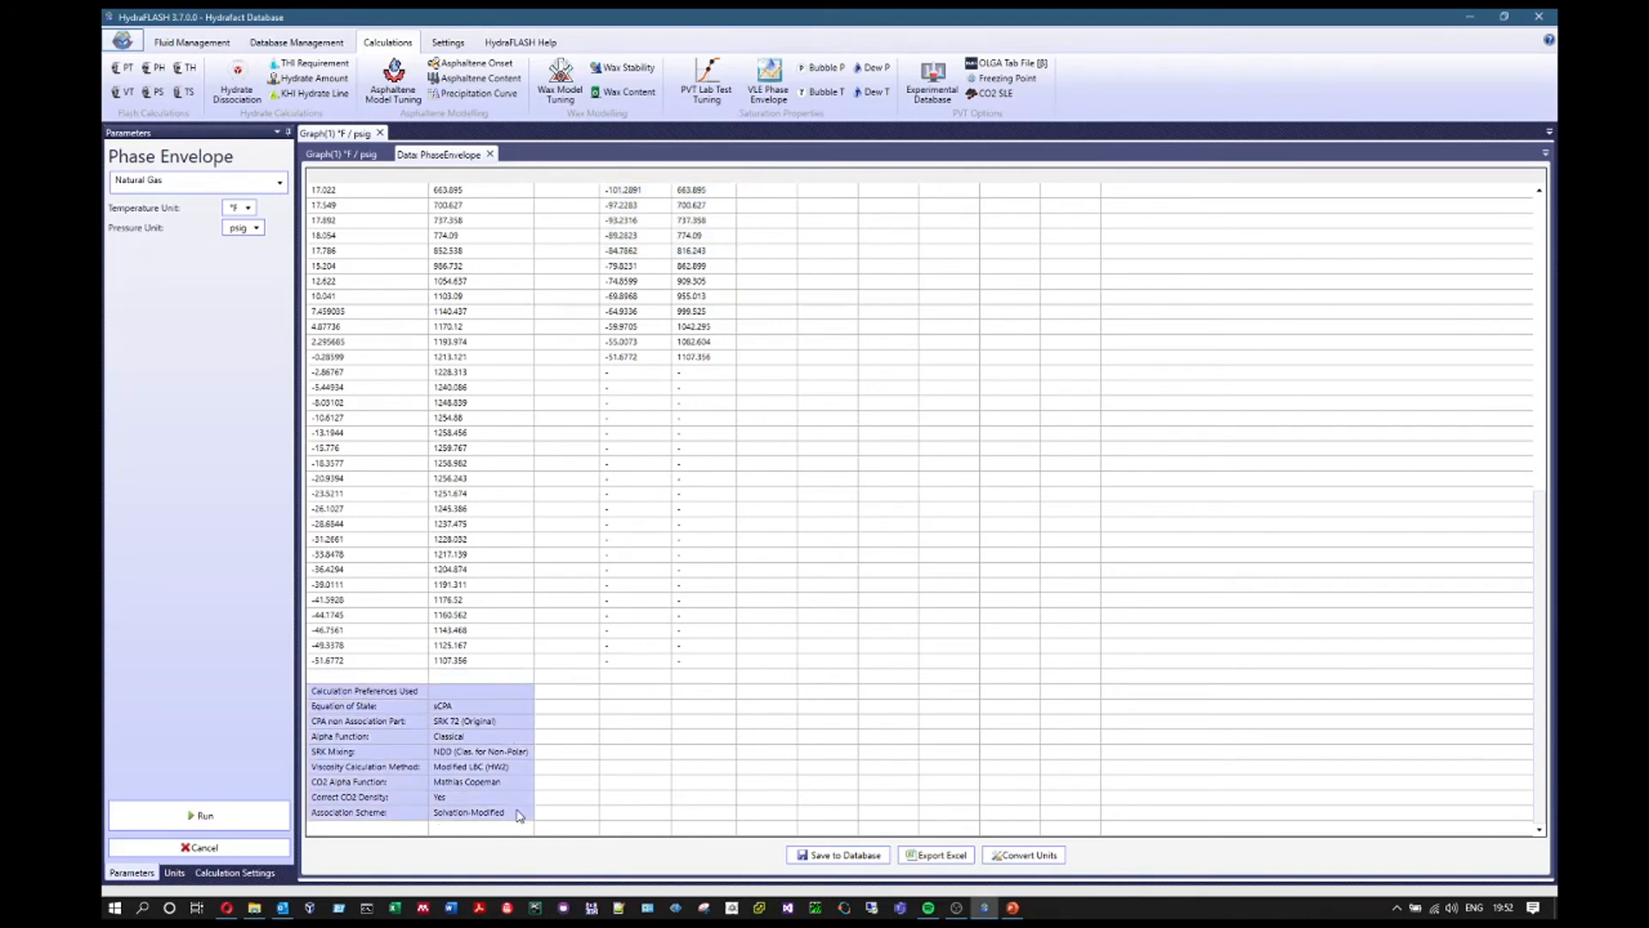
Copy the dew line's temperature and pressure columns, from the headers through the 17.892 °F row, to the clipboard
scroll(636, 629, "up", 12)
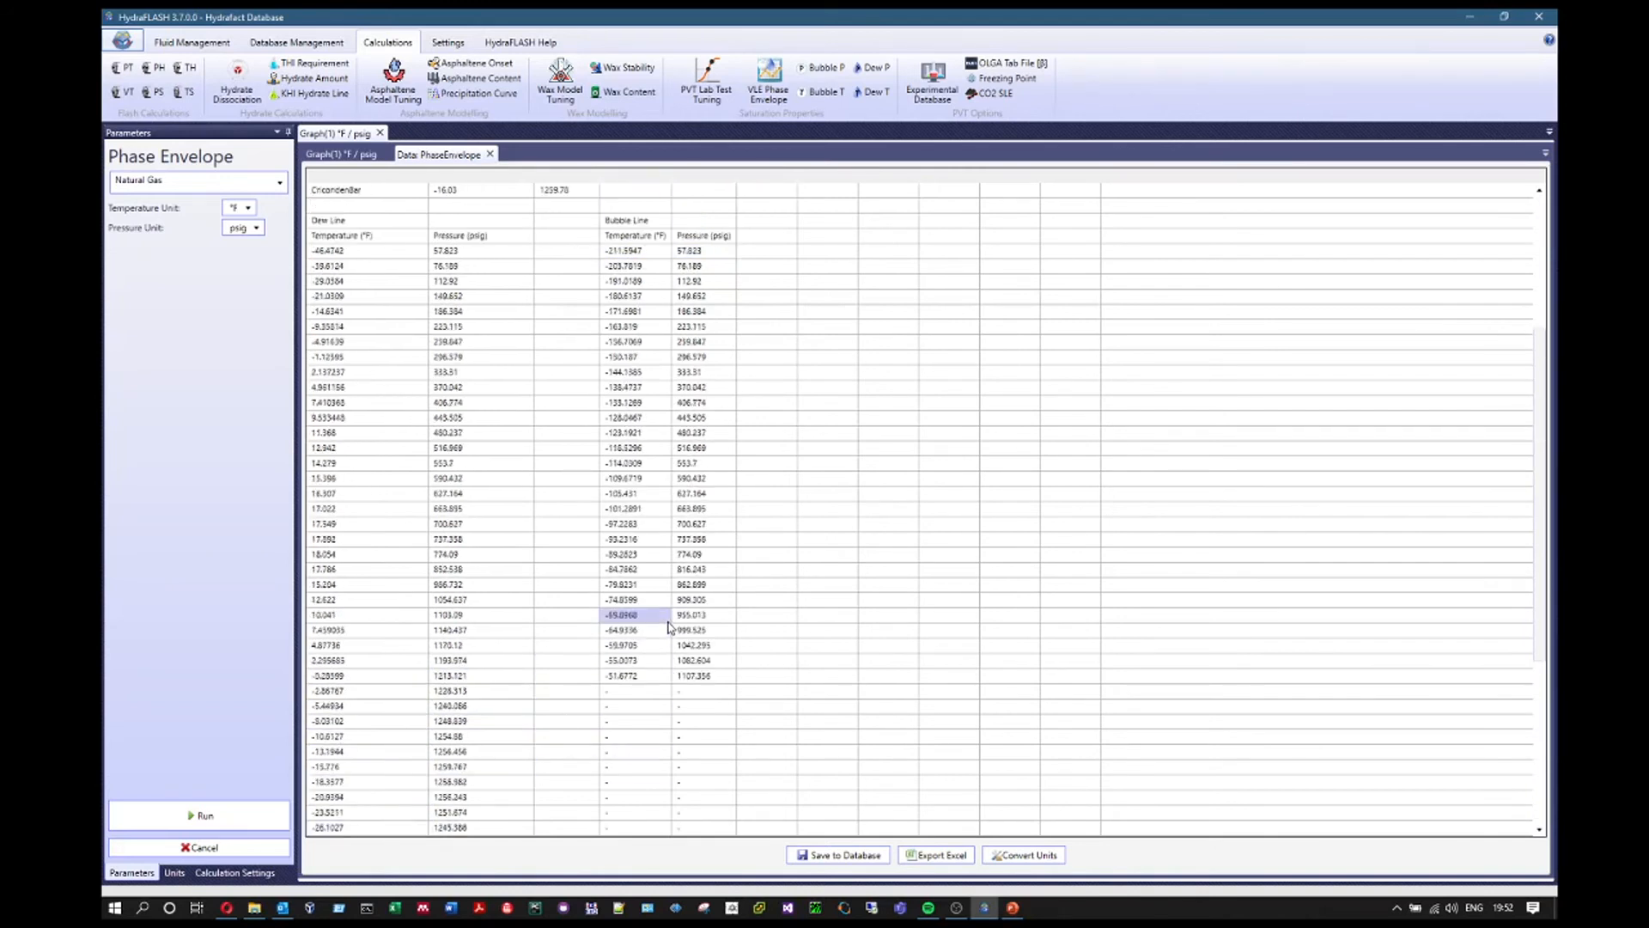
left_click_drag(345, 468, 467, 767)
right_click(313, 622)
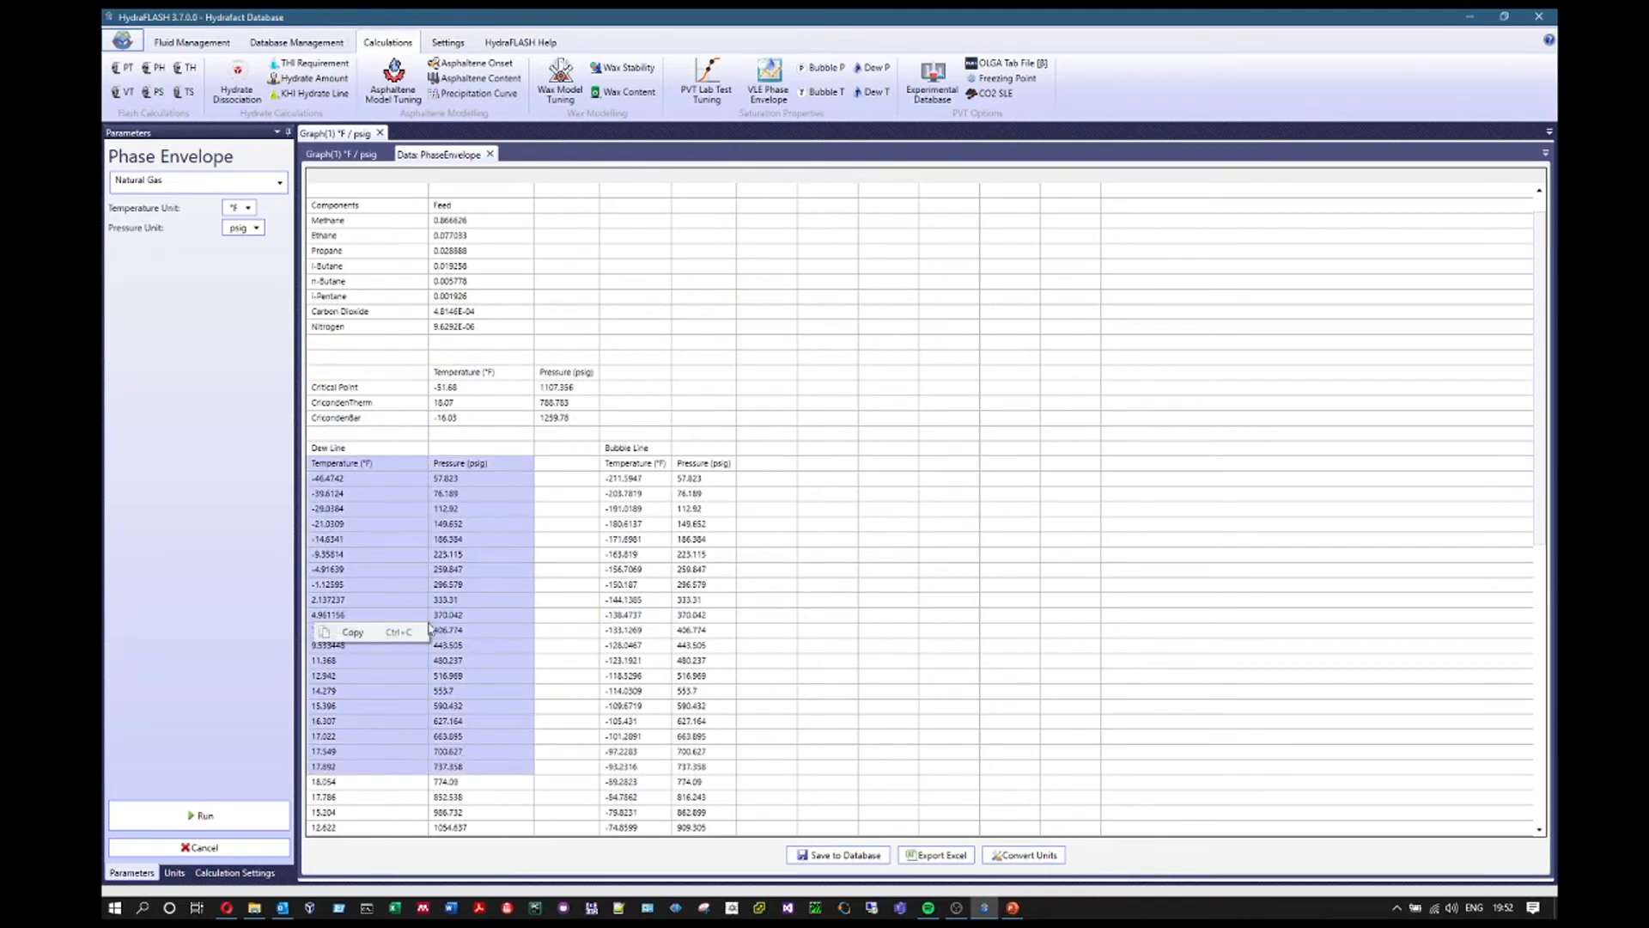
left_click(343, 632)
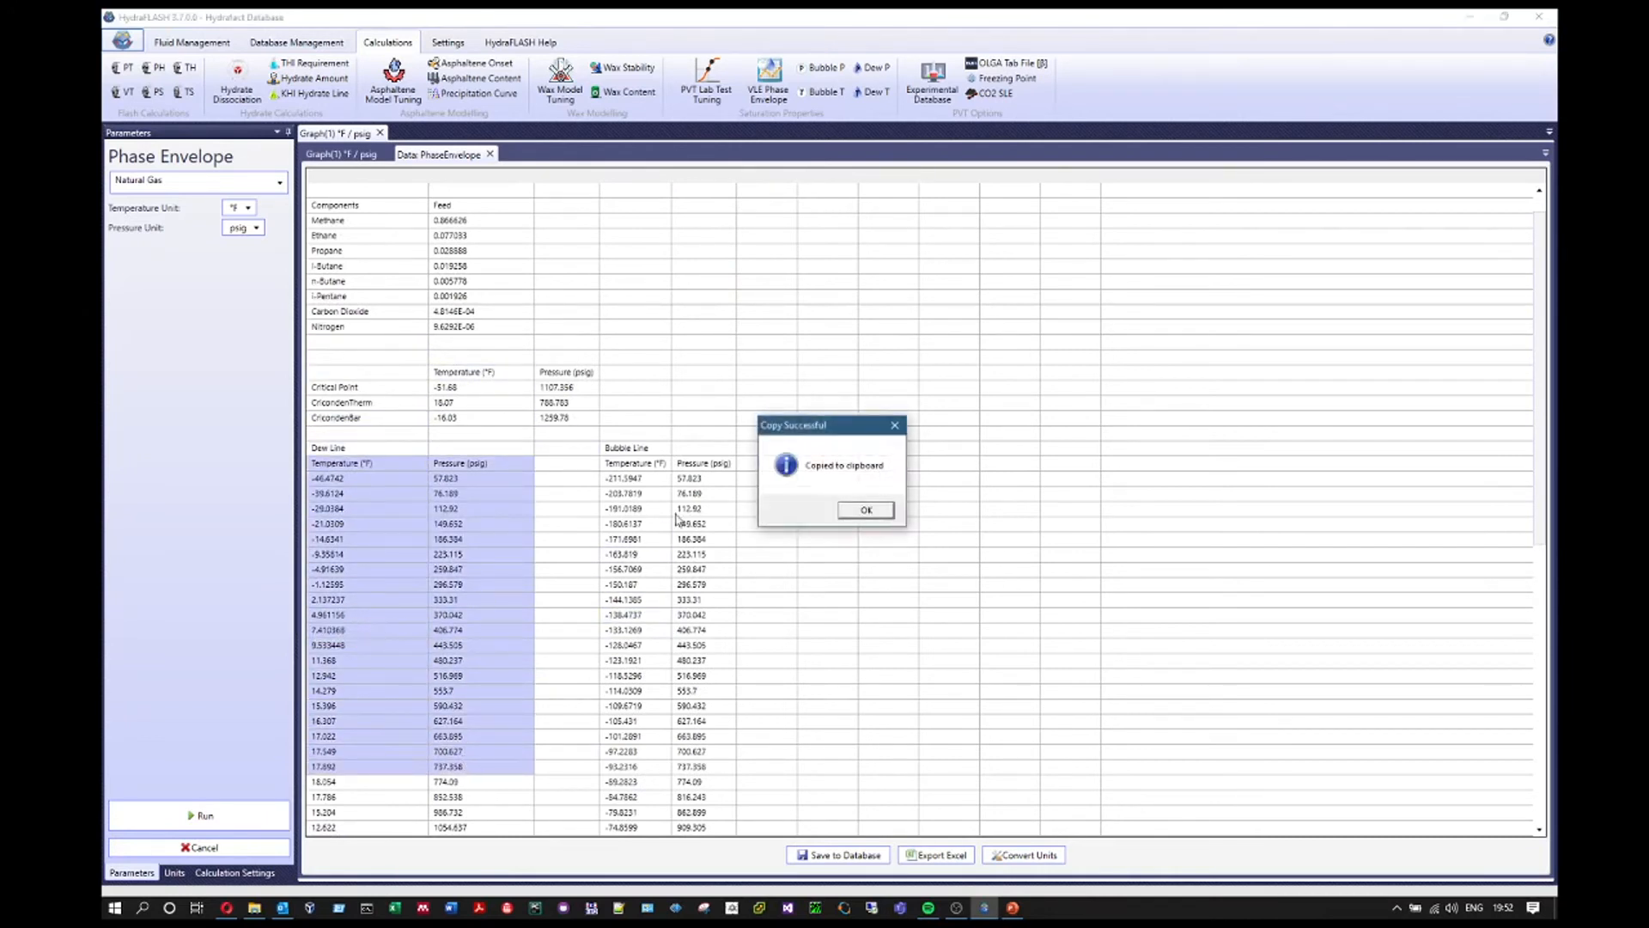
left_click(866, 509)
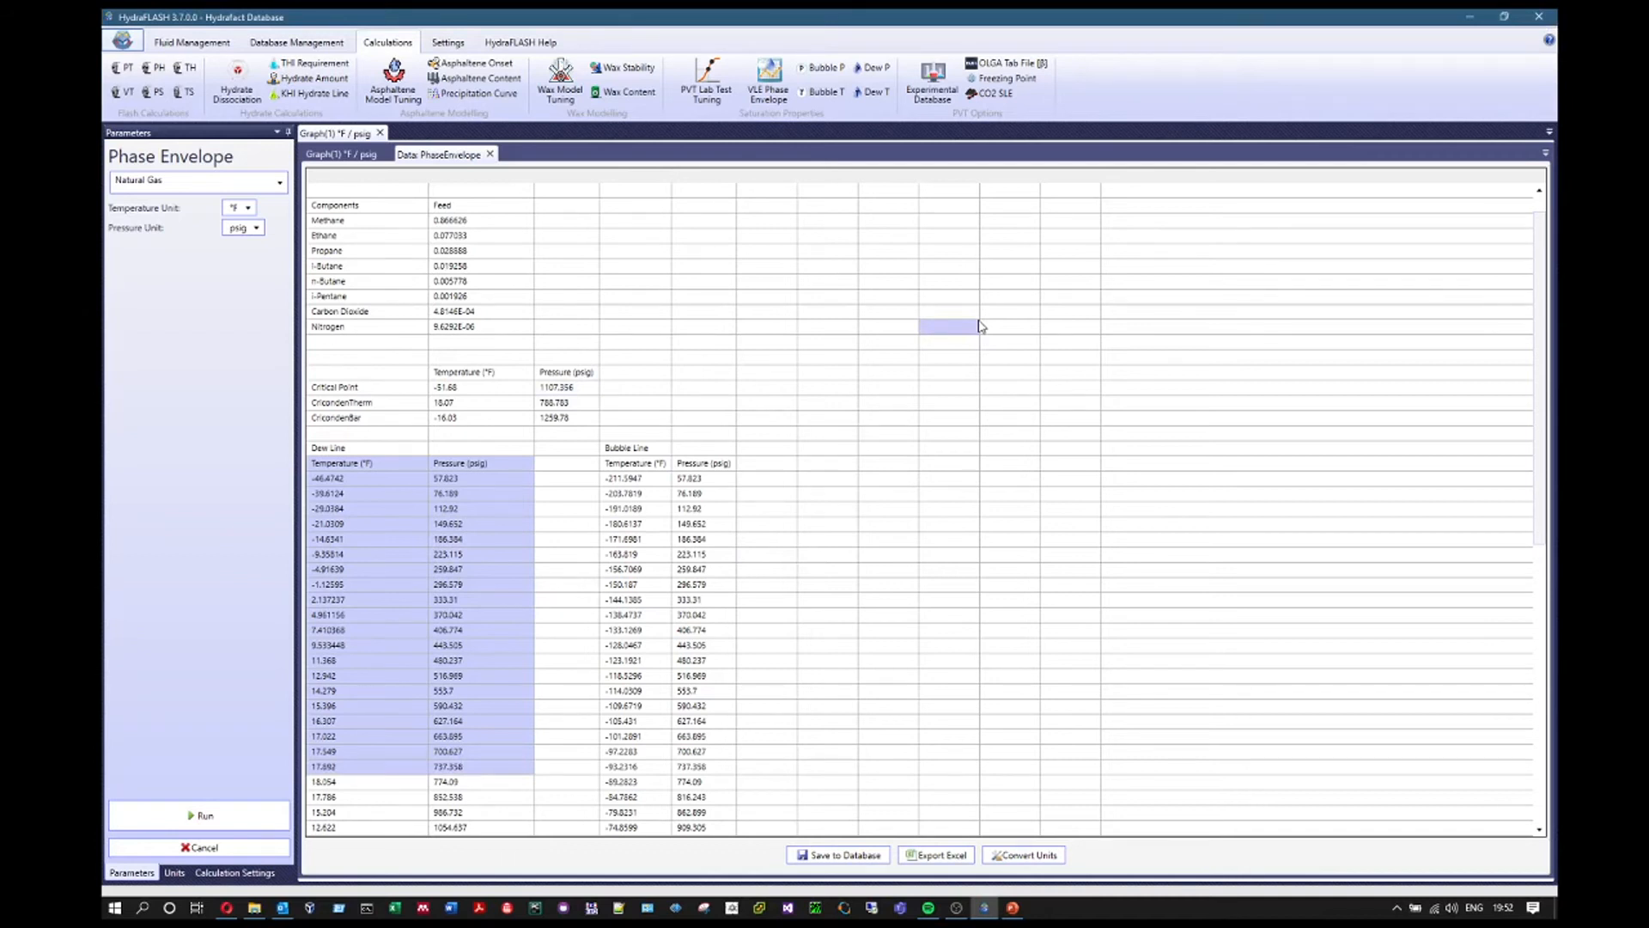
Save the phase envelope result to the database under the name PhaseEnvelope
left_click(845, 856)
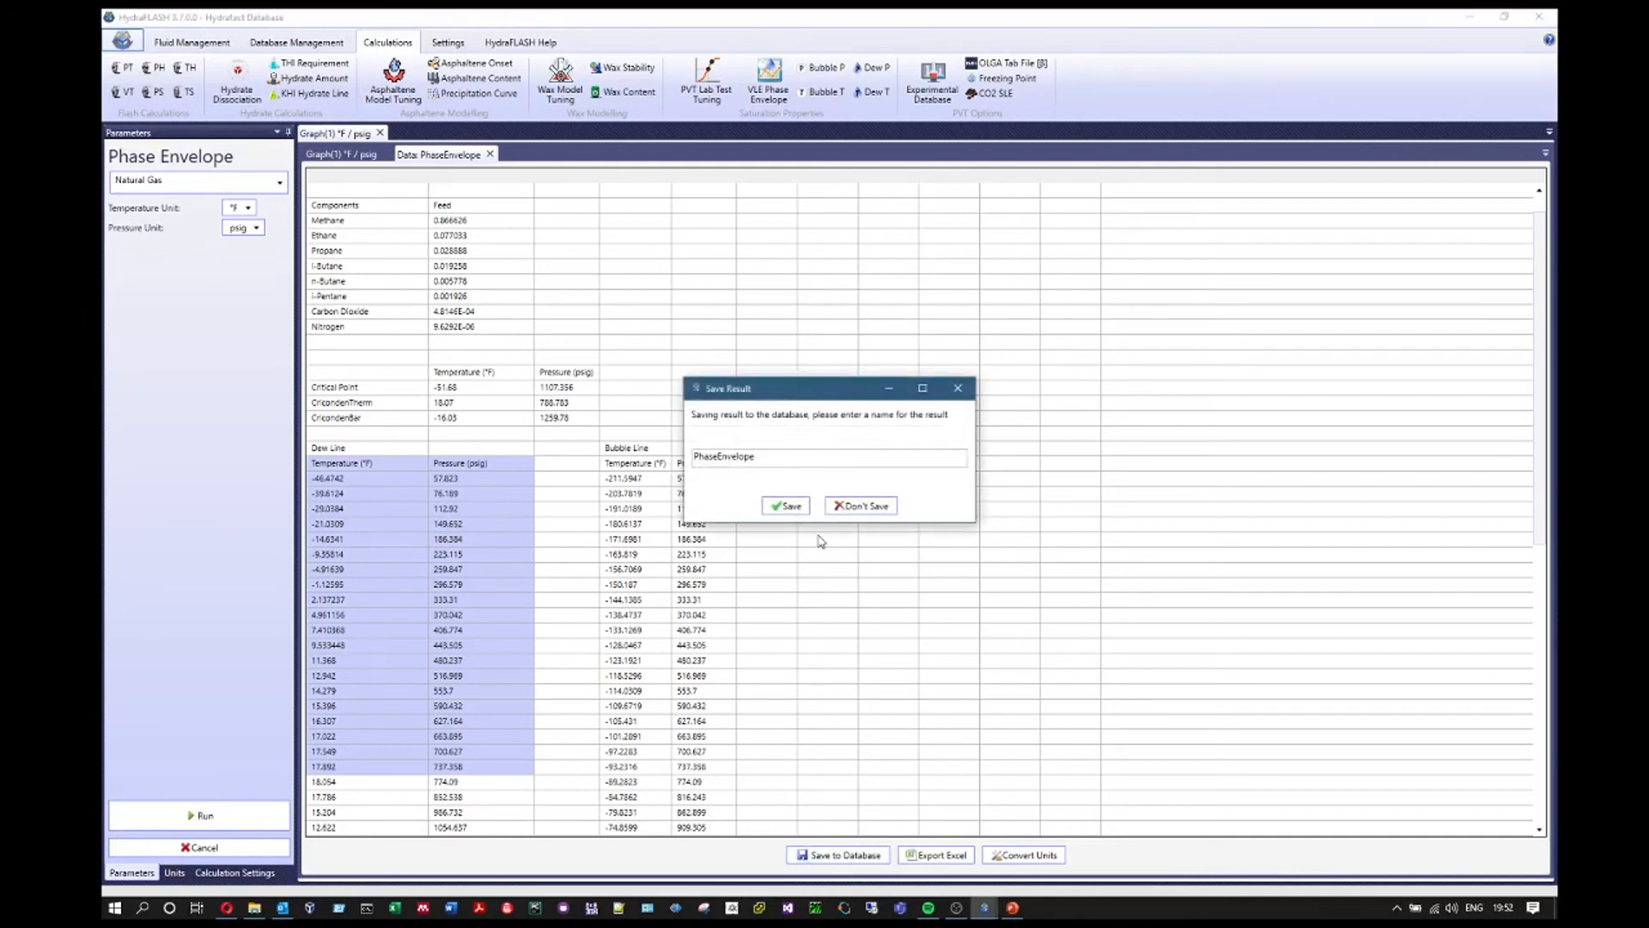
left_click(788, 506)
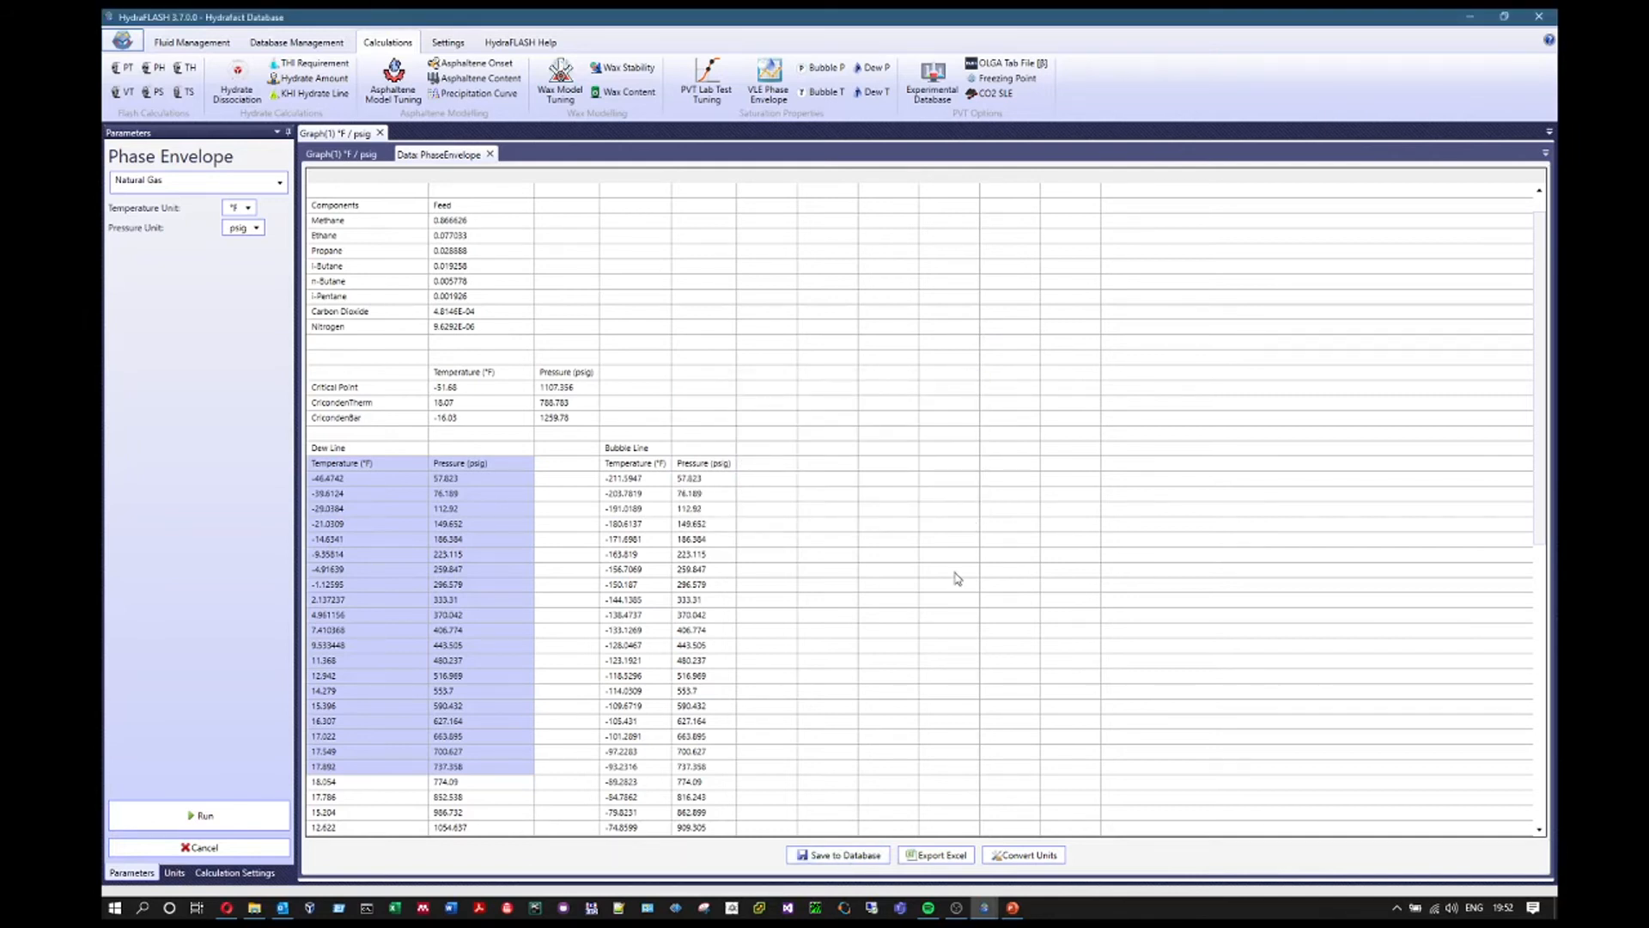
Display the database's list of saved results and view the composition and preferences used for today's PhaseEnvelope result
left_click(188, 40)
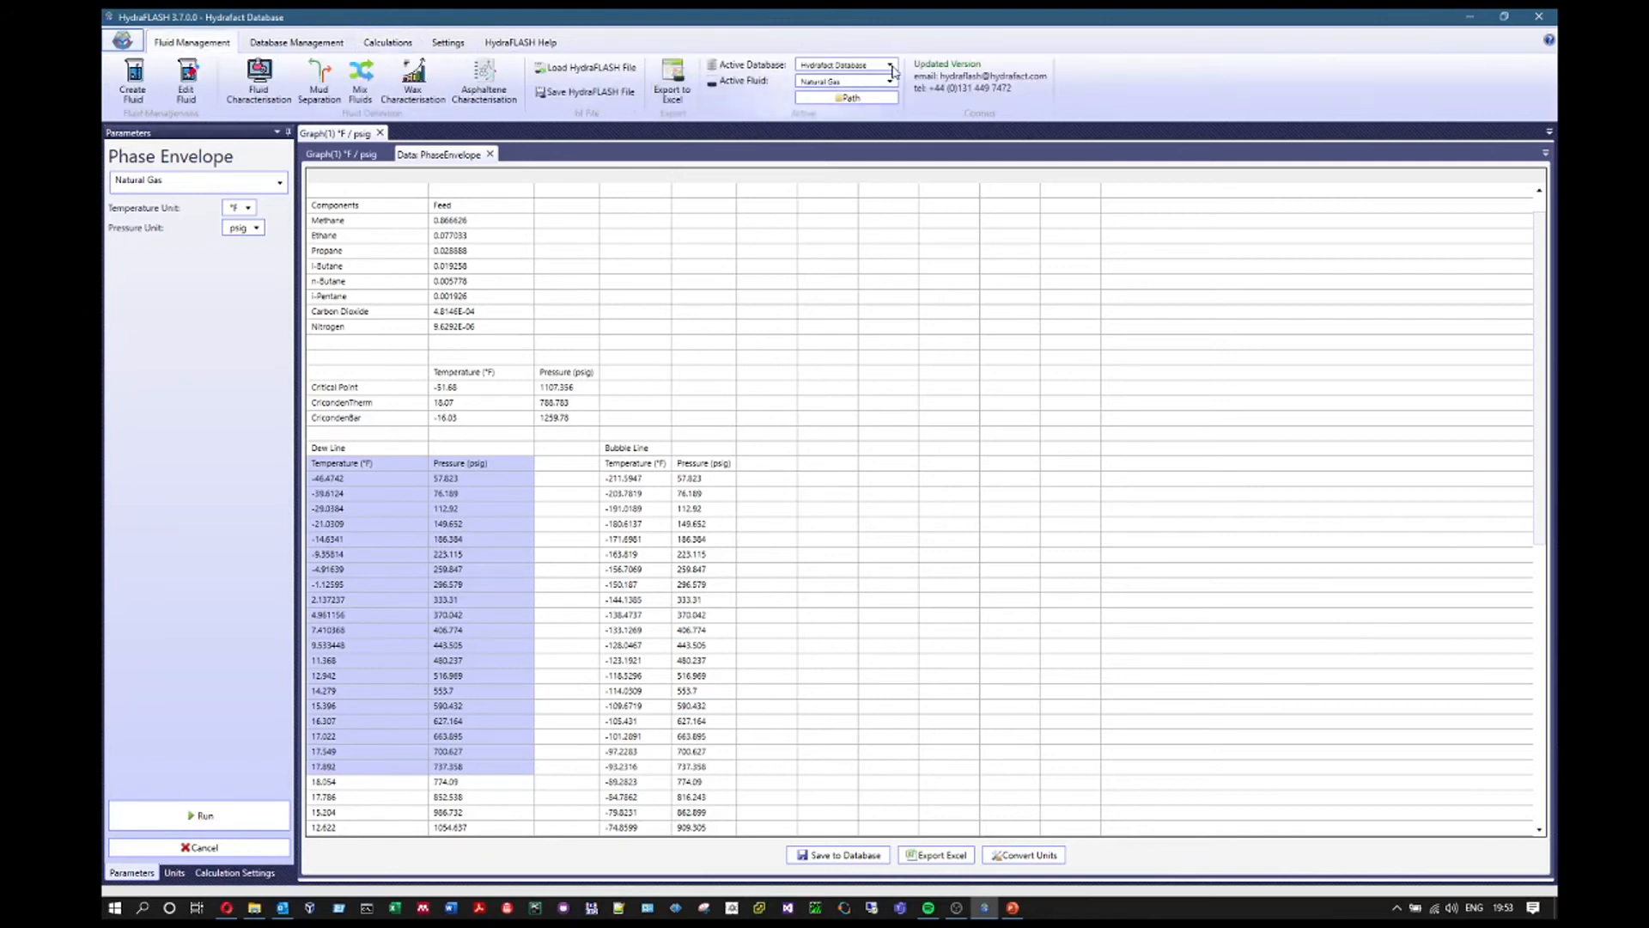
left_click(360, 158)
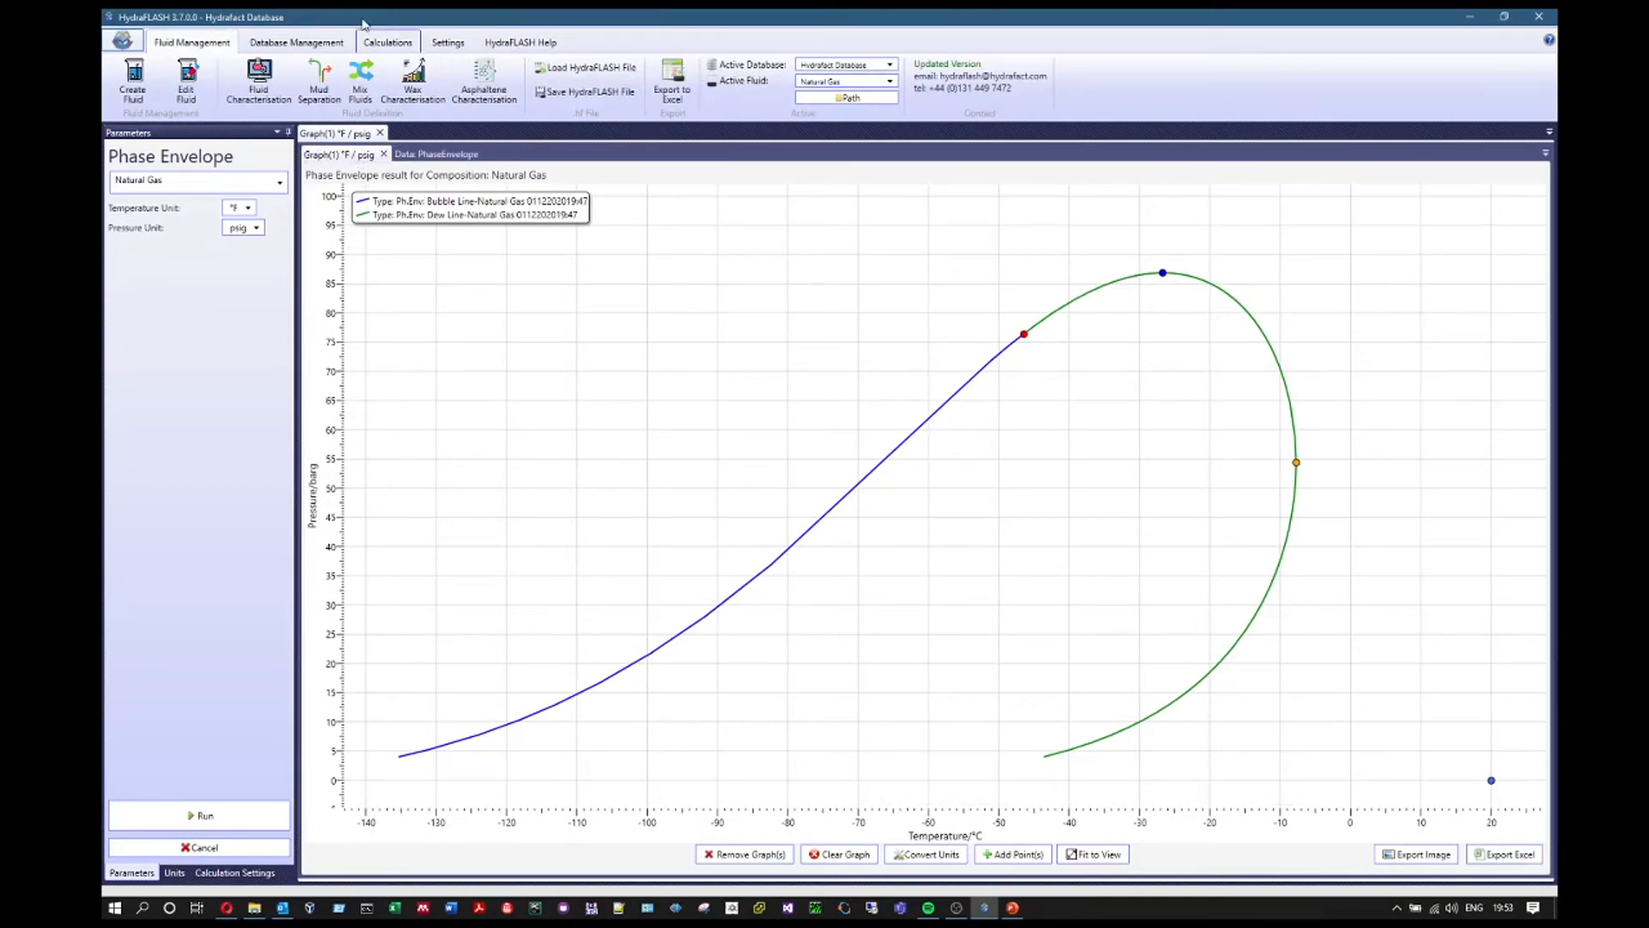
left_click(299, 43)
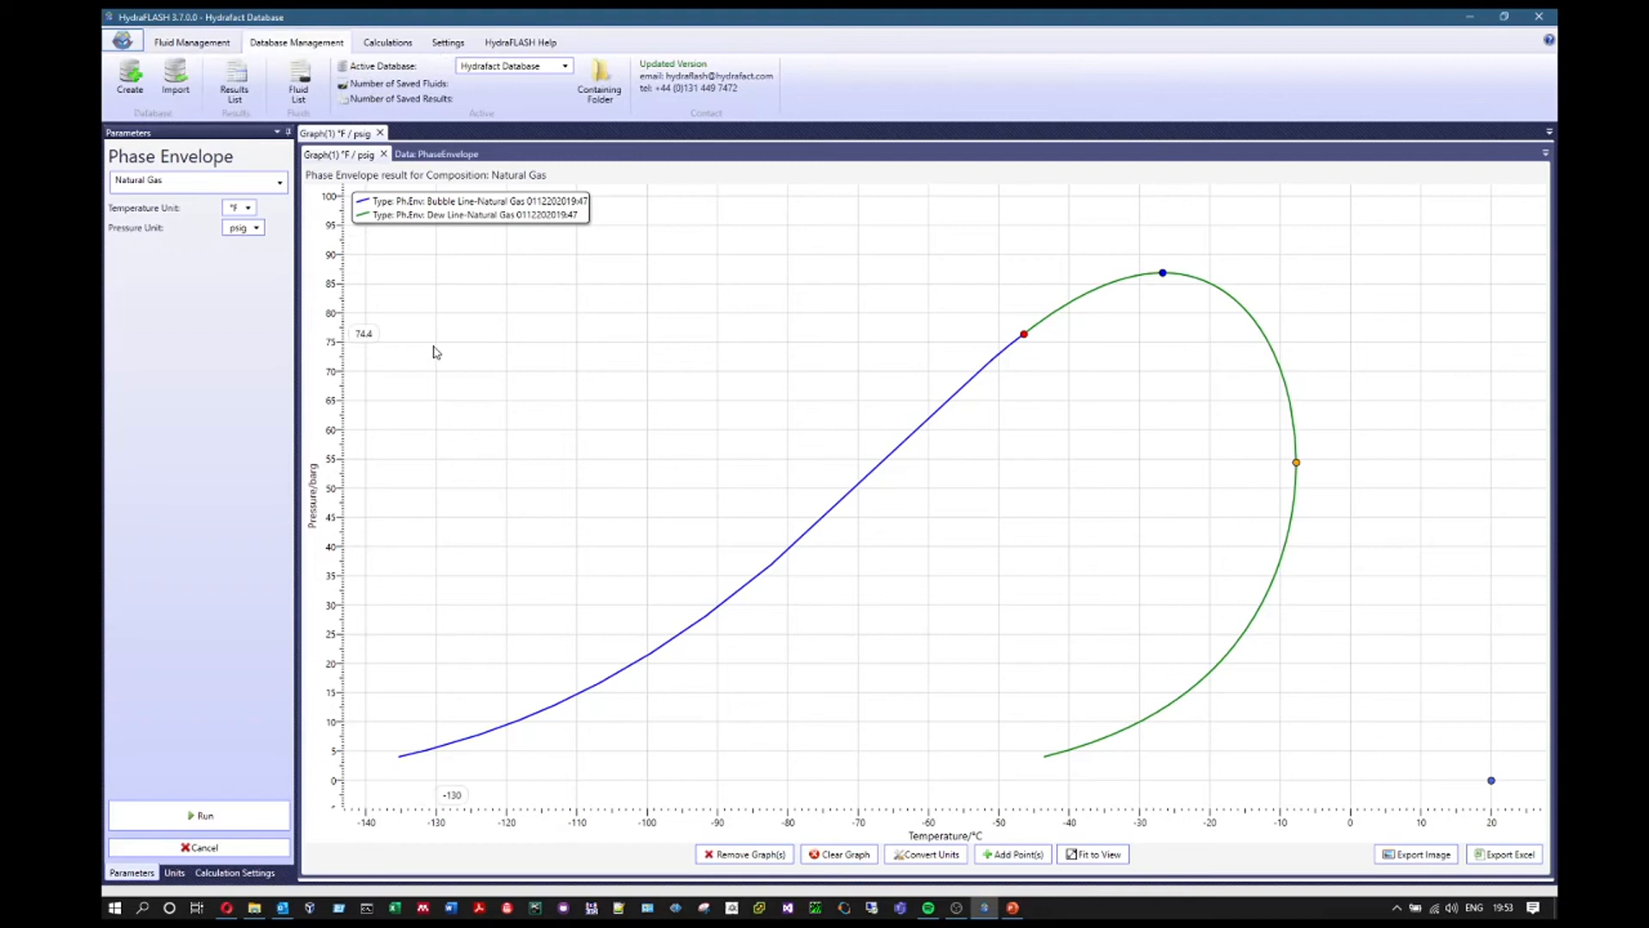
left_click(235, 82)
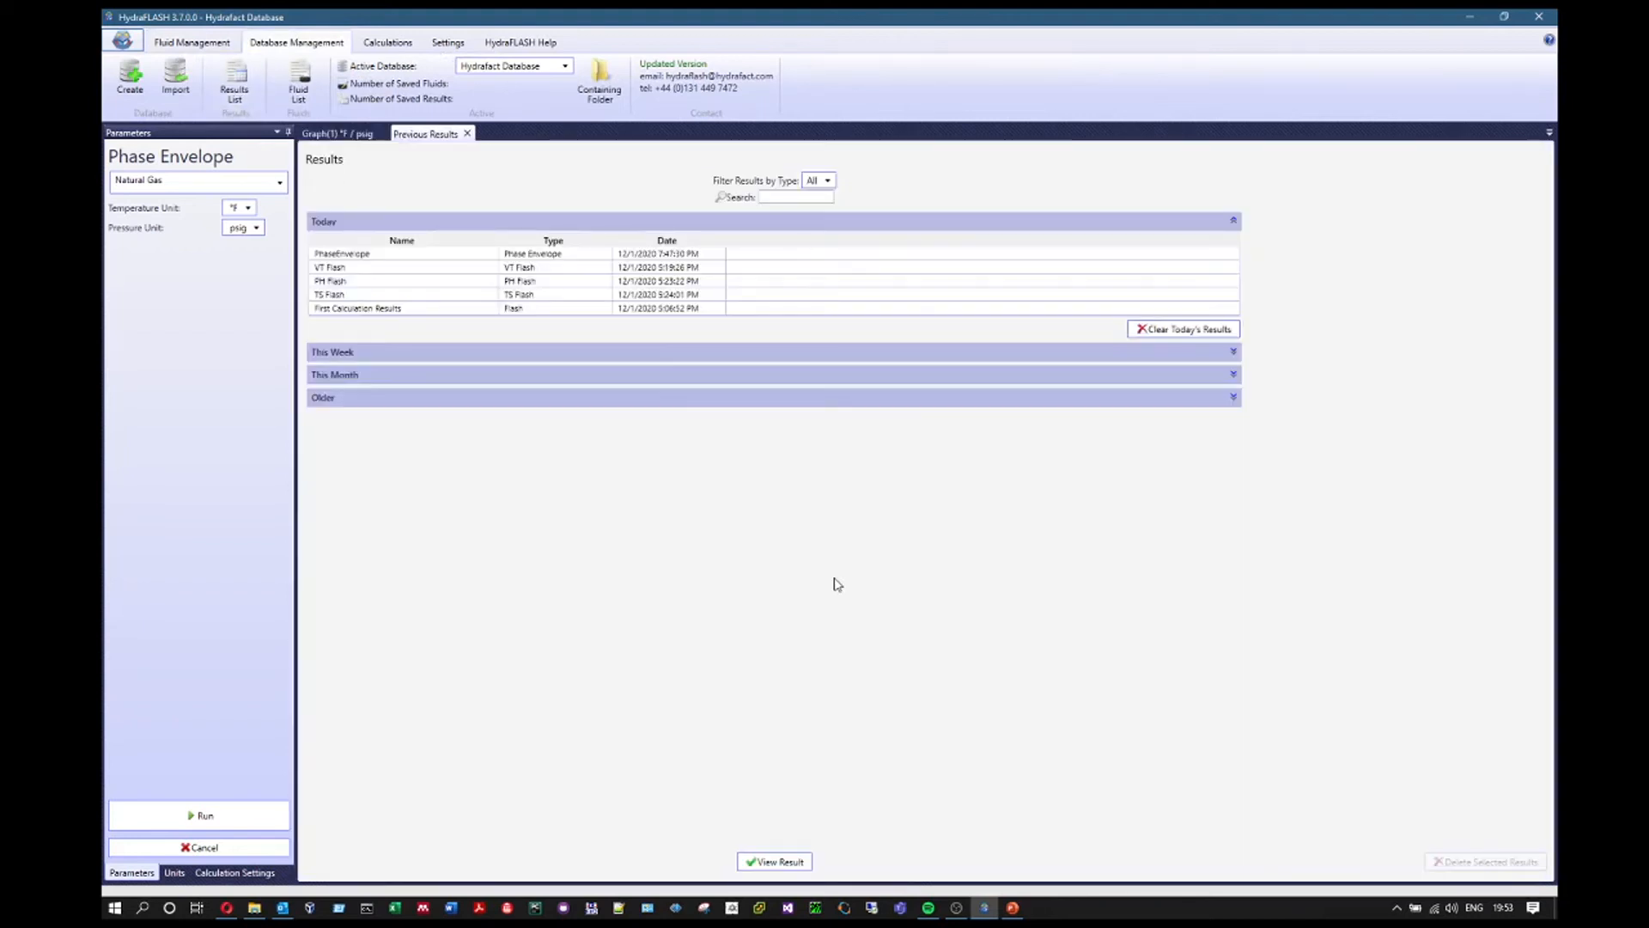
left_click(343, 255)
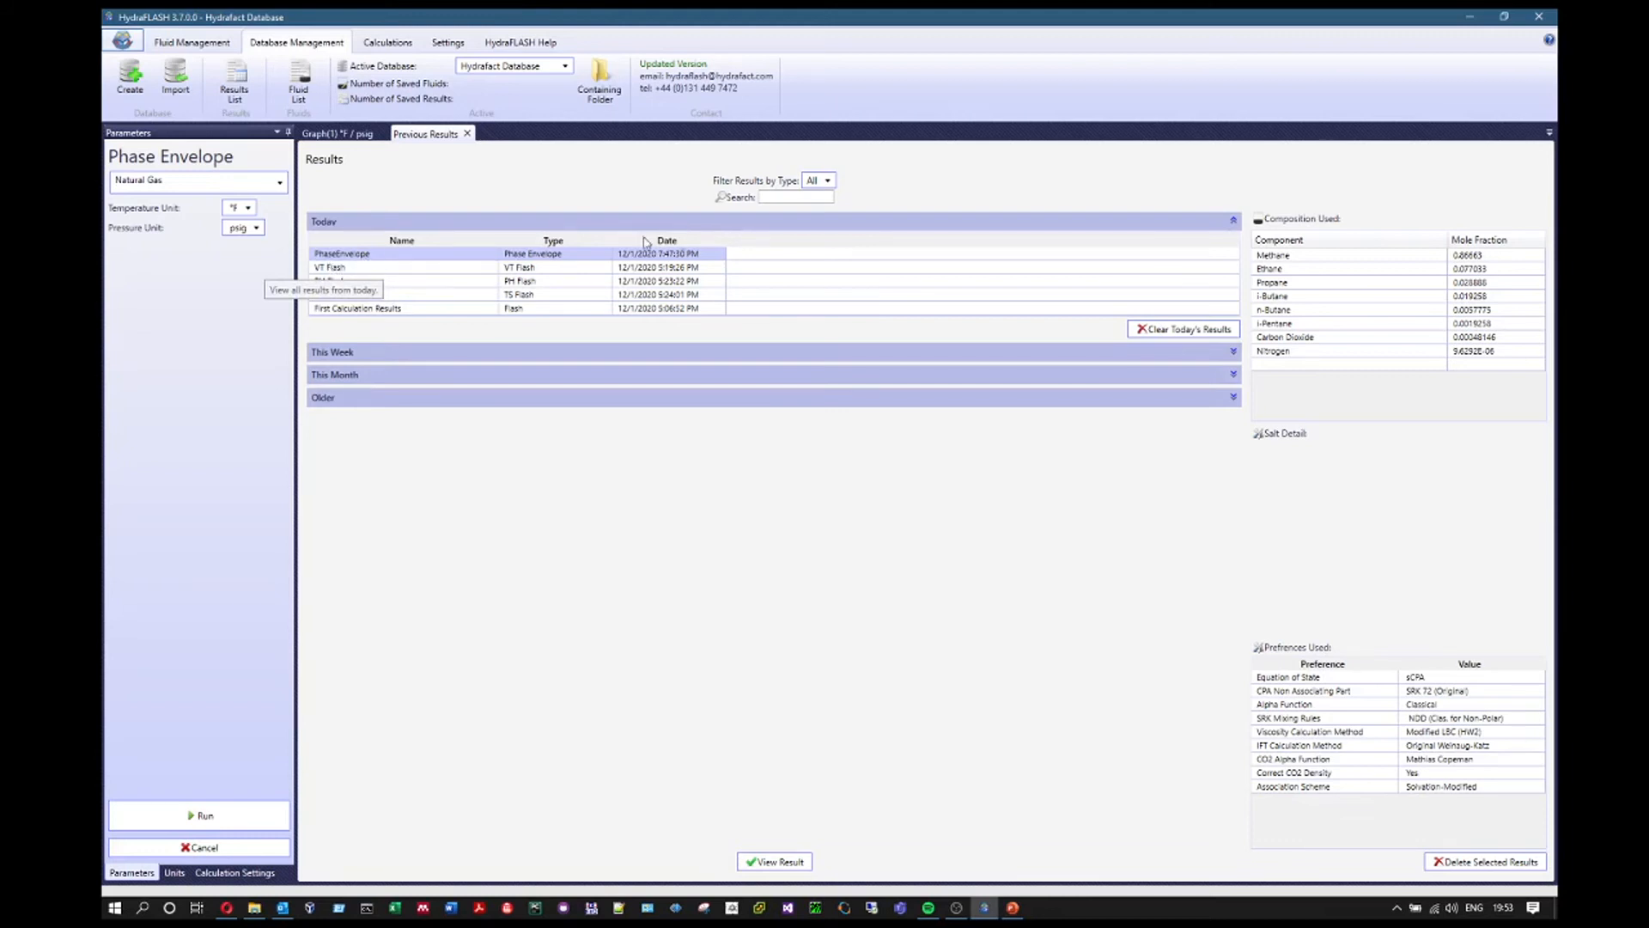
View the saved PhaseEnvelope result on a separate new graph, and close both that graph and the results list
double_click(384, 256)
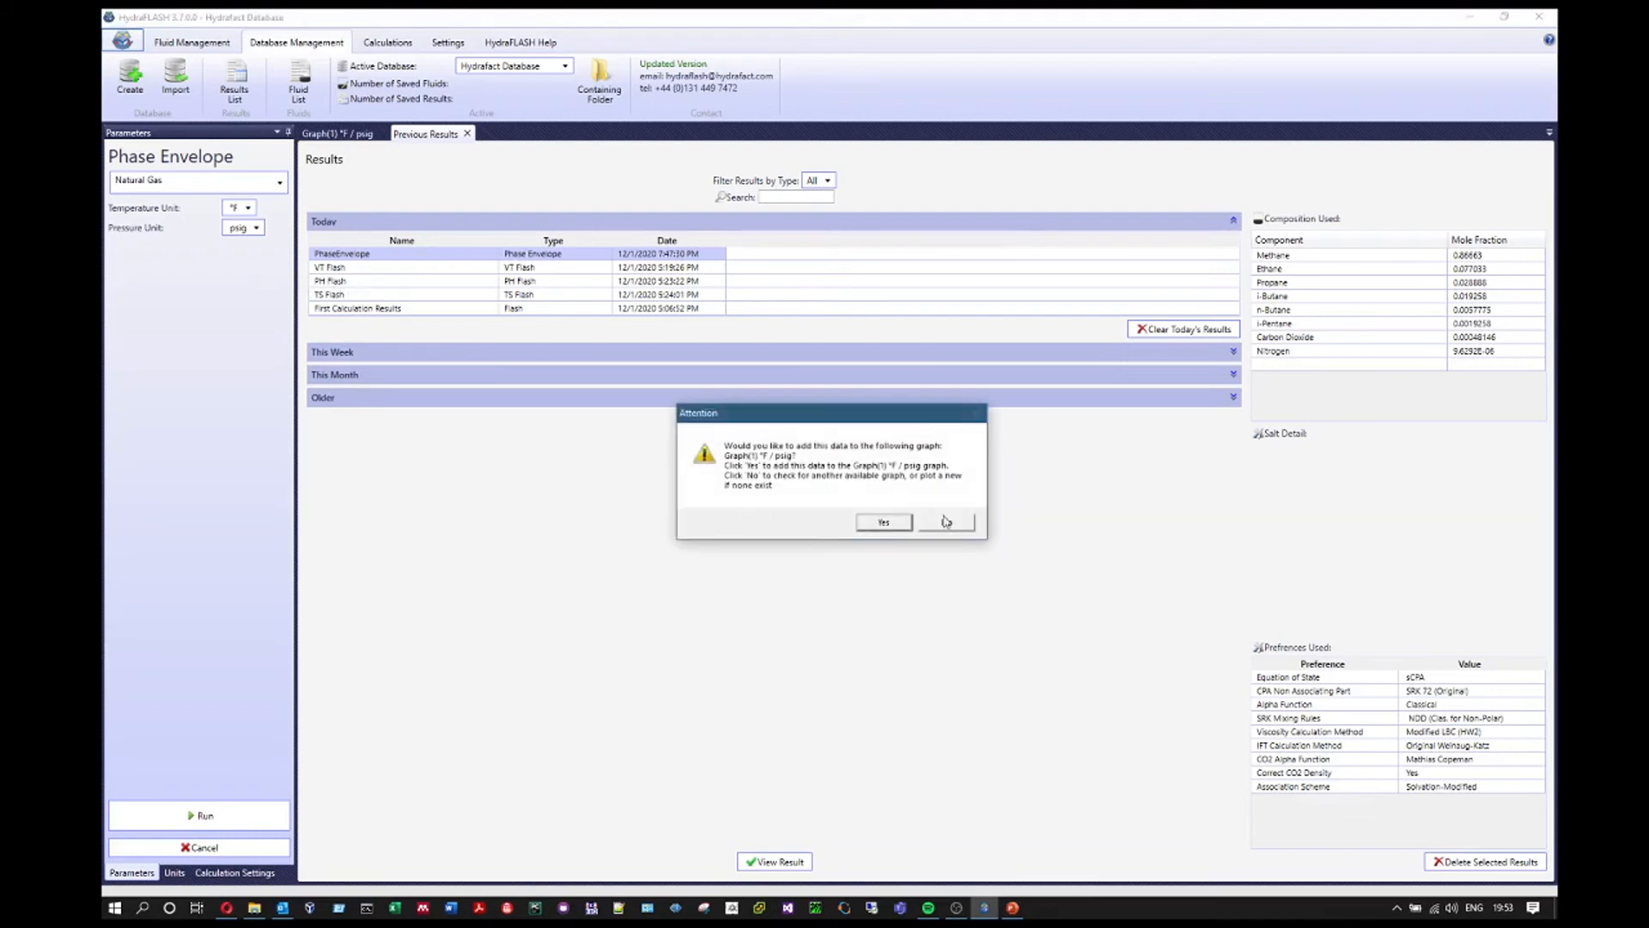
left_click(946, 521)
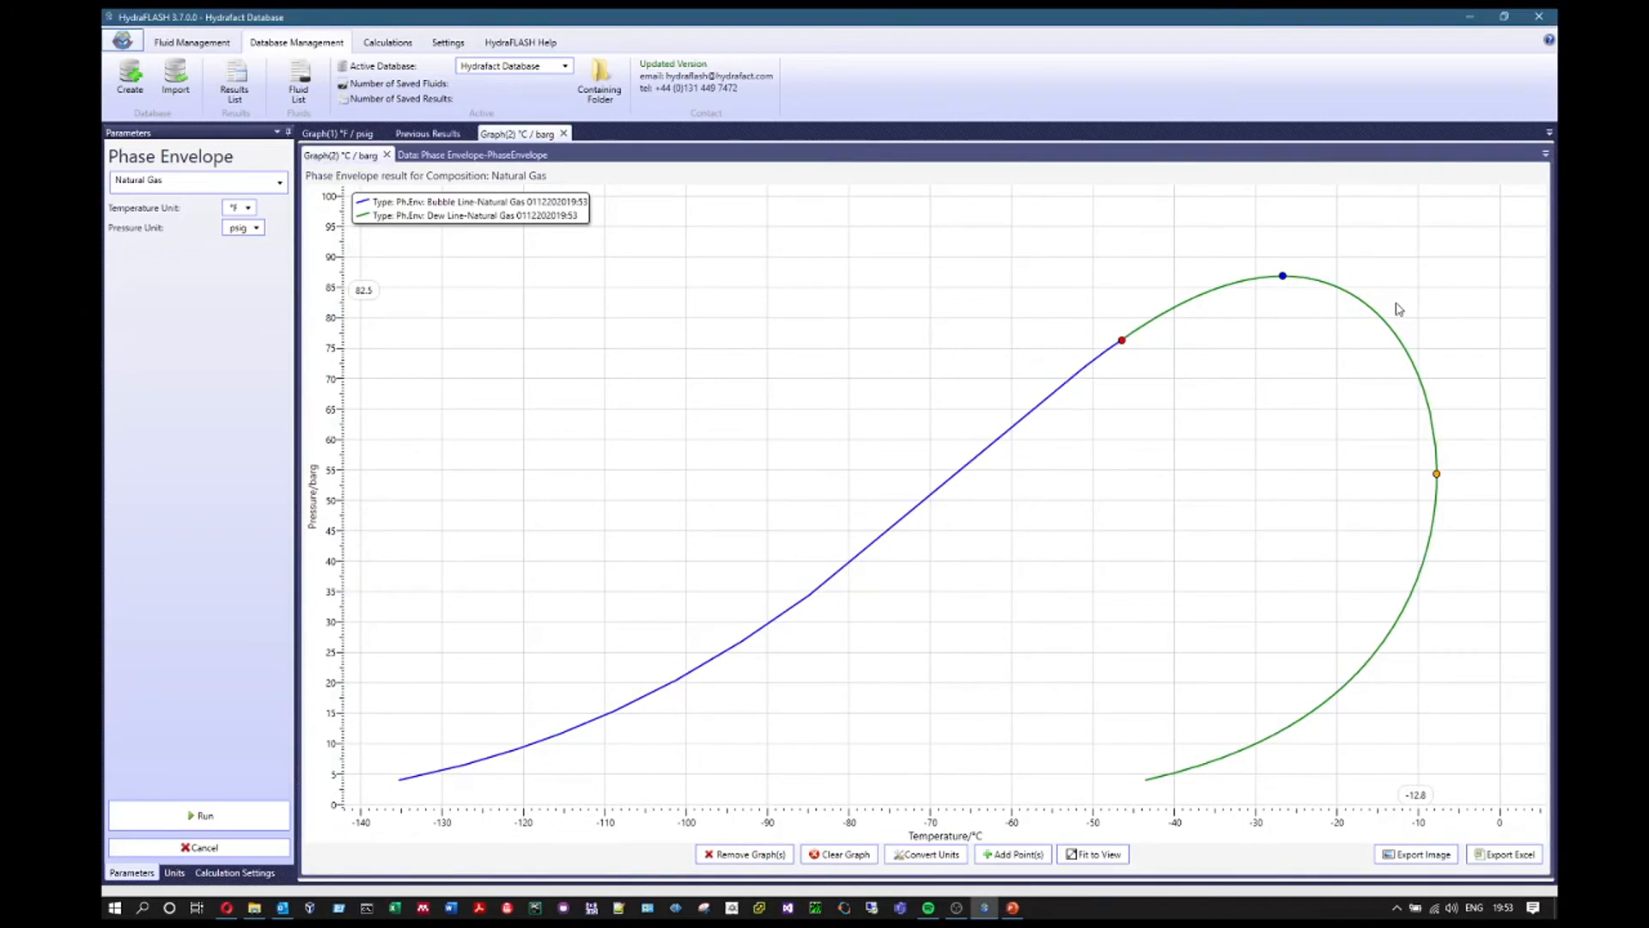
left_click(563, 133)
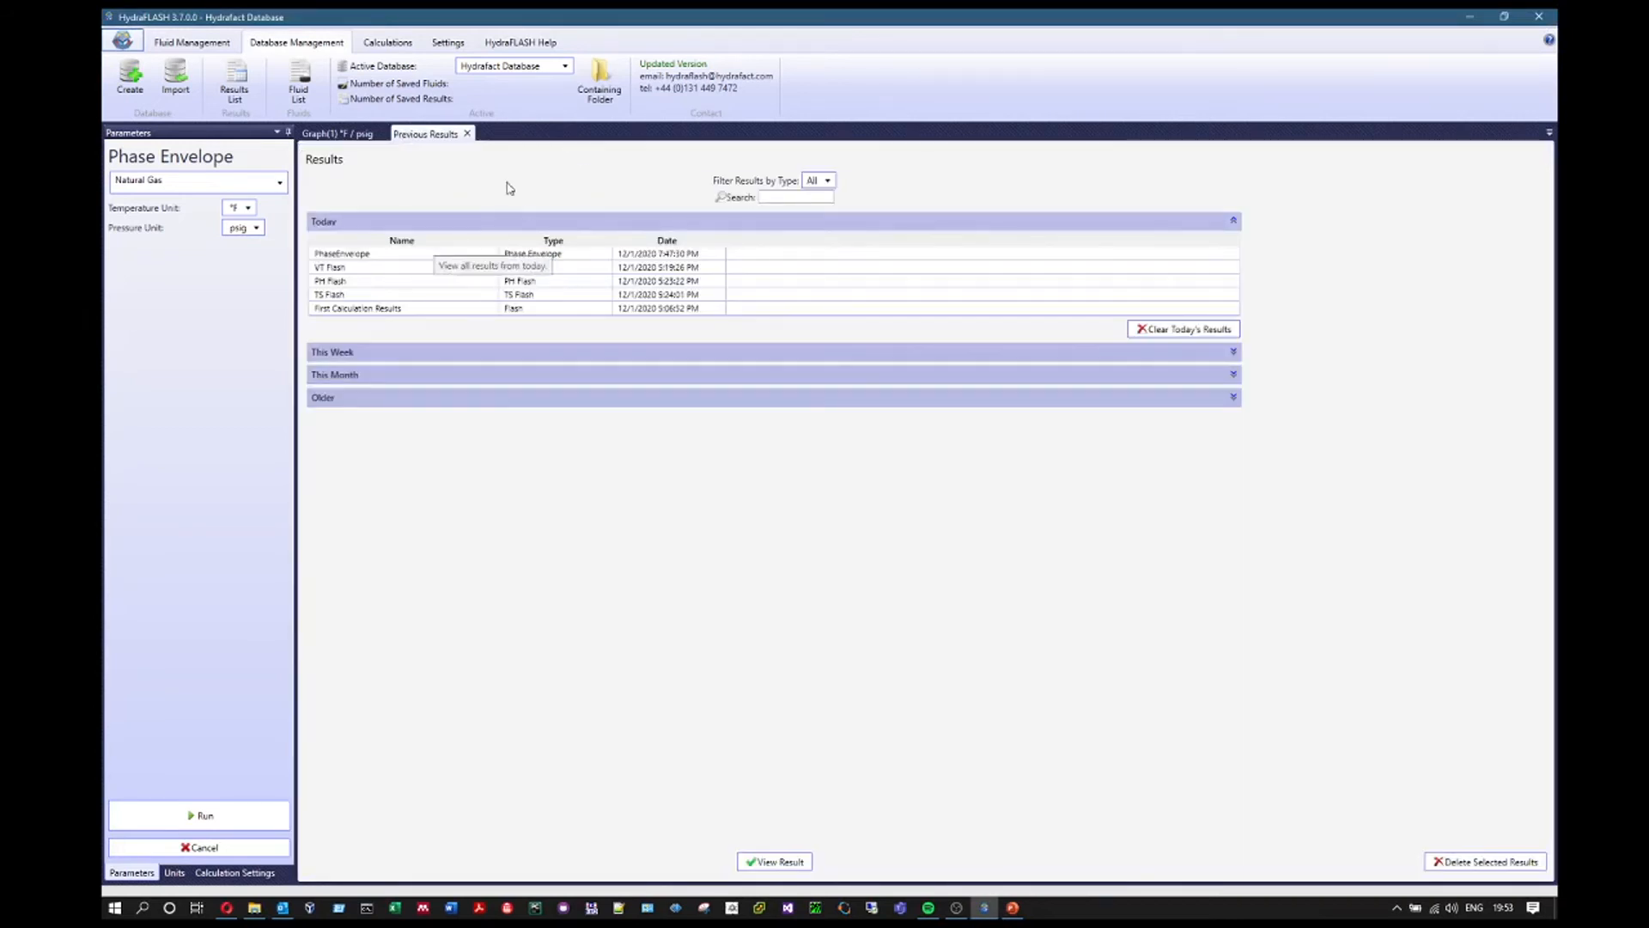
left_click(468, 133)
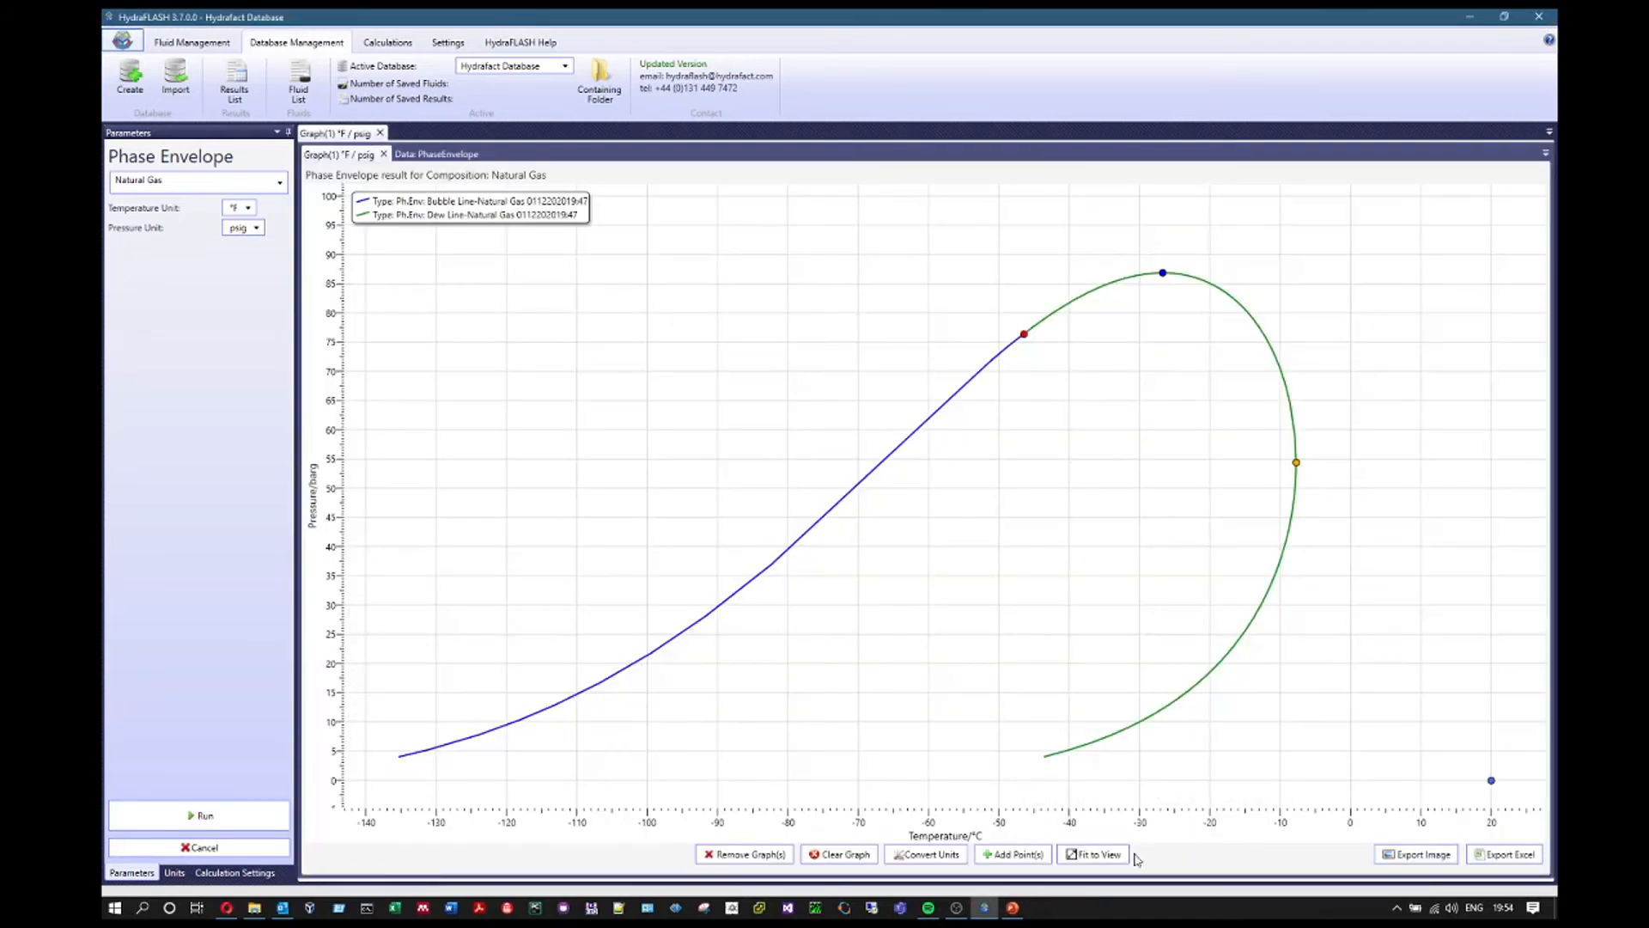
View the unit conversion preferences for the phase envelope data table and close them without converting
left_click(436, 154)
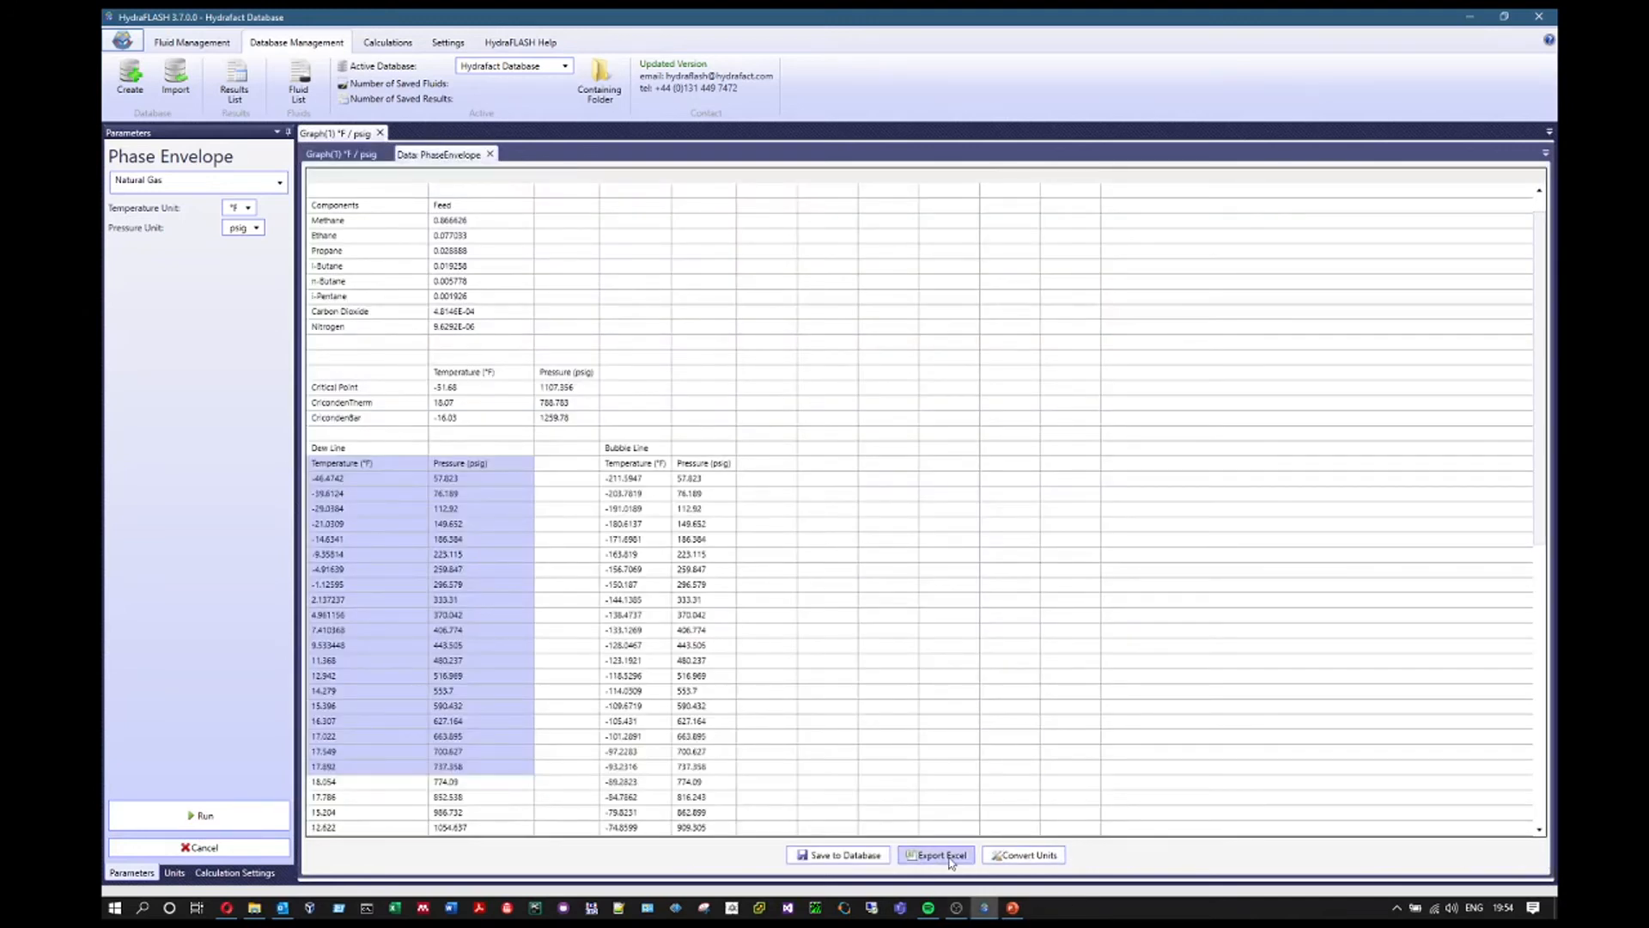
left_click(1031, 855)
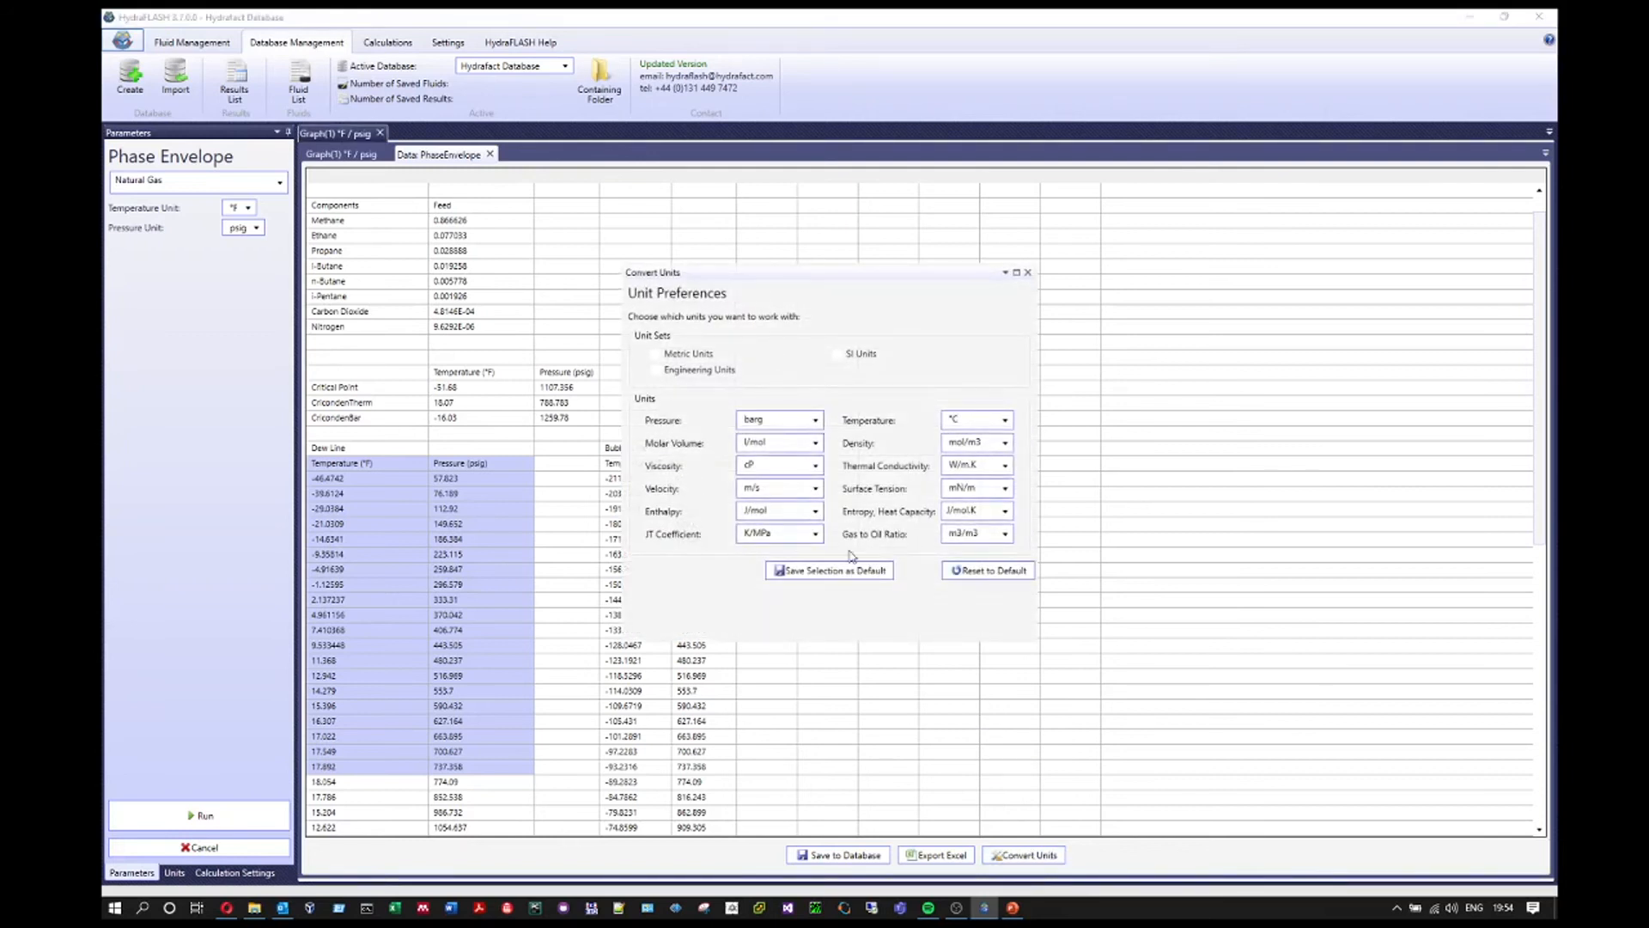
left_click(1027, 272)
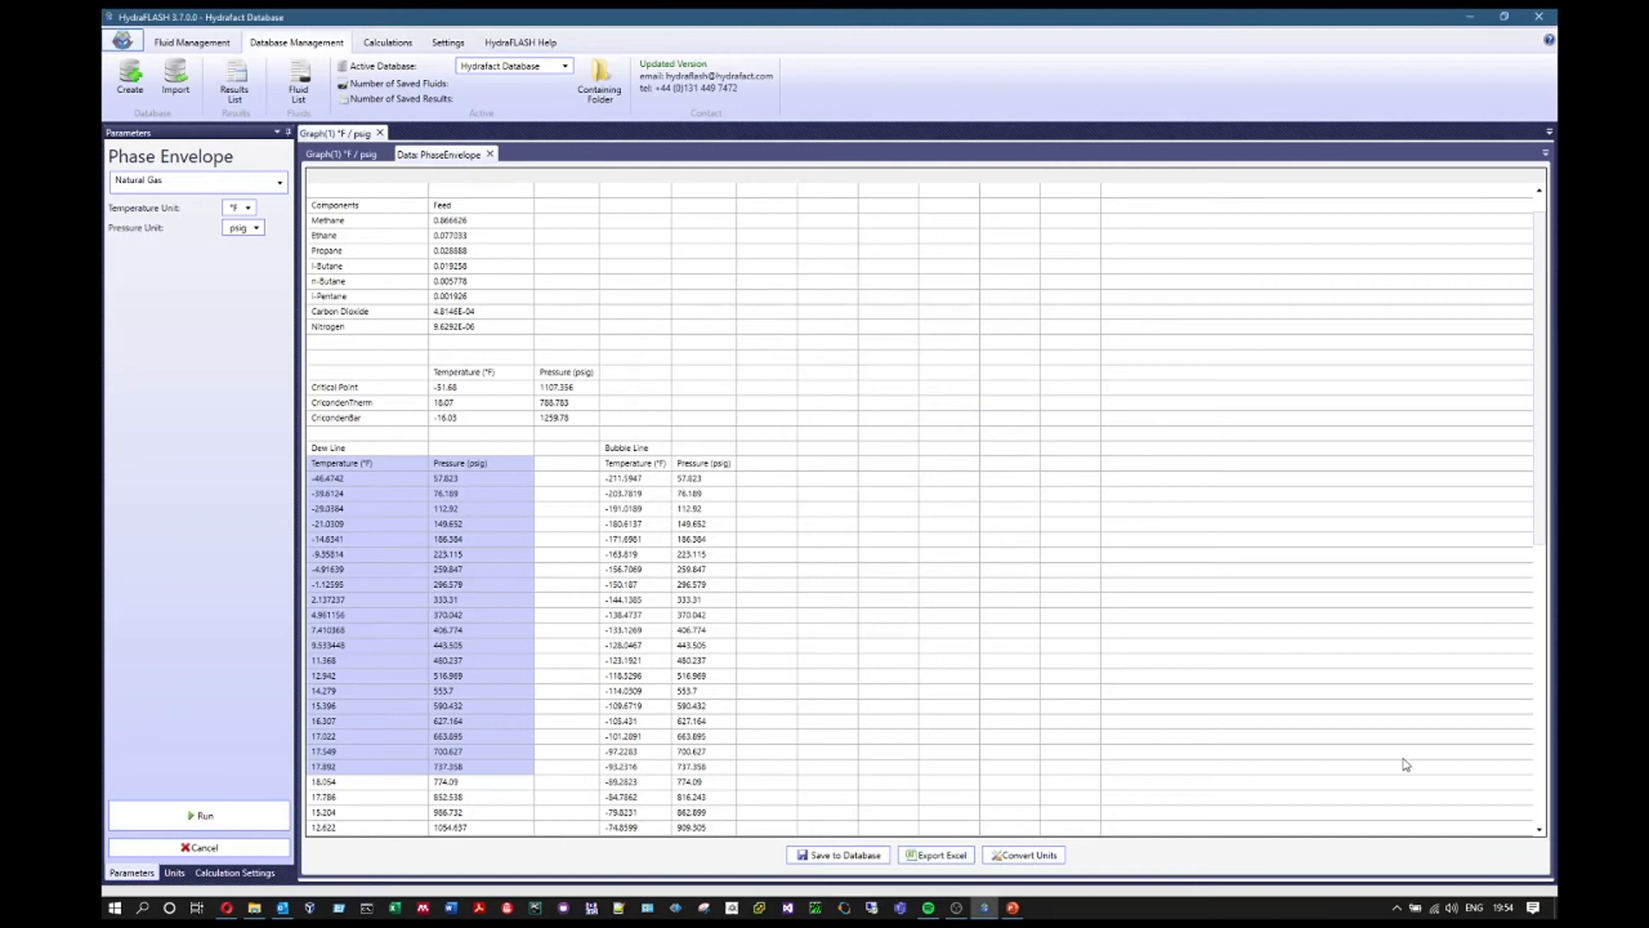
Export the phase envelope data table to an Excel file named Natural Gas in the Desktop folder
left_click(928, 855)
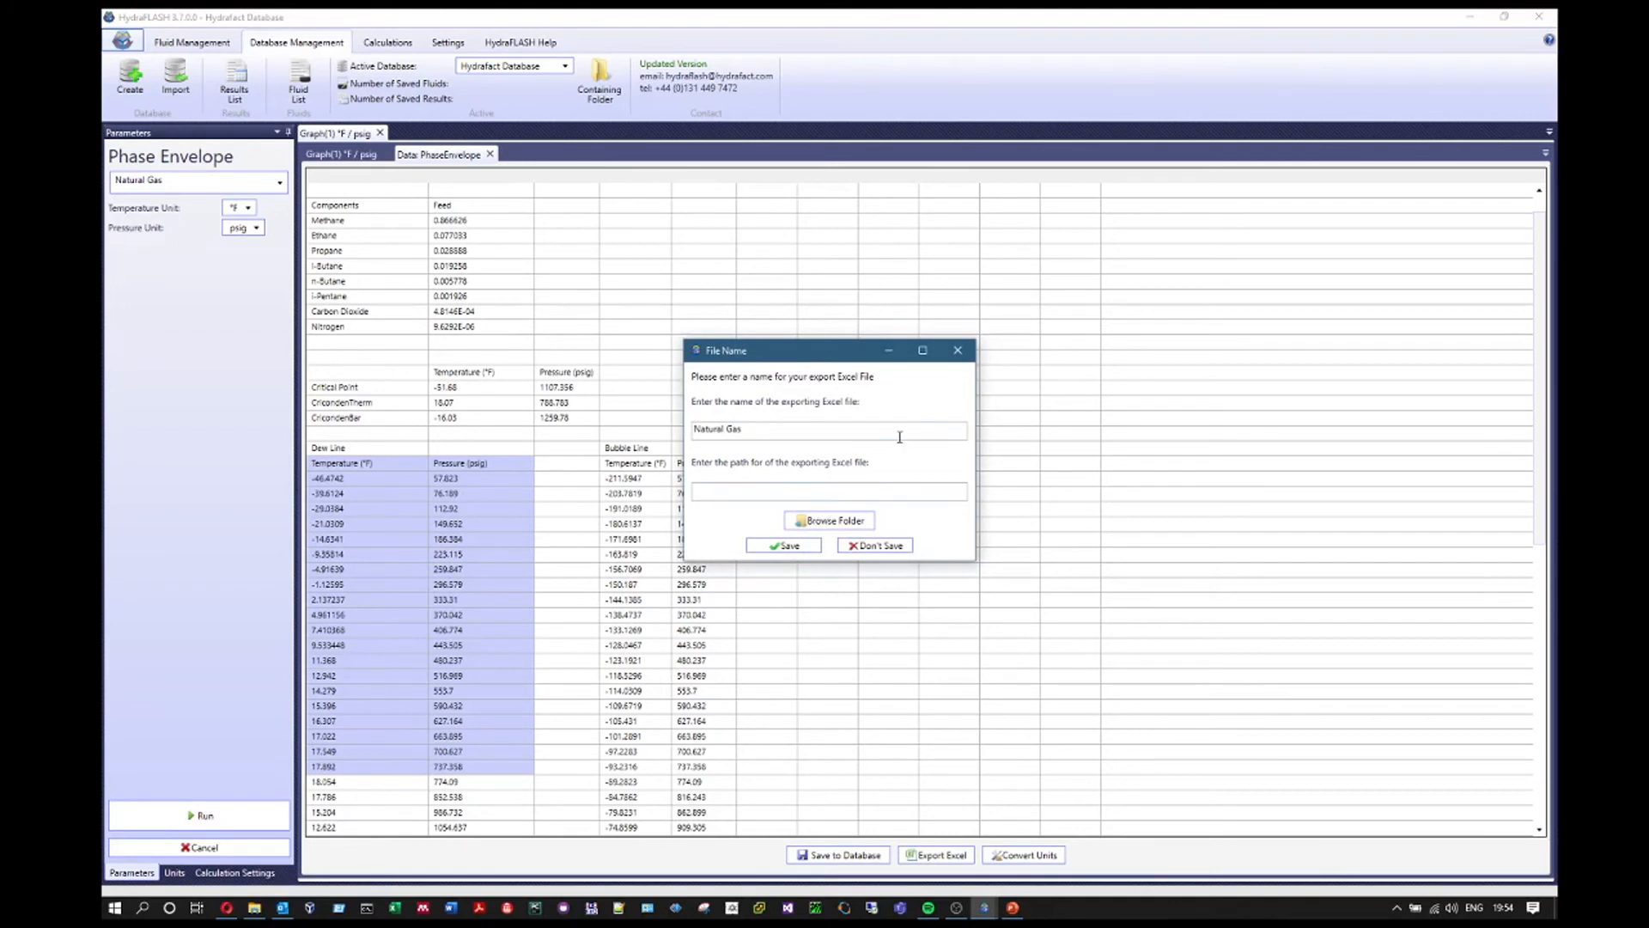
left_click_drag(770, 428, 532, 439)
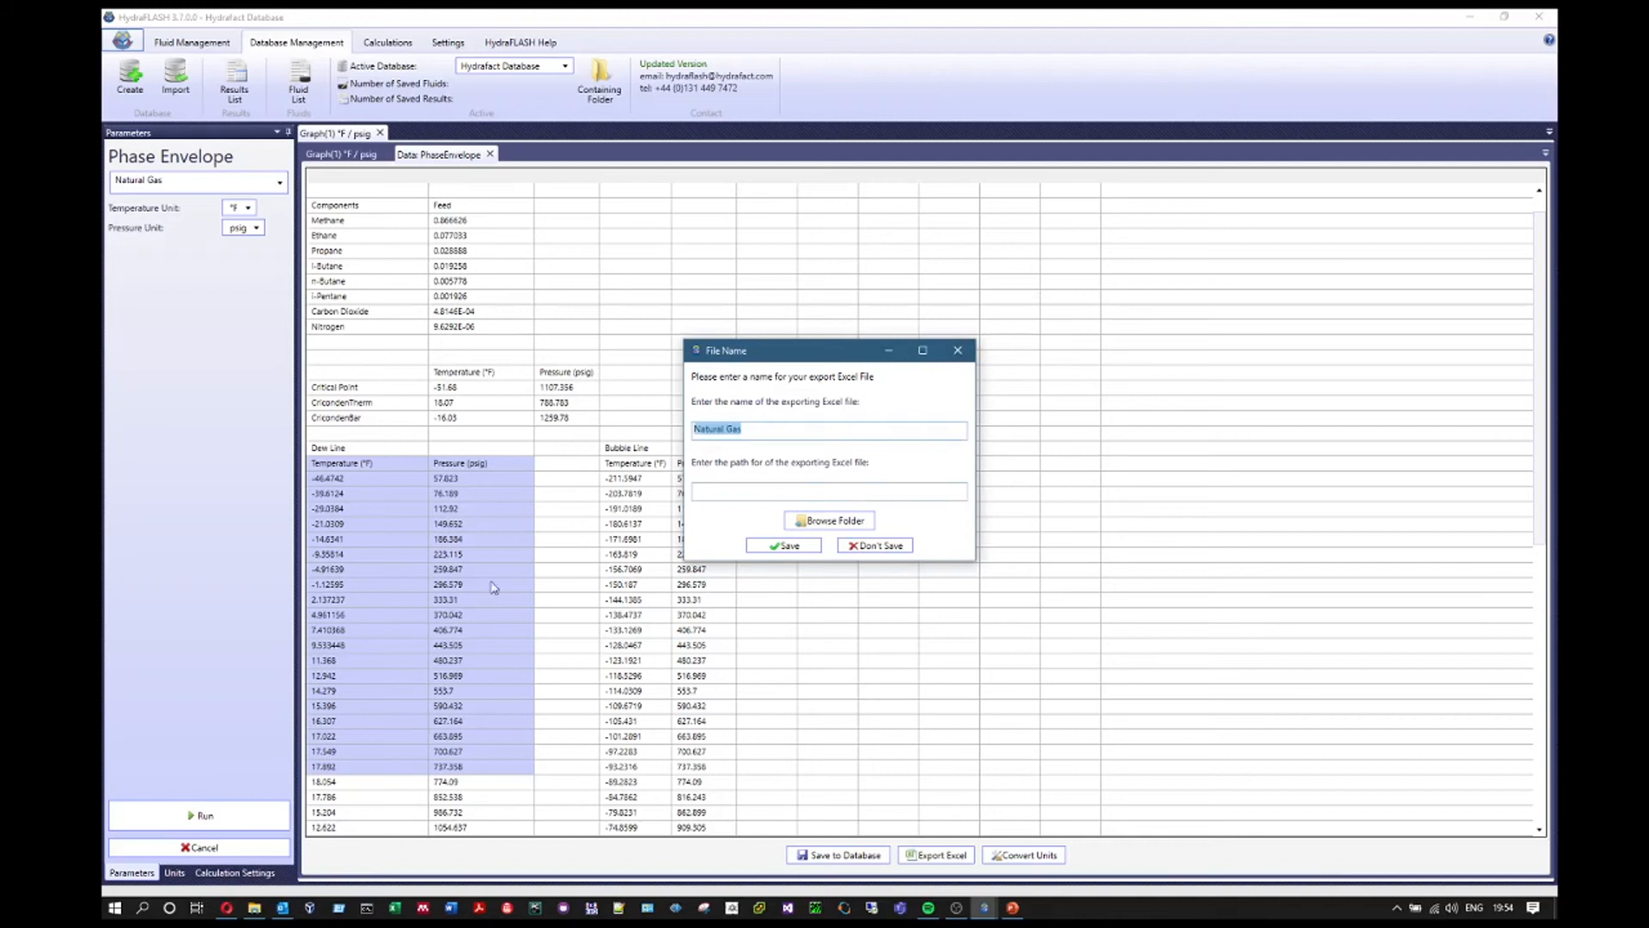
left_click(829, 521)
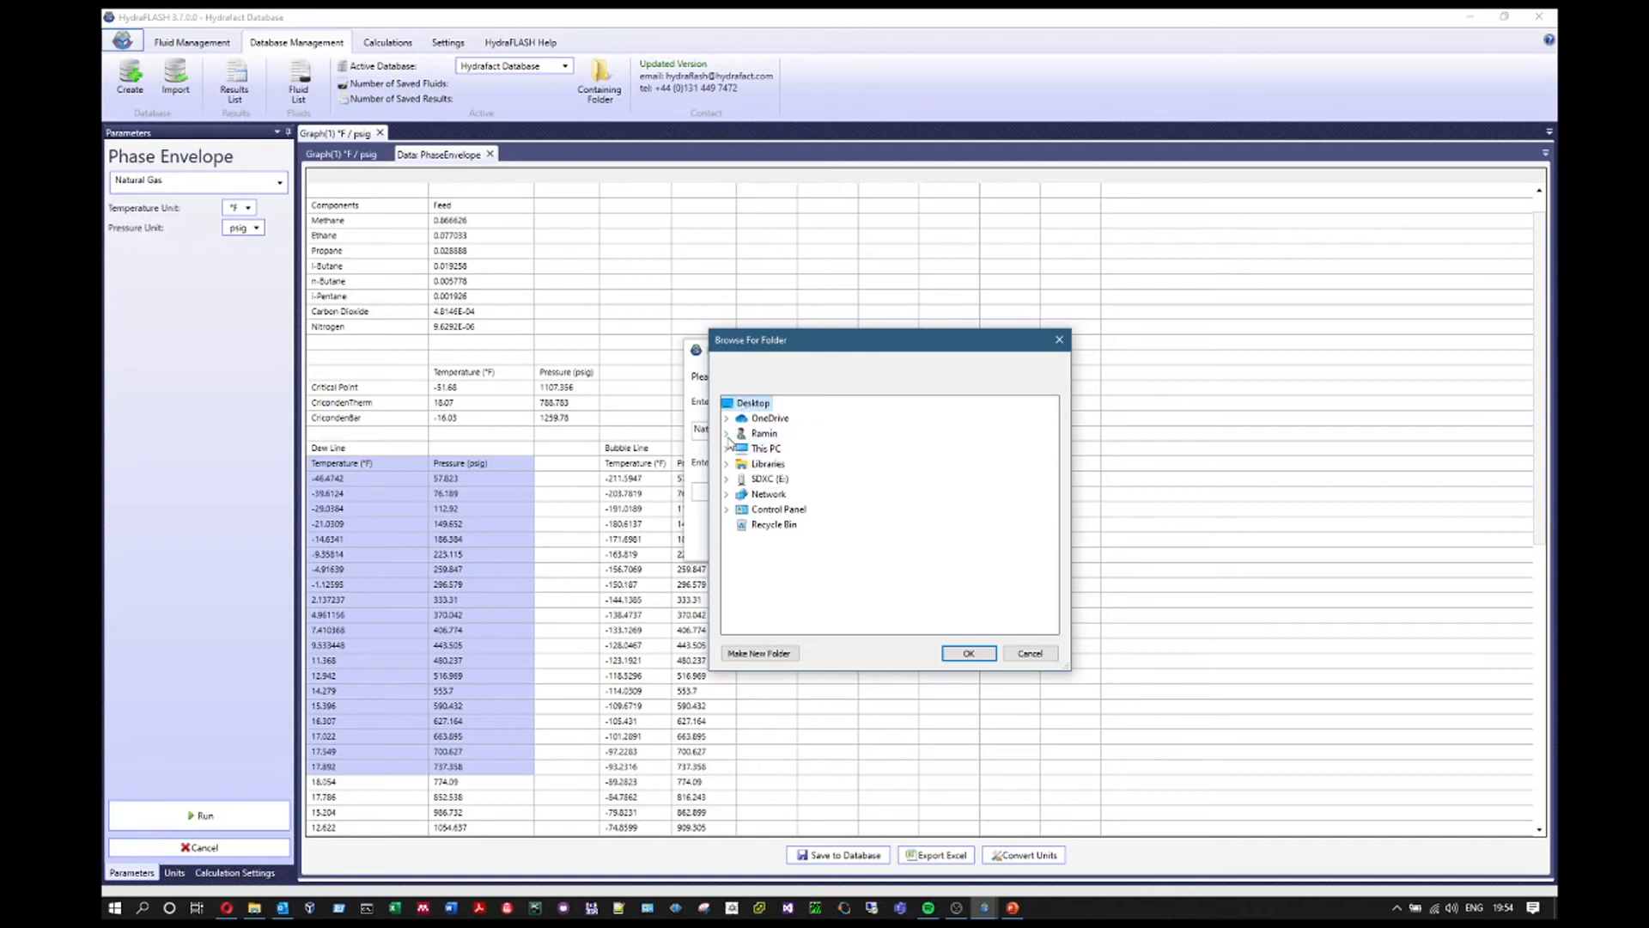
left_click(975, 651)
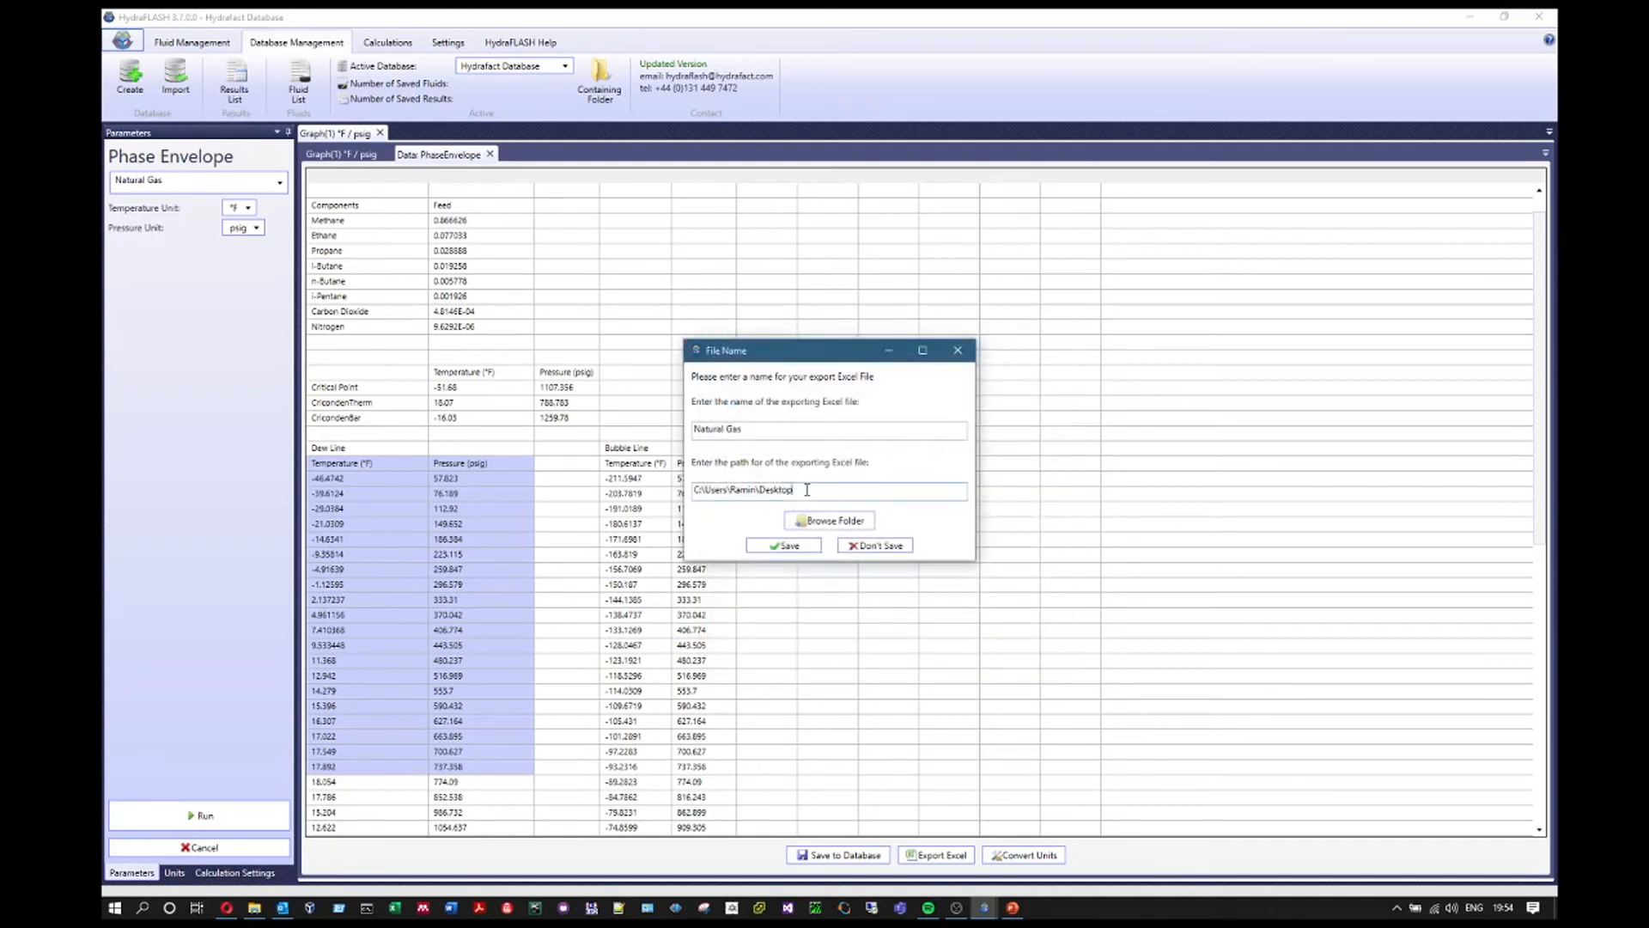
left_click_drag(806, 489, 607, 497)
left_click(741, 489)
left_click(814, 551)
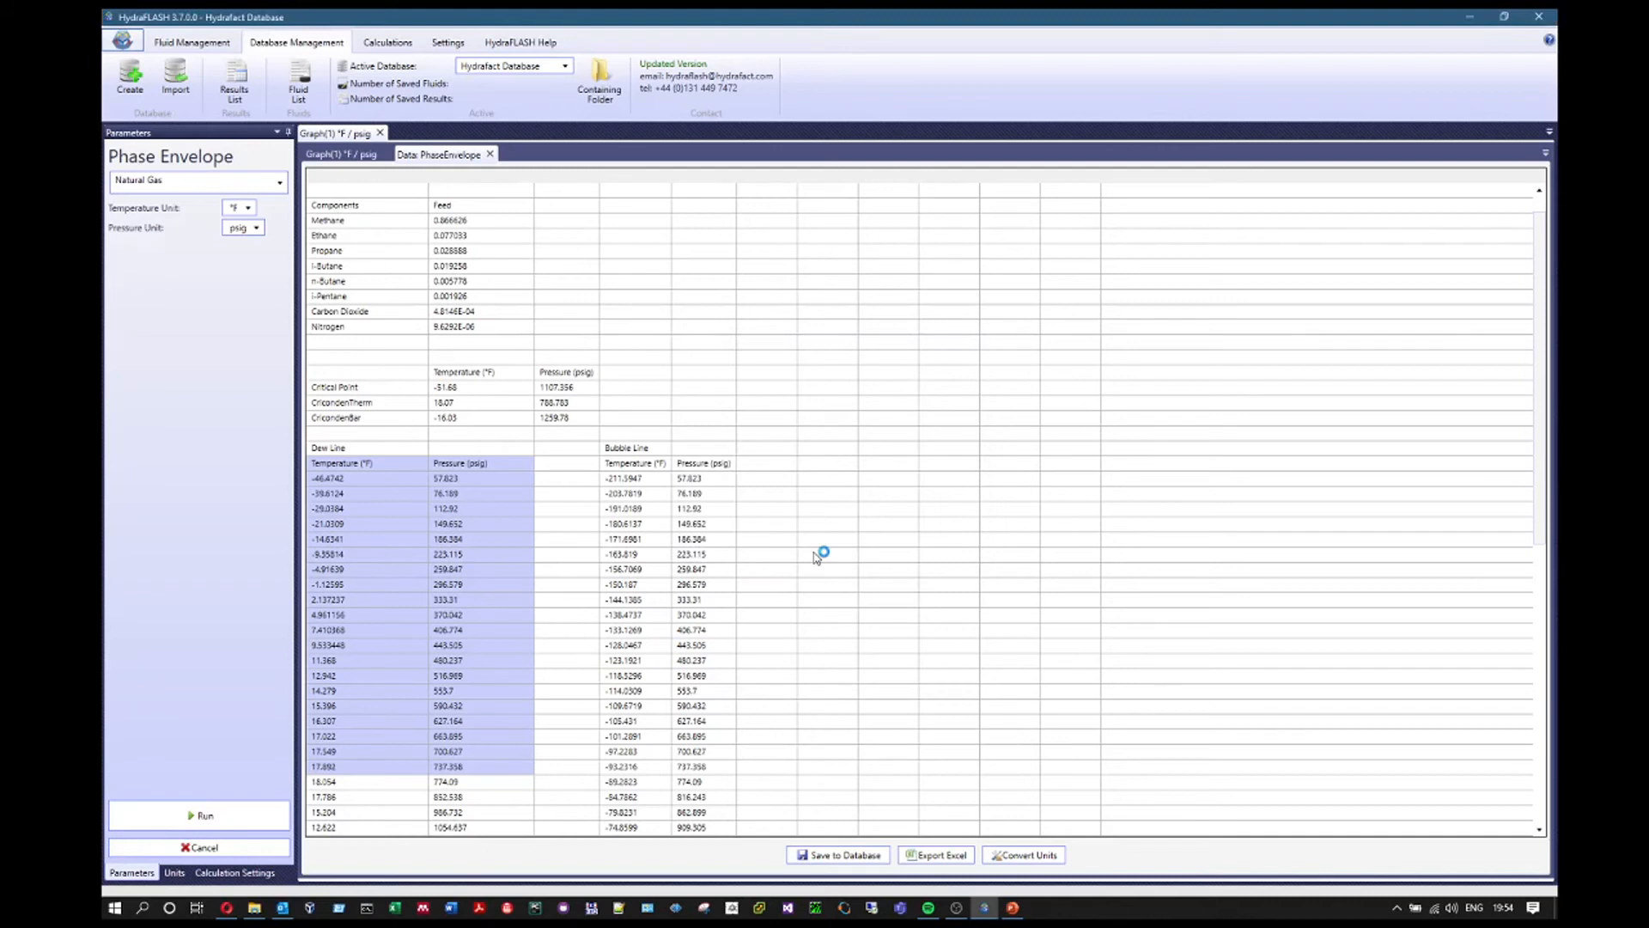
left_click(816, 556)
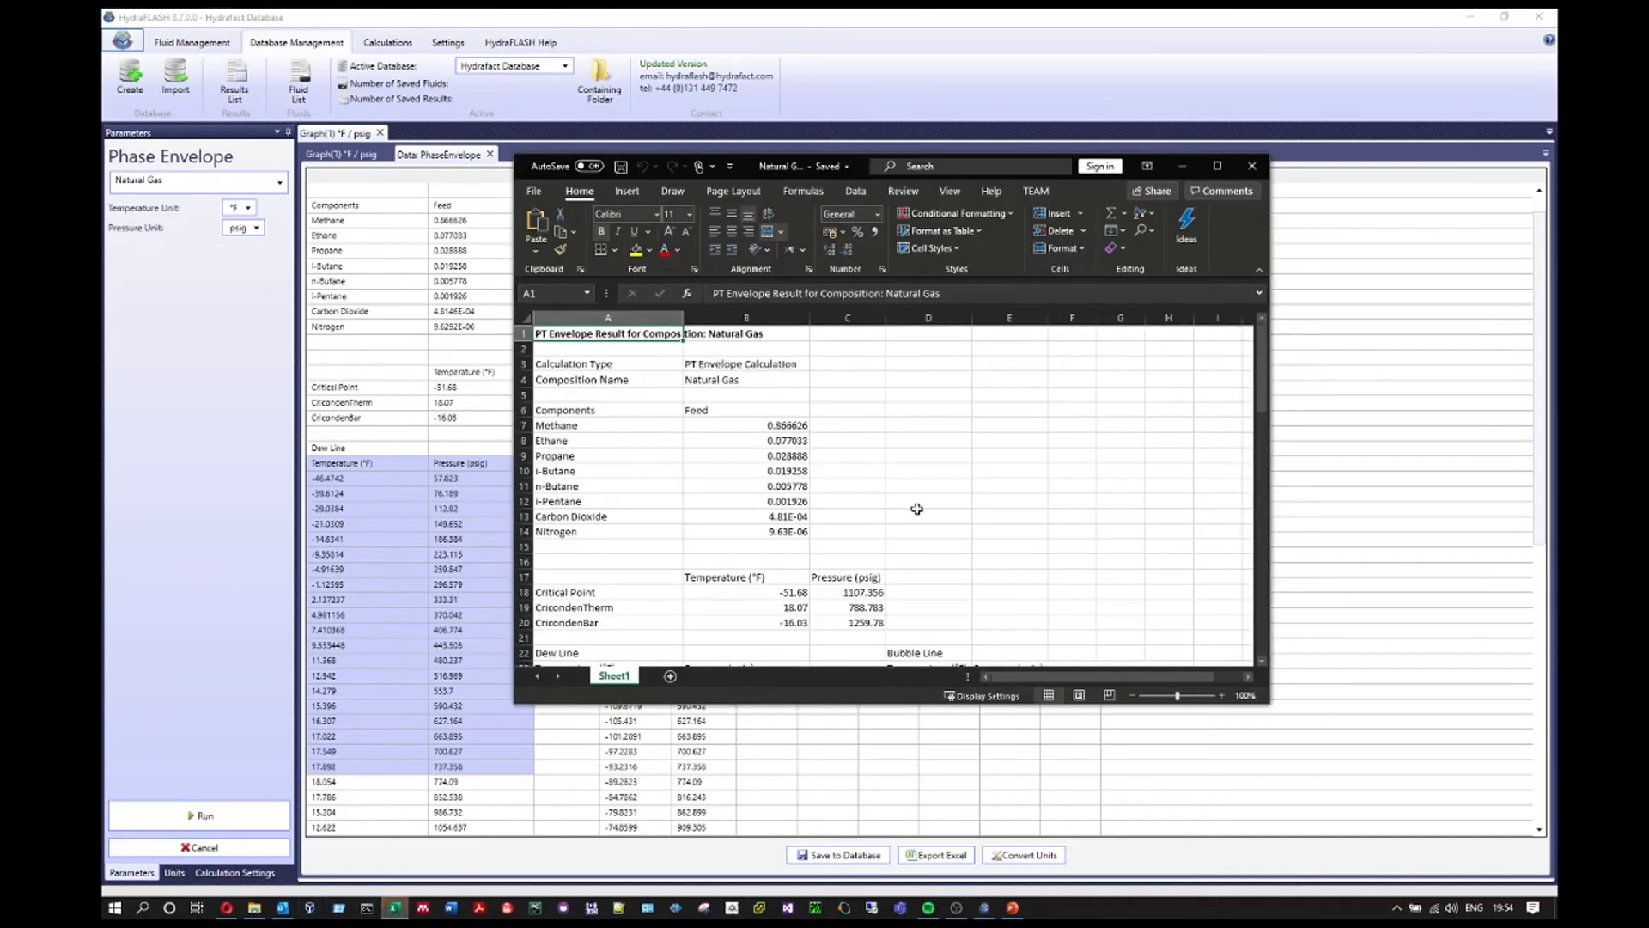
Review the exported workbook from the composition through the dew and bubble lines to the calculation preferences, and close it
scroll(910, 520, "down", 14)
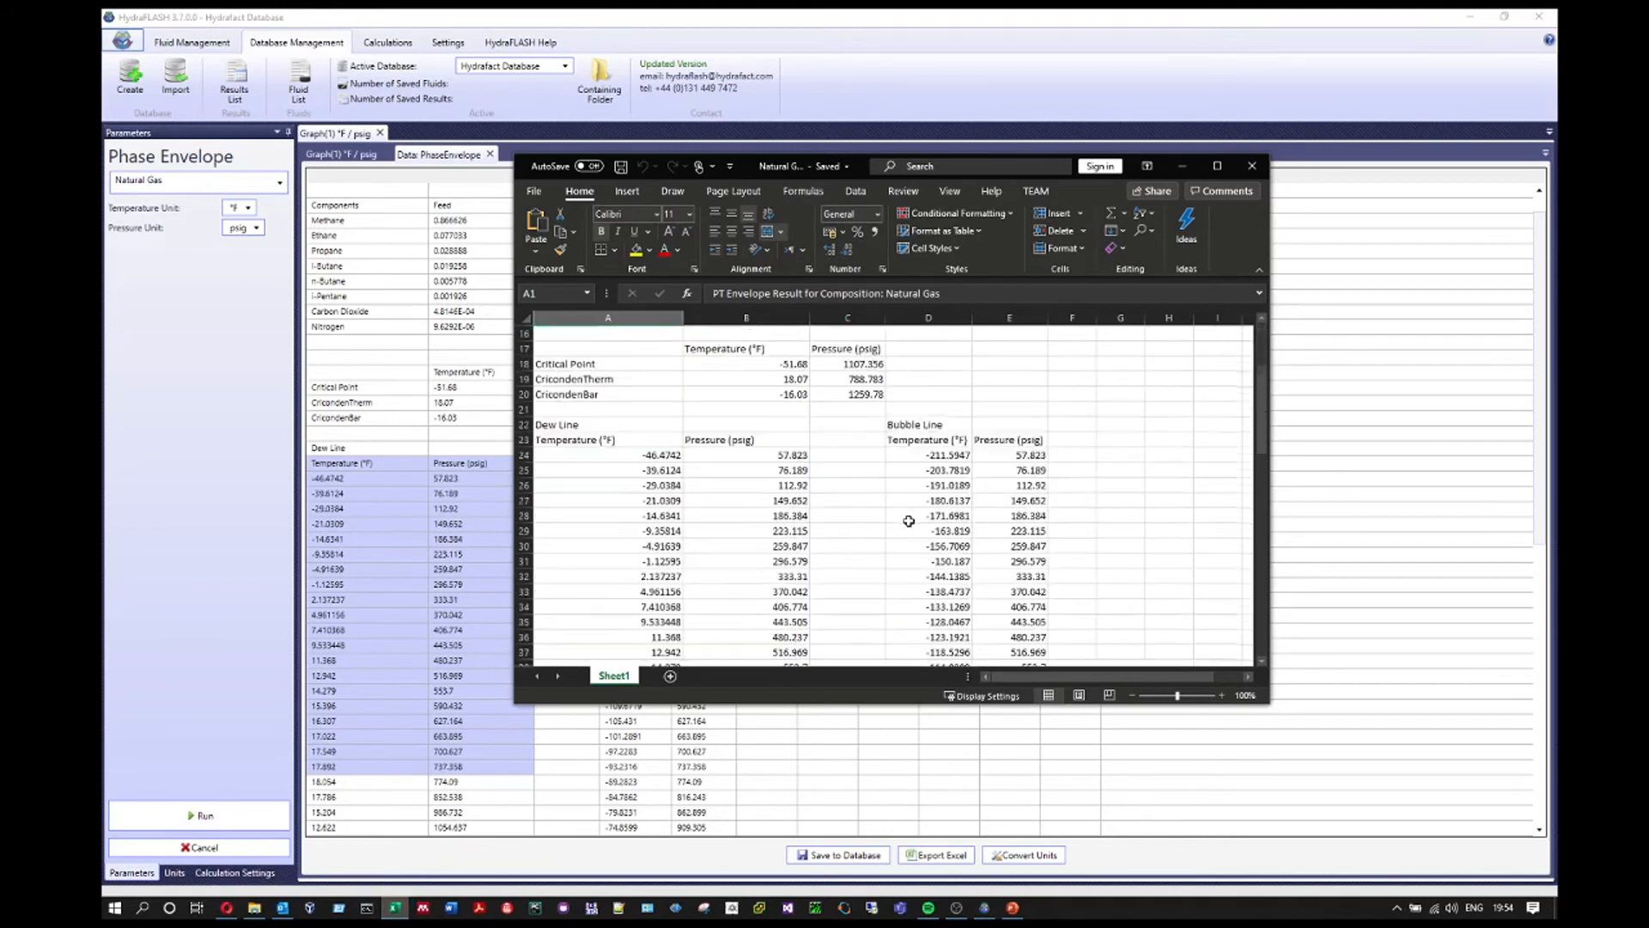
scroll(908, 520, "down", 4)
scroll(909, 519, "up", 6)
scroll(909, 520, "down", 10)
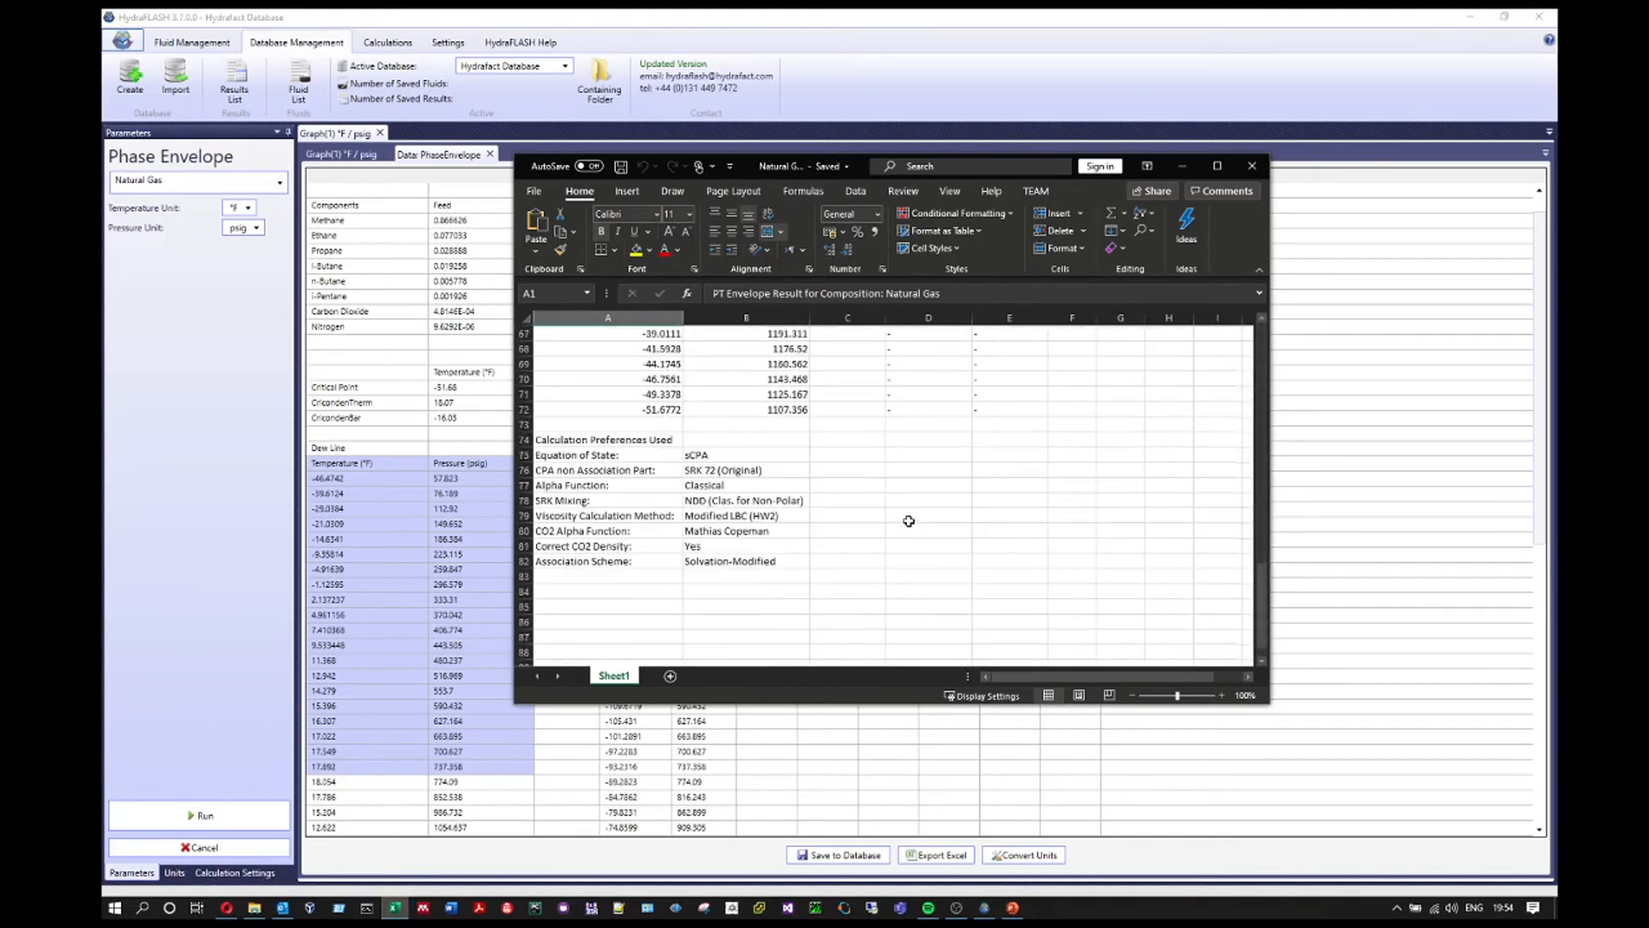
left_click(1251, 166)
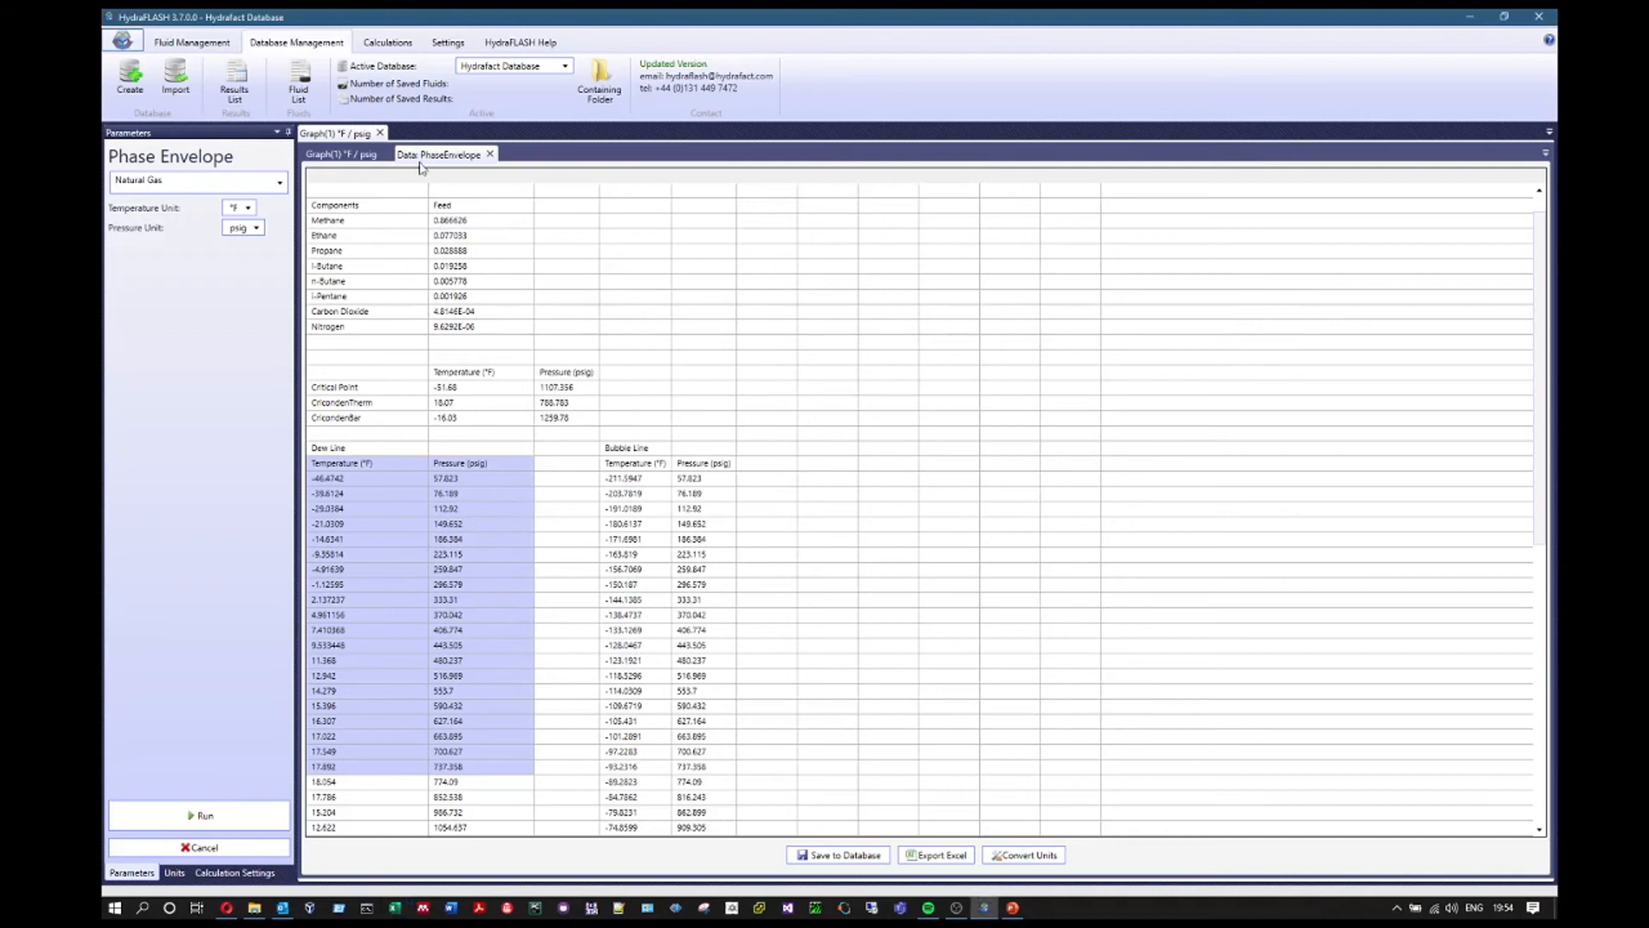
Return to the Natural Gas phase envelope graph and choose ResFluid T3.7 as the input composition
left_click(356, 152)
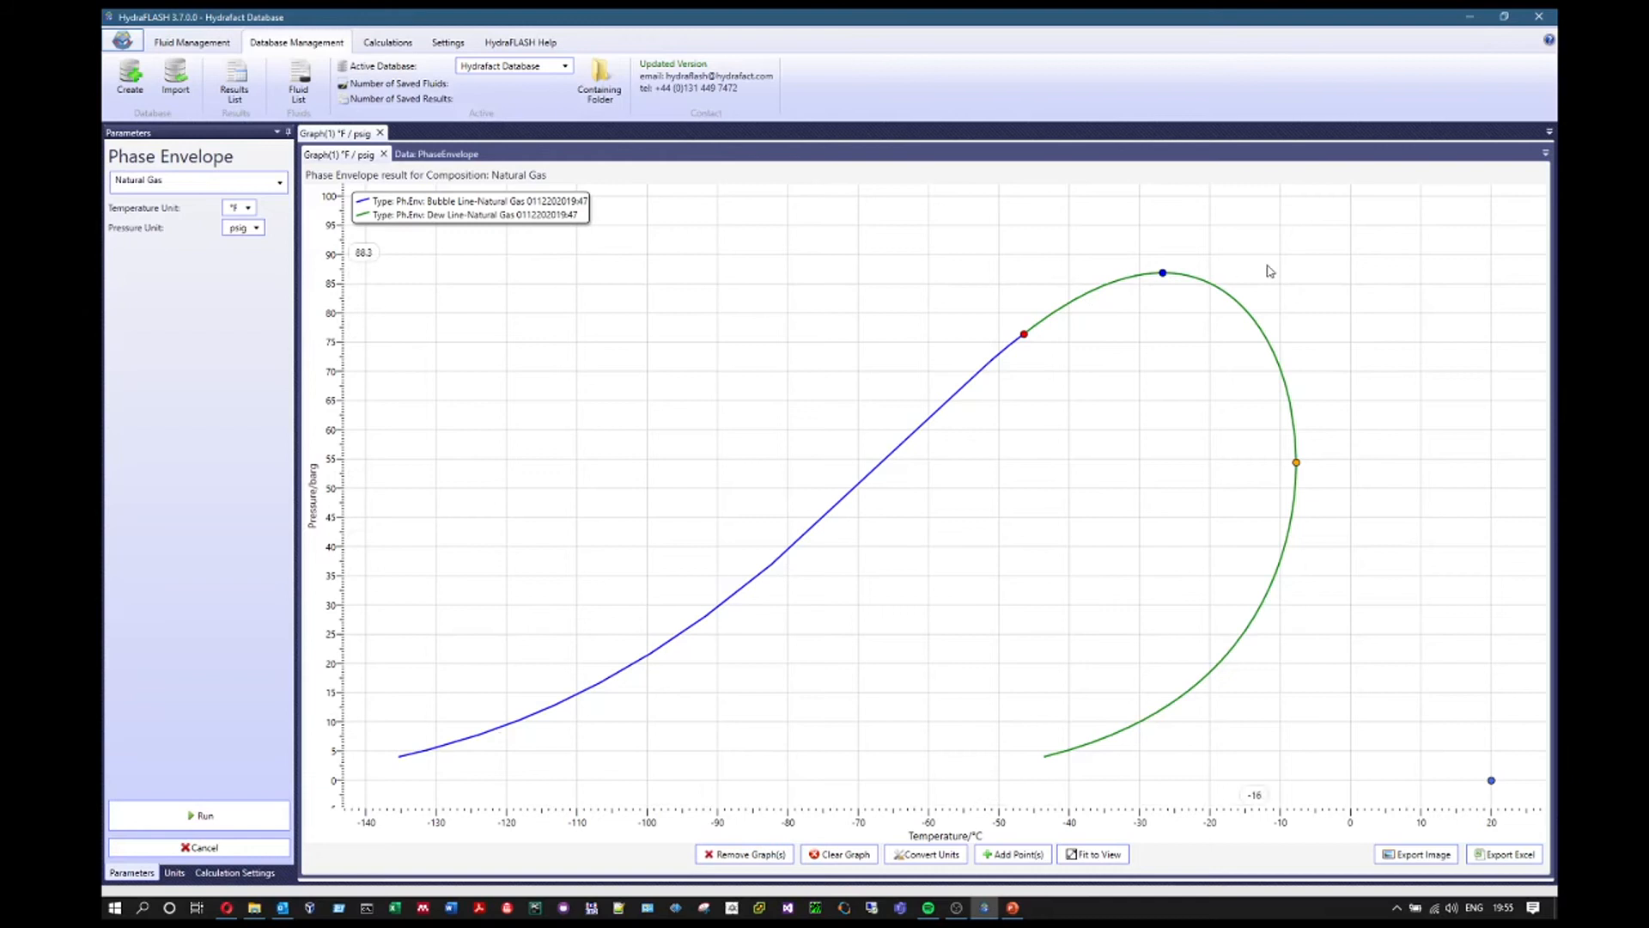
left_click(217, 184)
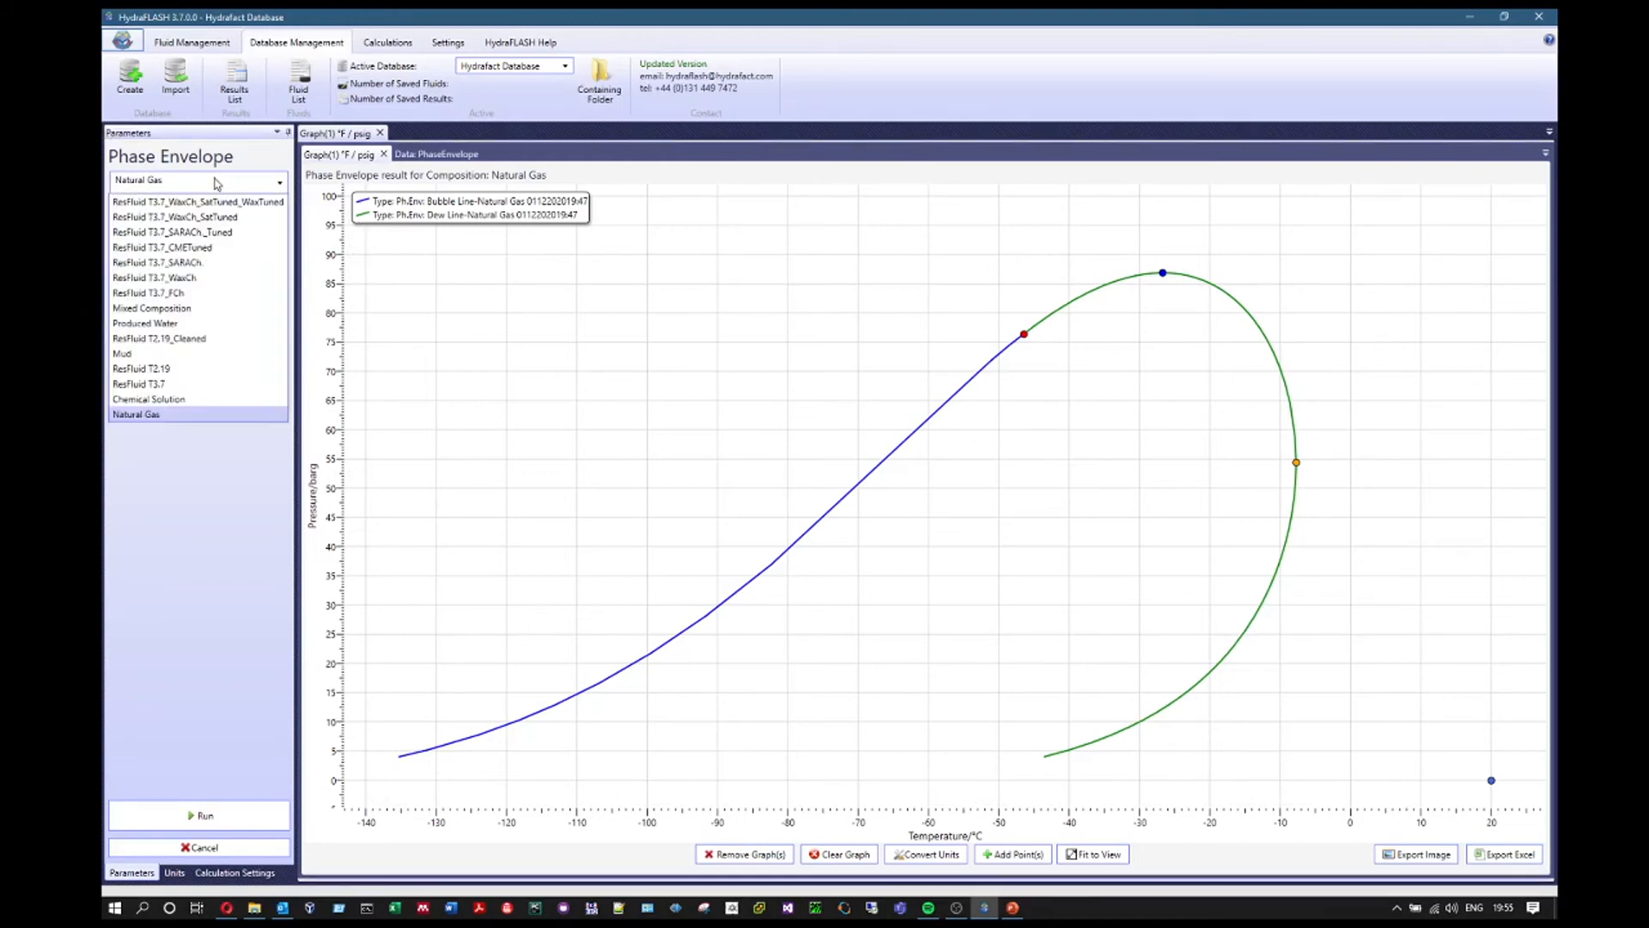
left_click(179, 385)
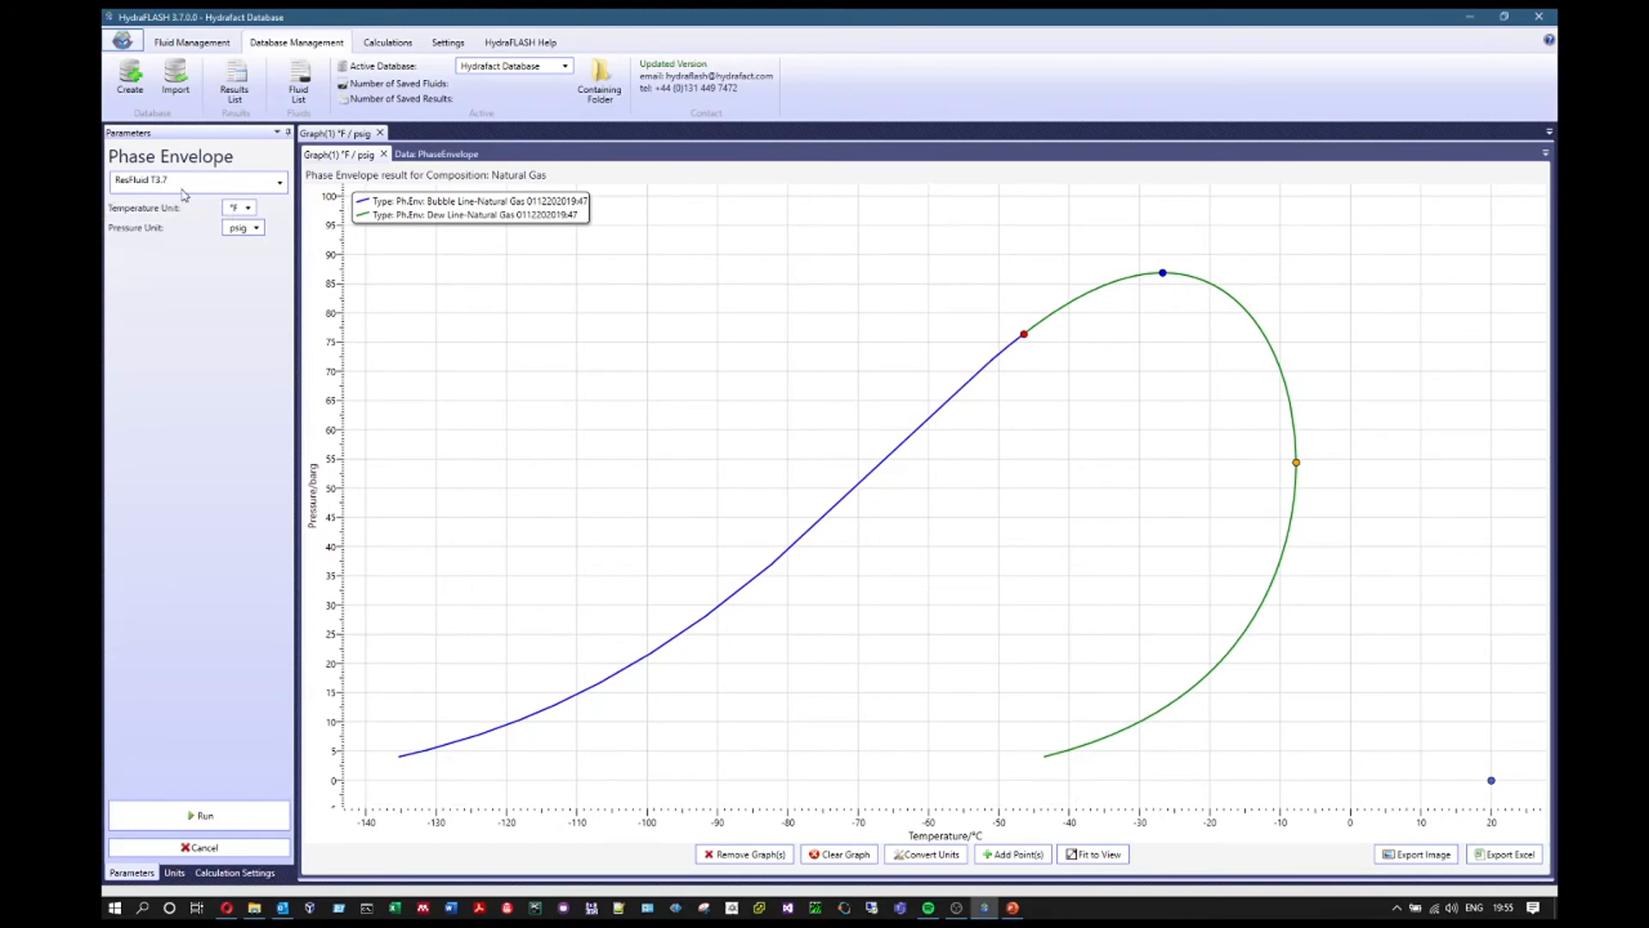
left_click(182, 187)
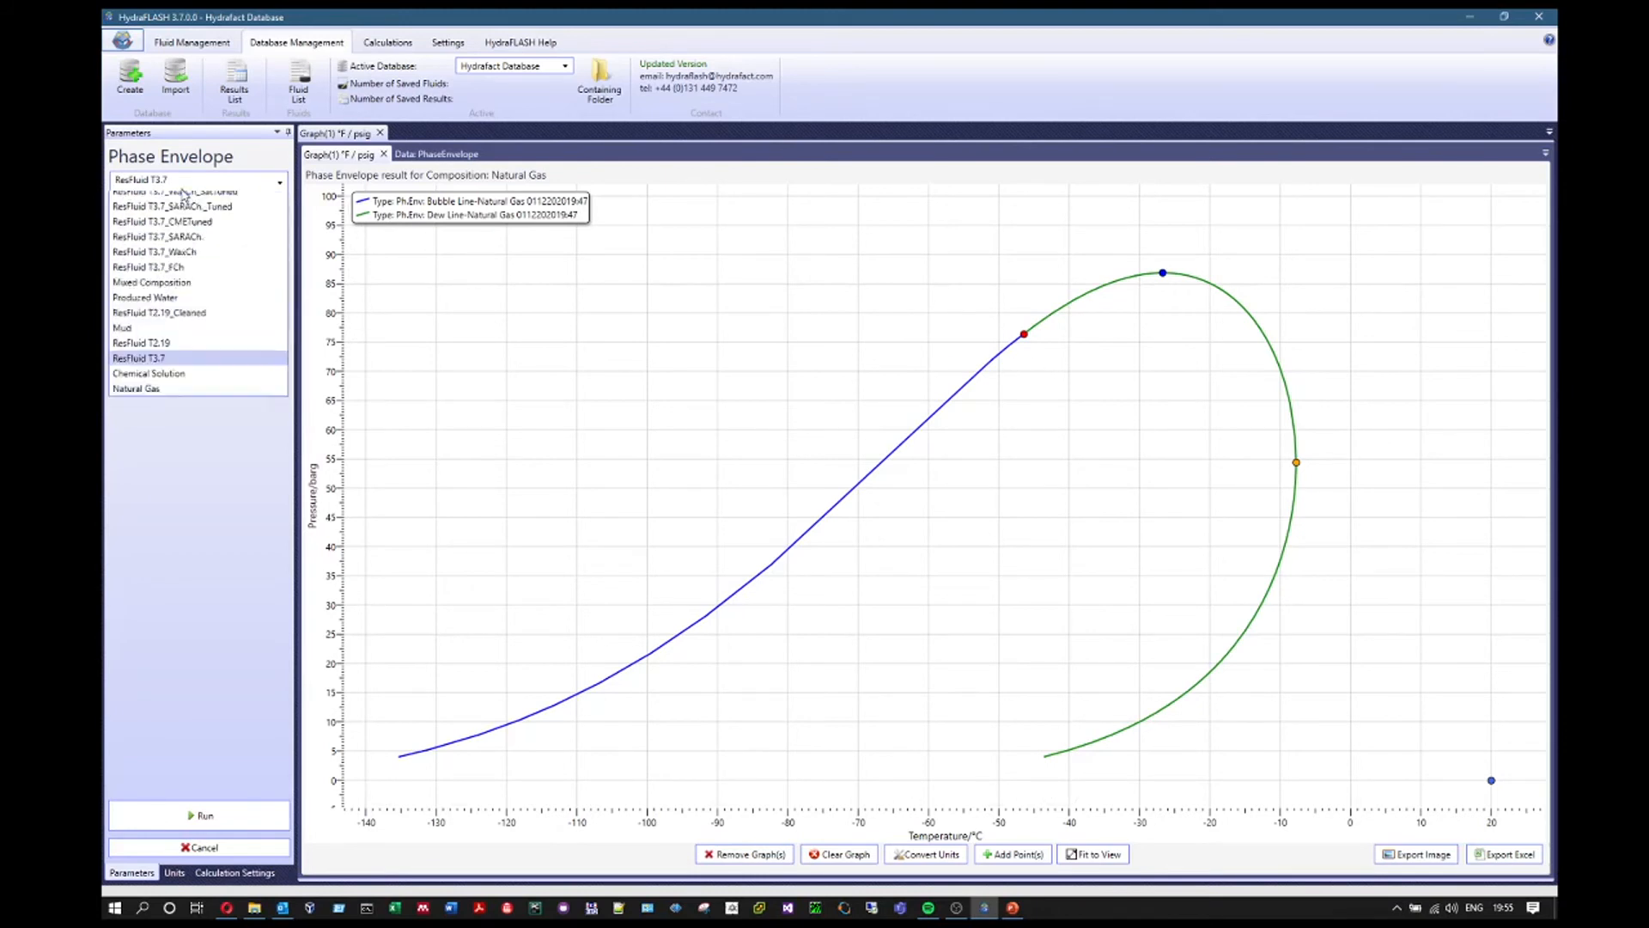
left_click(119, 181)
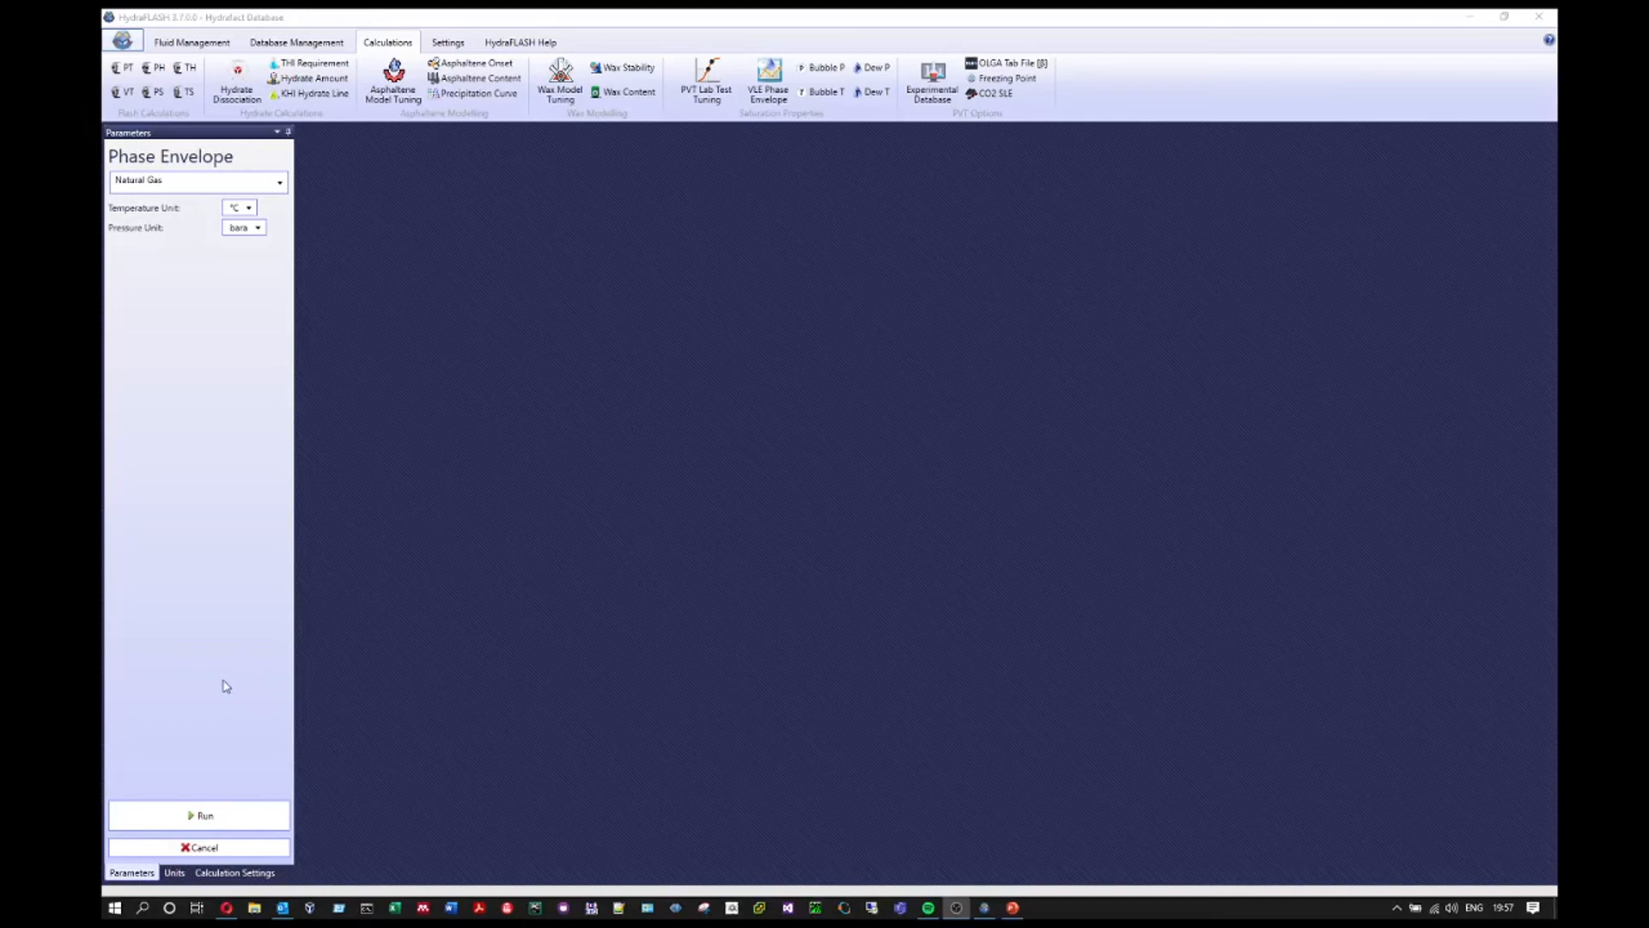
Calculate the Natural Gas phase envelope in °C and bara, and add the ResFluid T3.7 envelope to the same graph
left_click(200, 815)
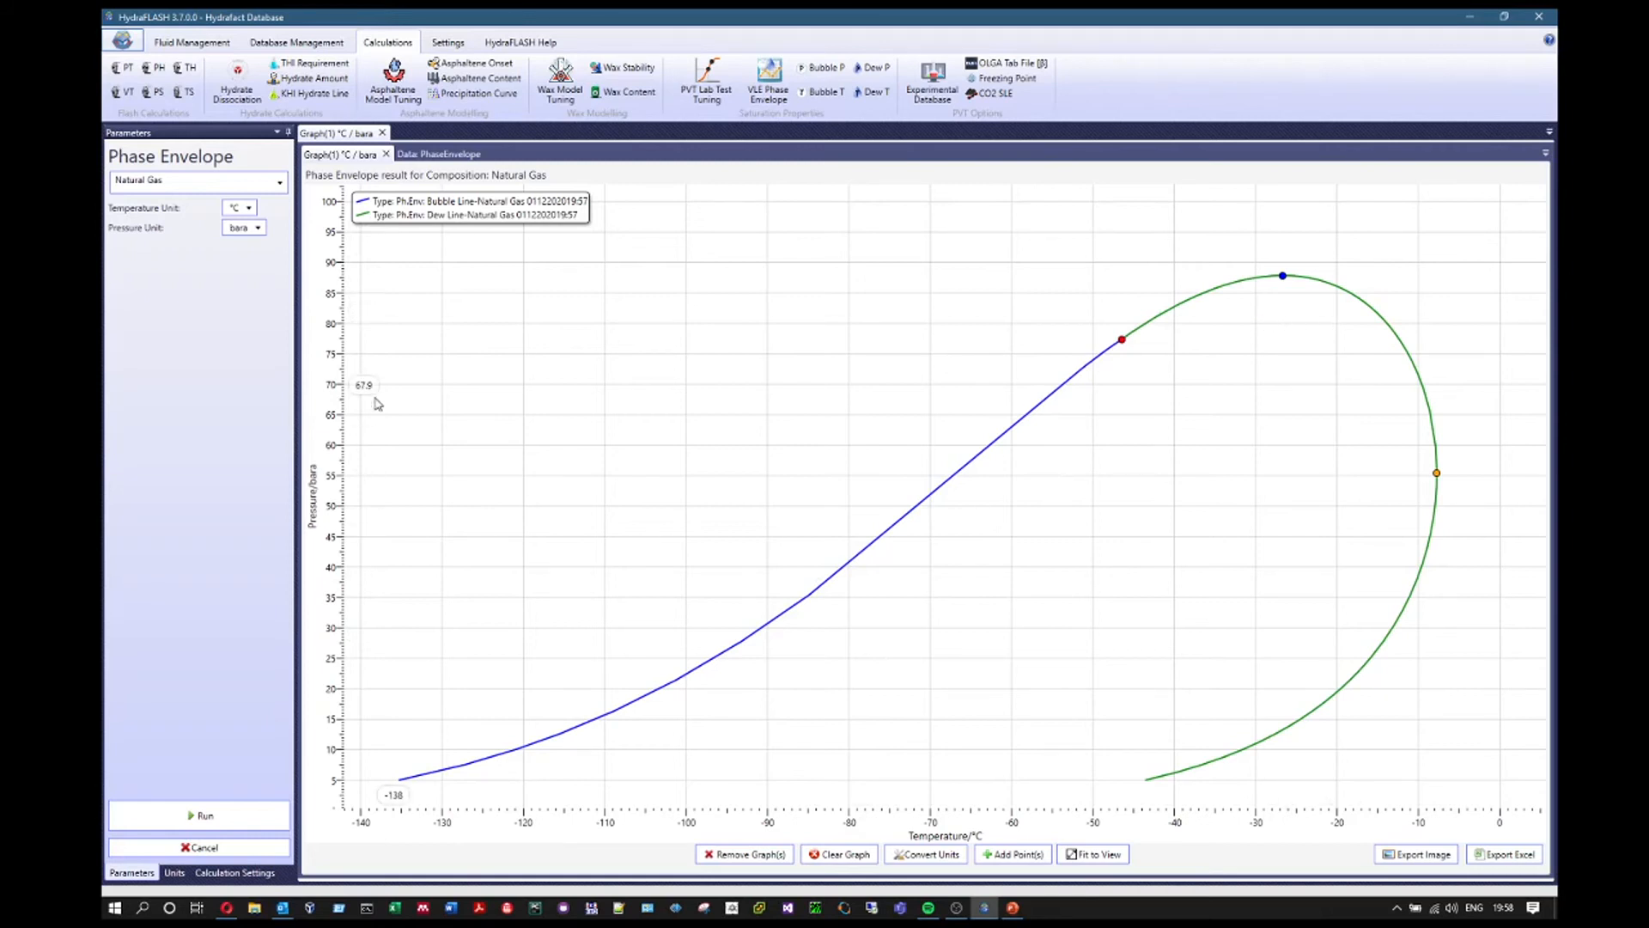
left_click(184, 189)
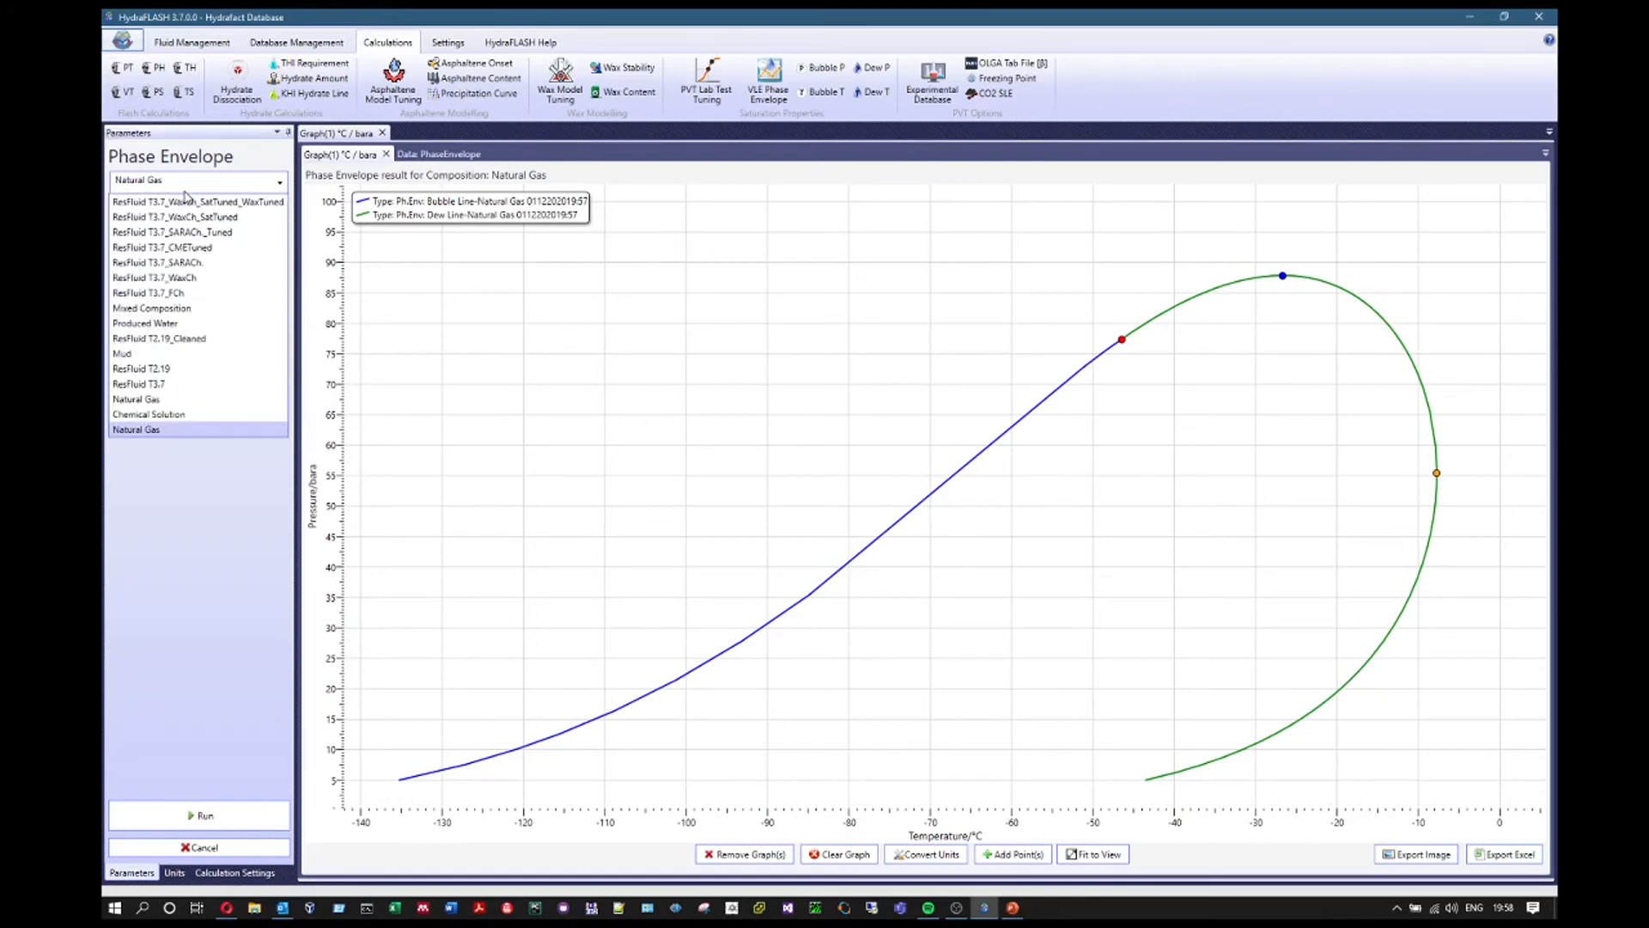
left_click(182, 384)
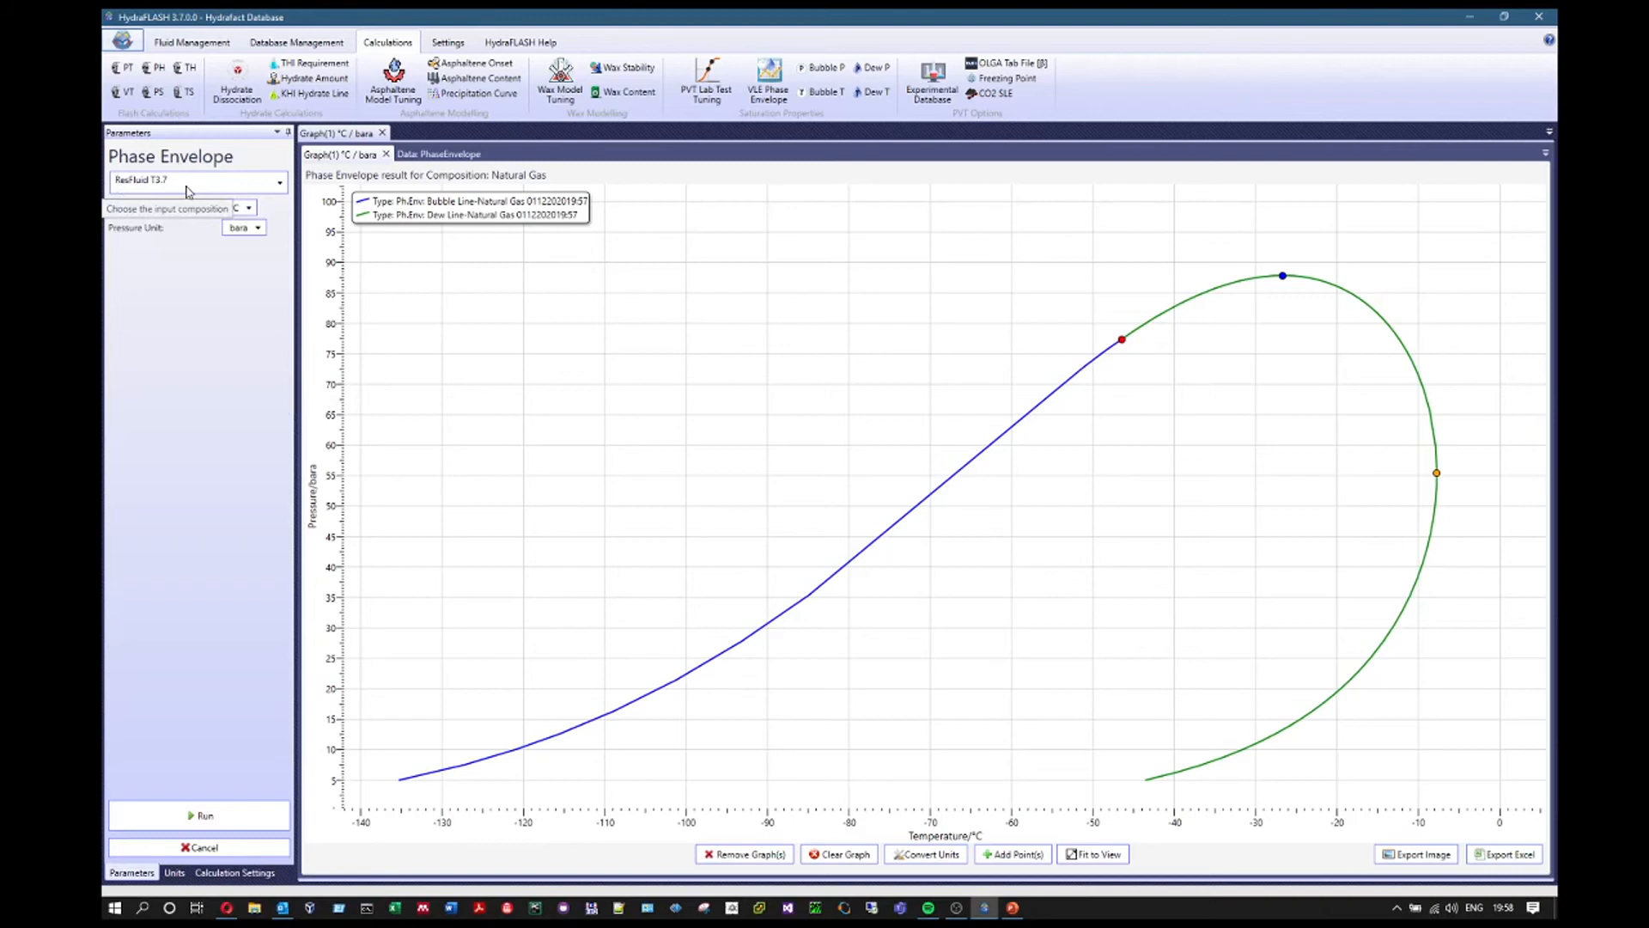
left_click(202, 815)
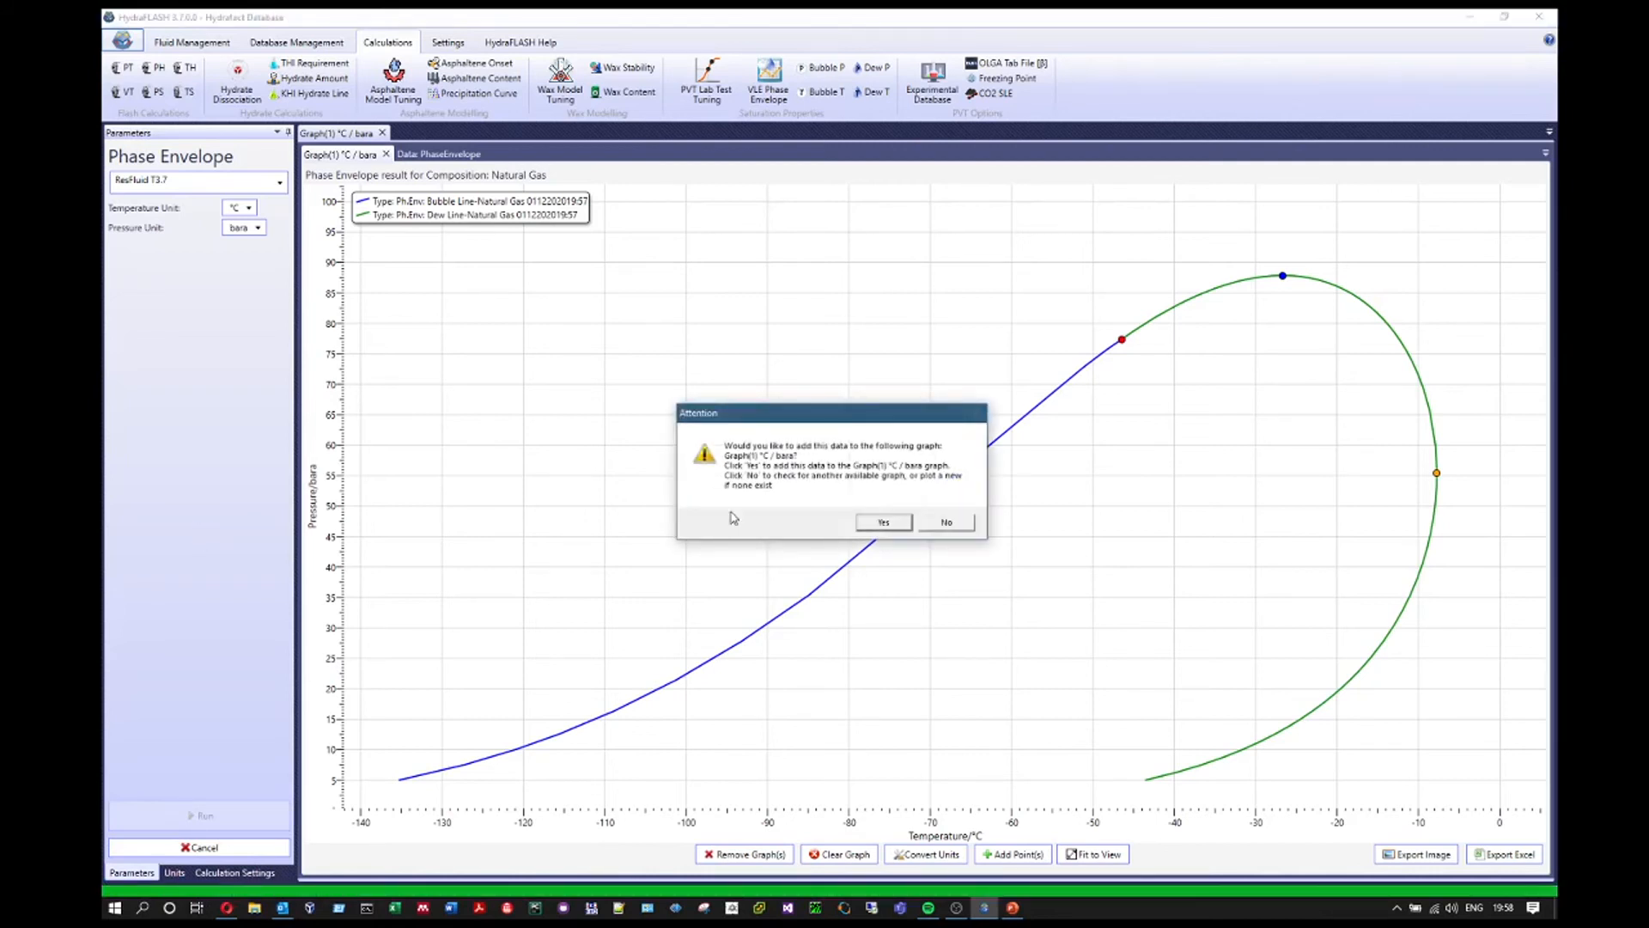
left_click_drag(820, 421, 738, 353)
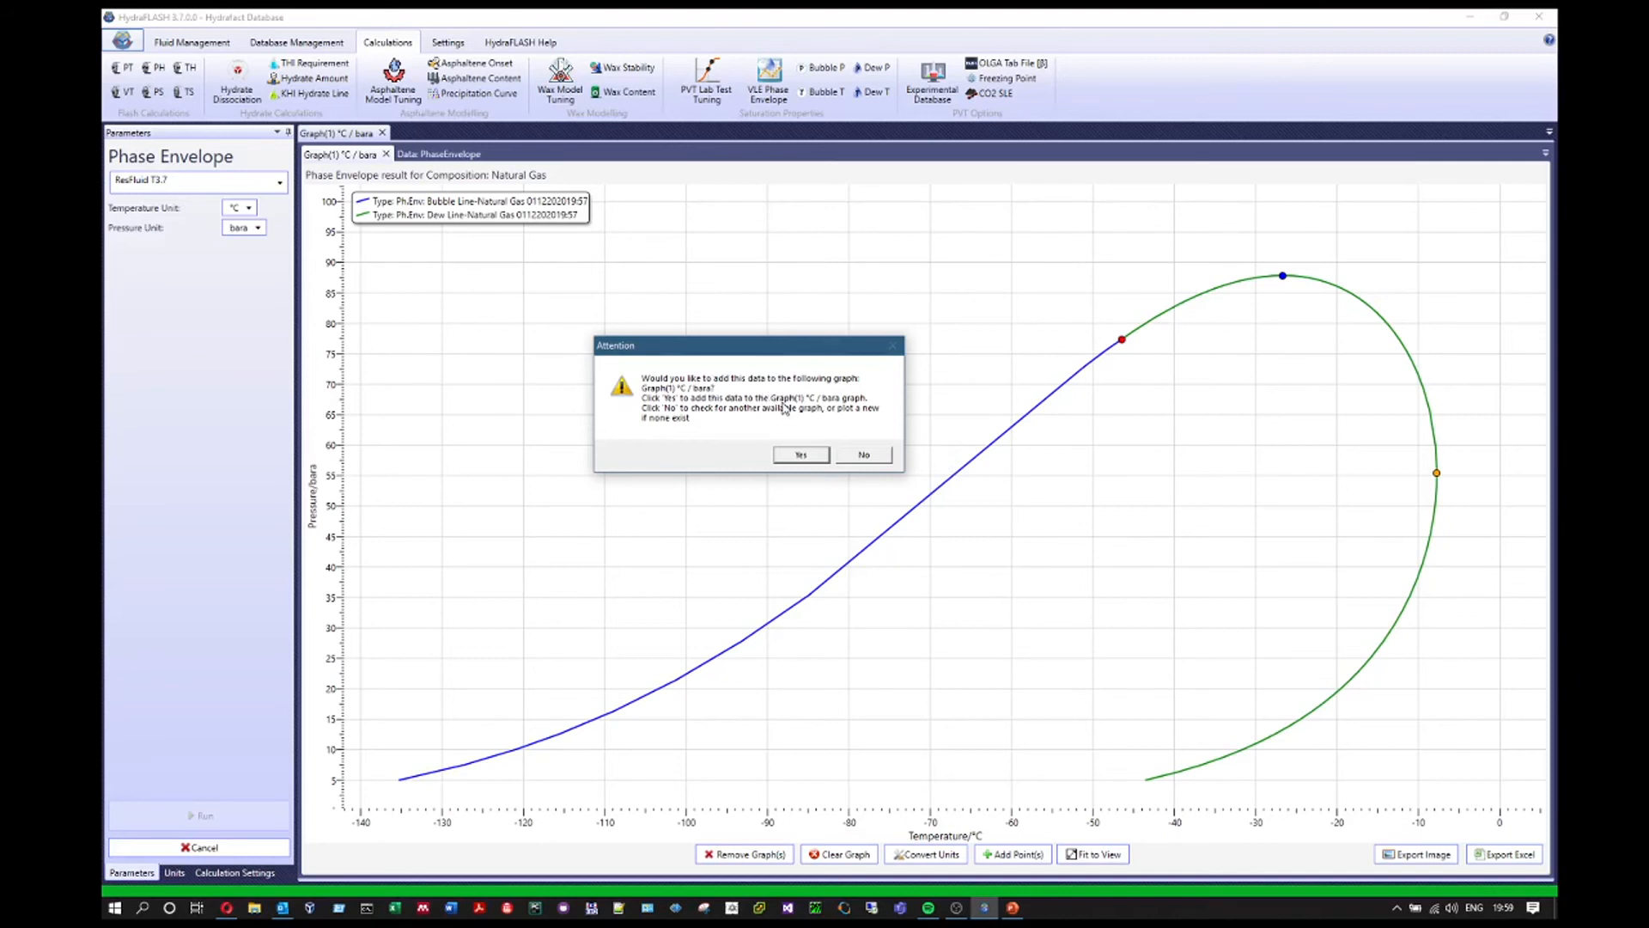
left_click(801, 456)
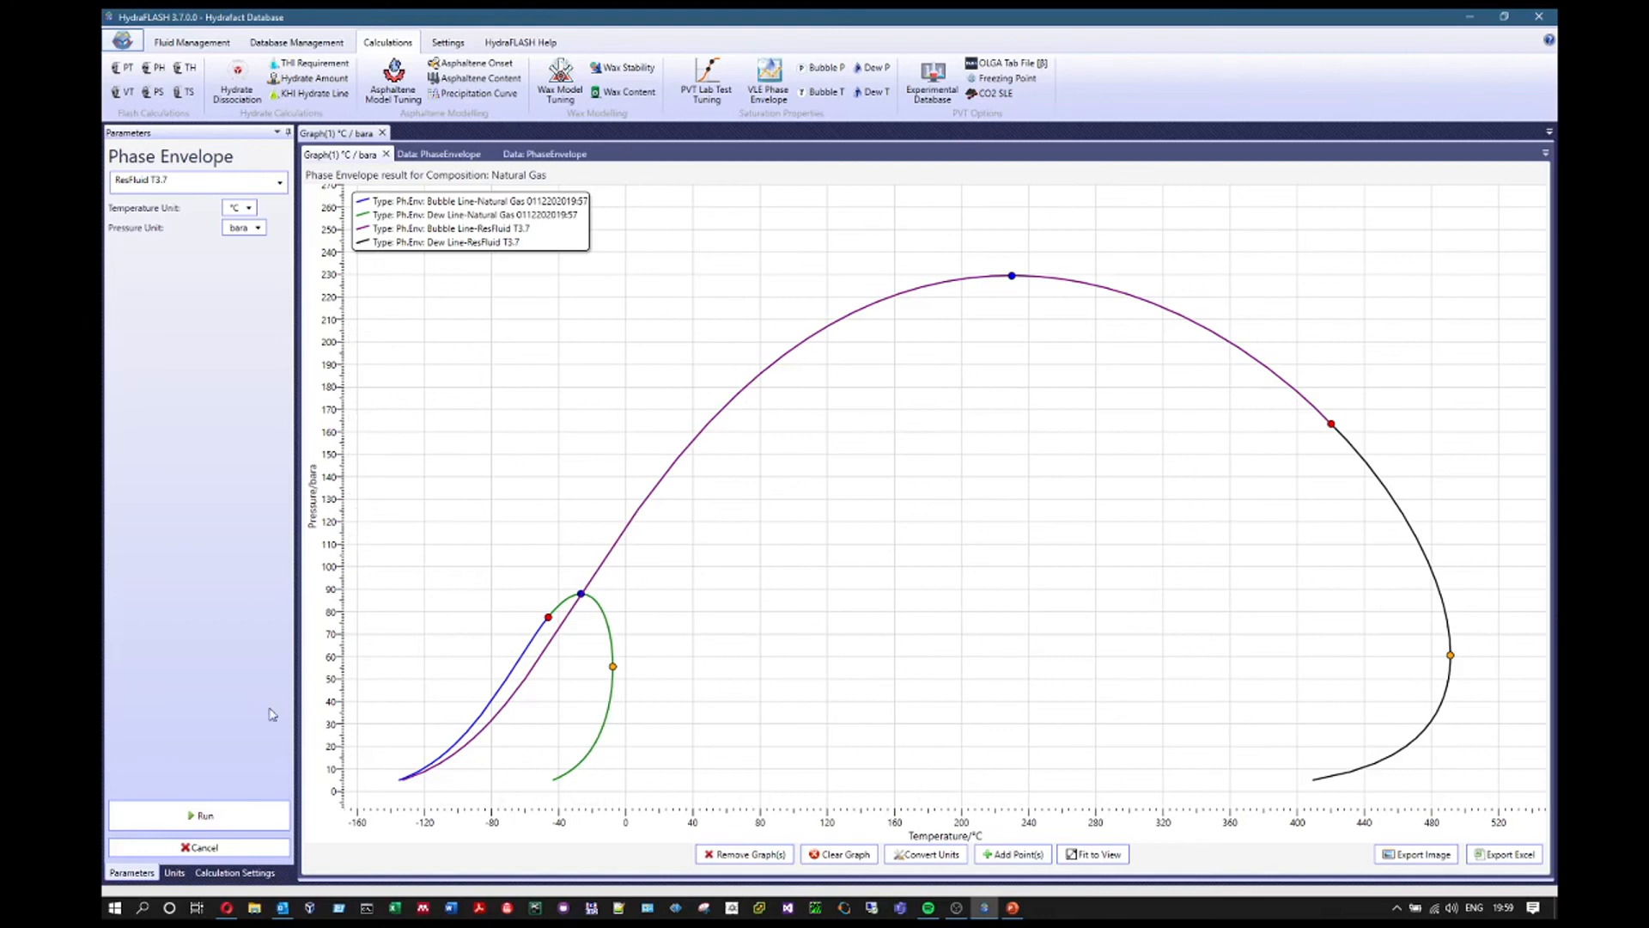
Recalculate the ResFluid T3.7 phase envelope onto a separate new graph and compare it with the first graph
left_click(217, 819)
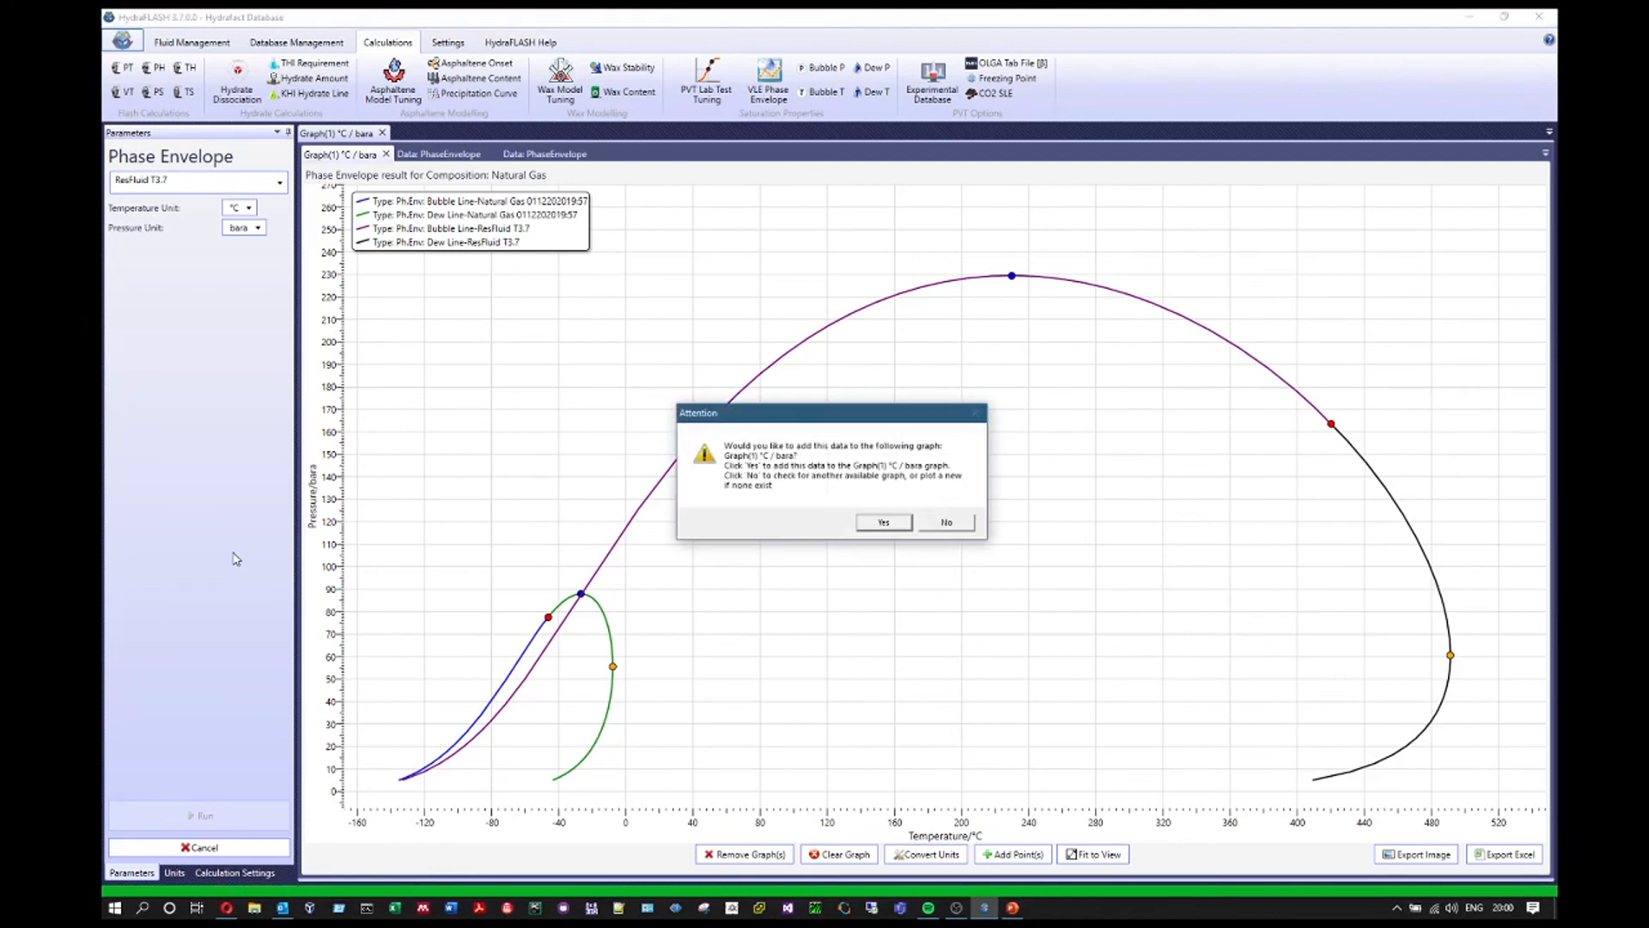
left_click(967, 527)
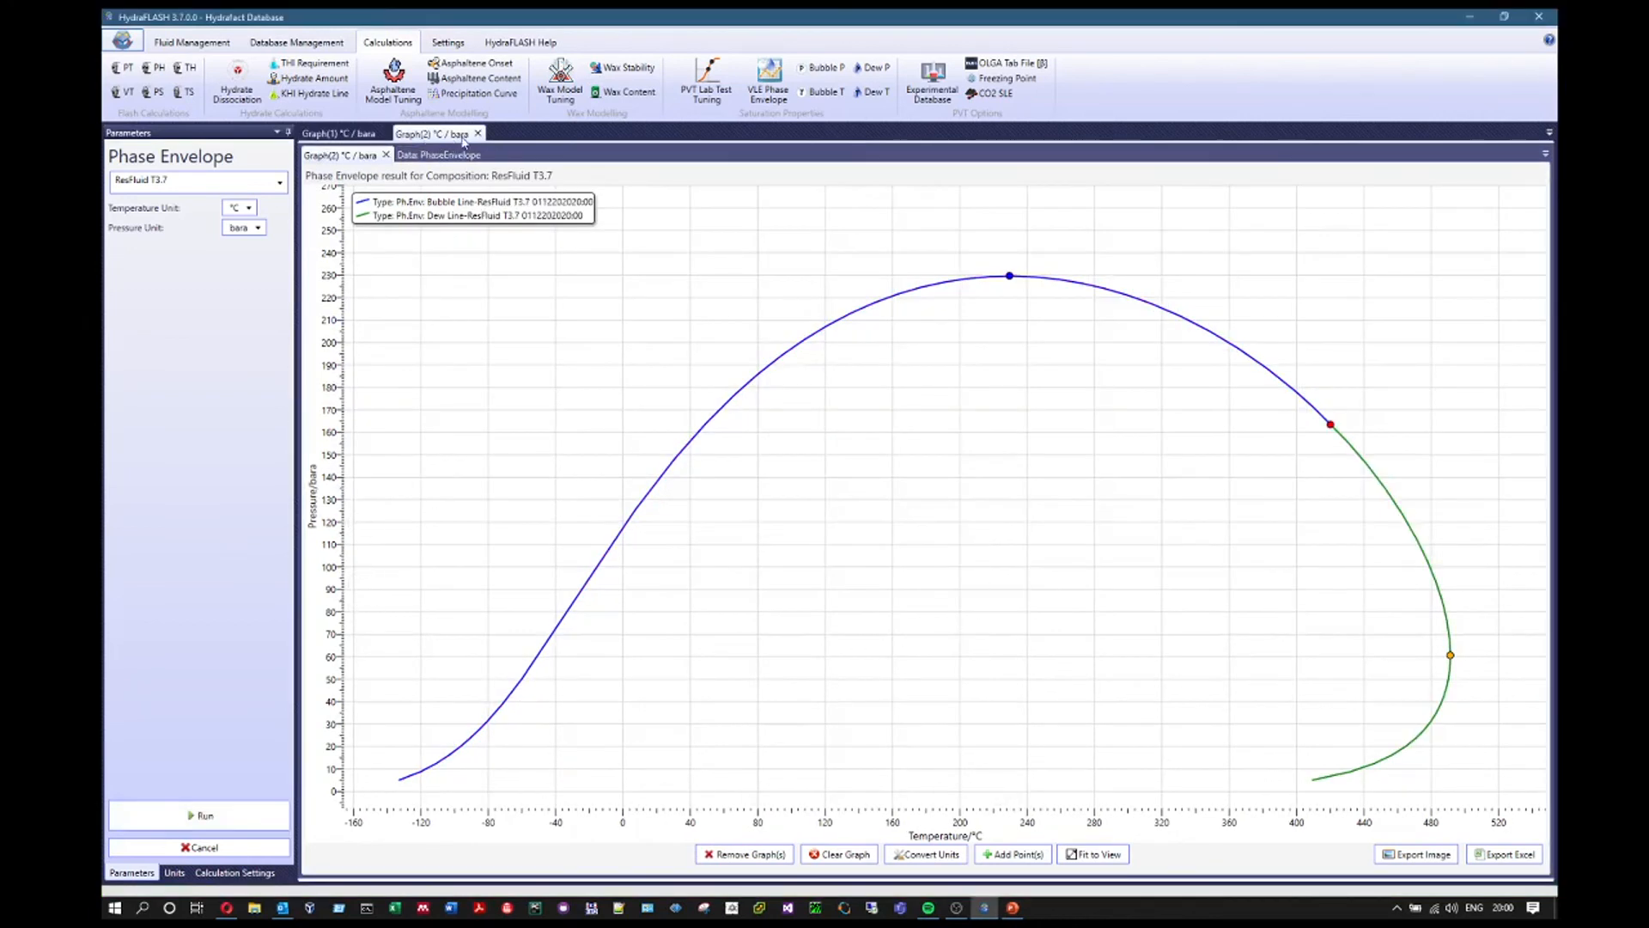
left_click(339, 134)
left_click(429, 134)
left_click(341, 136)
left_click(460, 135)
left_click(361, 135)
left_click(429, 135)
Calculate the phase envelope of ResFluid T2.19 and add it to the existing Graph(2) °C / bara
left_click(166, 183)
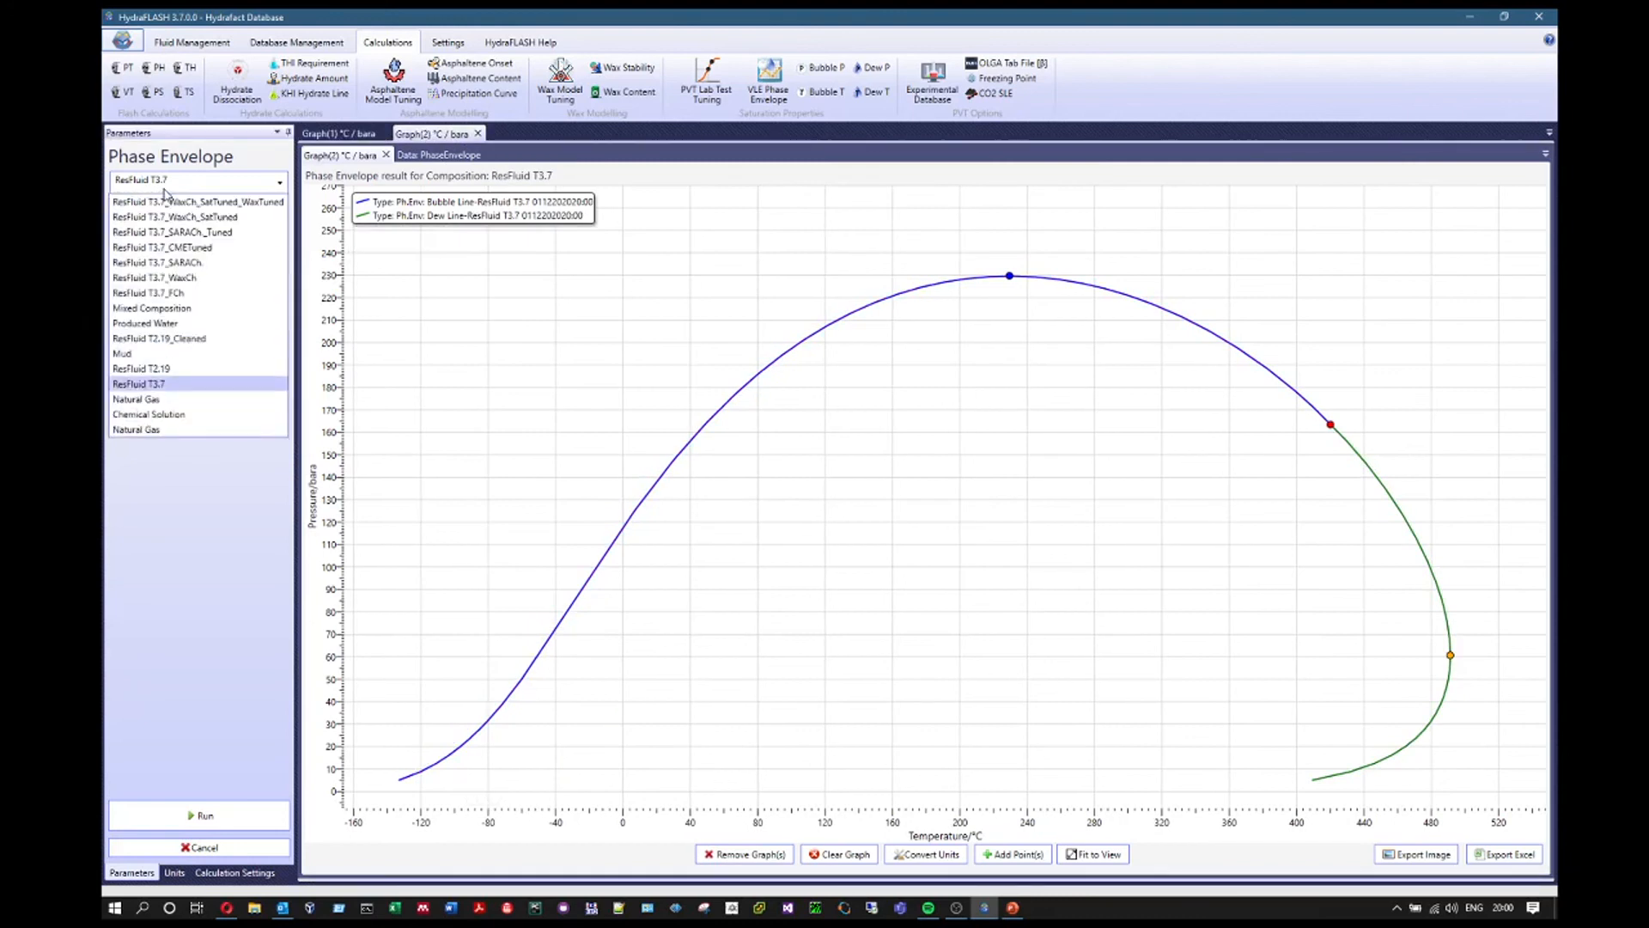
left_click(140, 370)
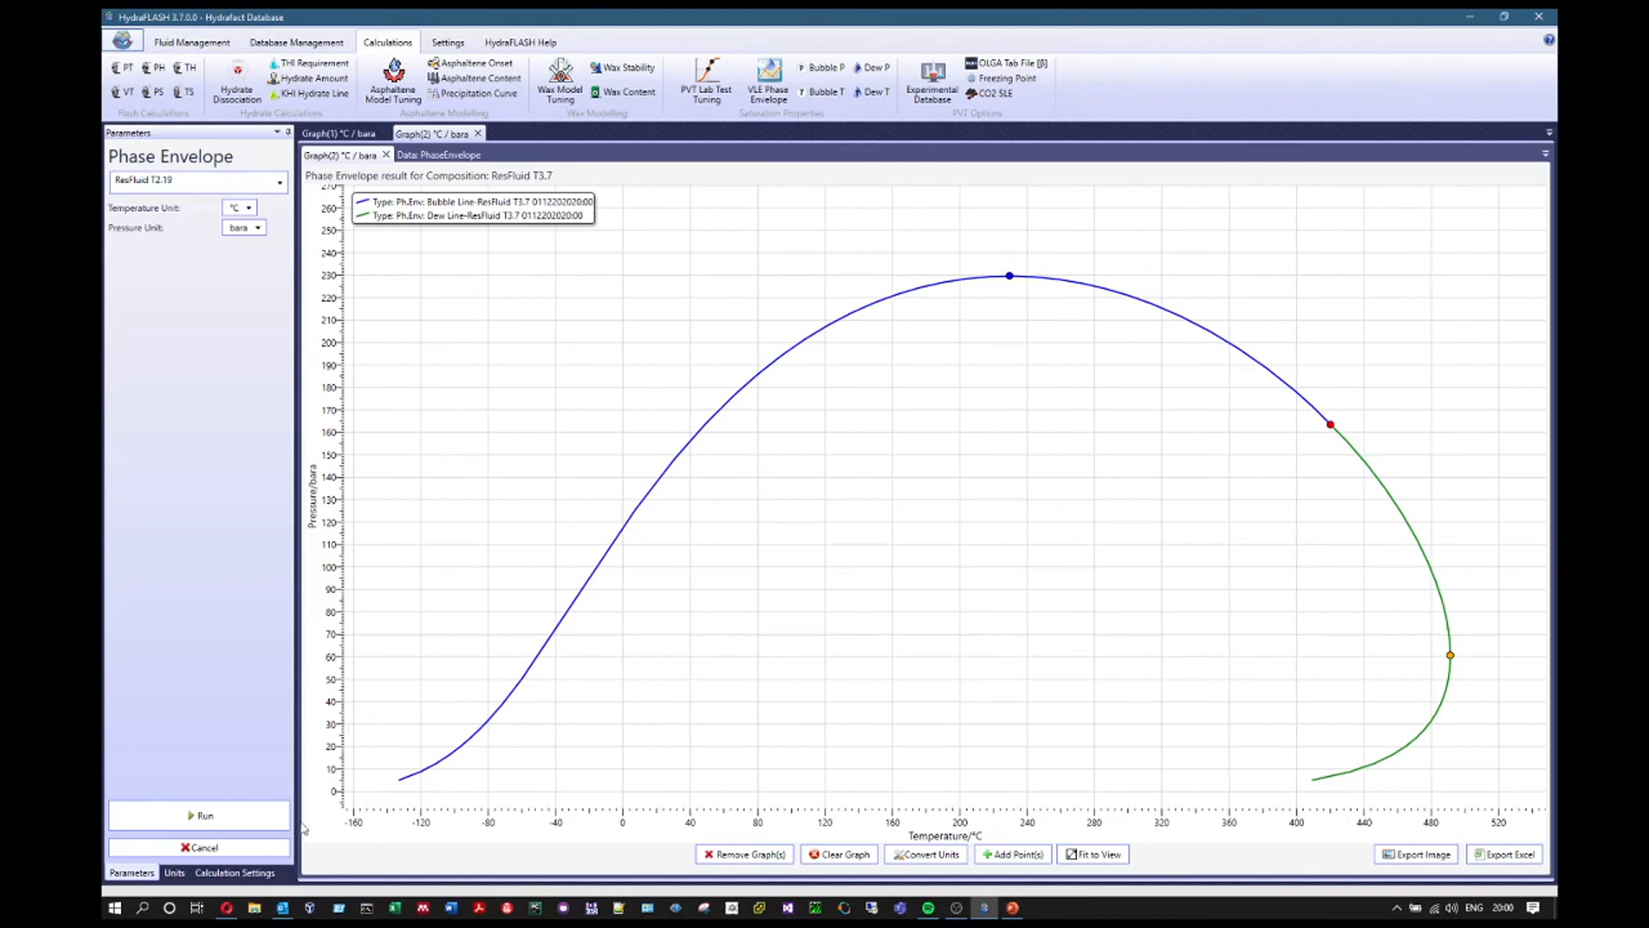
left_click(205, 825)
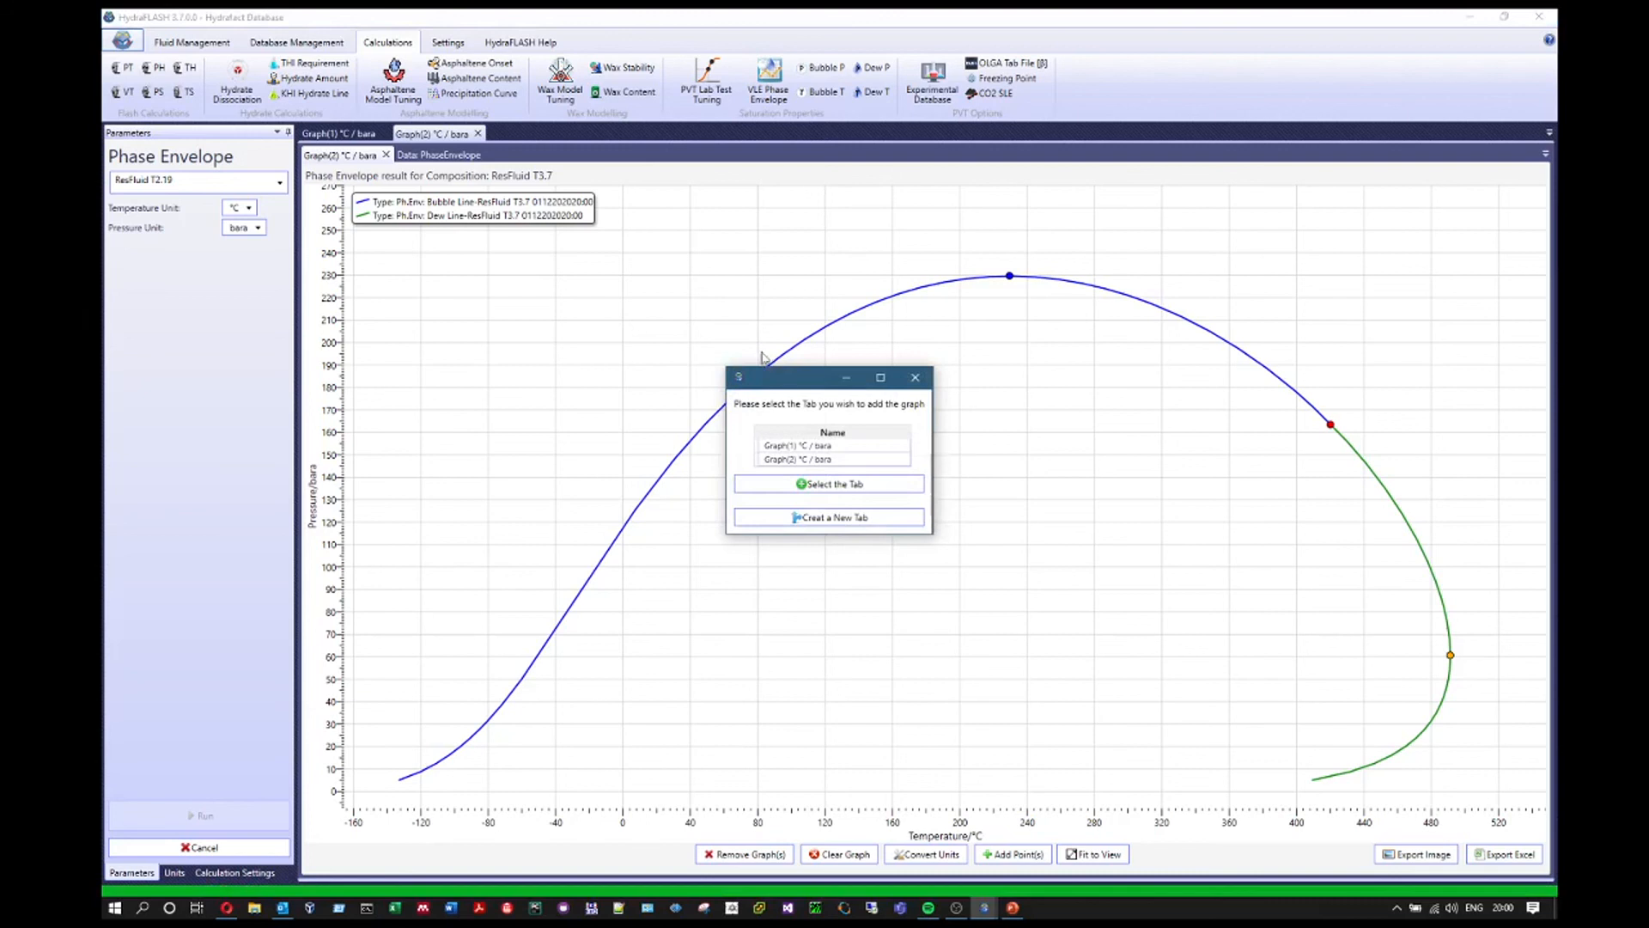
left_click_drag(787, 383, 651, 356)
left_click(654, 419)
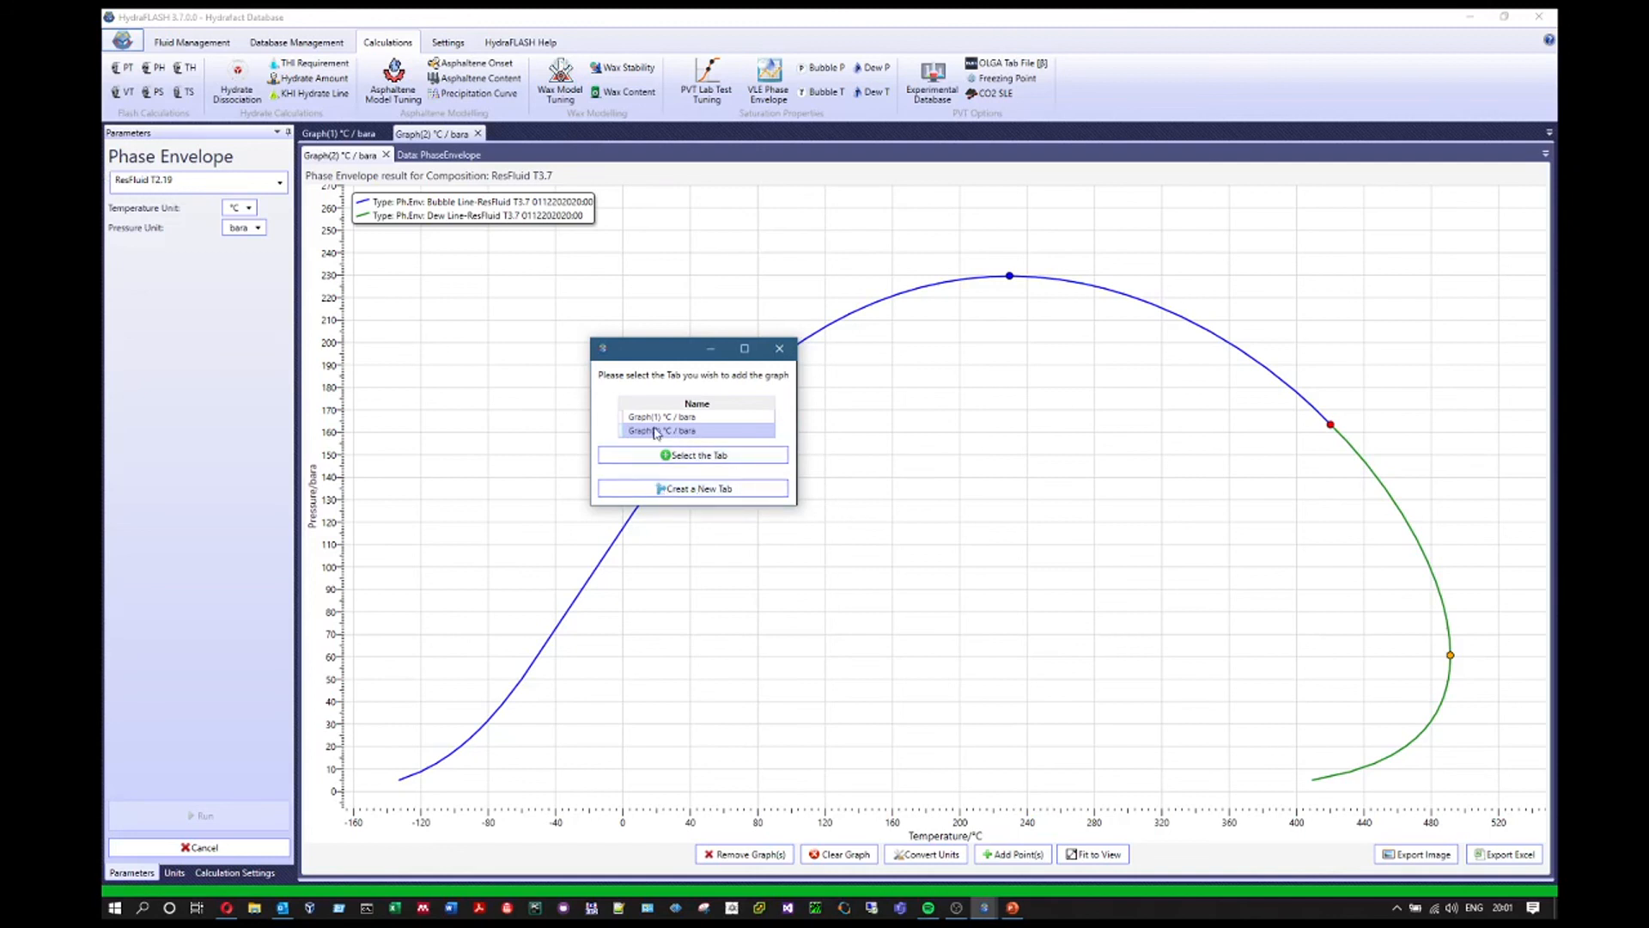
left_click(687, 459)
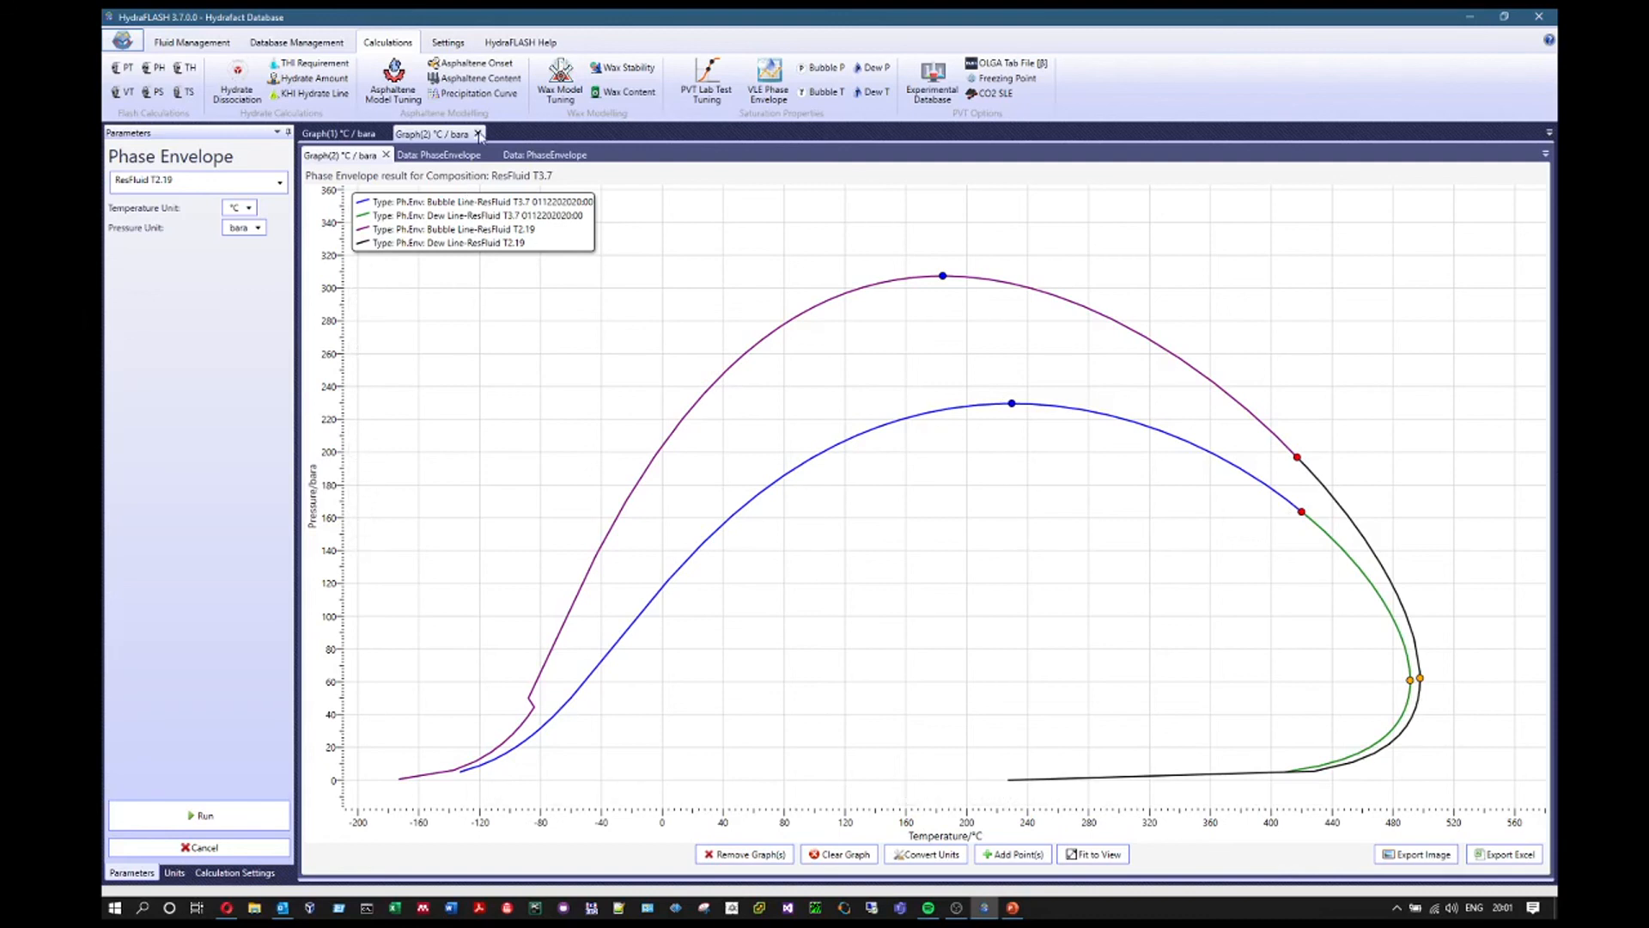
Close both graphs and calculate the phase envelope of ResFluid T3.7 in °C and bara on a fresh graph
left_click(479, 134)
left_click(385, 135)
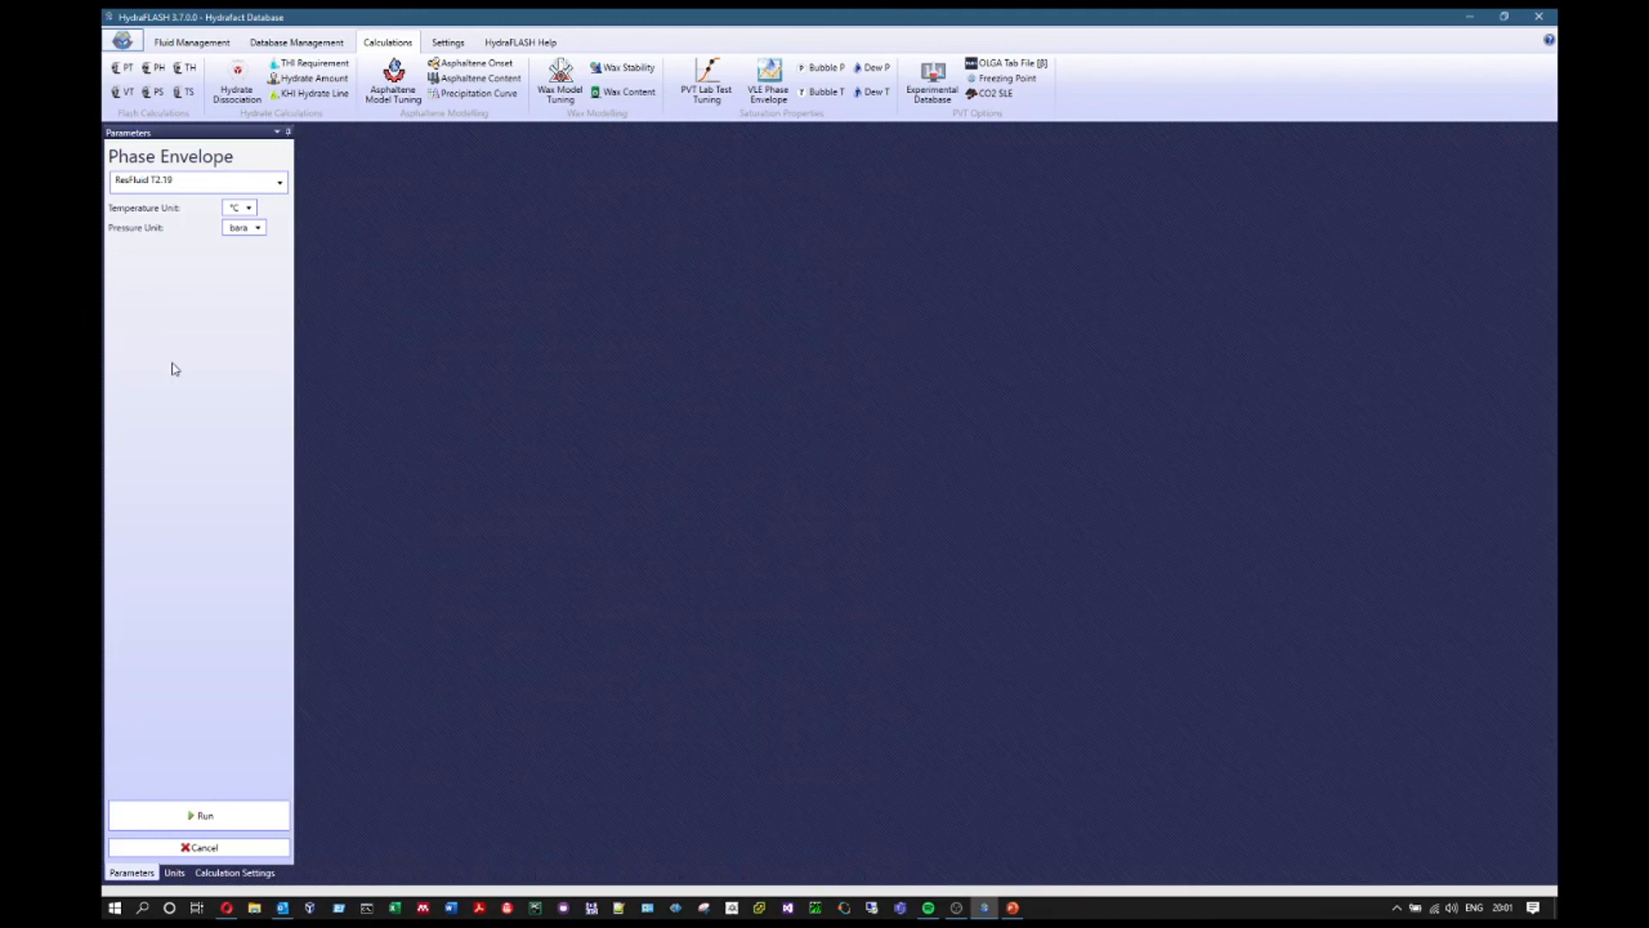
left_click(835, 69)
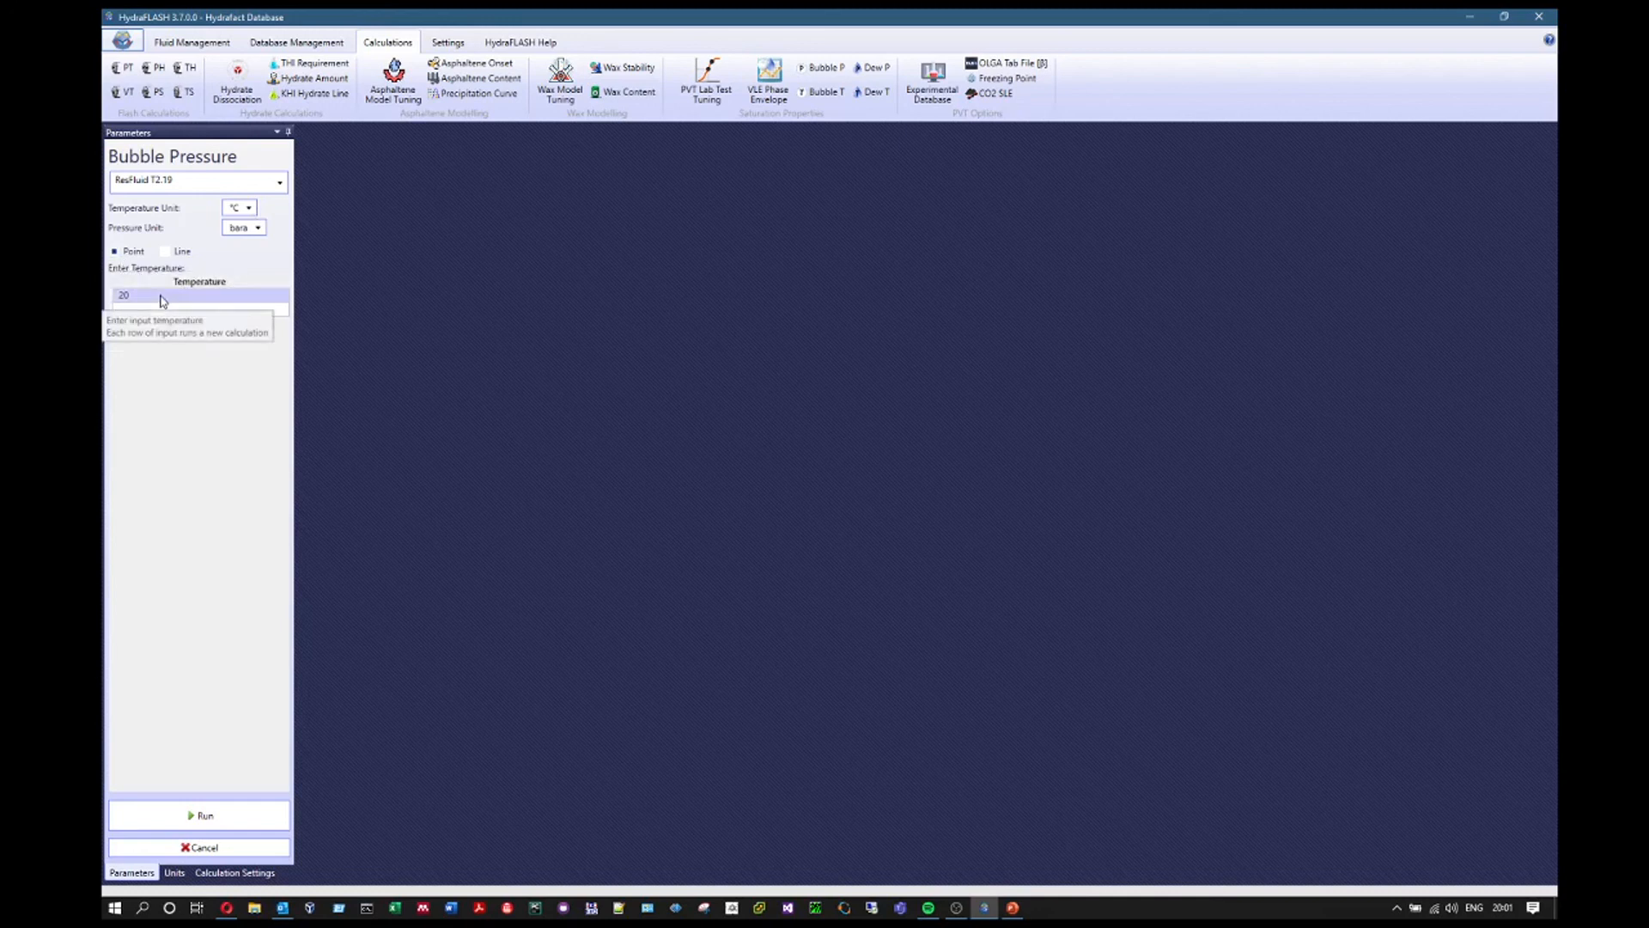
left_click(769, 81)
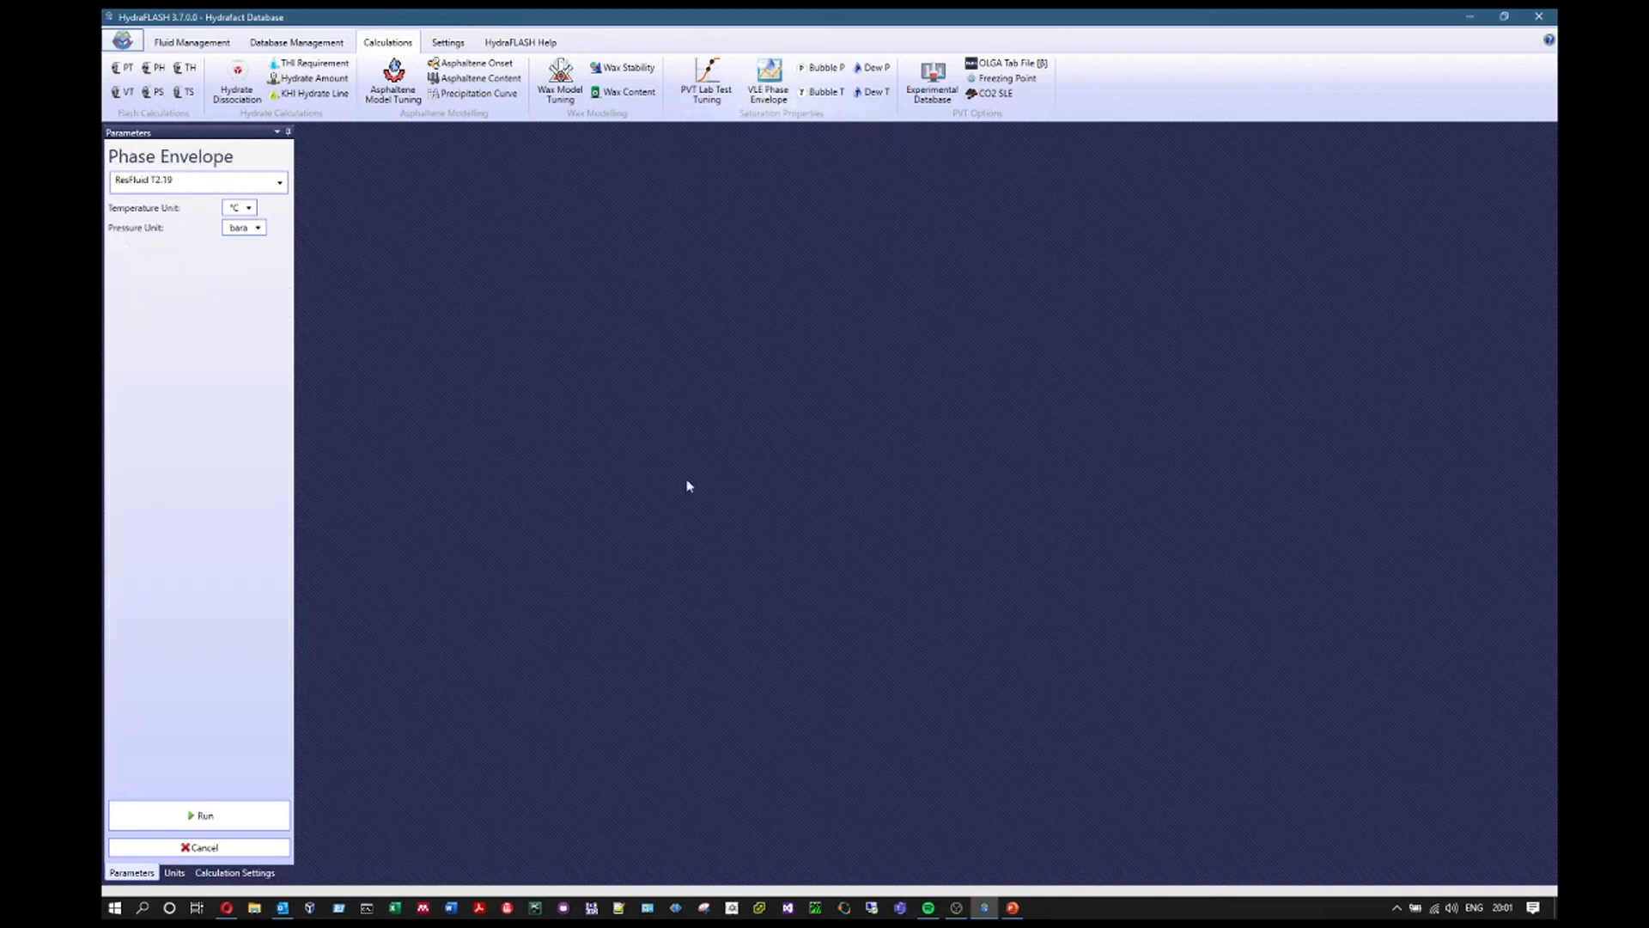
left_click(166, 182)
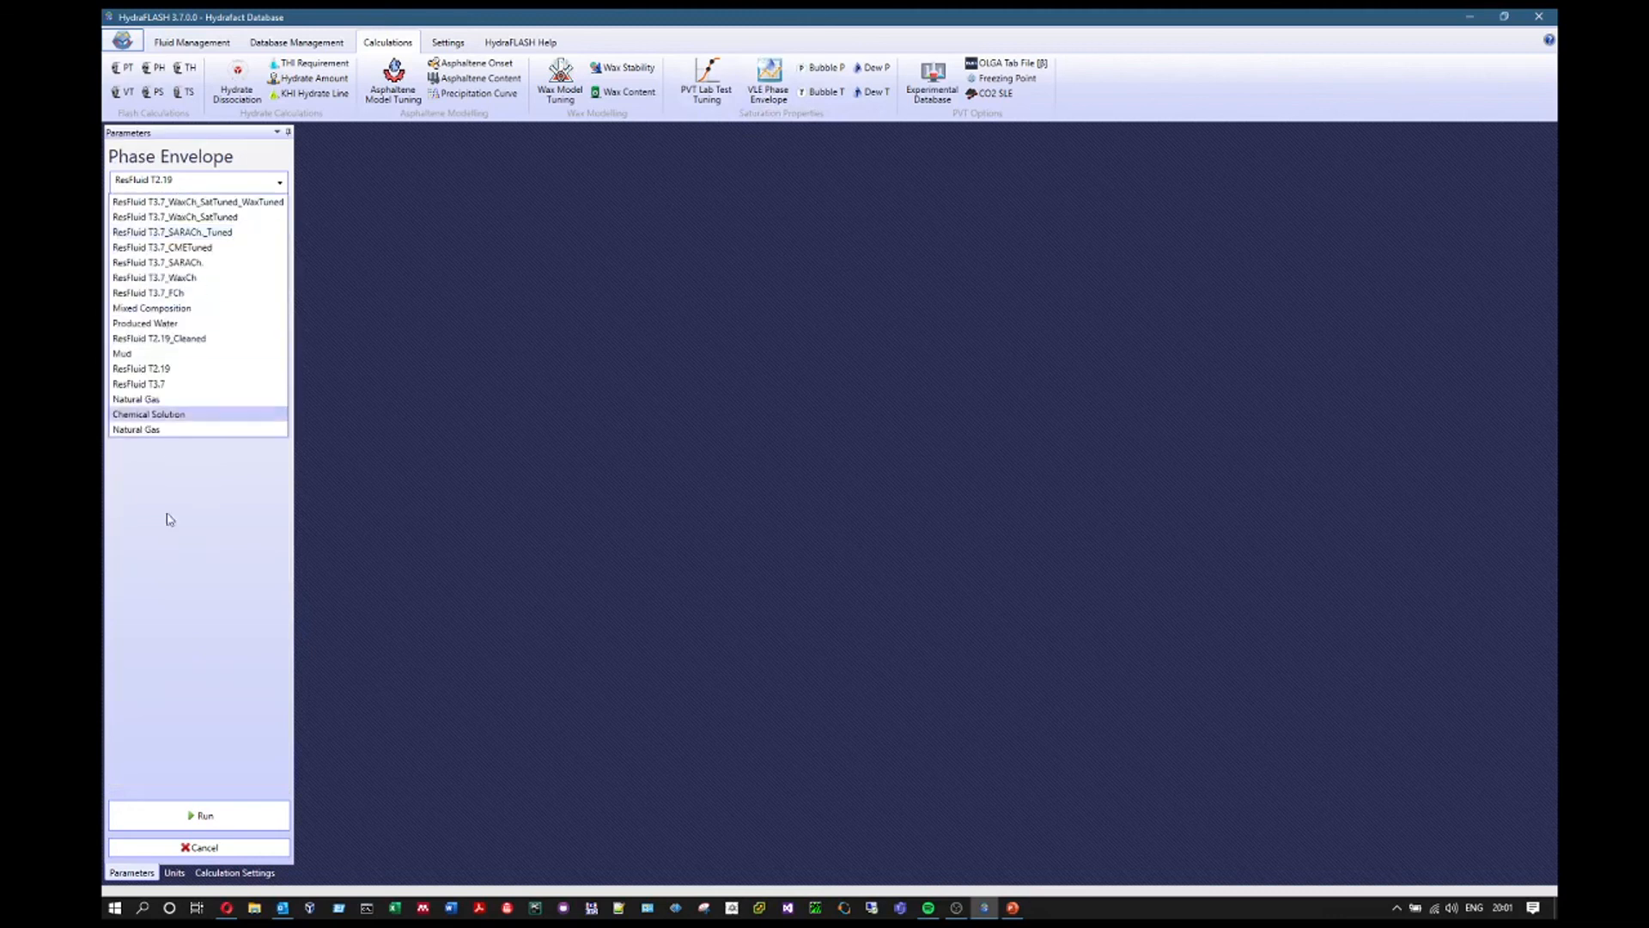
left_click(153, 383)
left_click(203, 820)
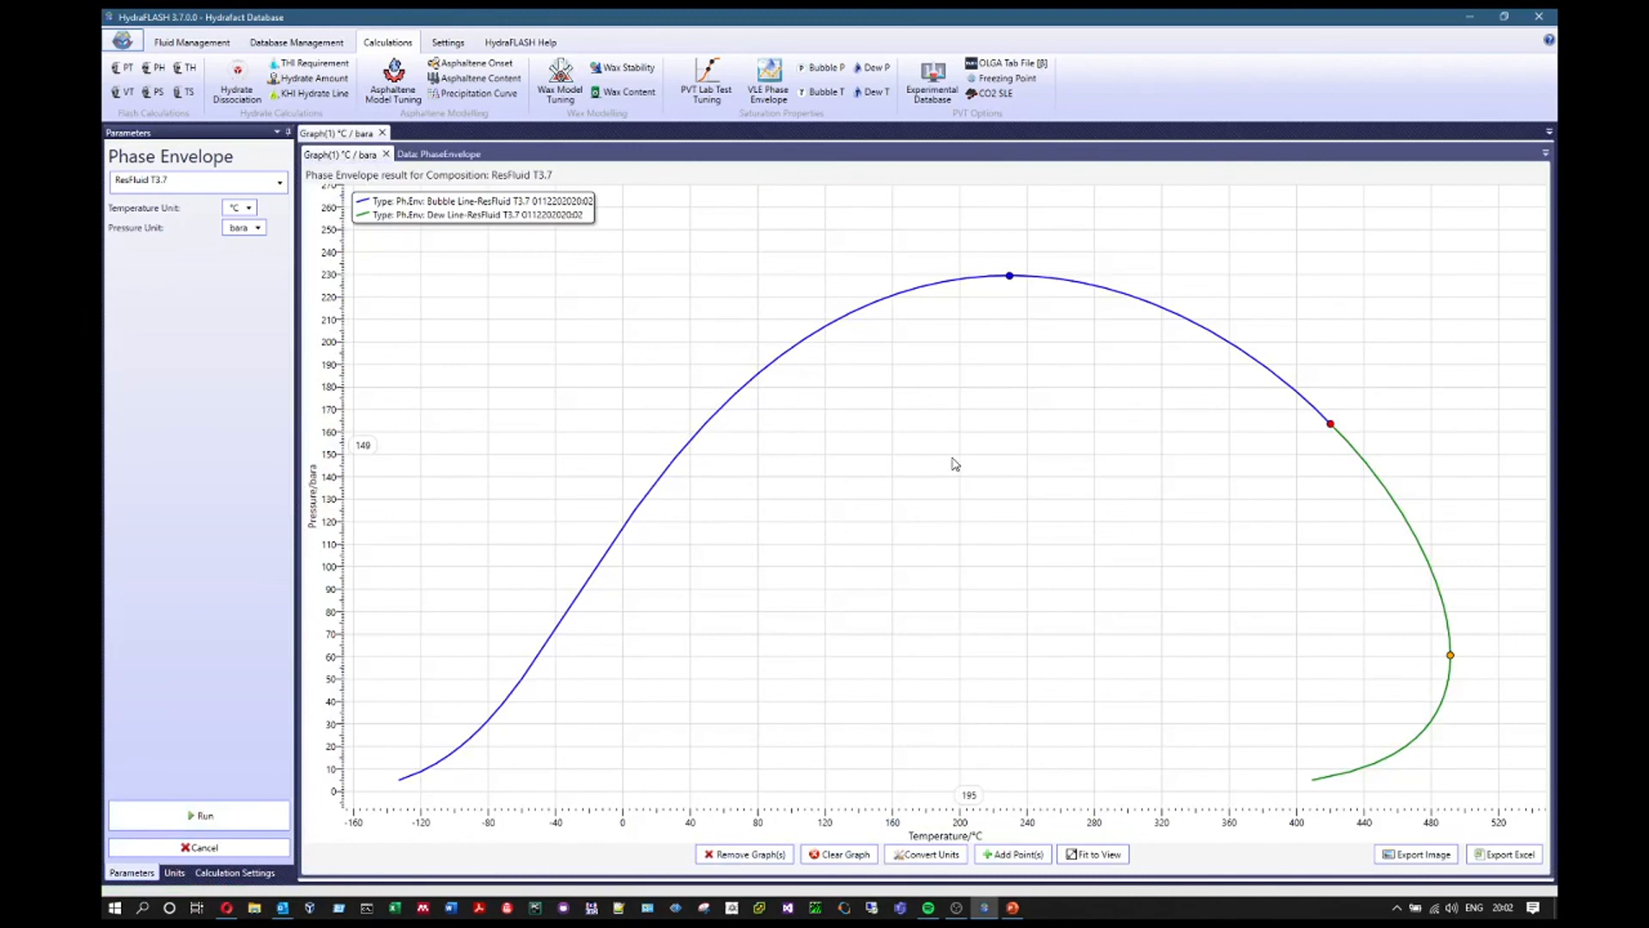
Calculate the bubble point pressure of ResFluid T3.7 at a temperature of 0 °C
left_click(822, 68)
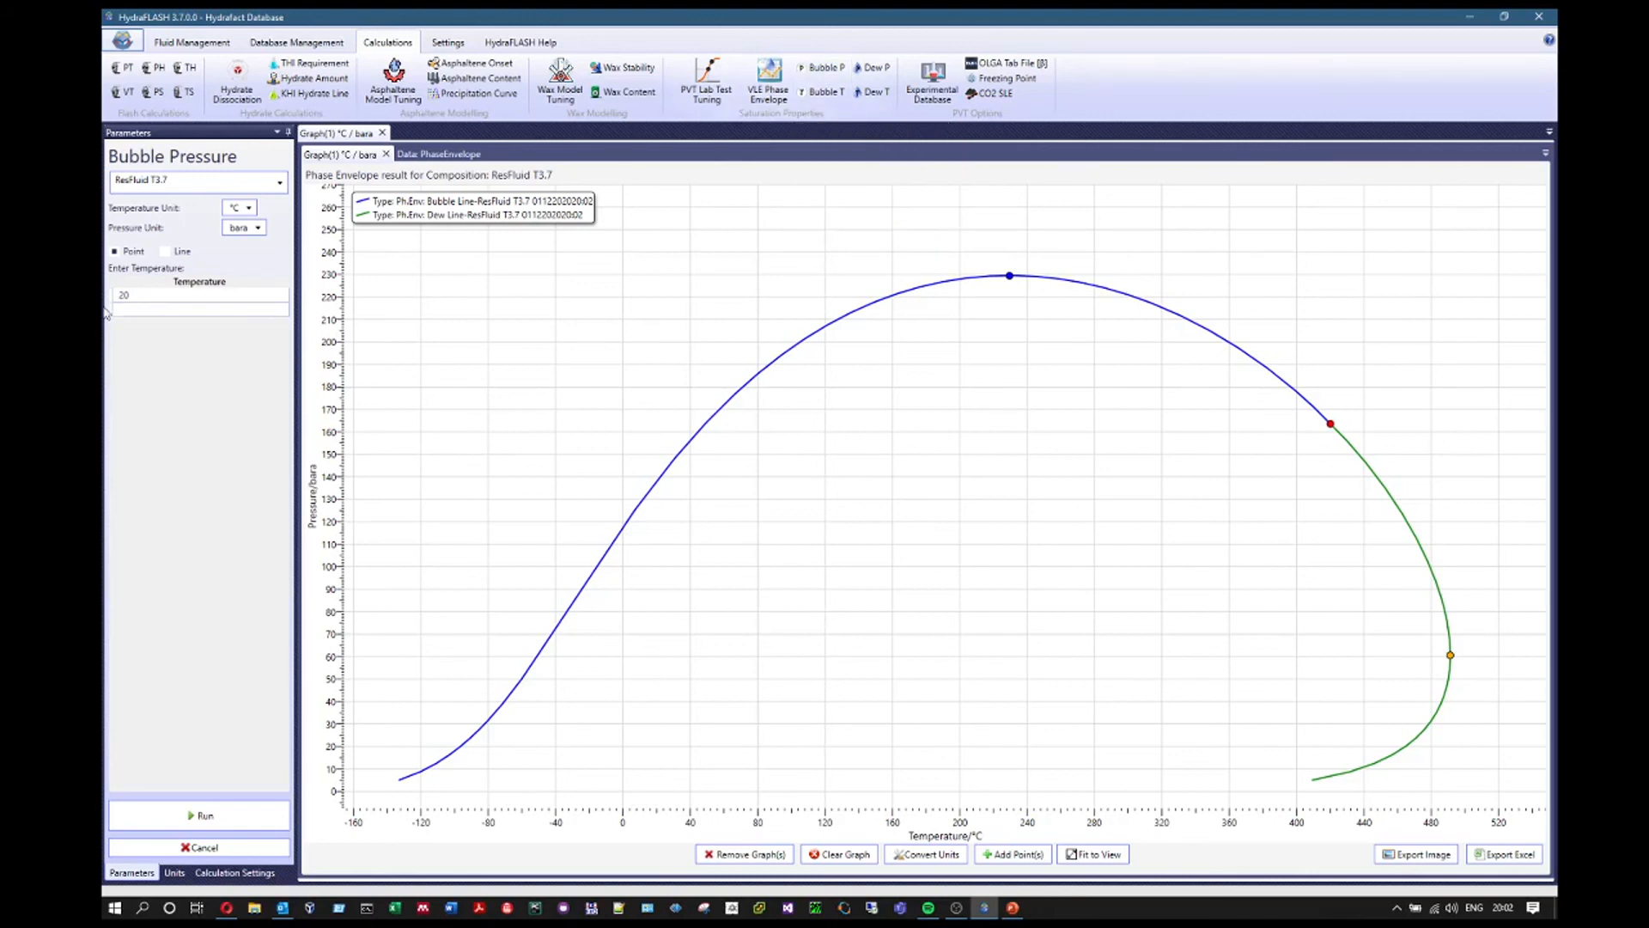
left_click(150, 296)
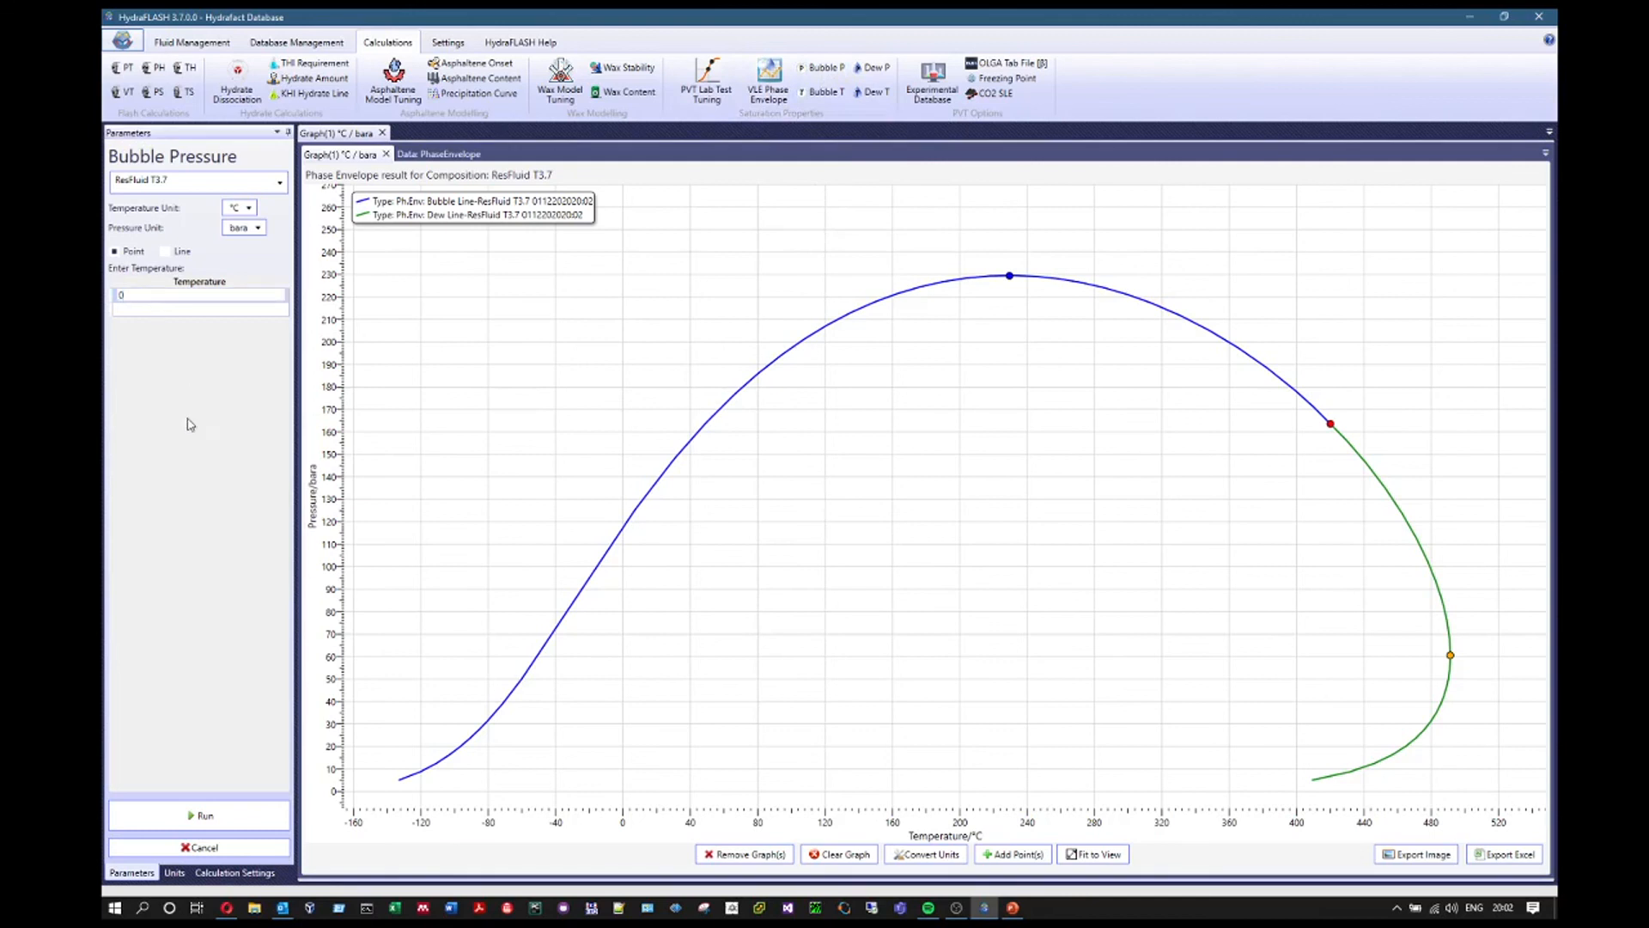
key("Return")
left_click(225, 820)
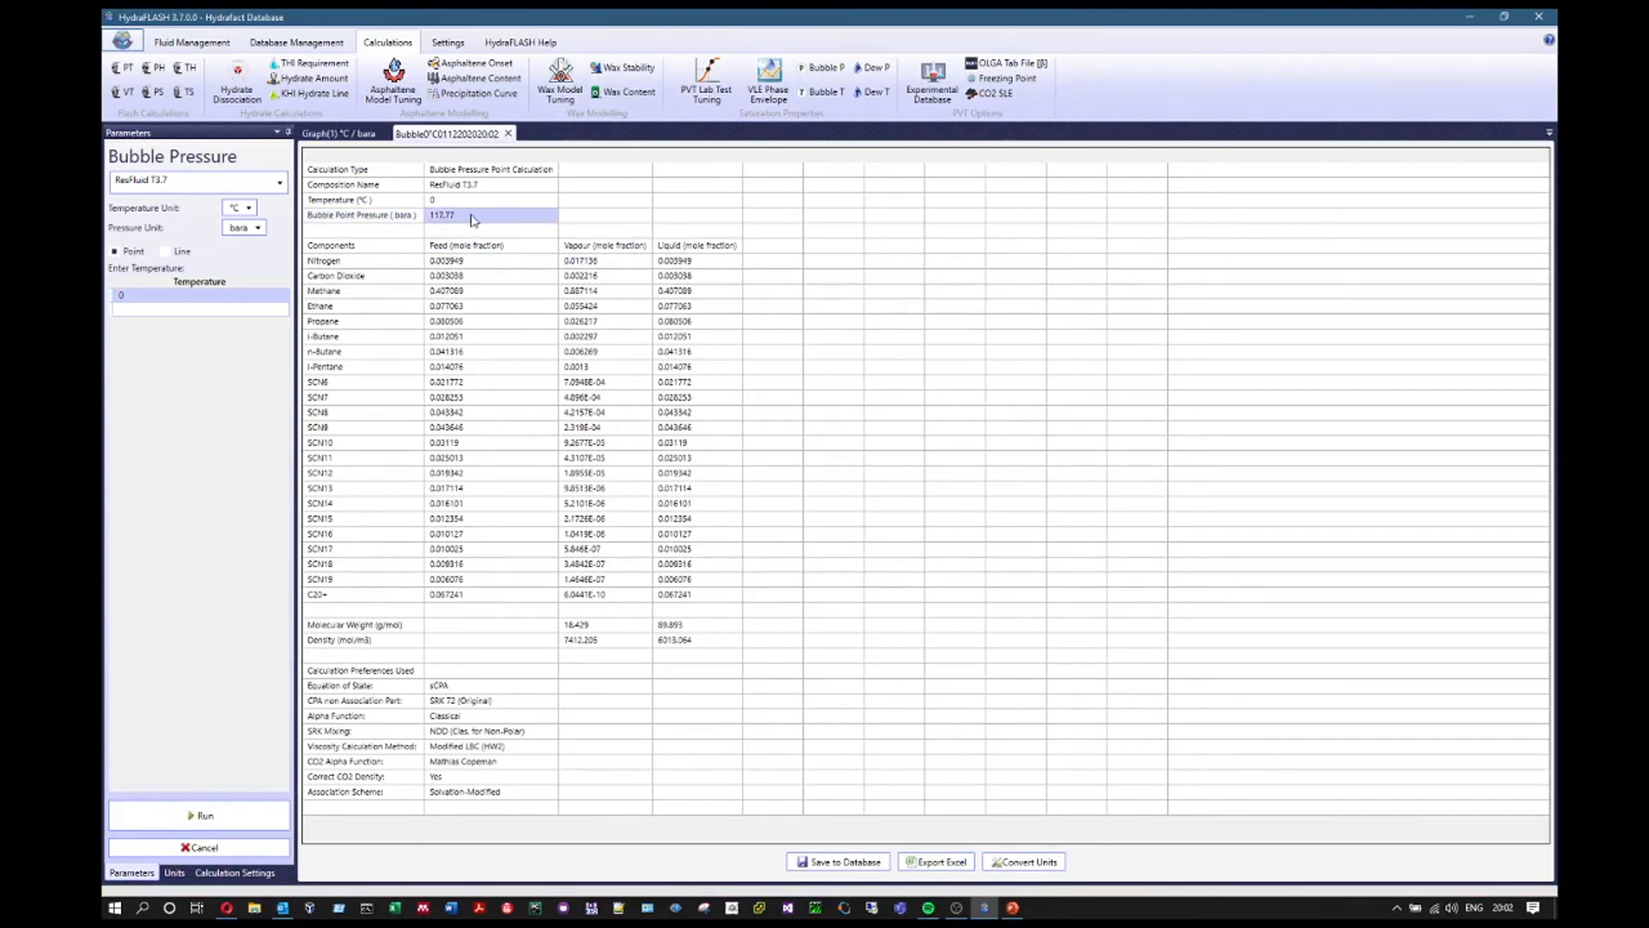
Compare the calculated bubble point with the phase envelope, and examine the vapour composition, molecular weight and density in the results
left_click(368, 135)
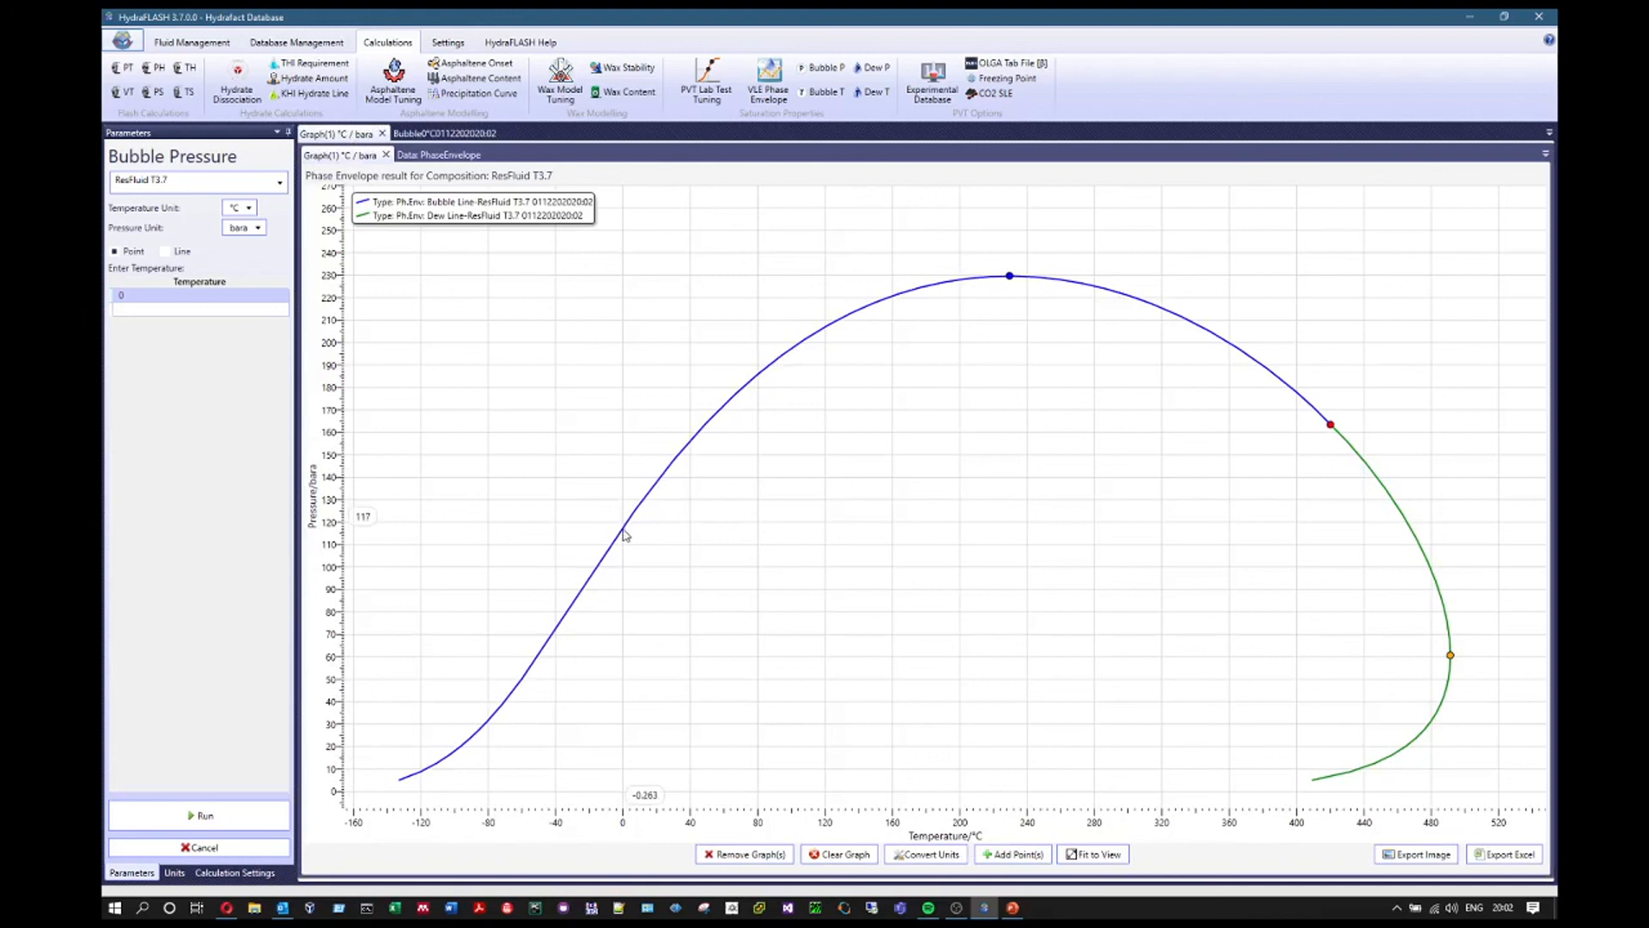
left_click(464, 134)
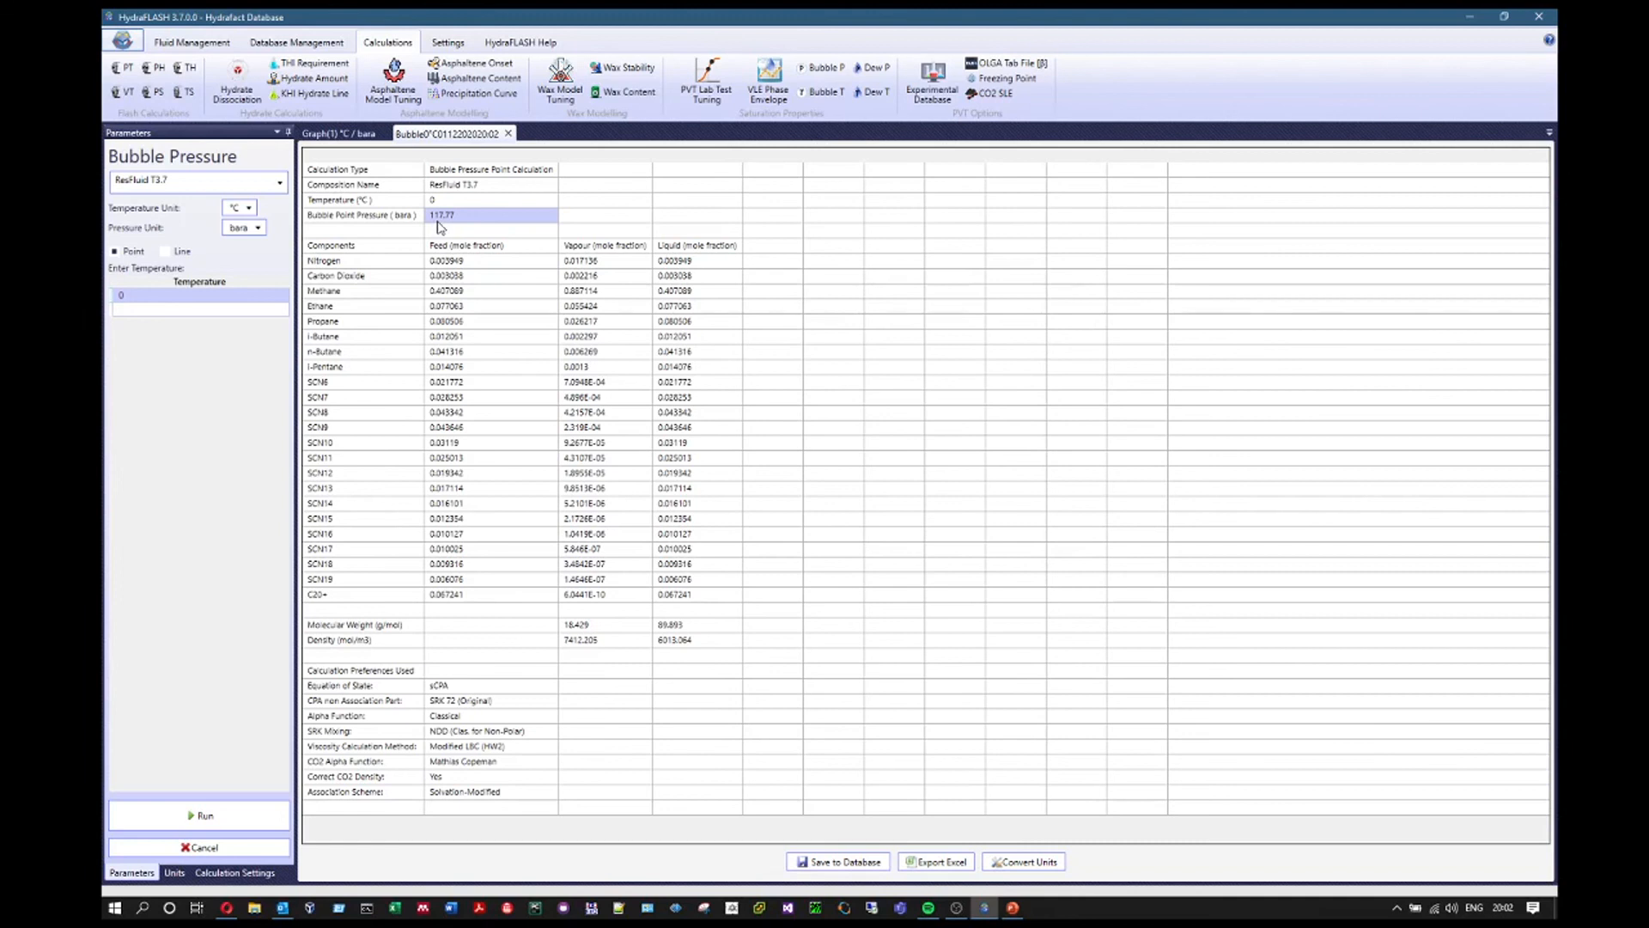
left_click_drag(606, 246, 610, 695)
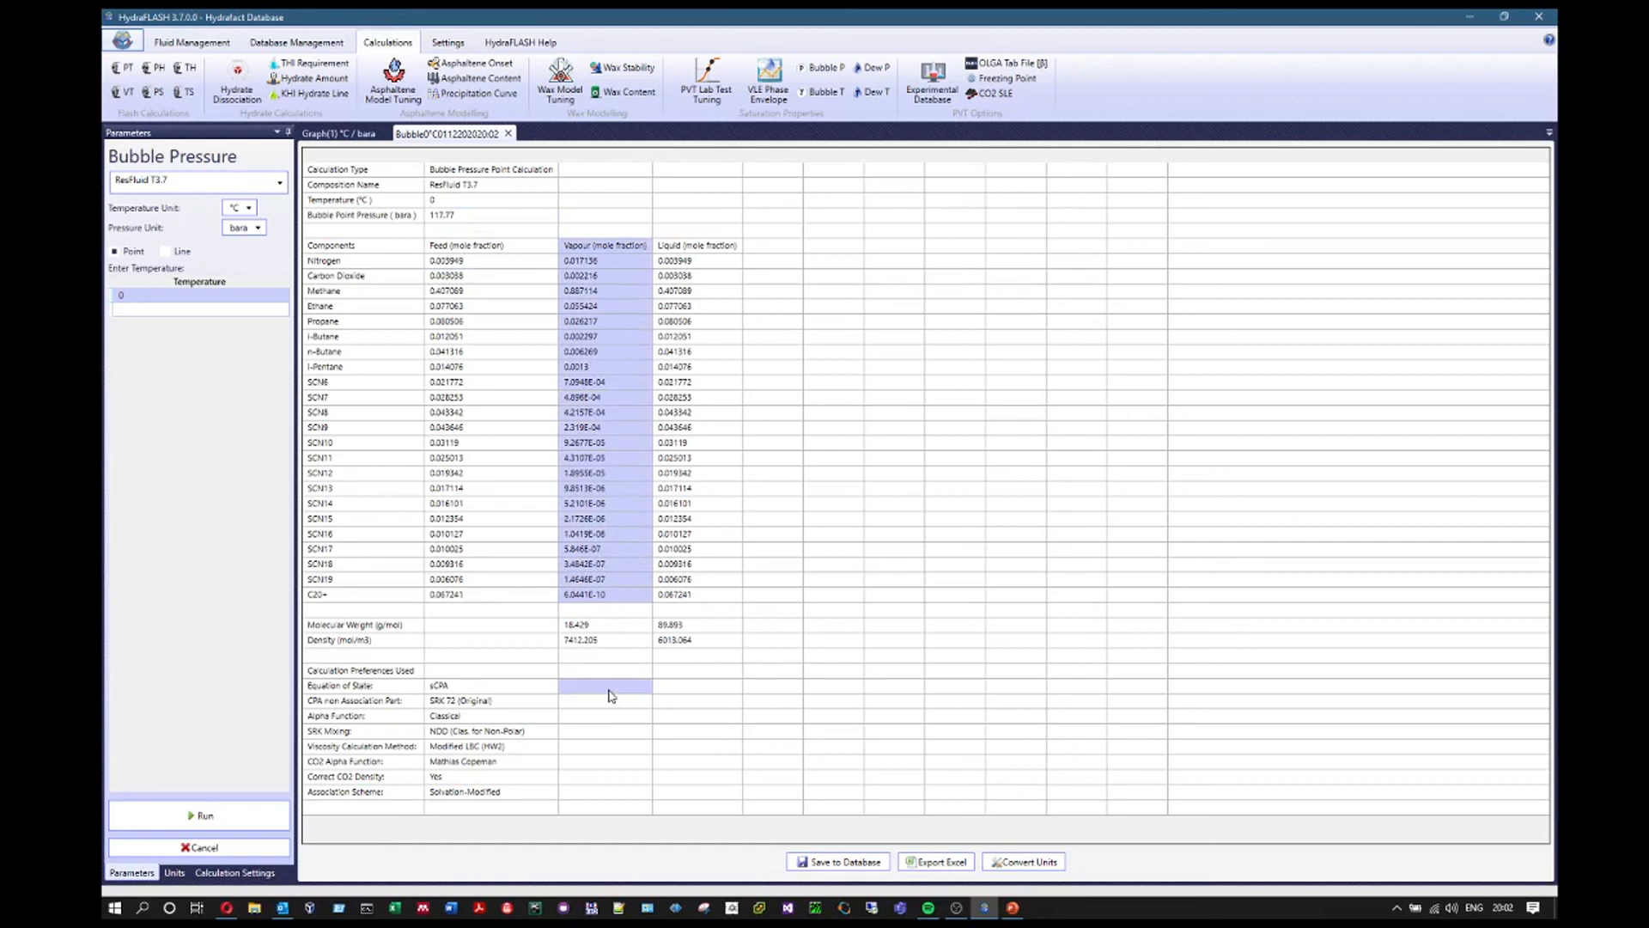
left_click_drag(600, 624, 601, 640)
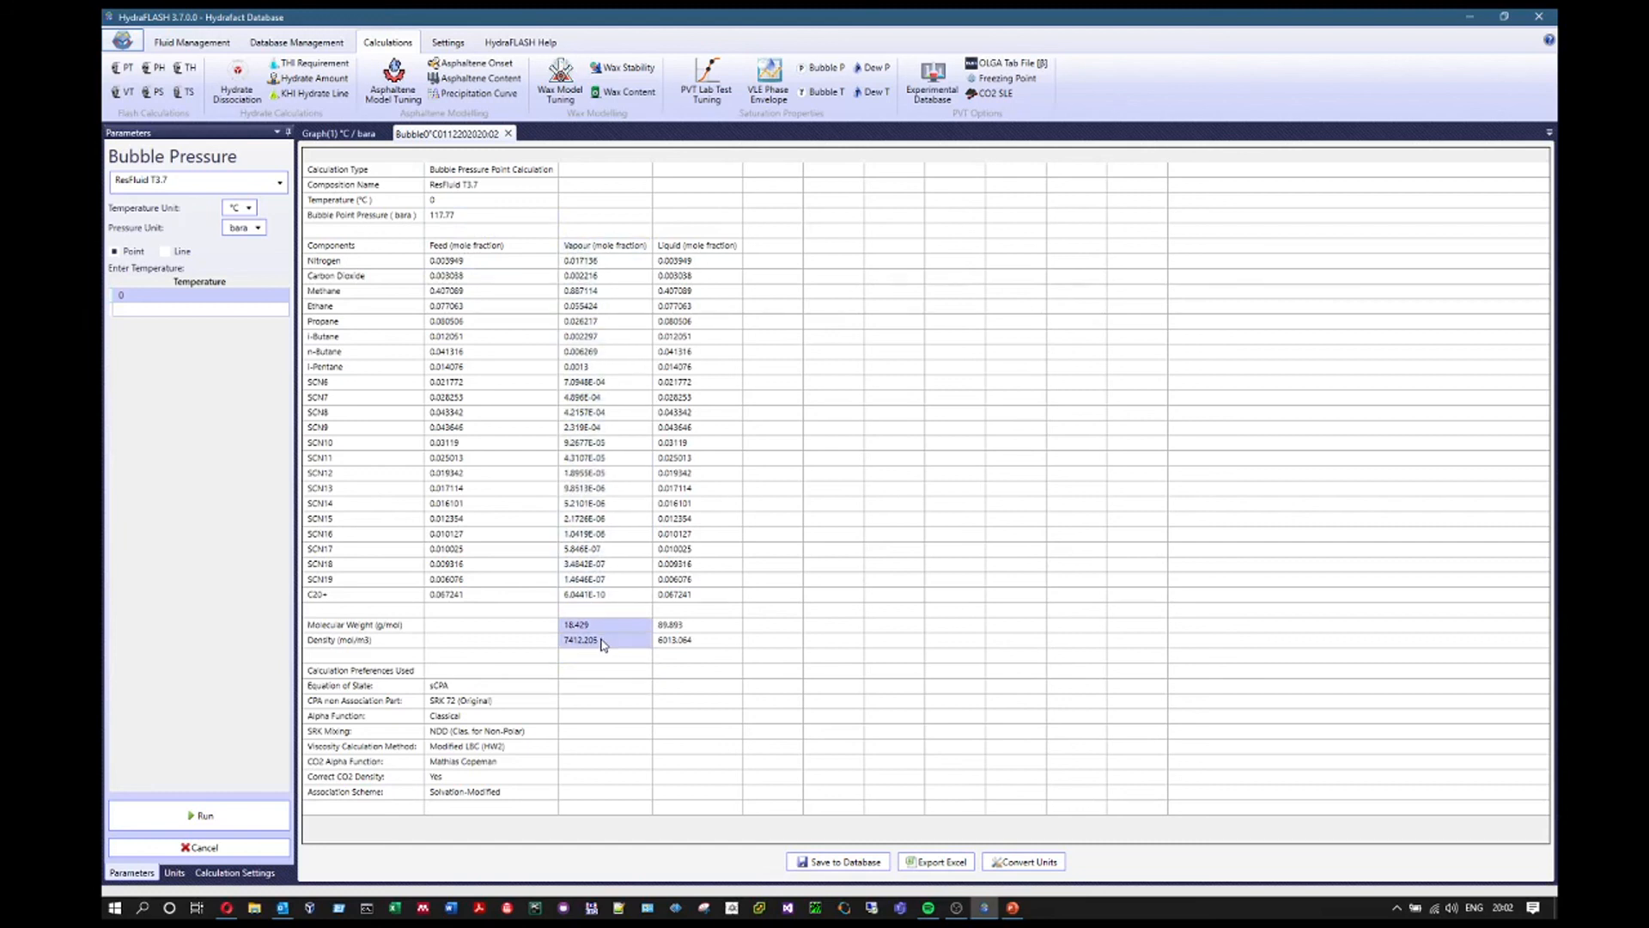
left_click(763, 643, "ctrl")
Calculate a bubble pressure line for ResFluid T3.7 from 0 to 200 °C with step 2, adding it to Graph(1) °C / bara
left_click(352, 133)
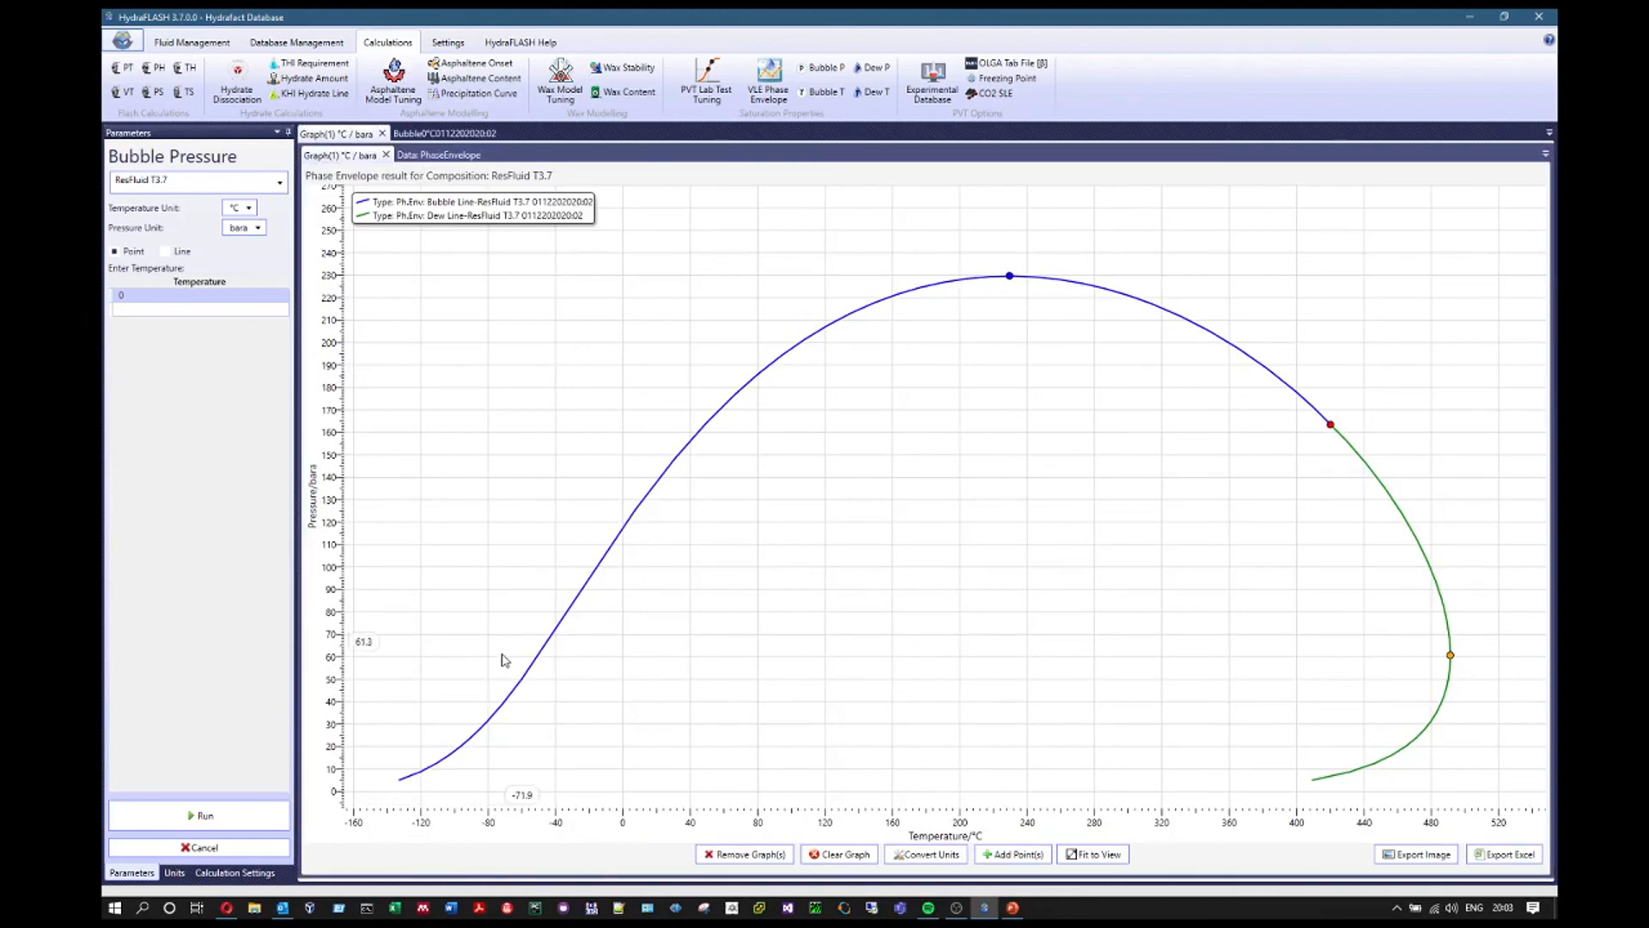
left_click(164, 250)
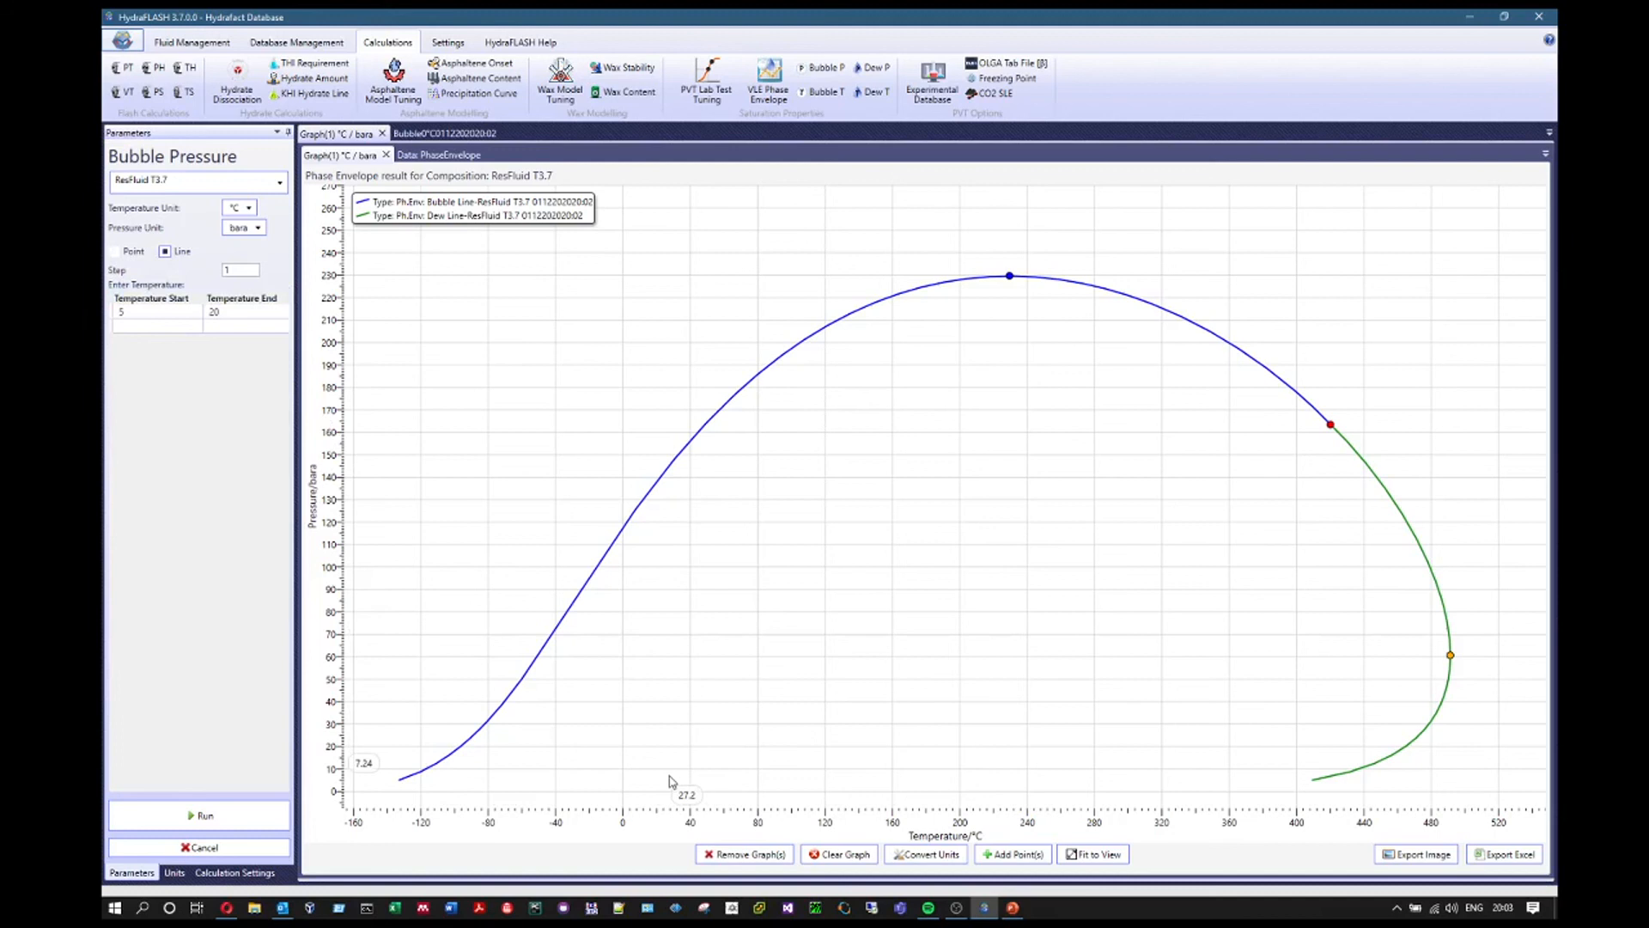
left_click(166, 311)
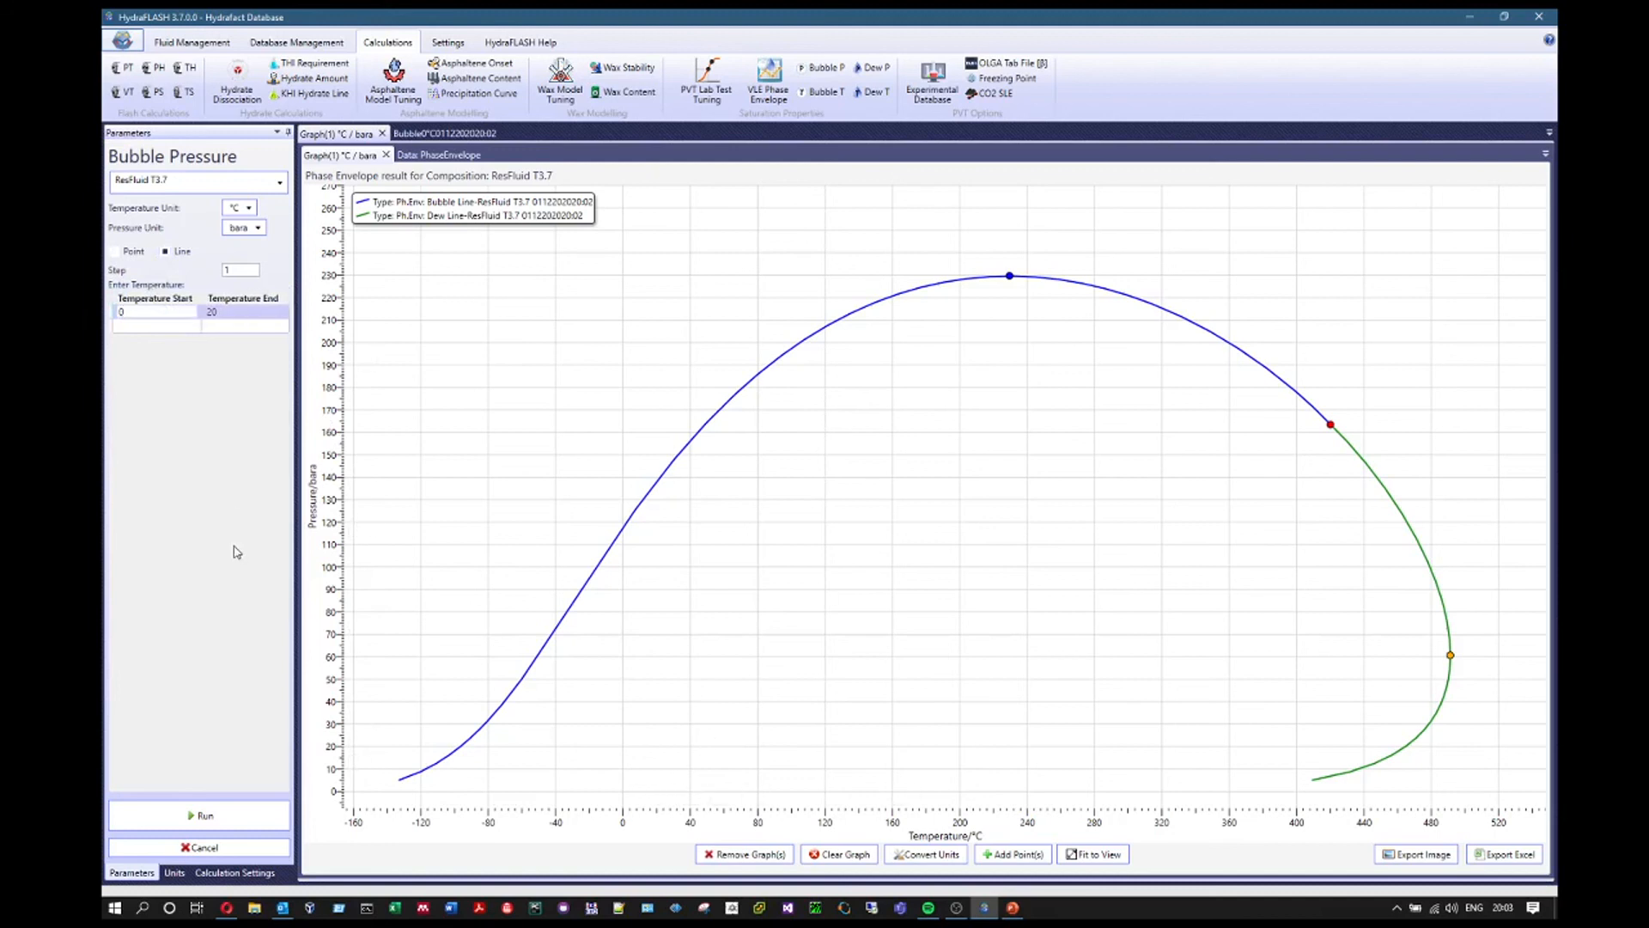
left_click(251, 311)
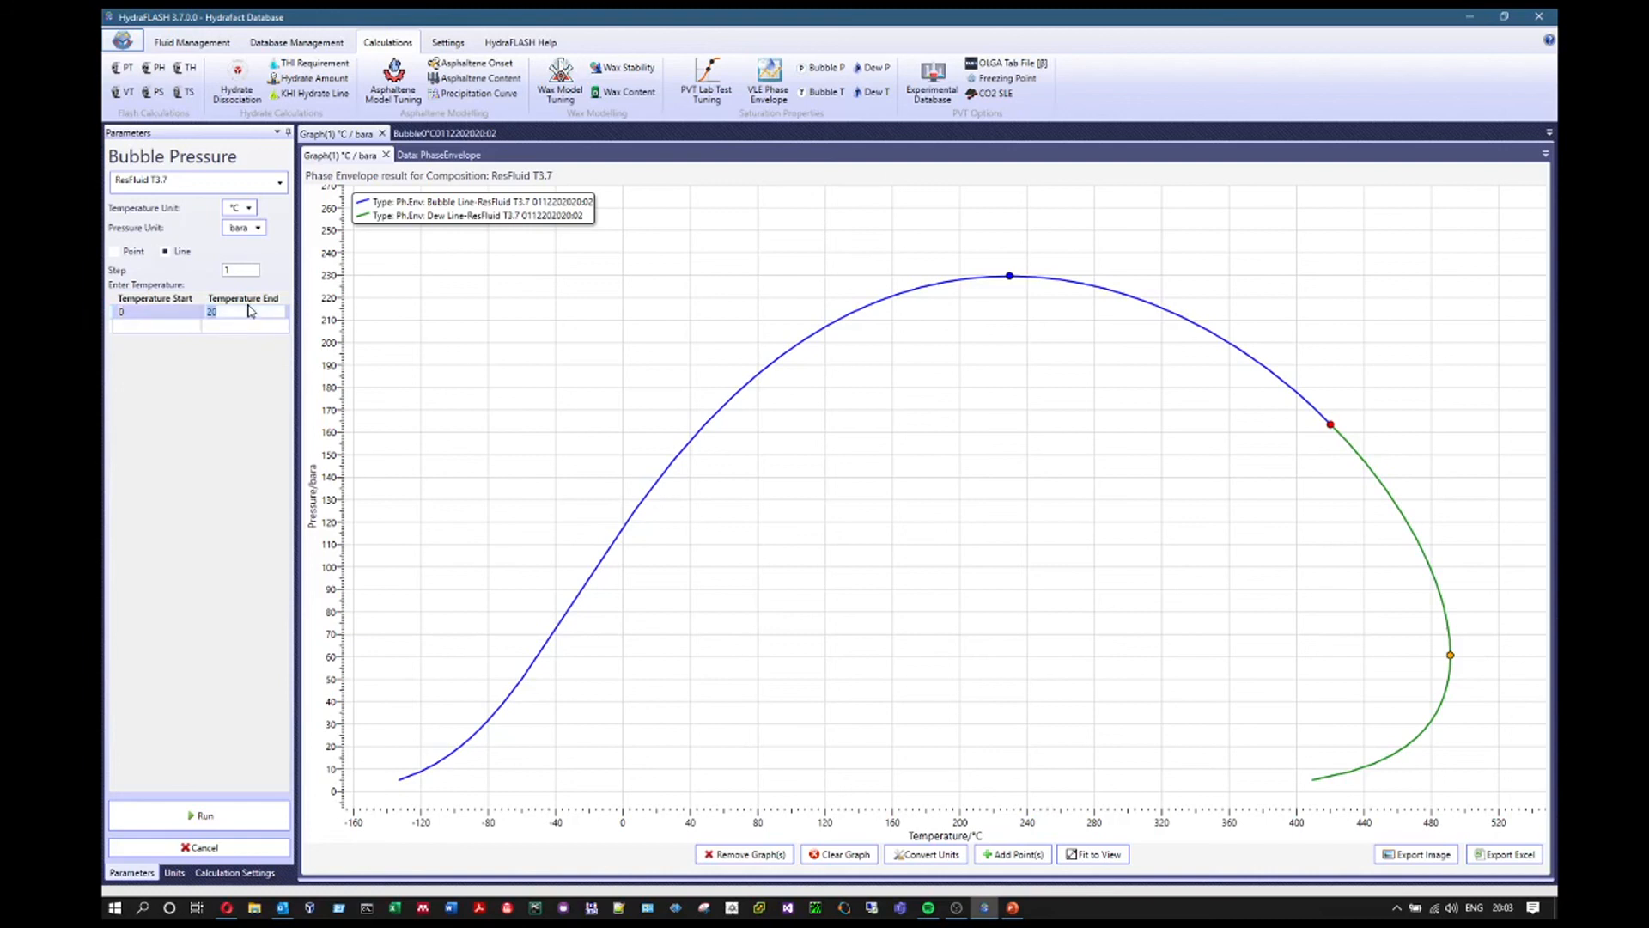
left_click(239, 417)
left_click(199, 815)
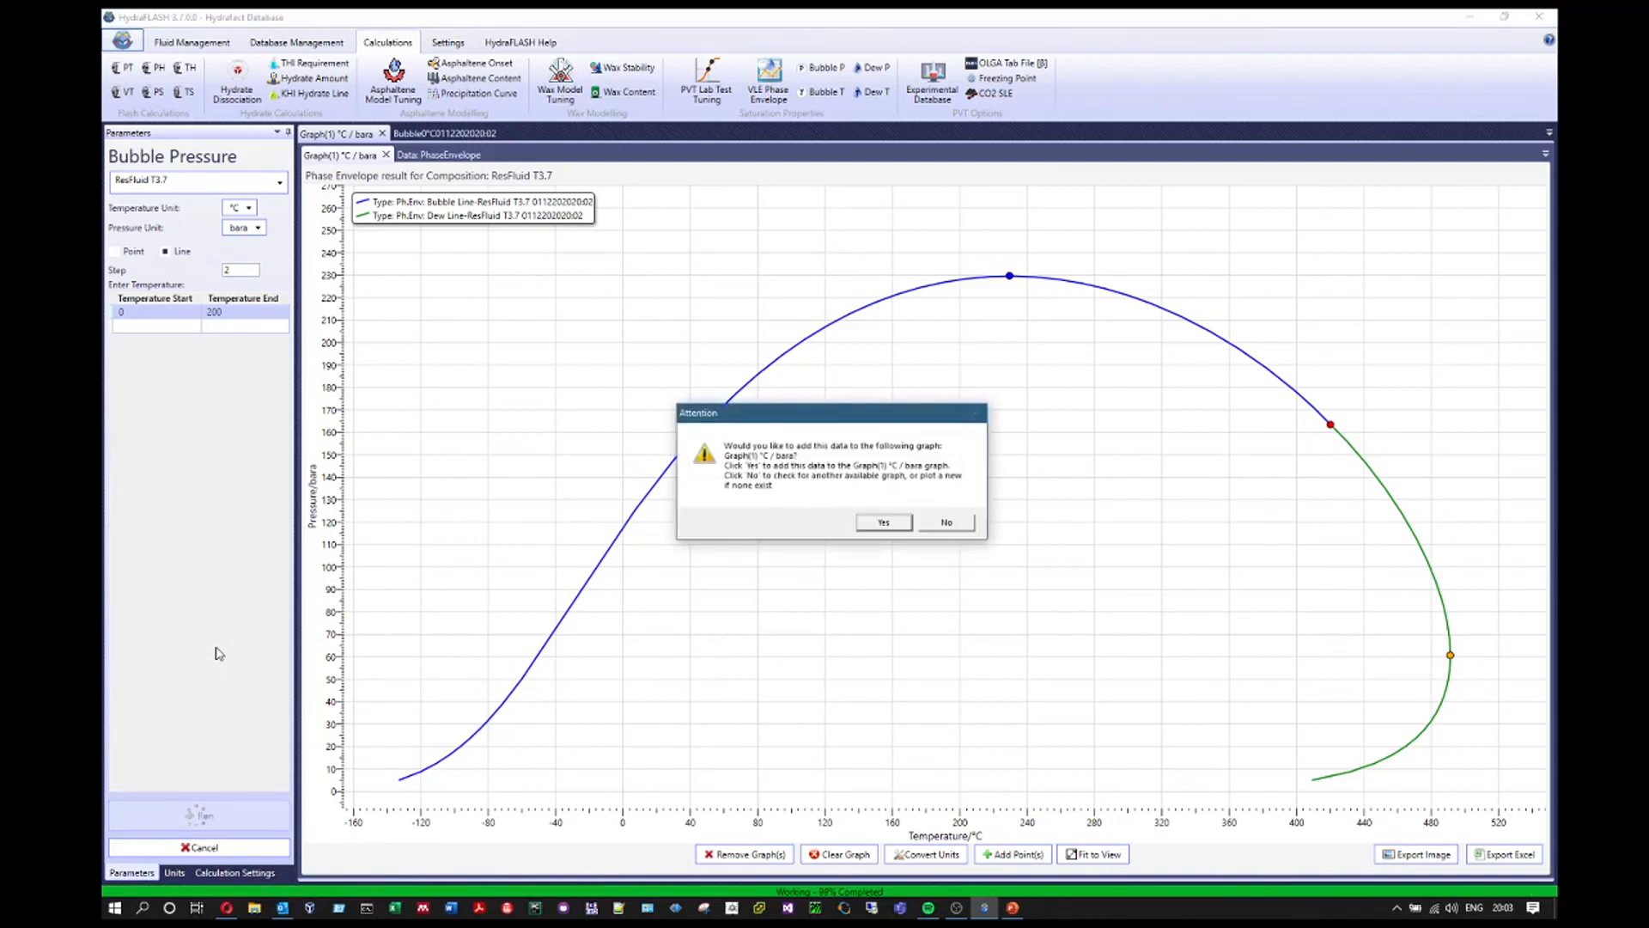
left_click_drag(775, 416, 692, 374)
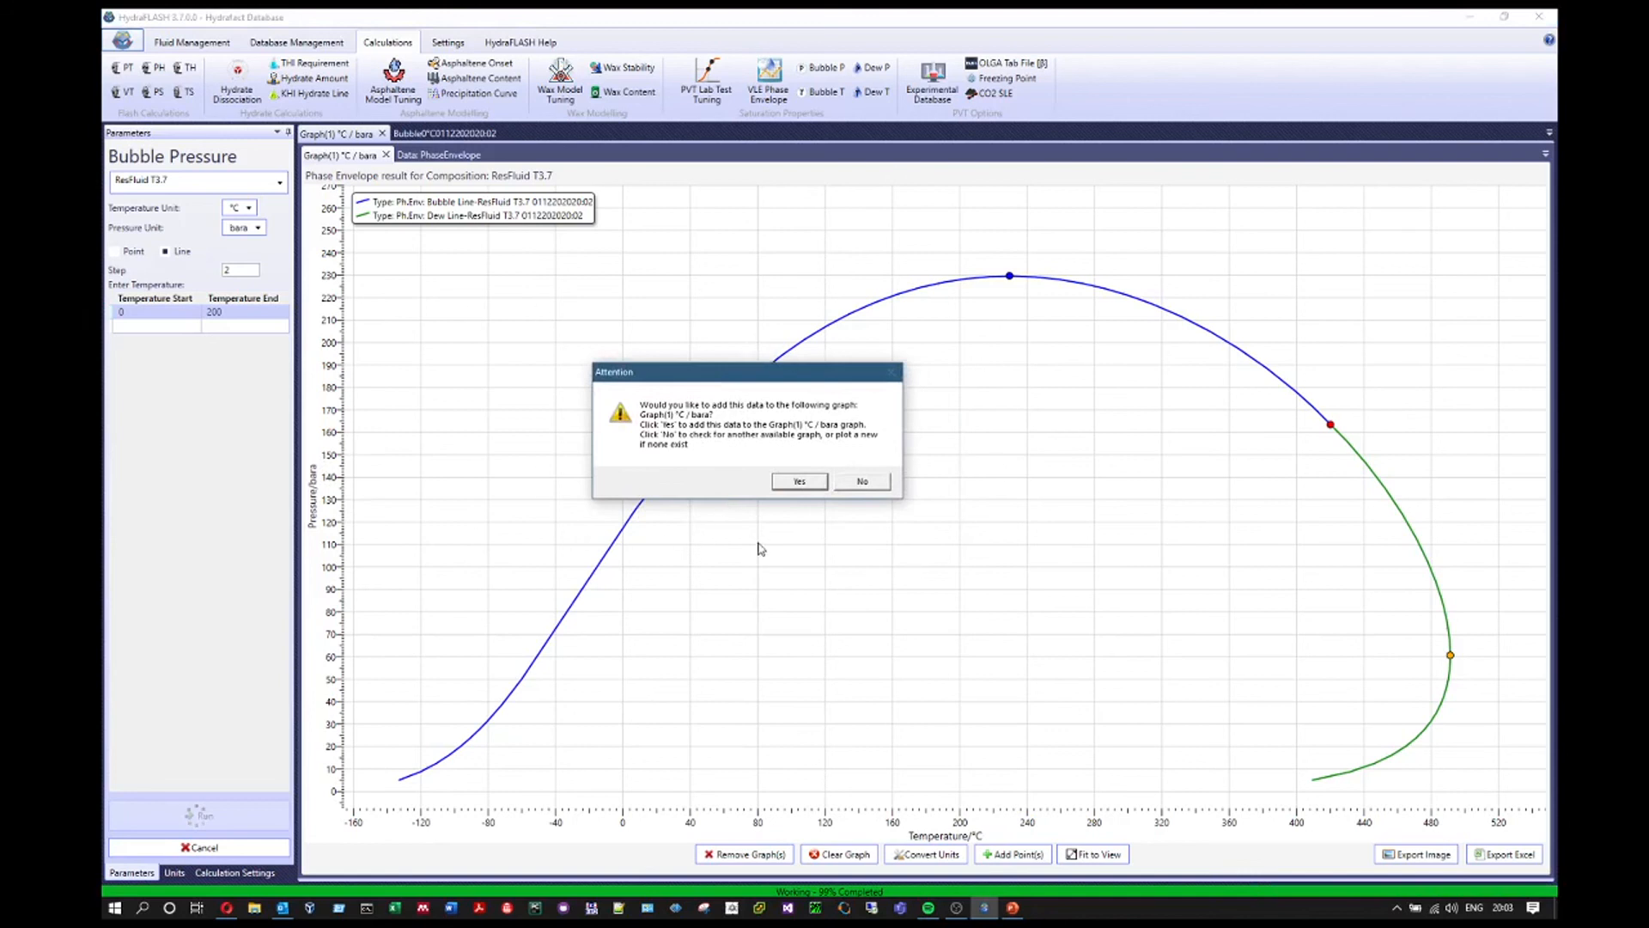
left_click(799, 481)
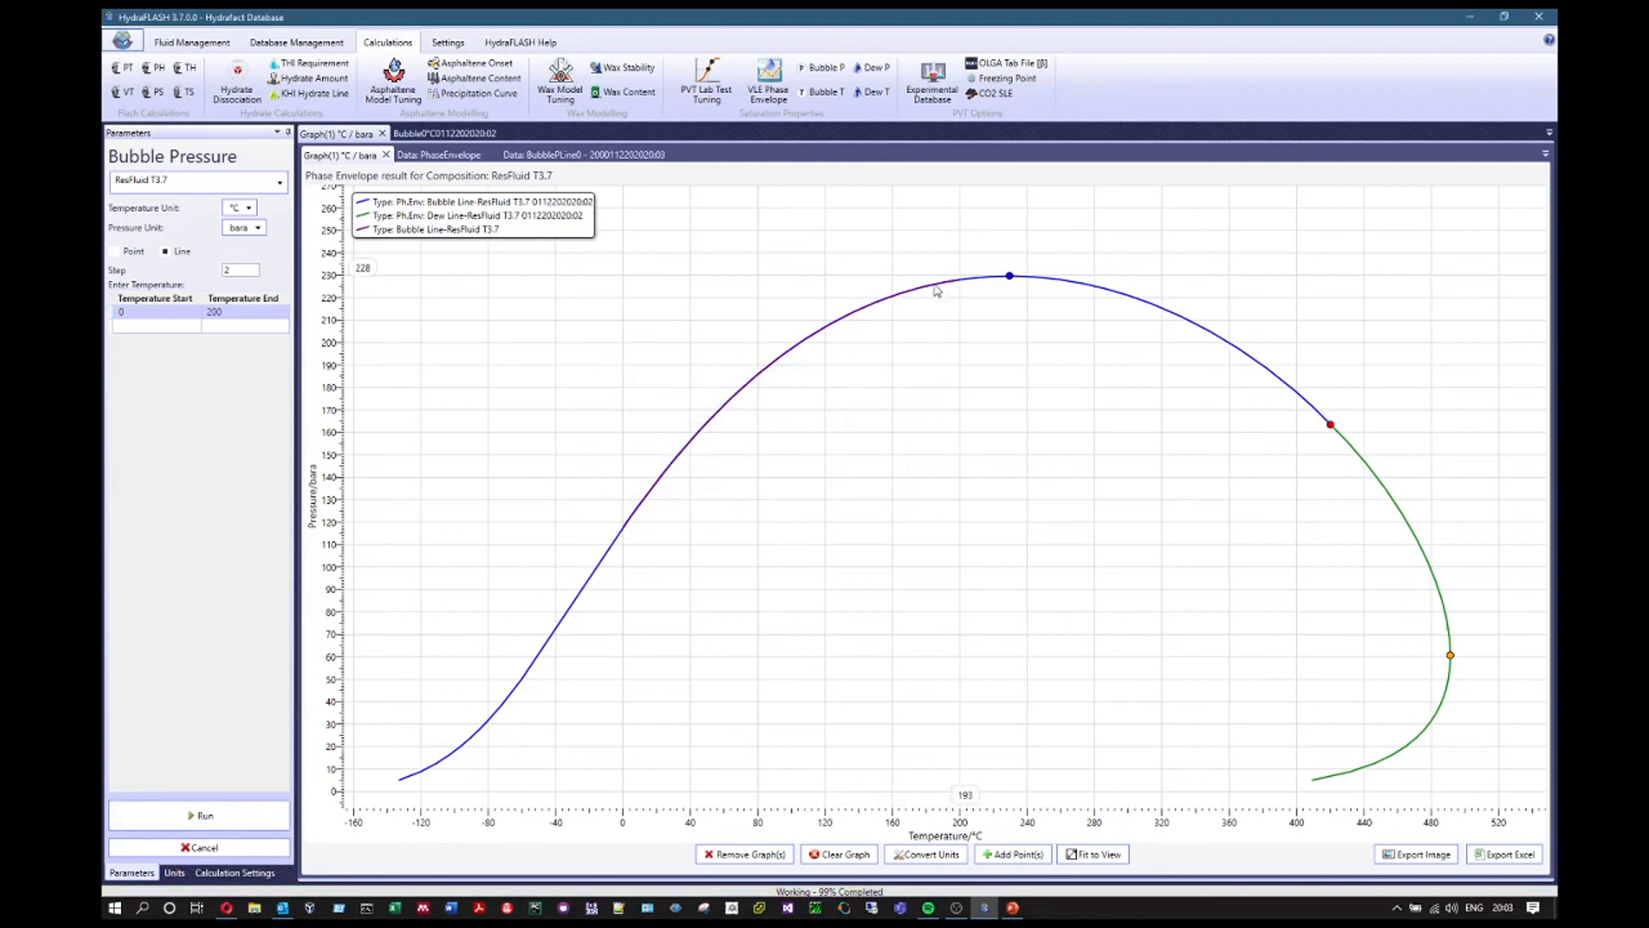
Examine closely how the new bubble line overlaps the phase envelope between about 140 and 180 °C
left_click_drag(928, 285, 858, 309)
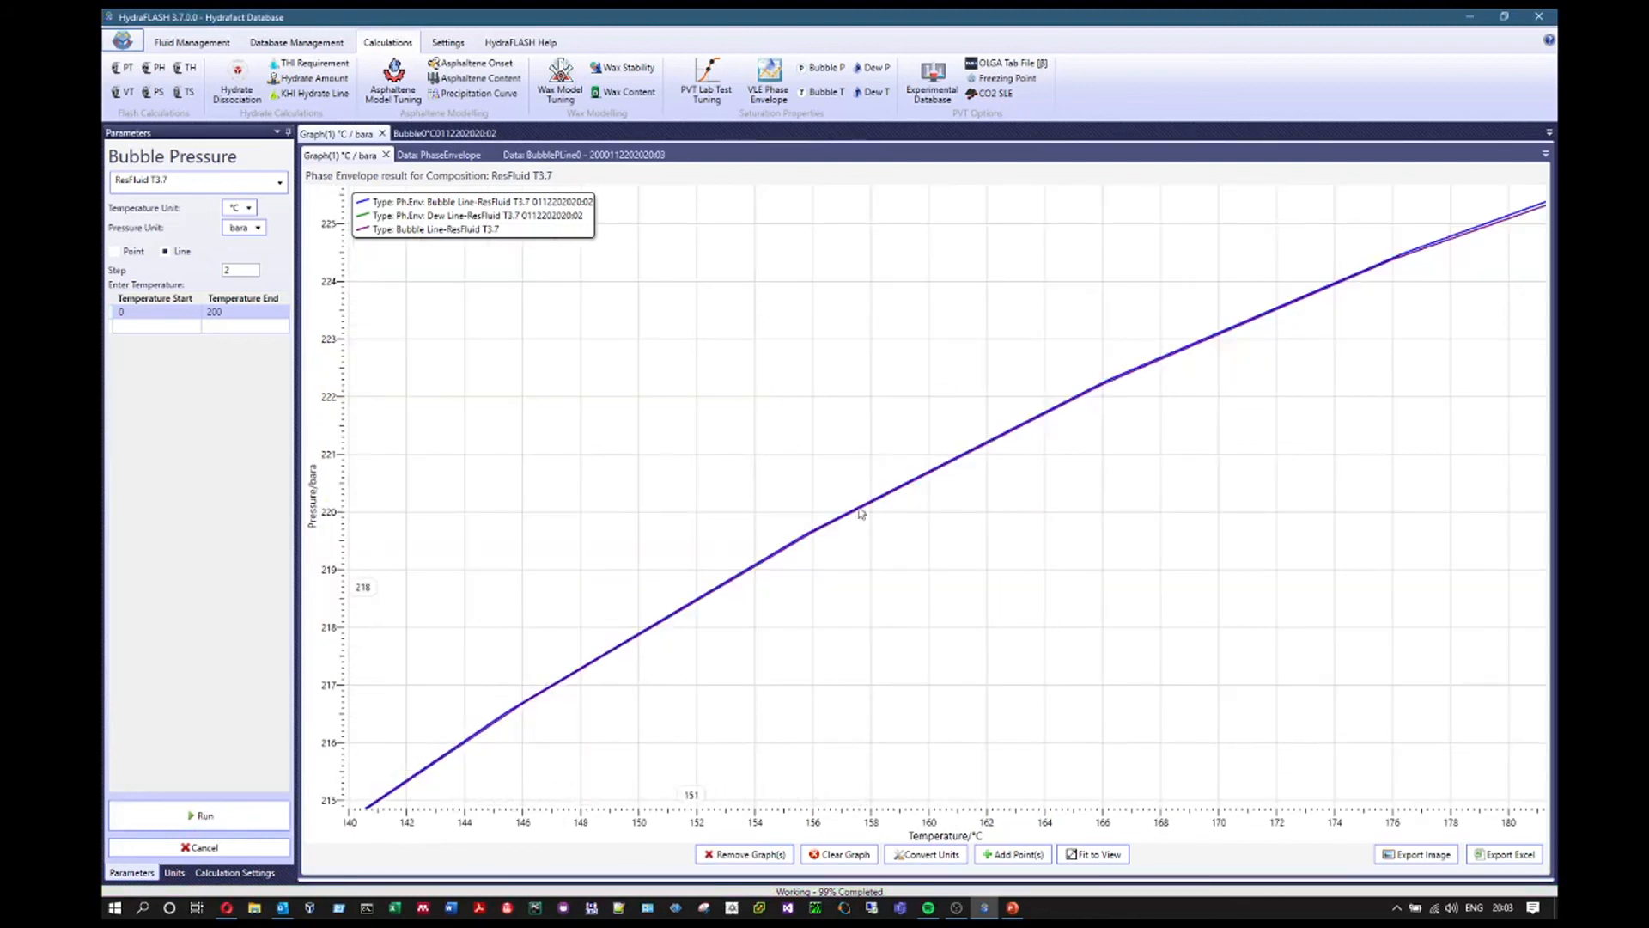
right_click(1001, 376)
left_click(971, 380)
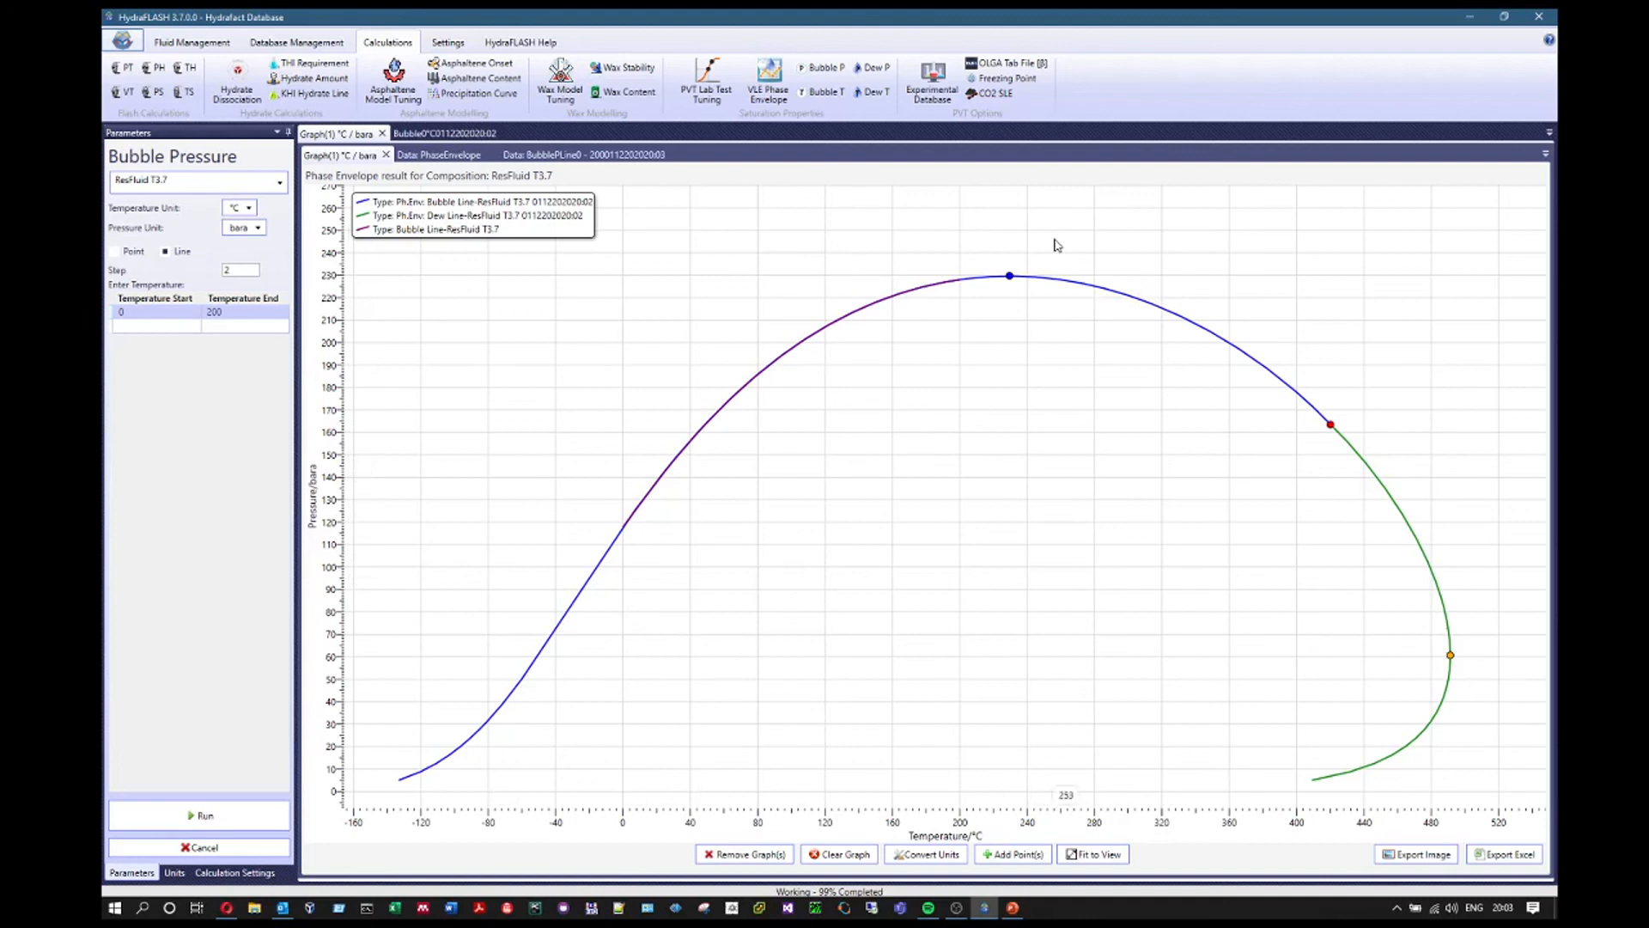
Remove the Phase Envelope Bubble Line of ResFluid T3.7 from the graph, keeping the separately calculated bubble line
left_click(745, 853)
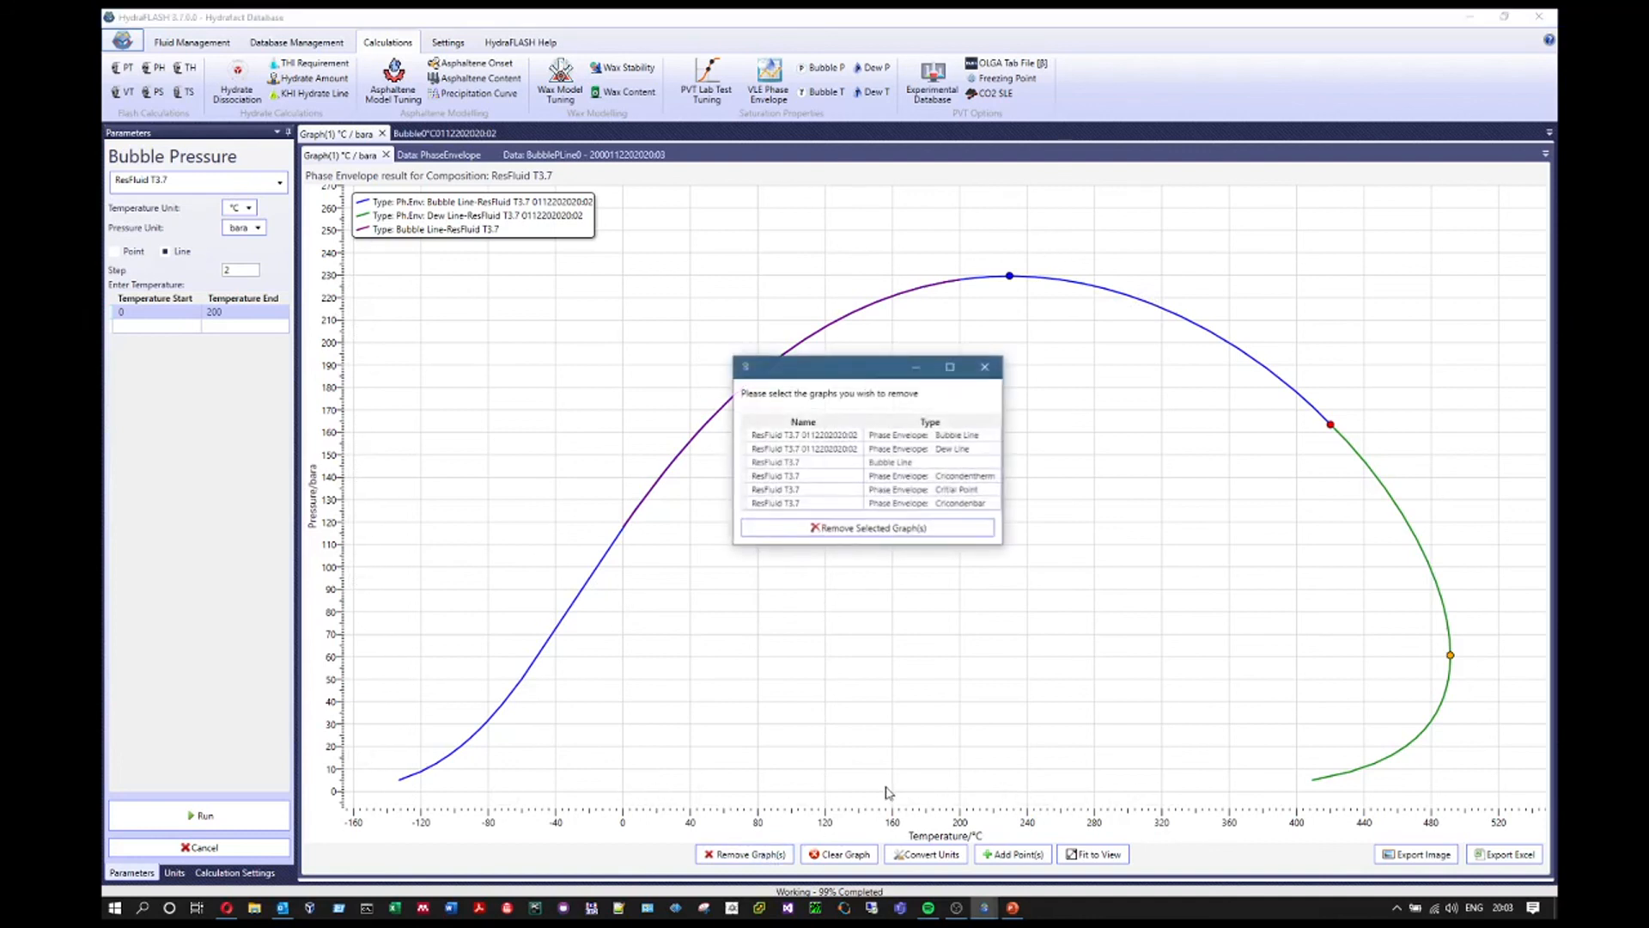
left_click(943, 464)
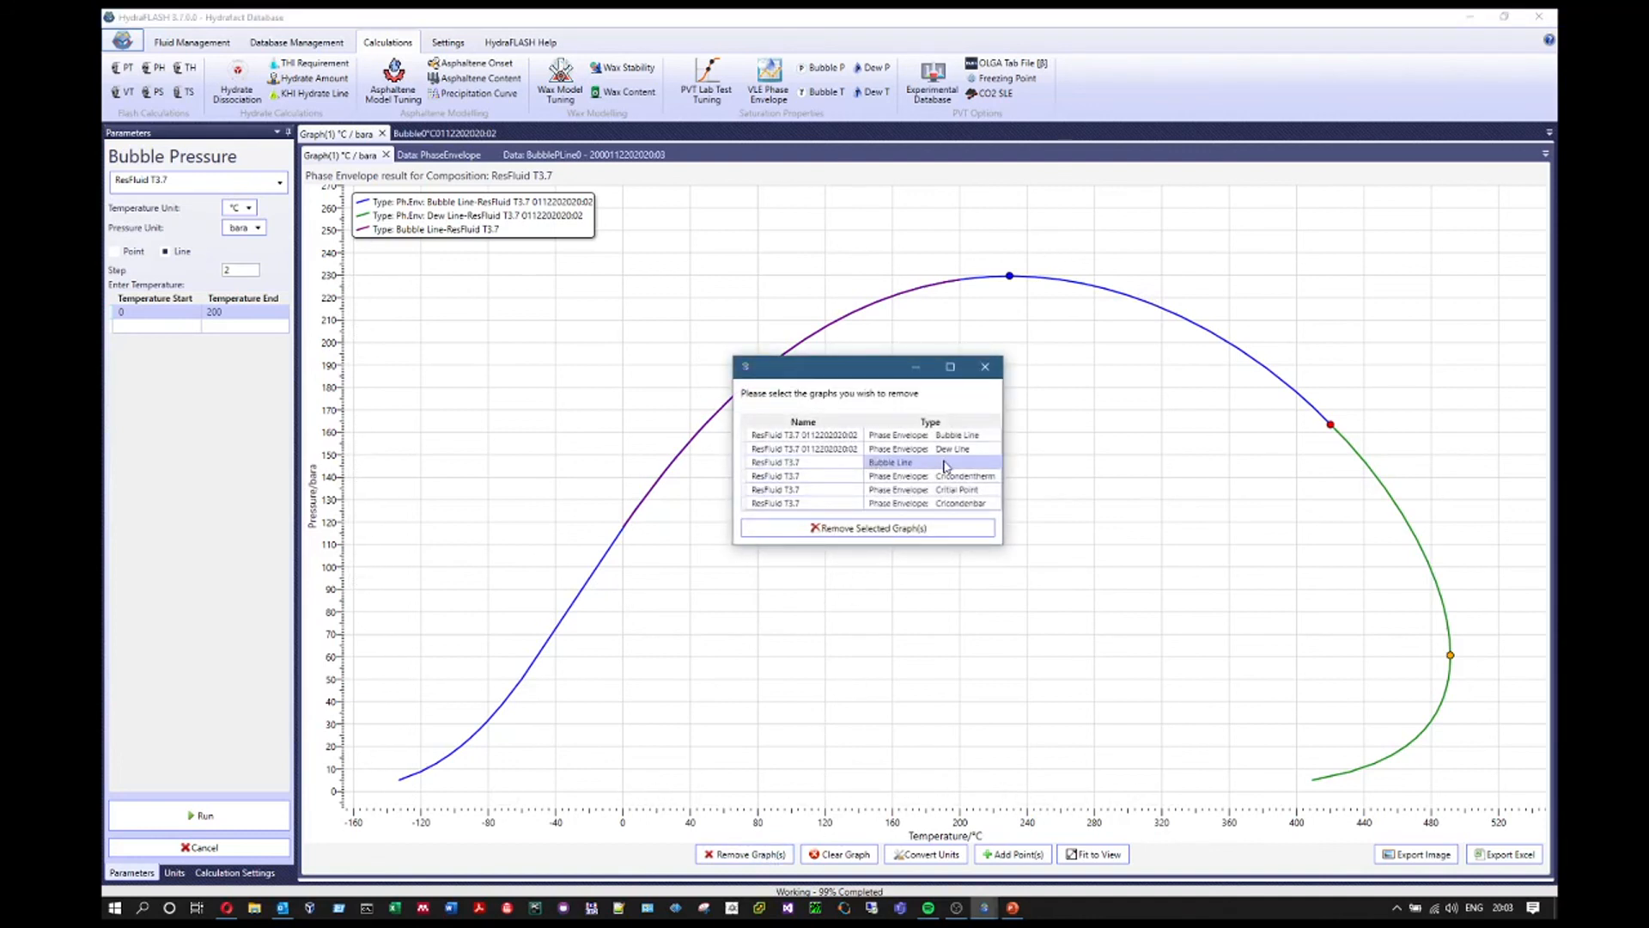
left_click(915, 436)
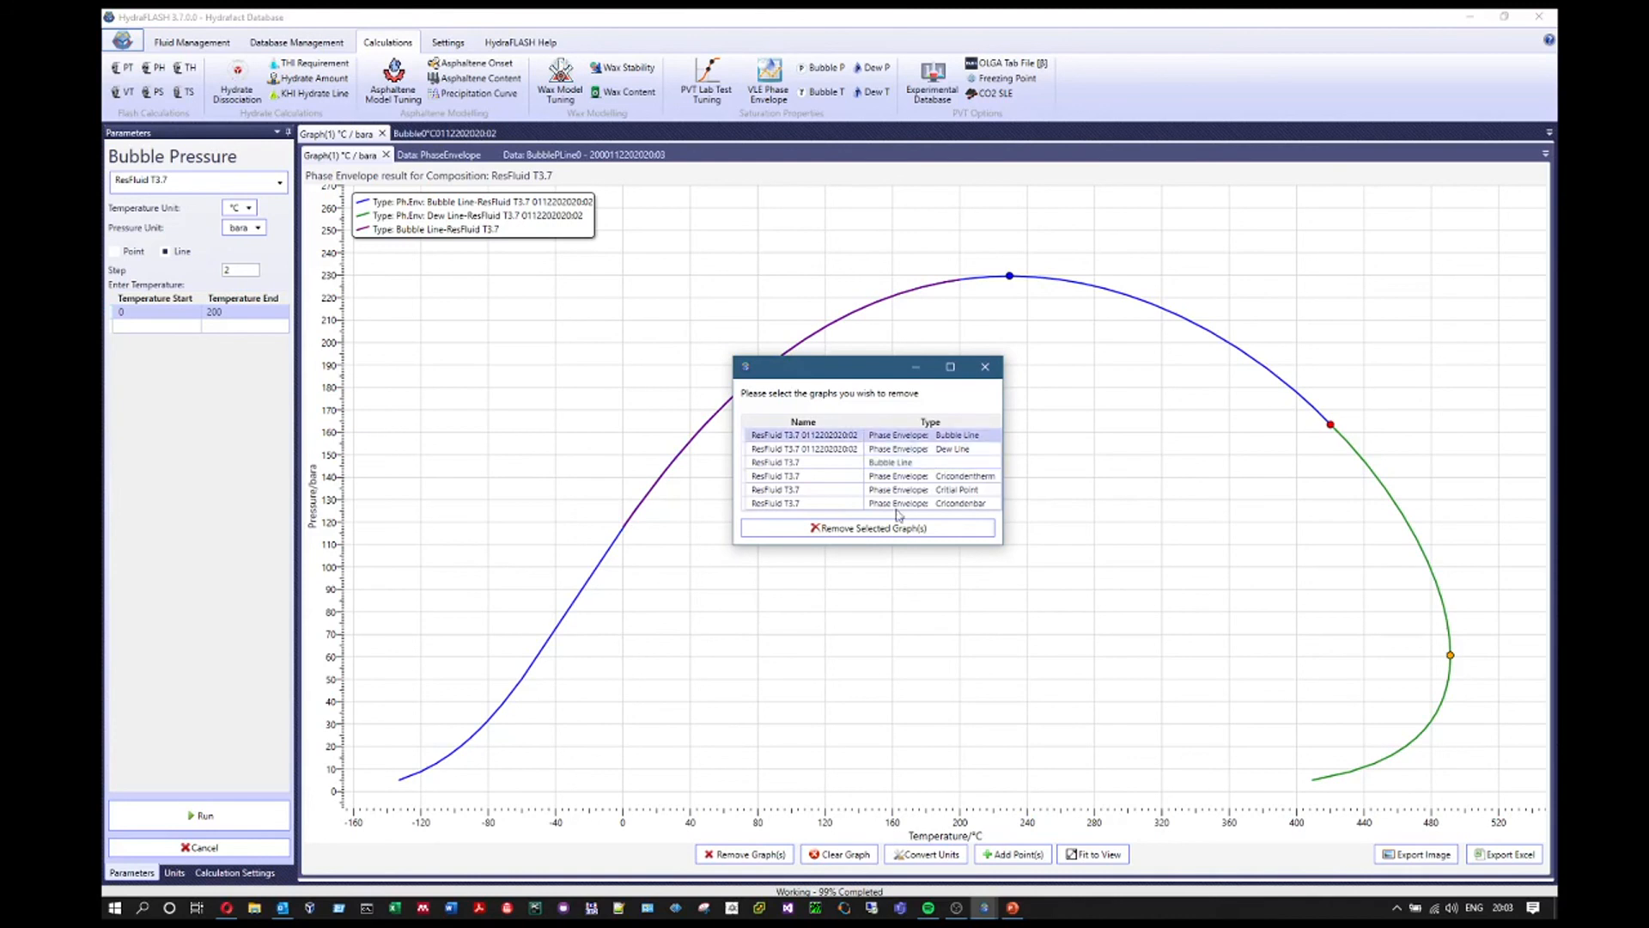
left_click(889, 528)
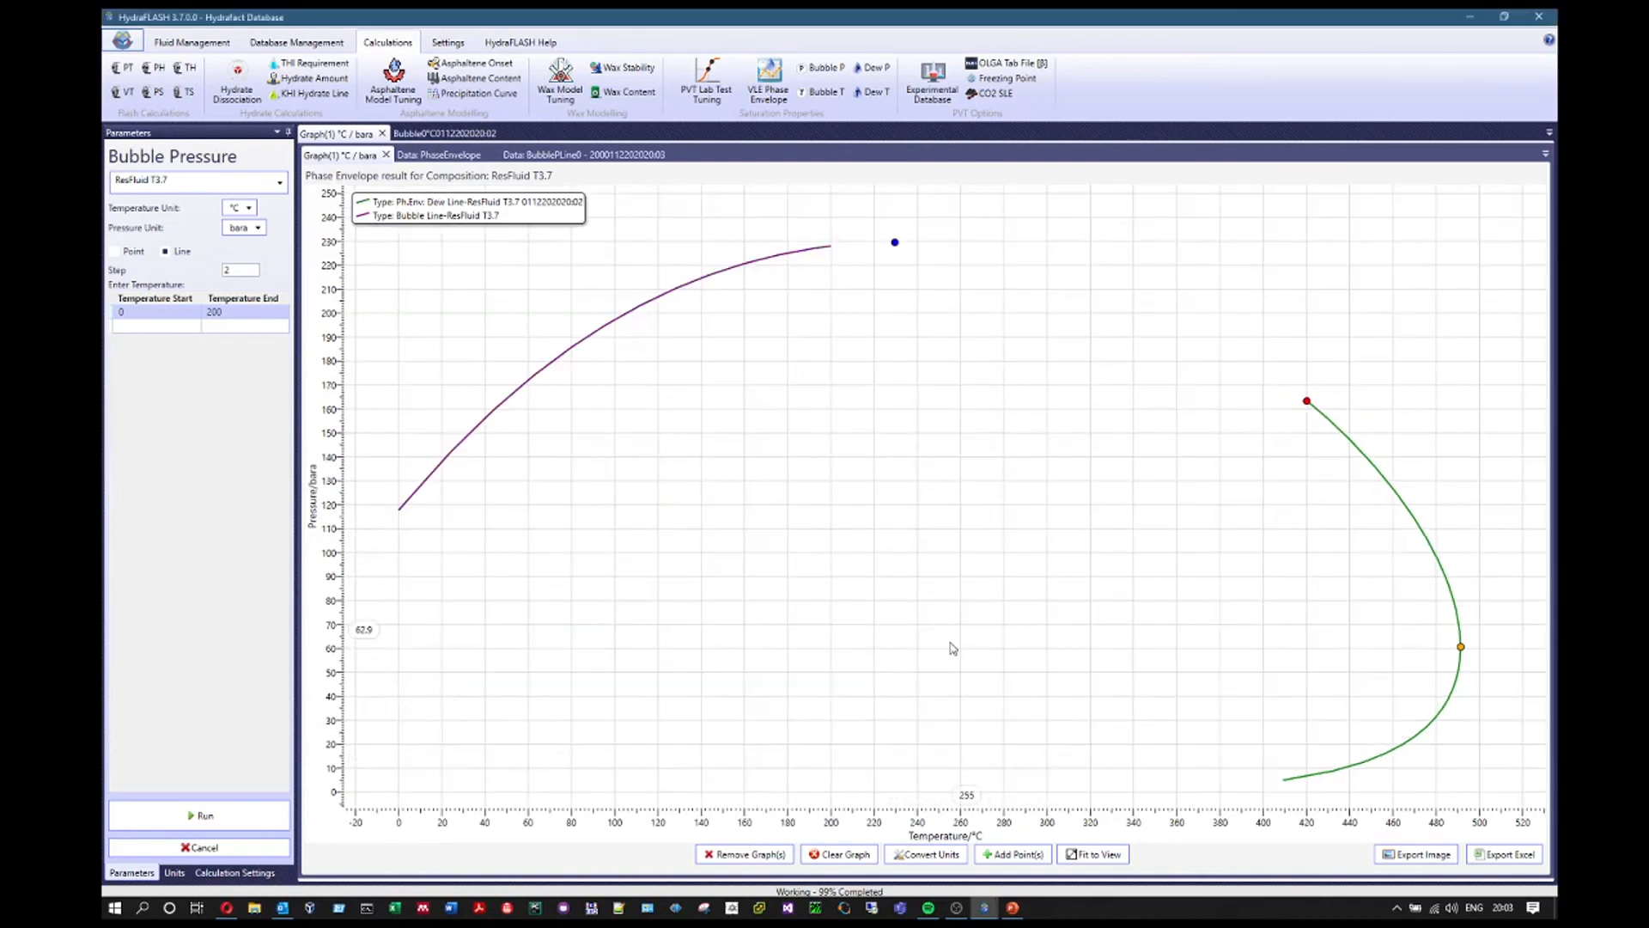
scroll(951, 649, "down", 3)
scroll(951, 649, "down", 1)
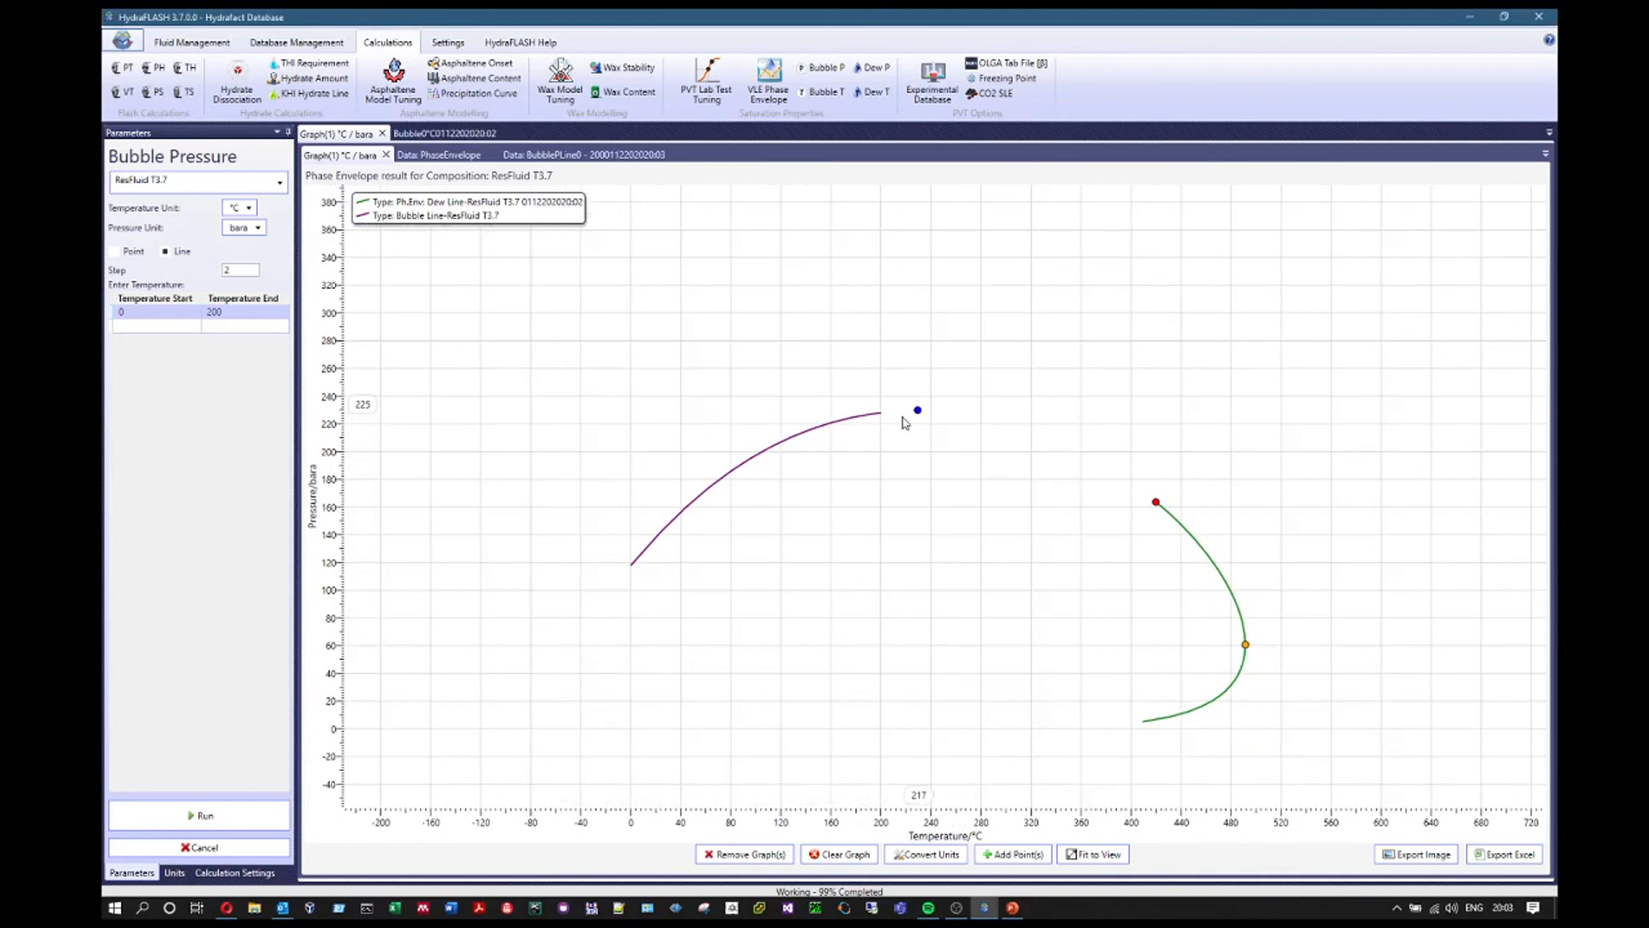
Close the graph and bubble pressure result, and calculate the bubble point temperature of ResFluid T3.7 at 50 bara
left_click(382, 133)
left_click(410, 134)
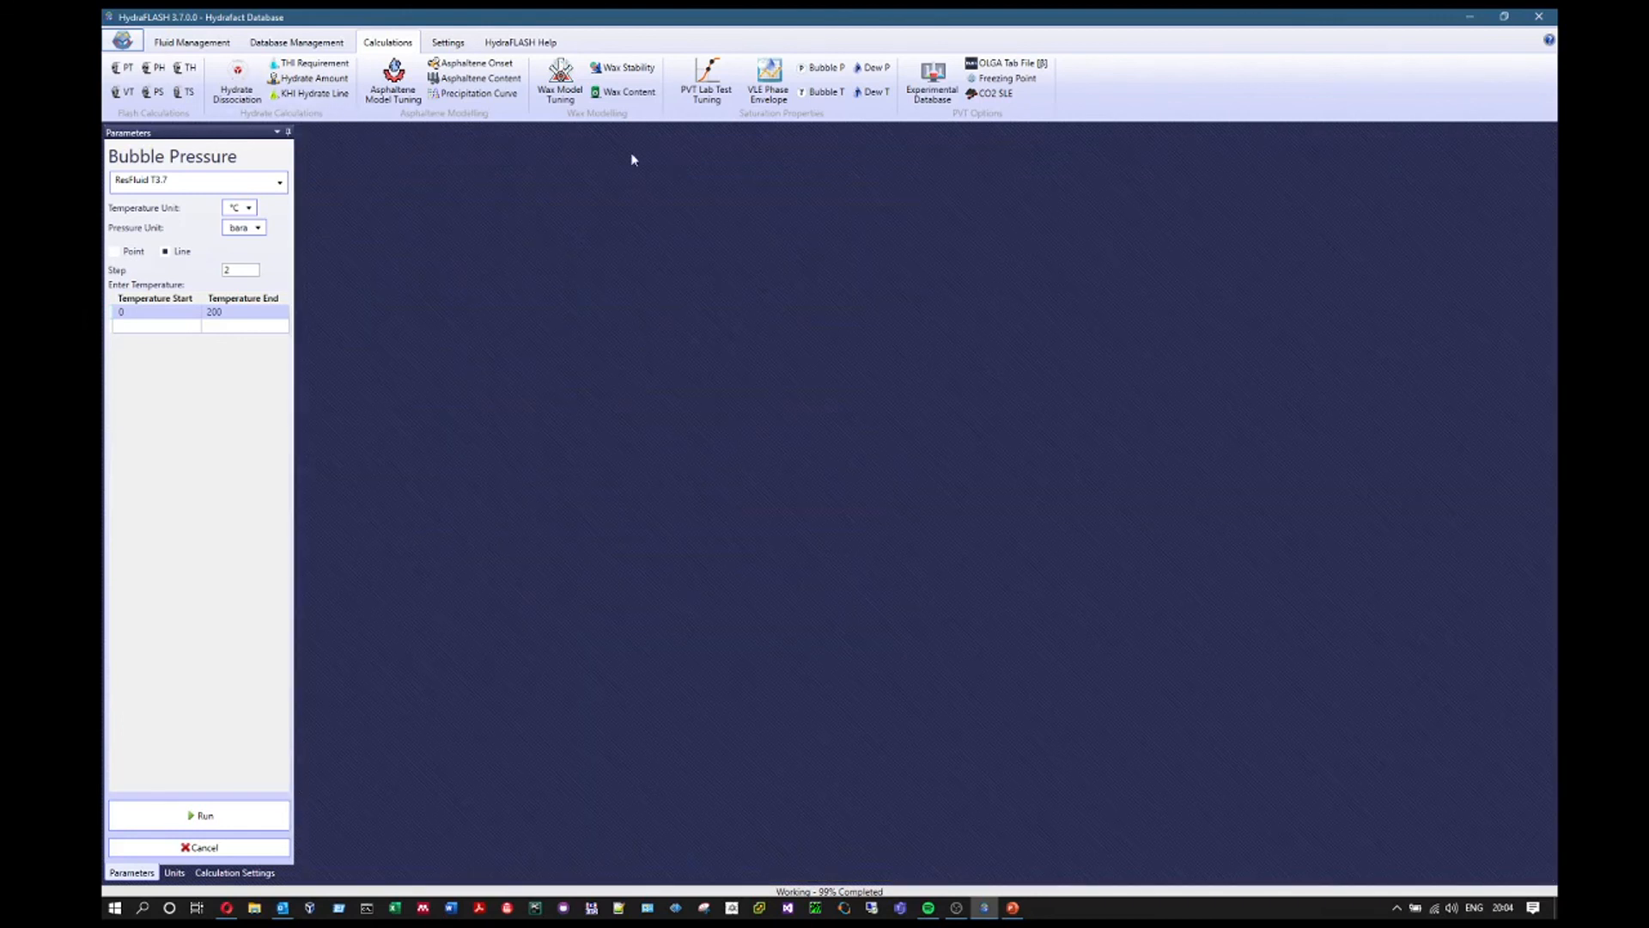
left_click(822, 93)
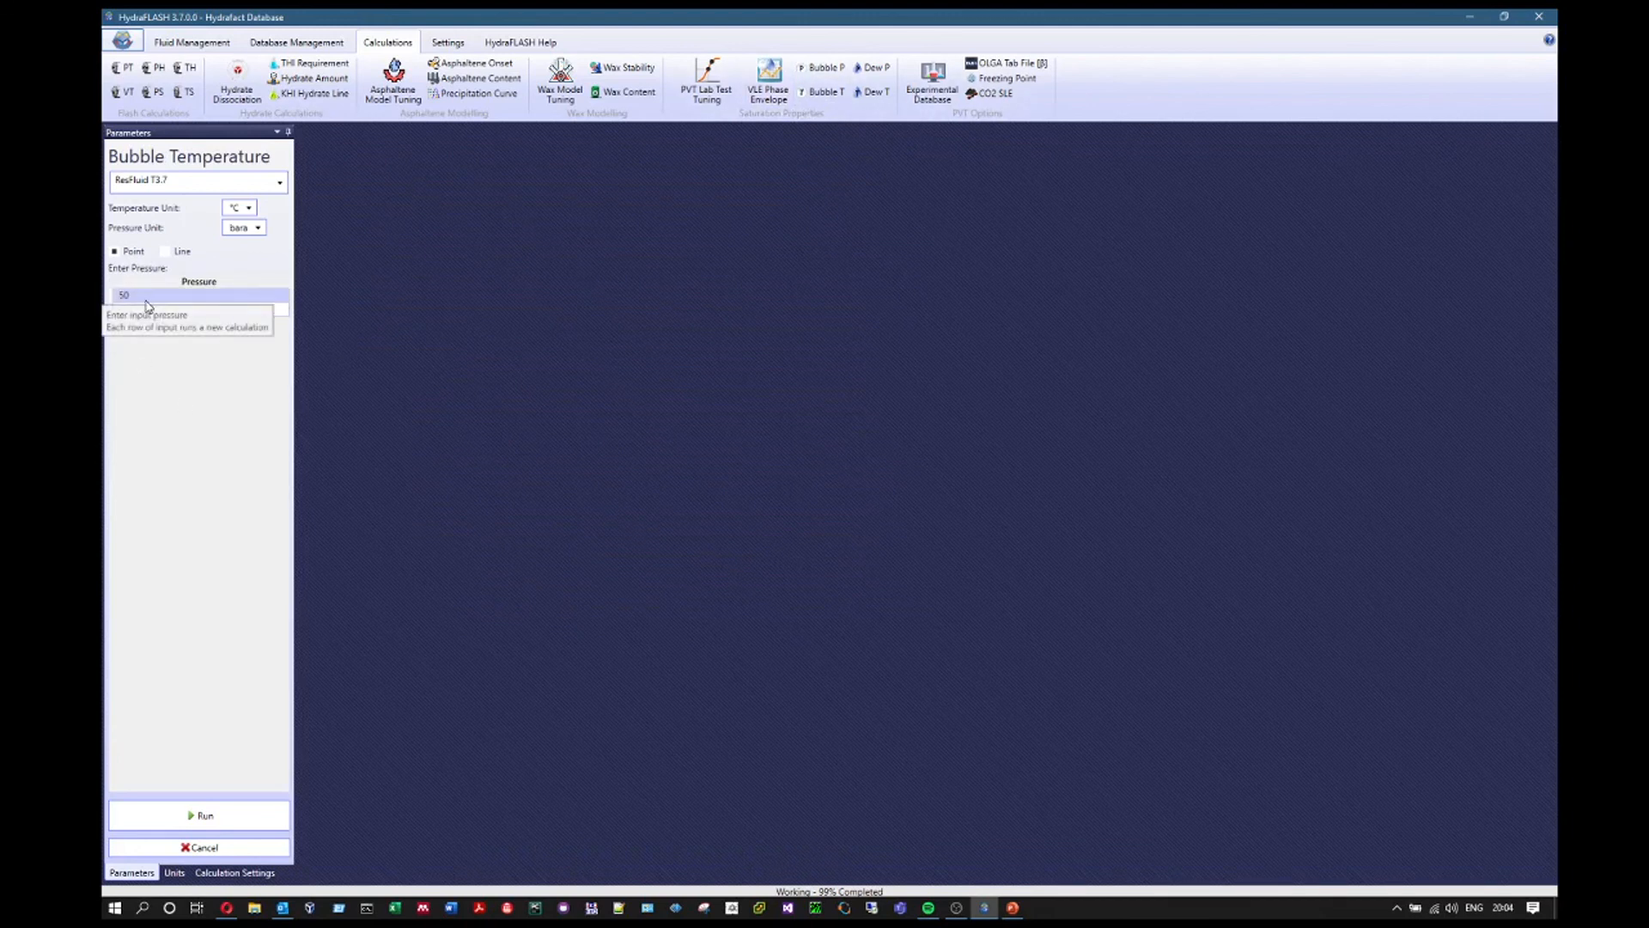
left_click(208, 813)
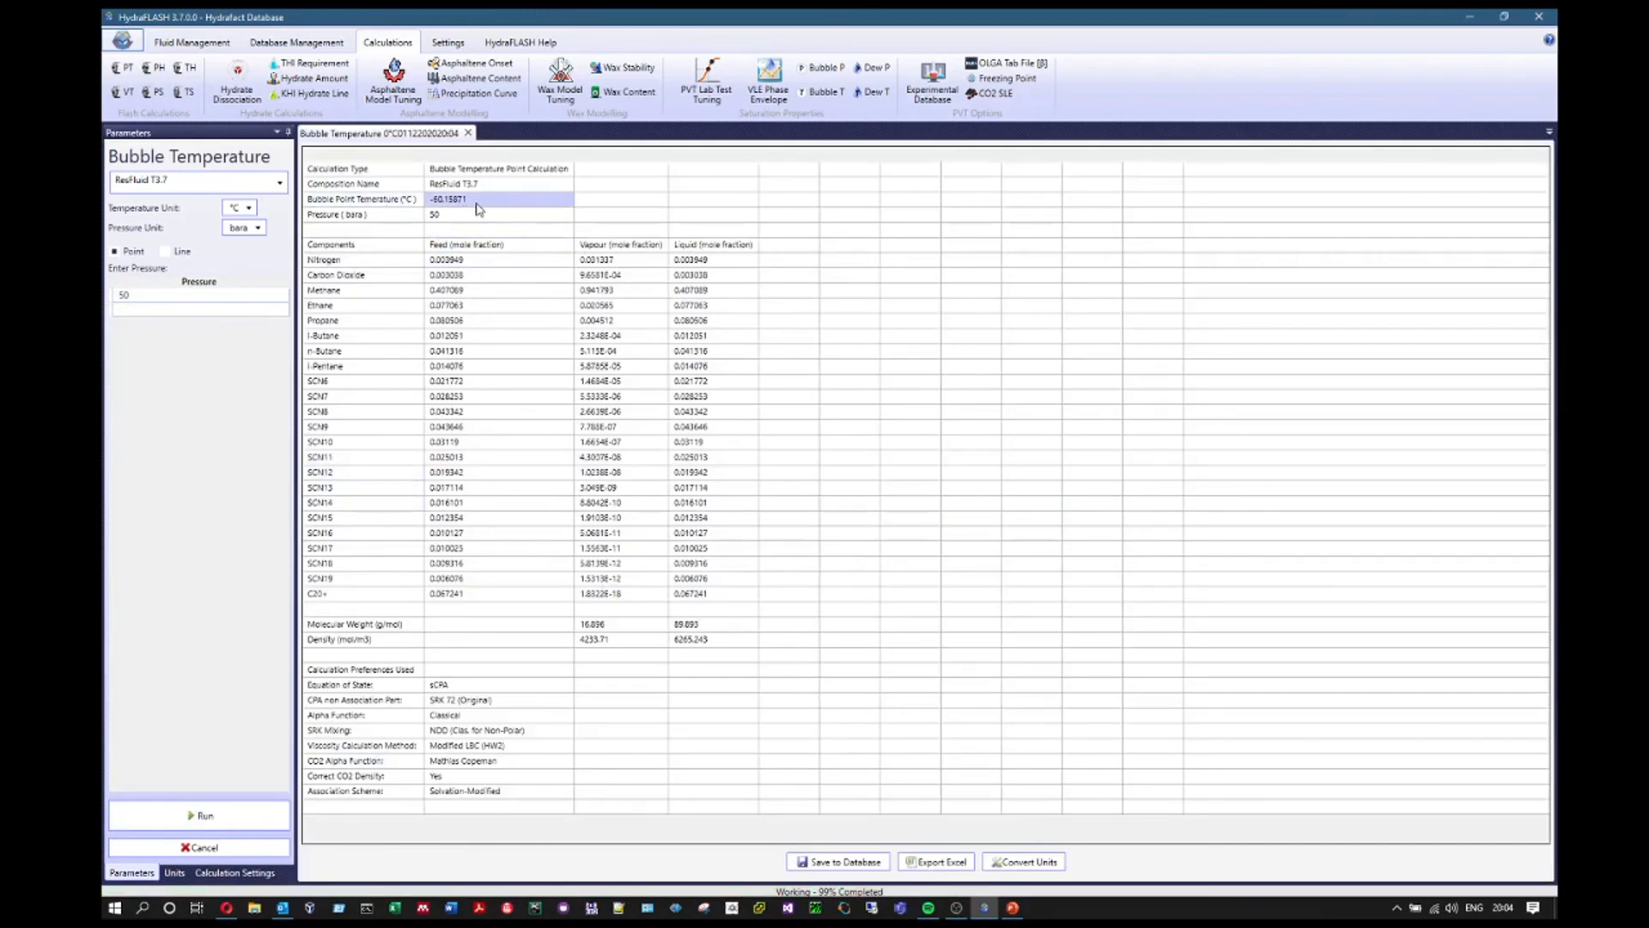
Calculate a bubble temperature line for ResFluid T3.7 from 5 to 50 bara with step 1
left_click(164, 250)
left_click(254, 314)
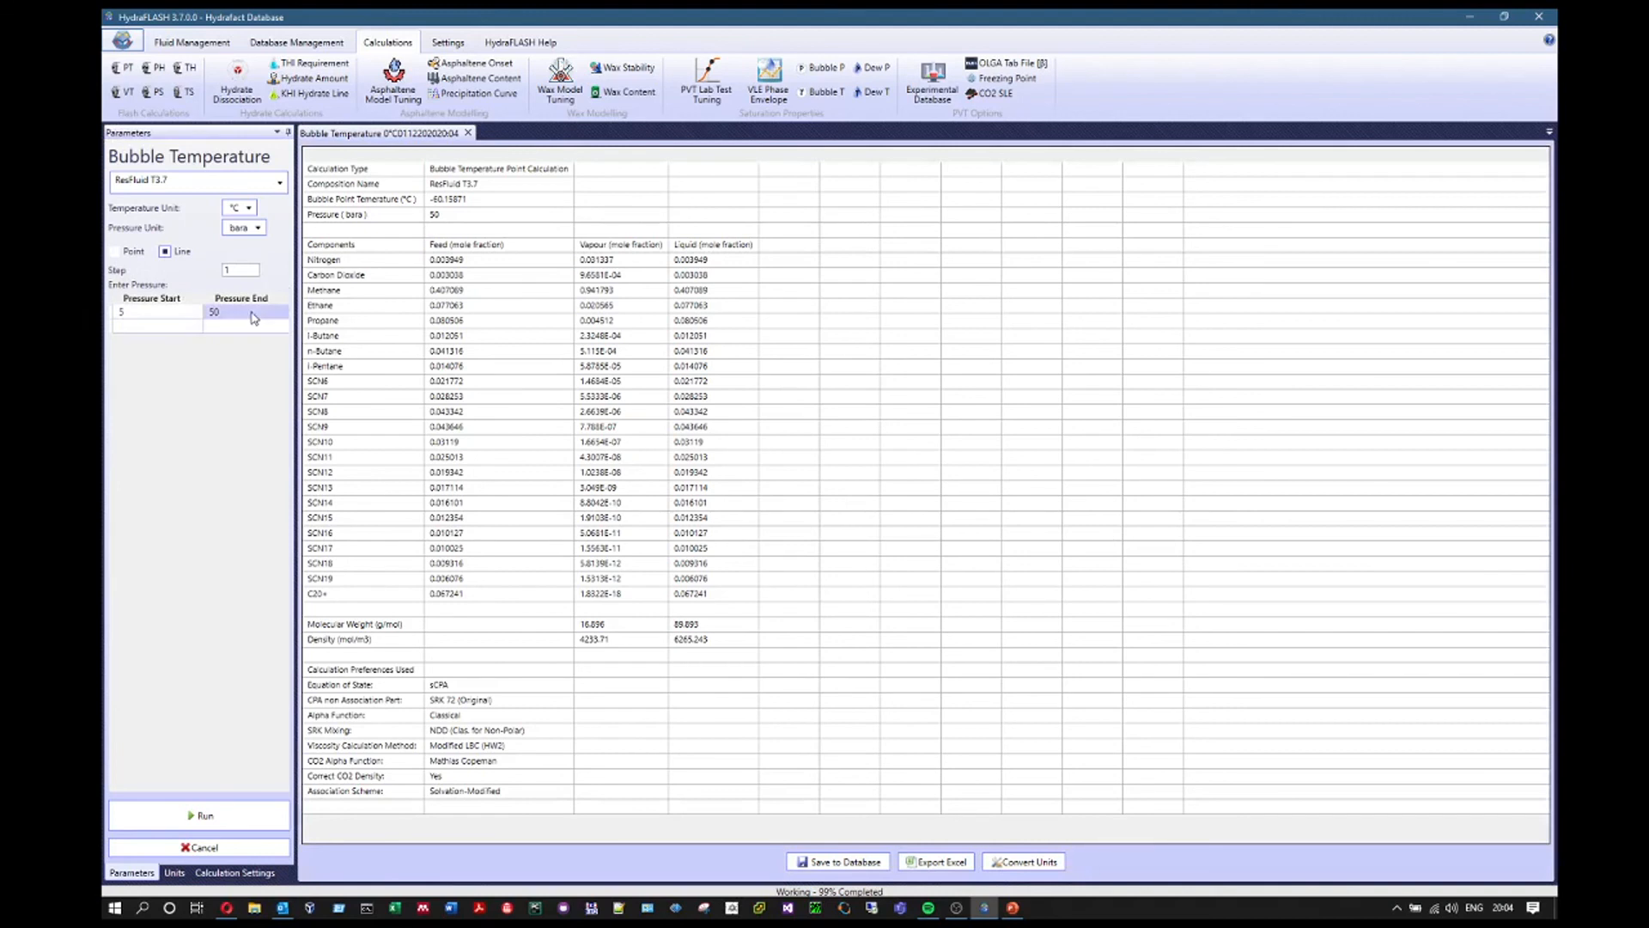
left_click(216, 816)
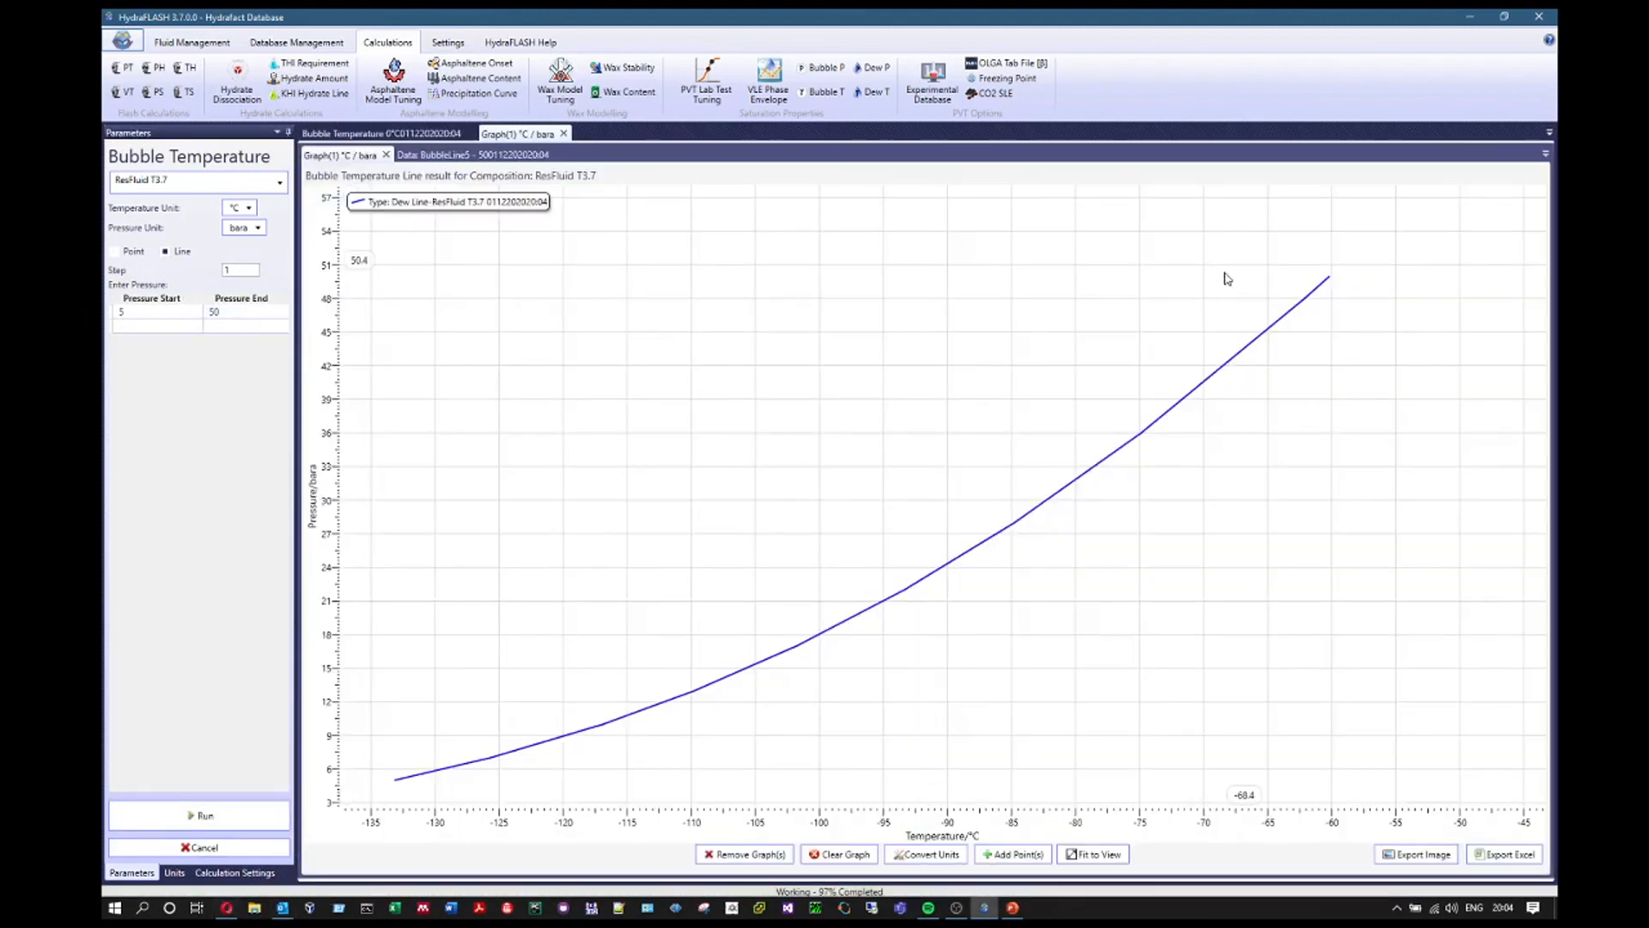
Examine the bubble line's data table of temperatures, pressures and liquid and vapour densities, and return to its graph
left_click(468, 155)
scroll(653, 524, "down", 9)
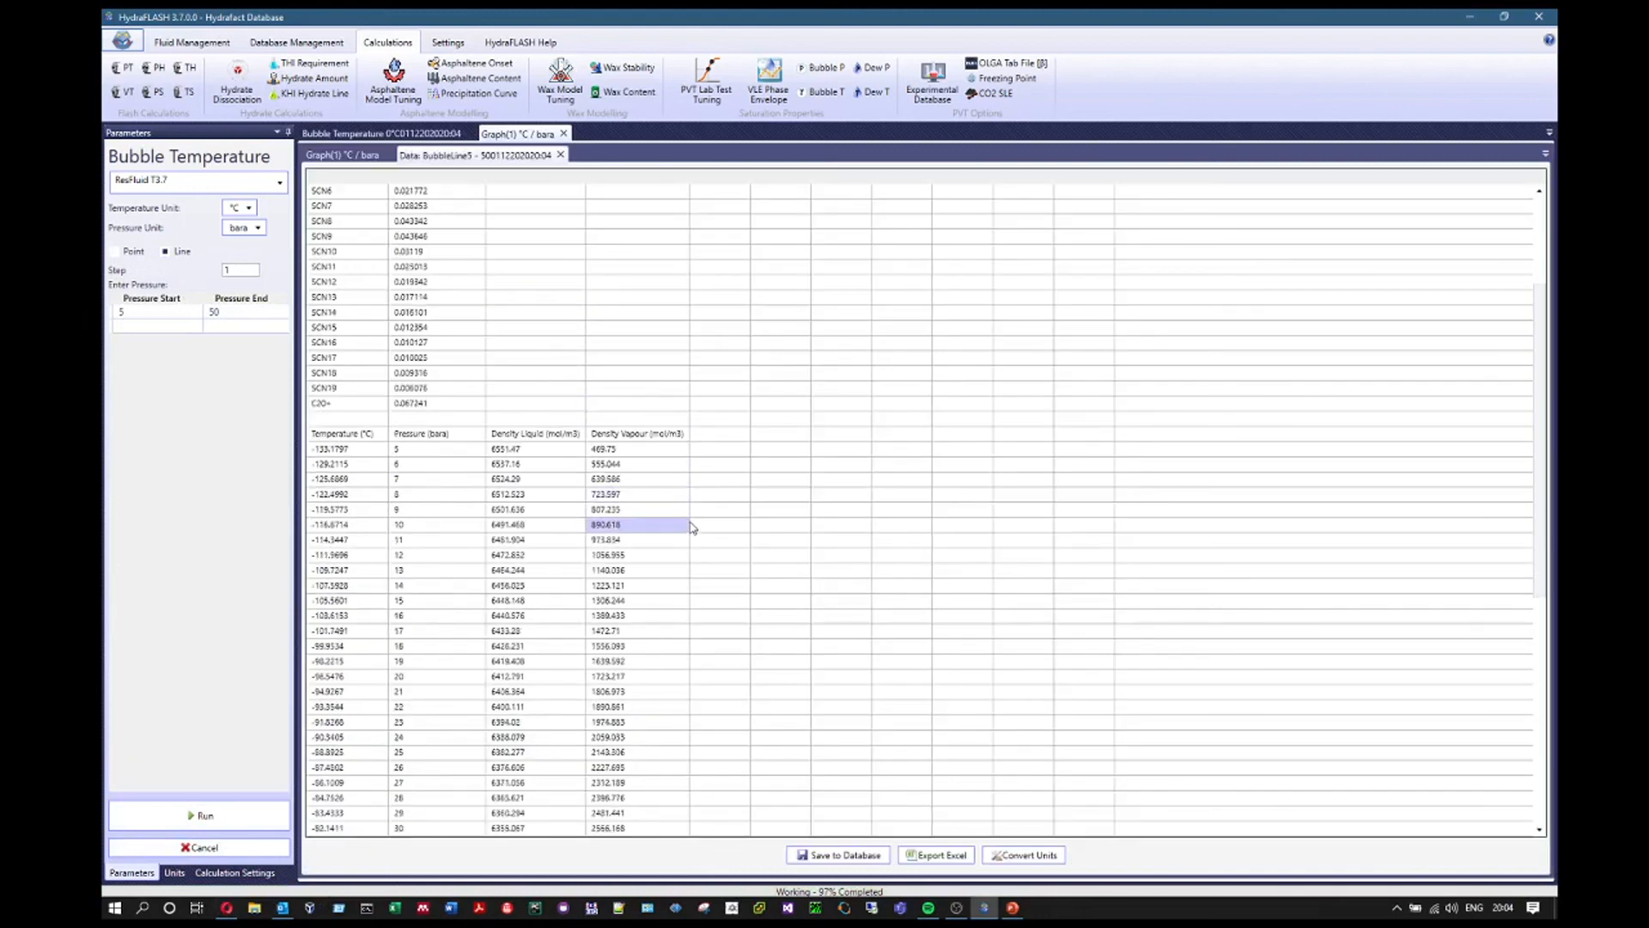
scroll(682, 532, "up", 5)
left_click(578, 375)
left_click_drag(578, 375, 692, 799)
left_click(334, 155)
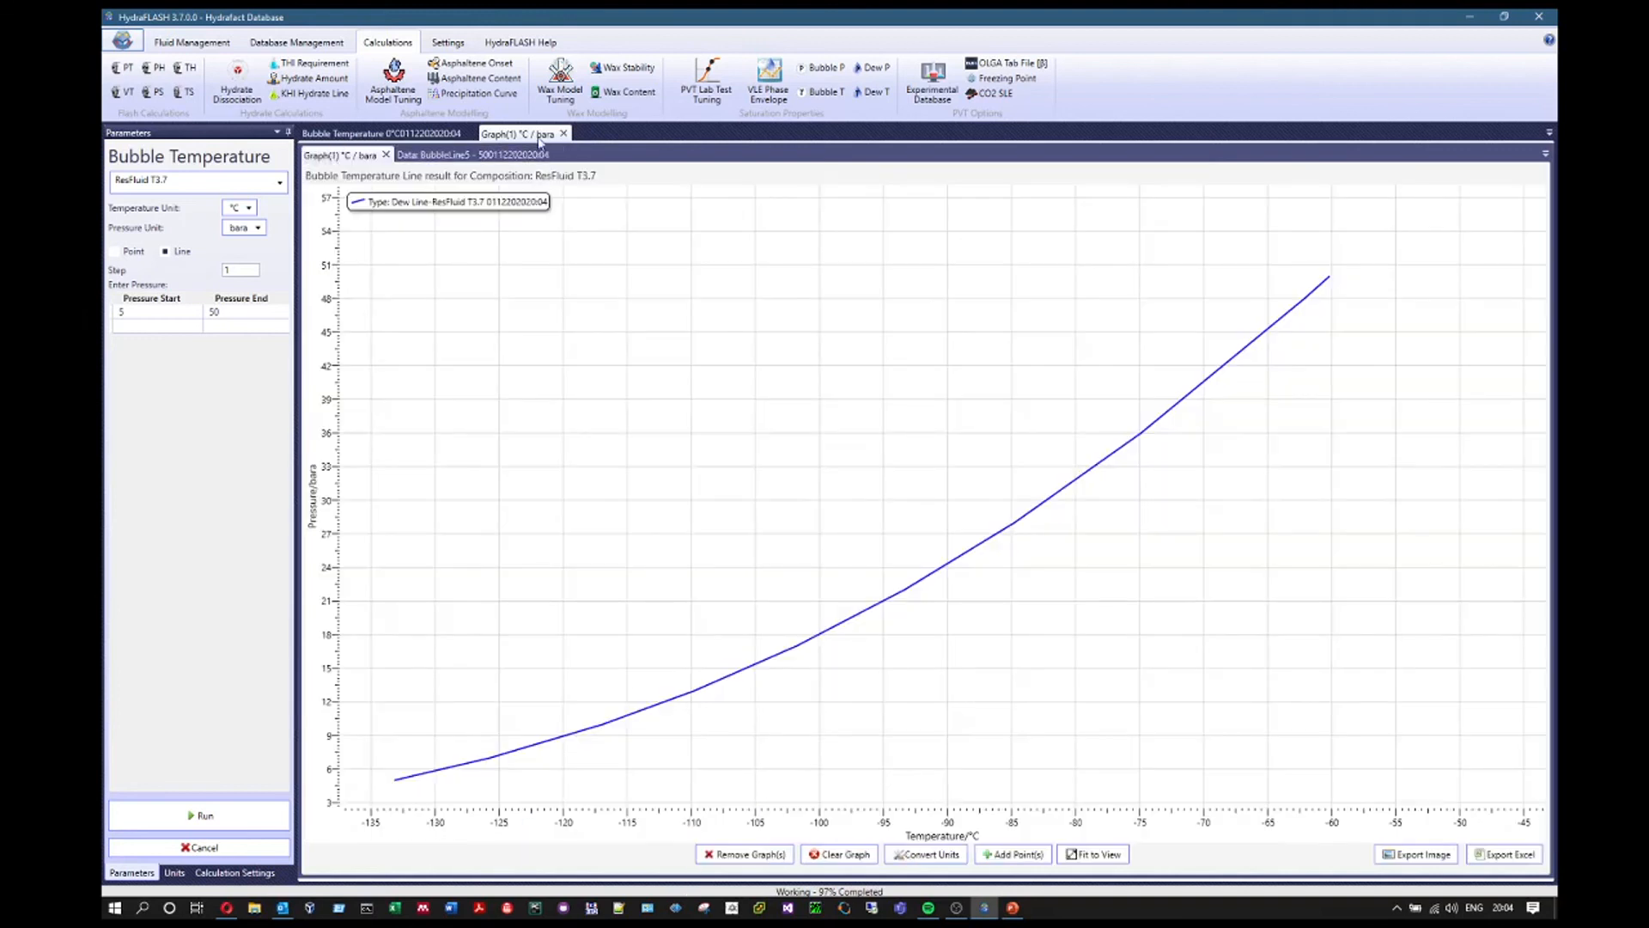
Close both bubble temperature results and calculate the dew point pressure of ResFluid T3.7 at 400 °C
left_click(565, 134)
left_click(470, 134)
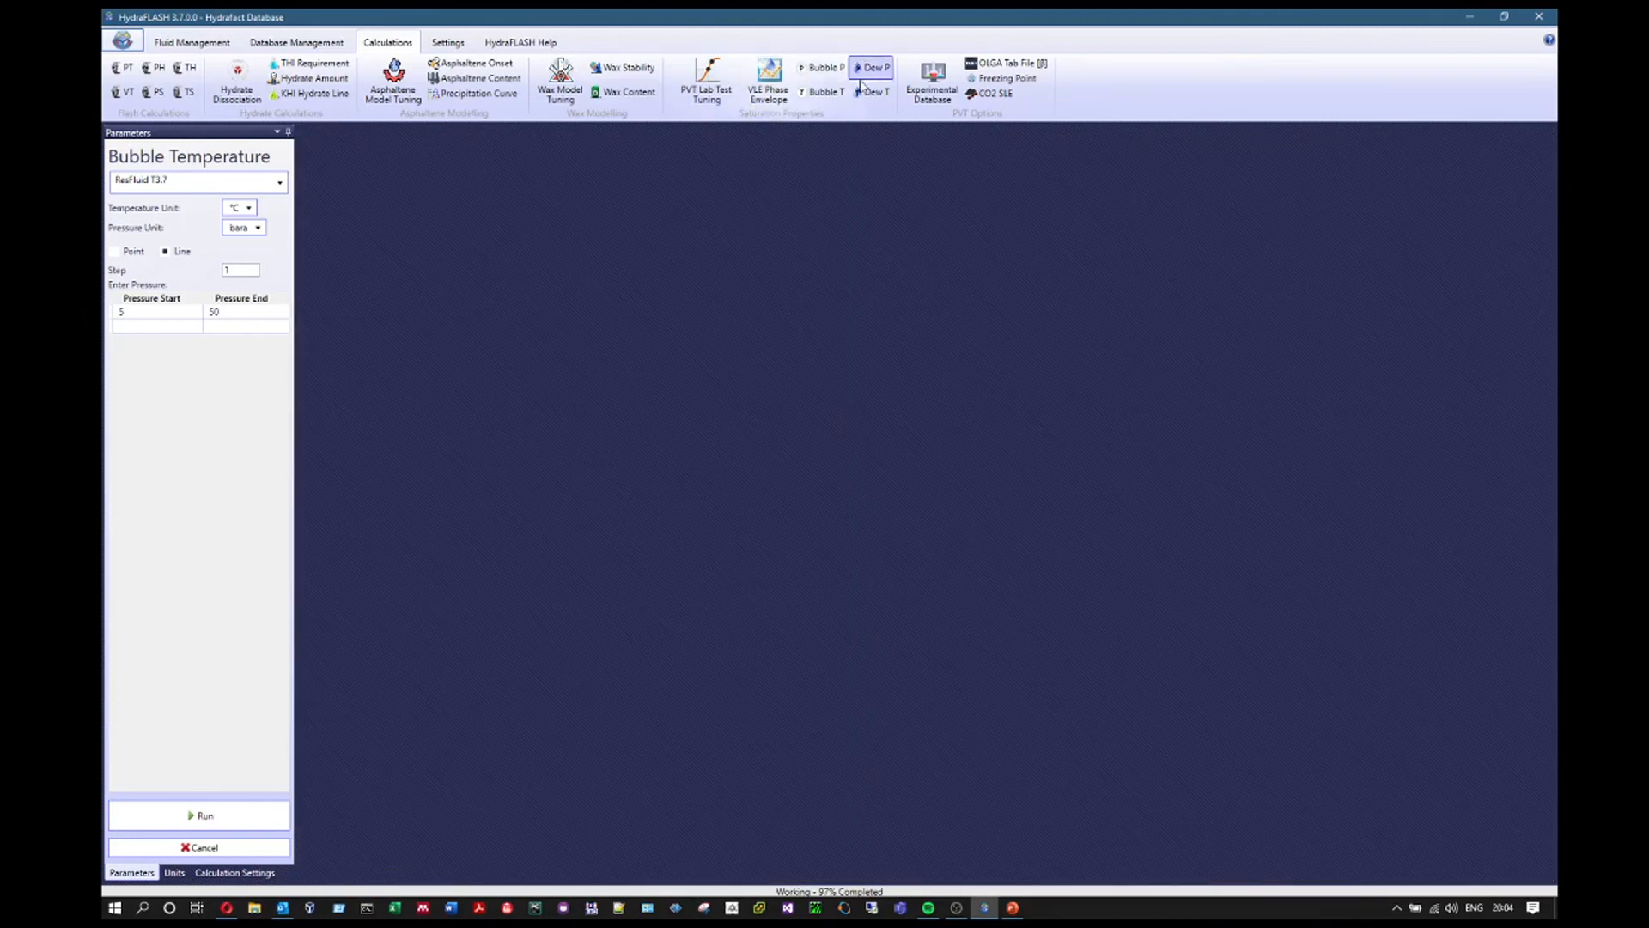
left_click(884, 74)
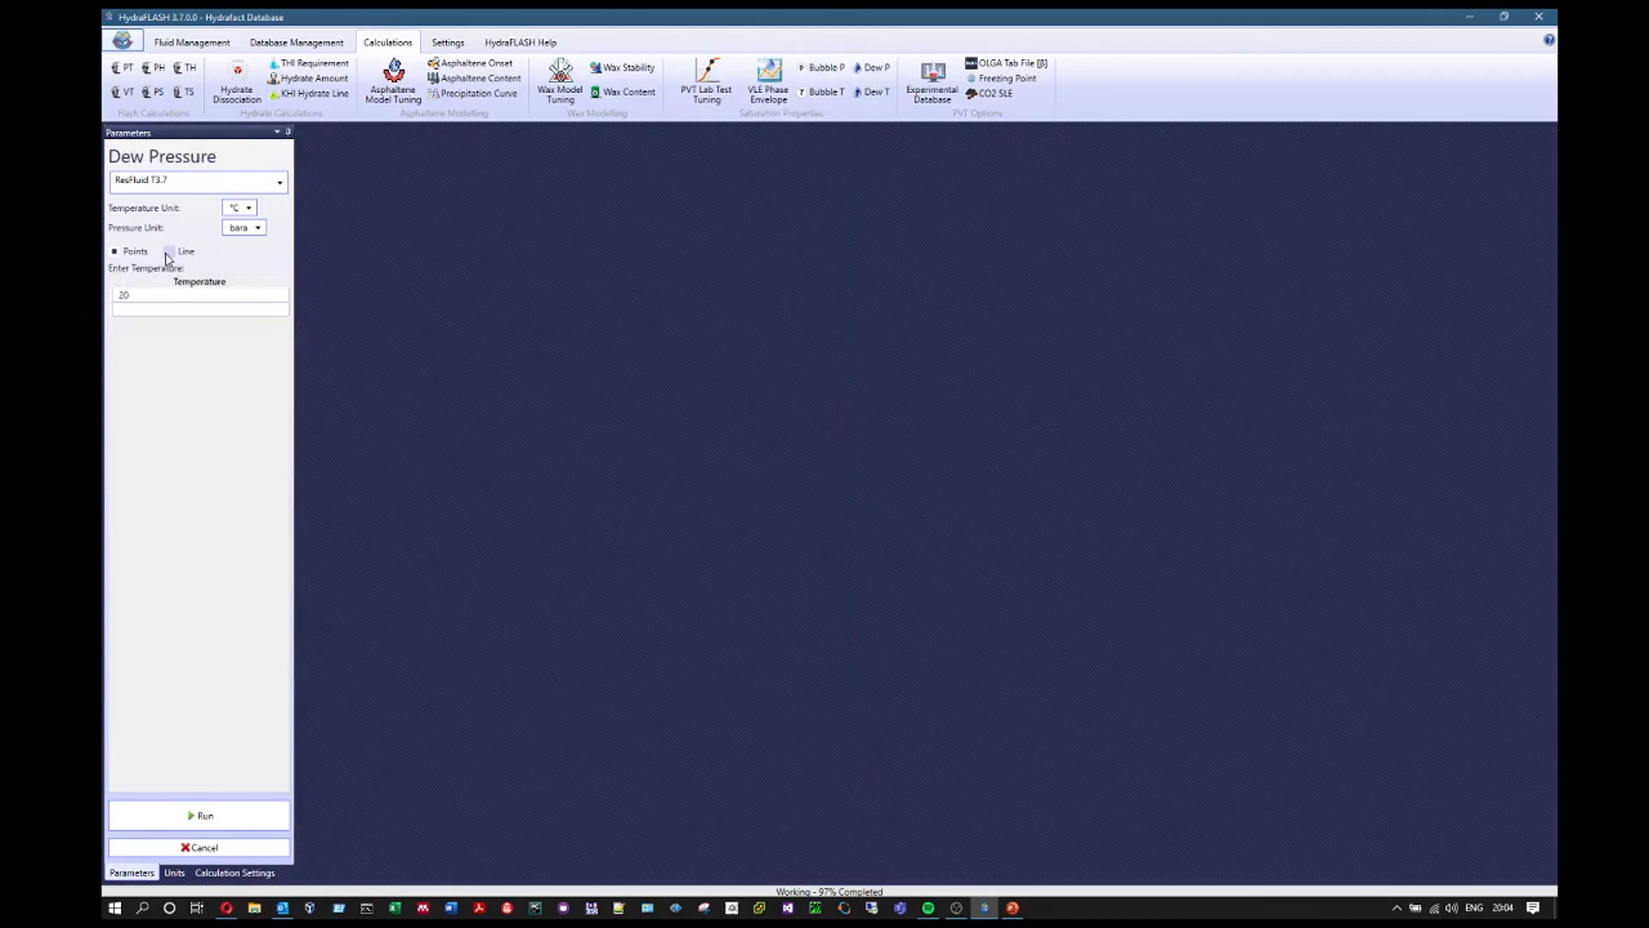
left_click(183, 296)
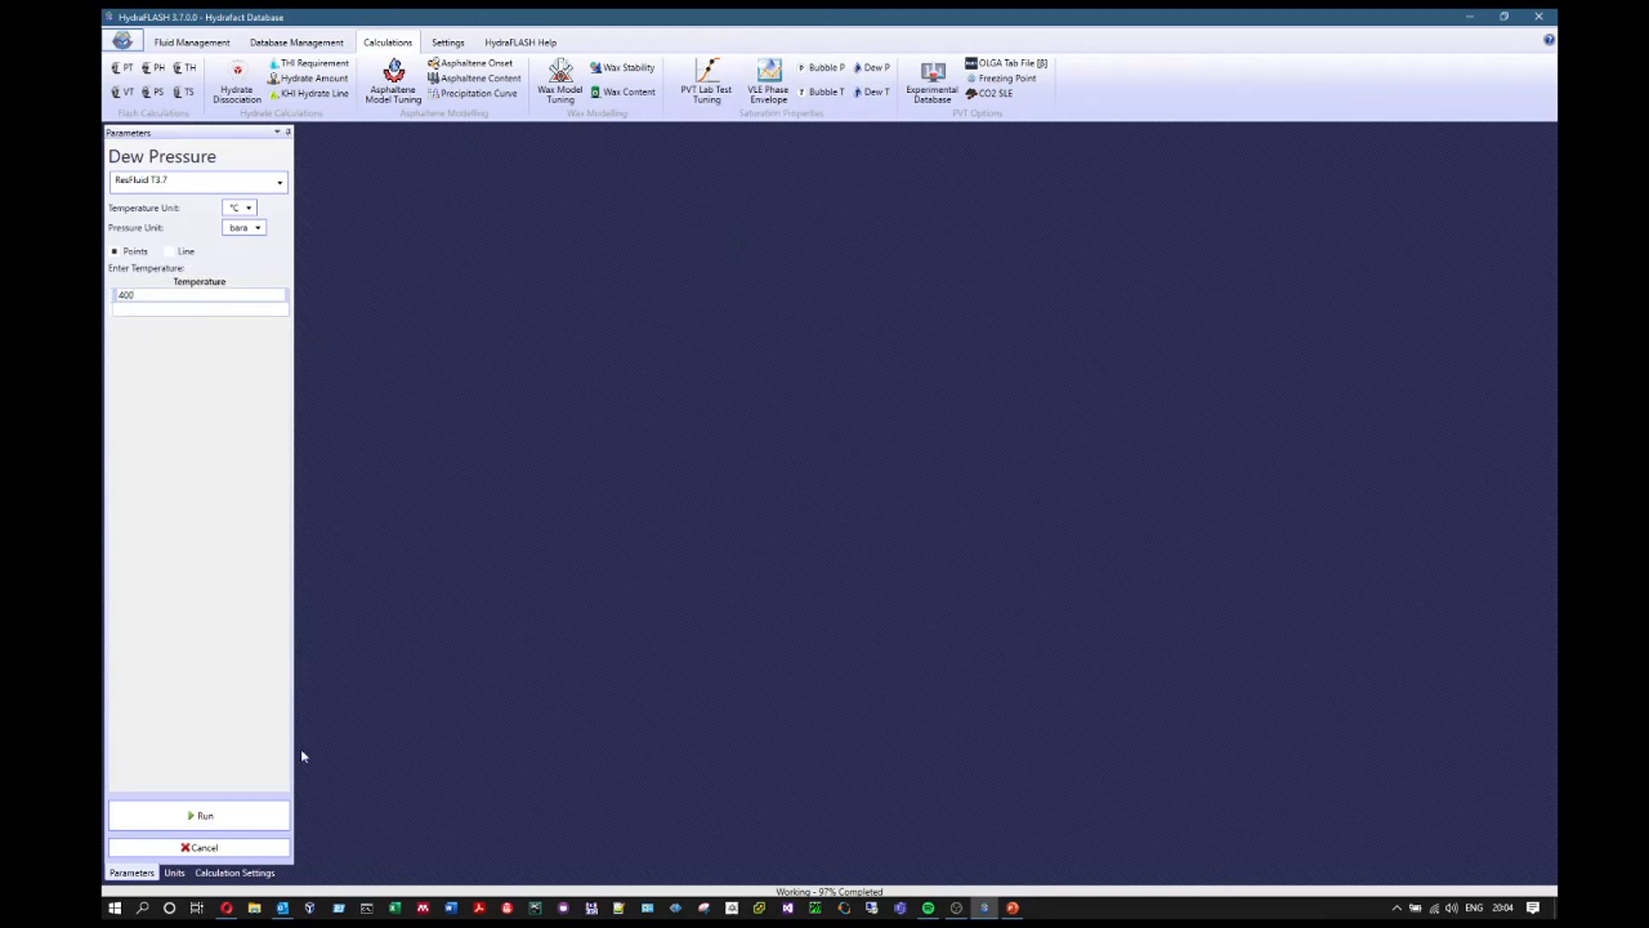
left_click(221, 812)
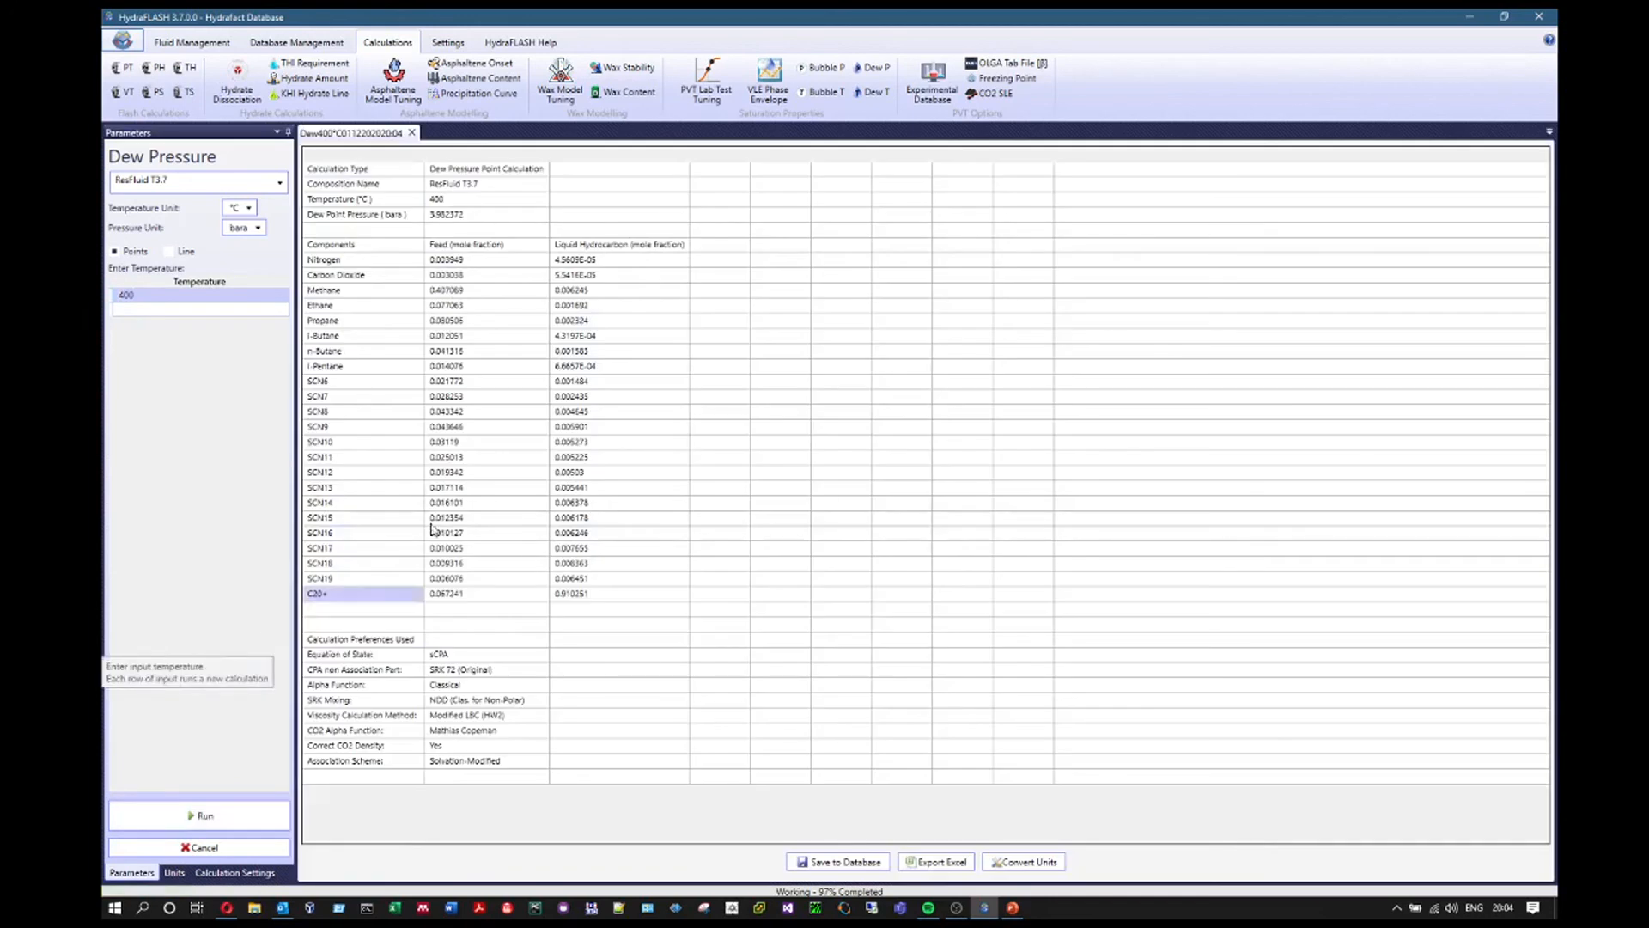
left_click(478, 201)
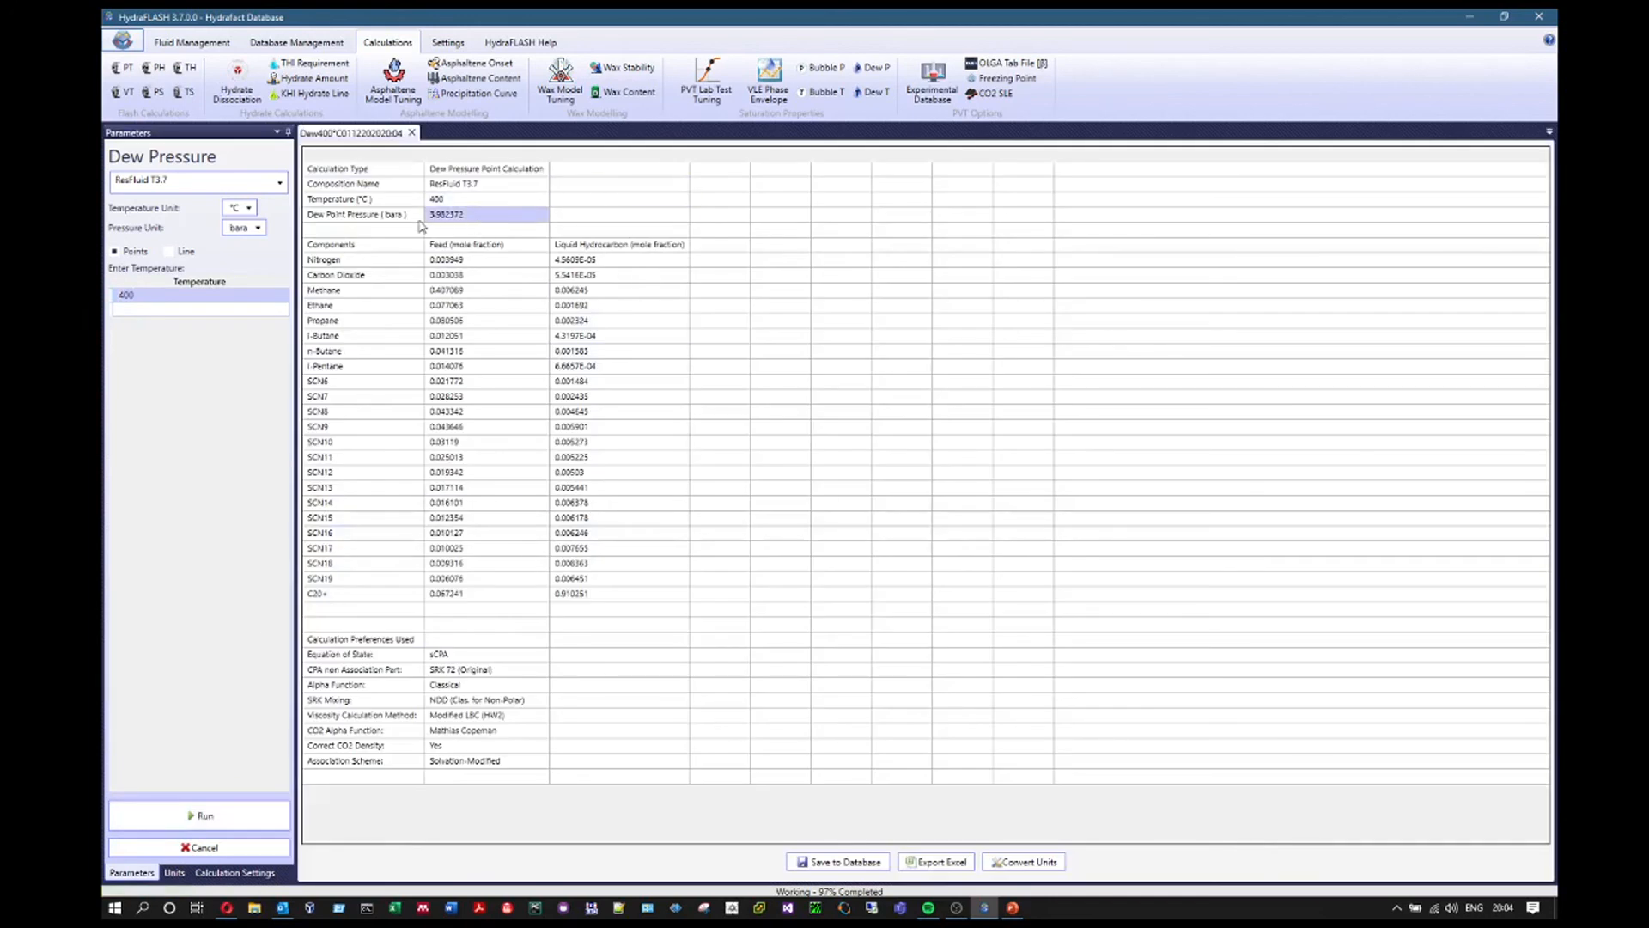
Calculate a dew temperature line for ResFluid T3.7 from 5 to 100 bara with step 1
left_click(171, 251)
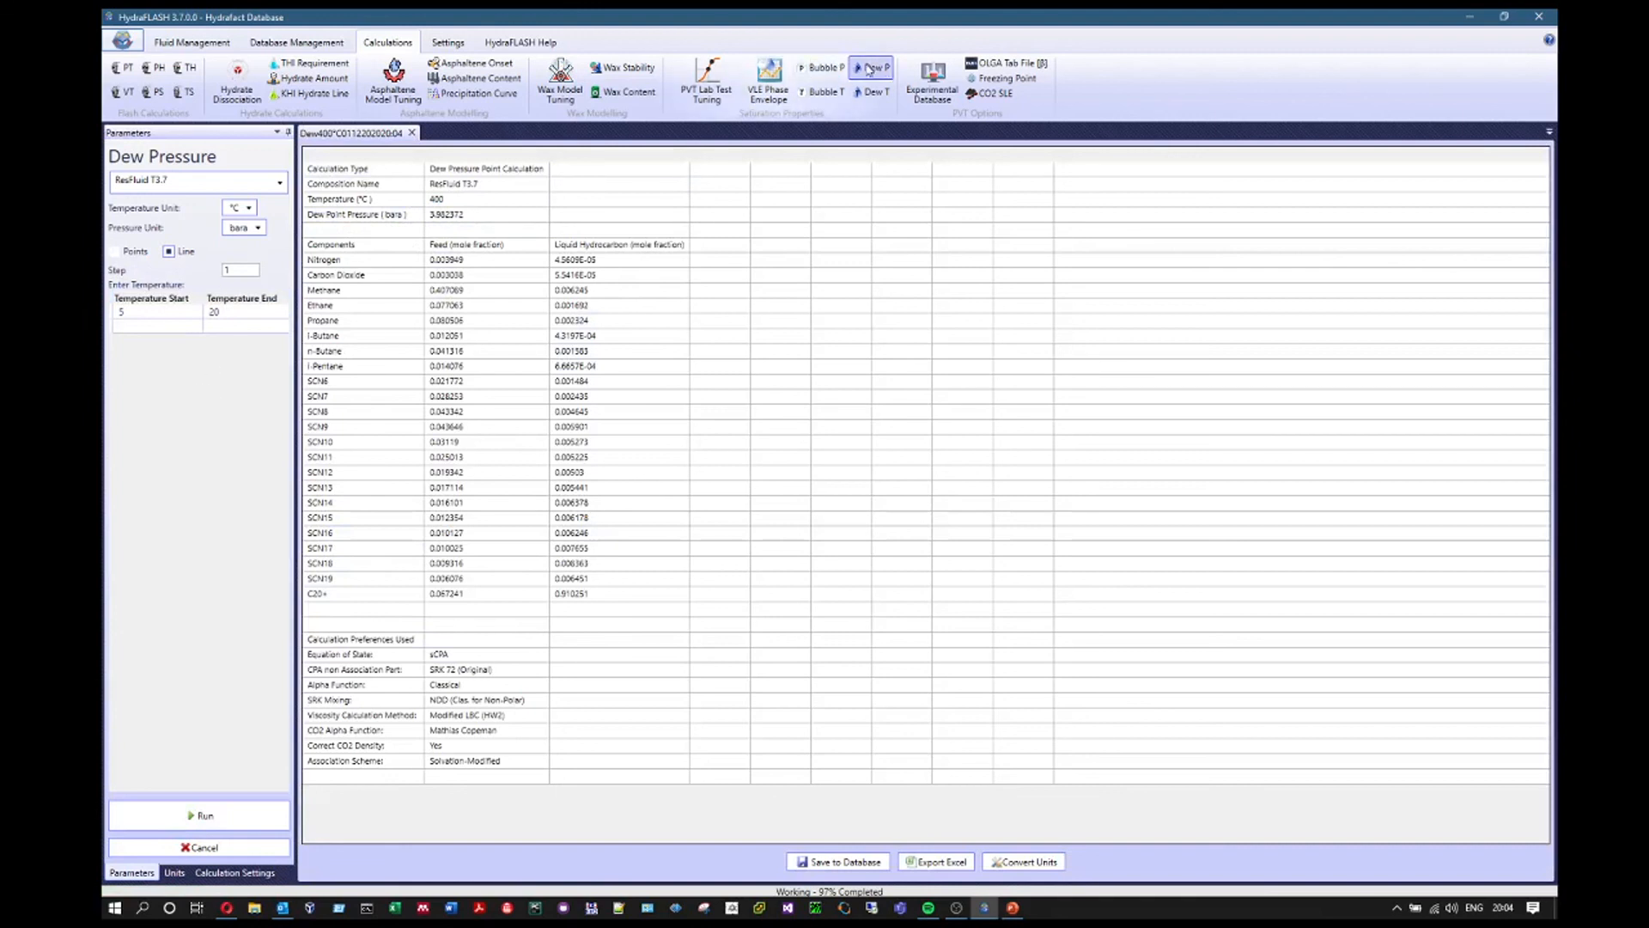
left_click(871, 91)
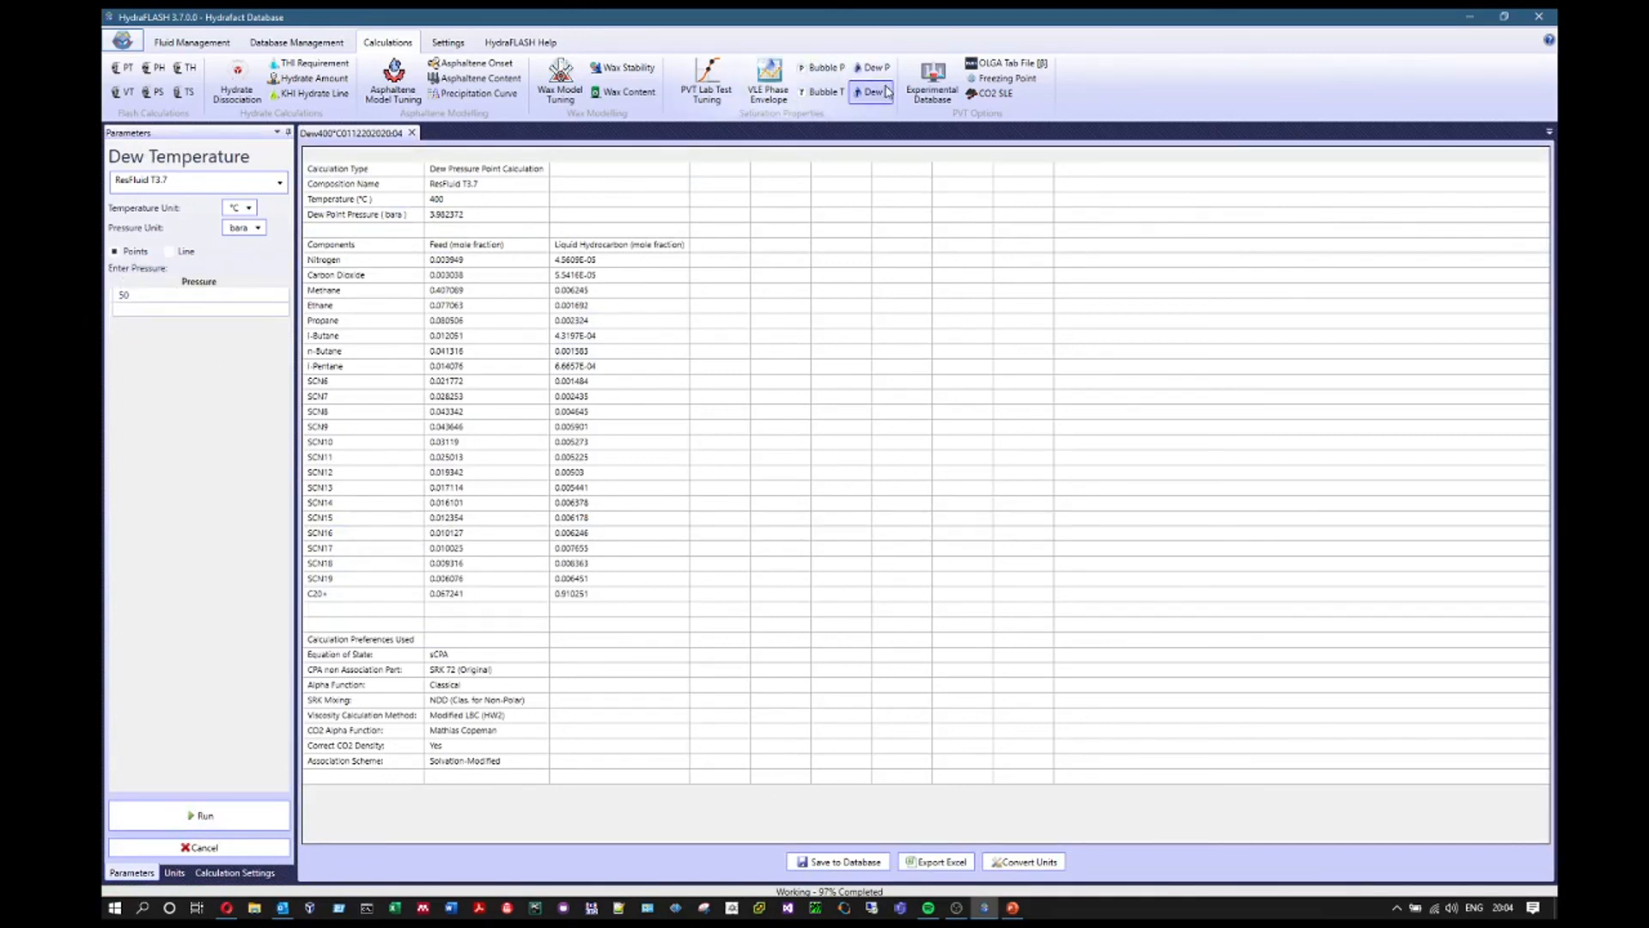
left_click(170, 252)
left_click(240, 312)
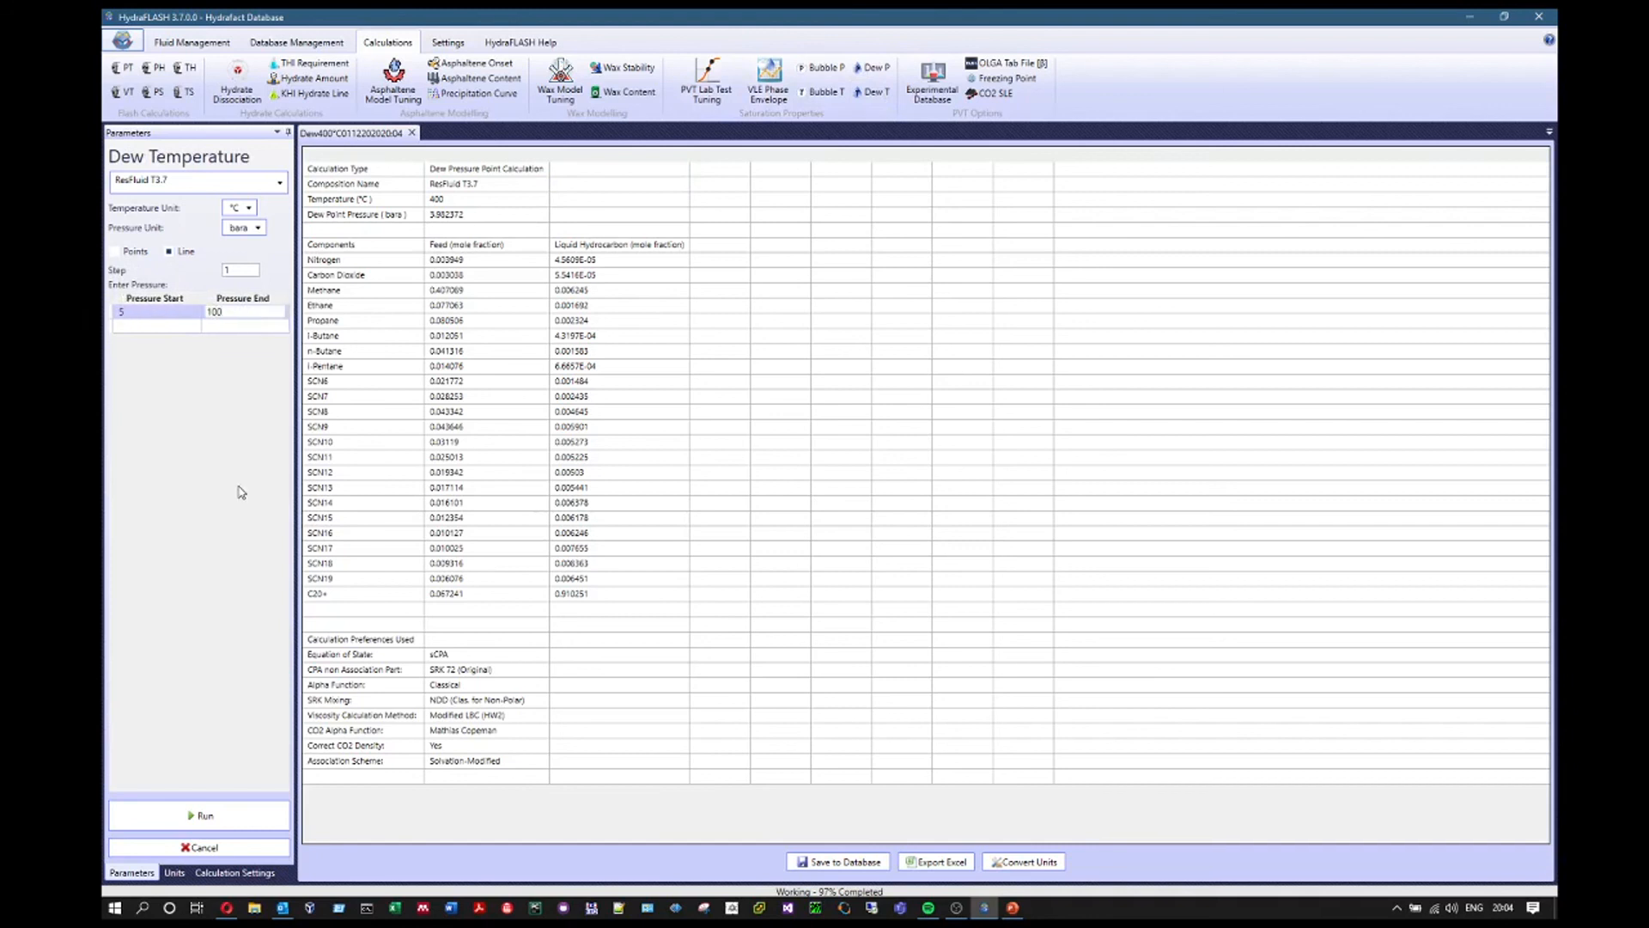
left_click(241, 814)
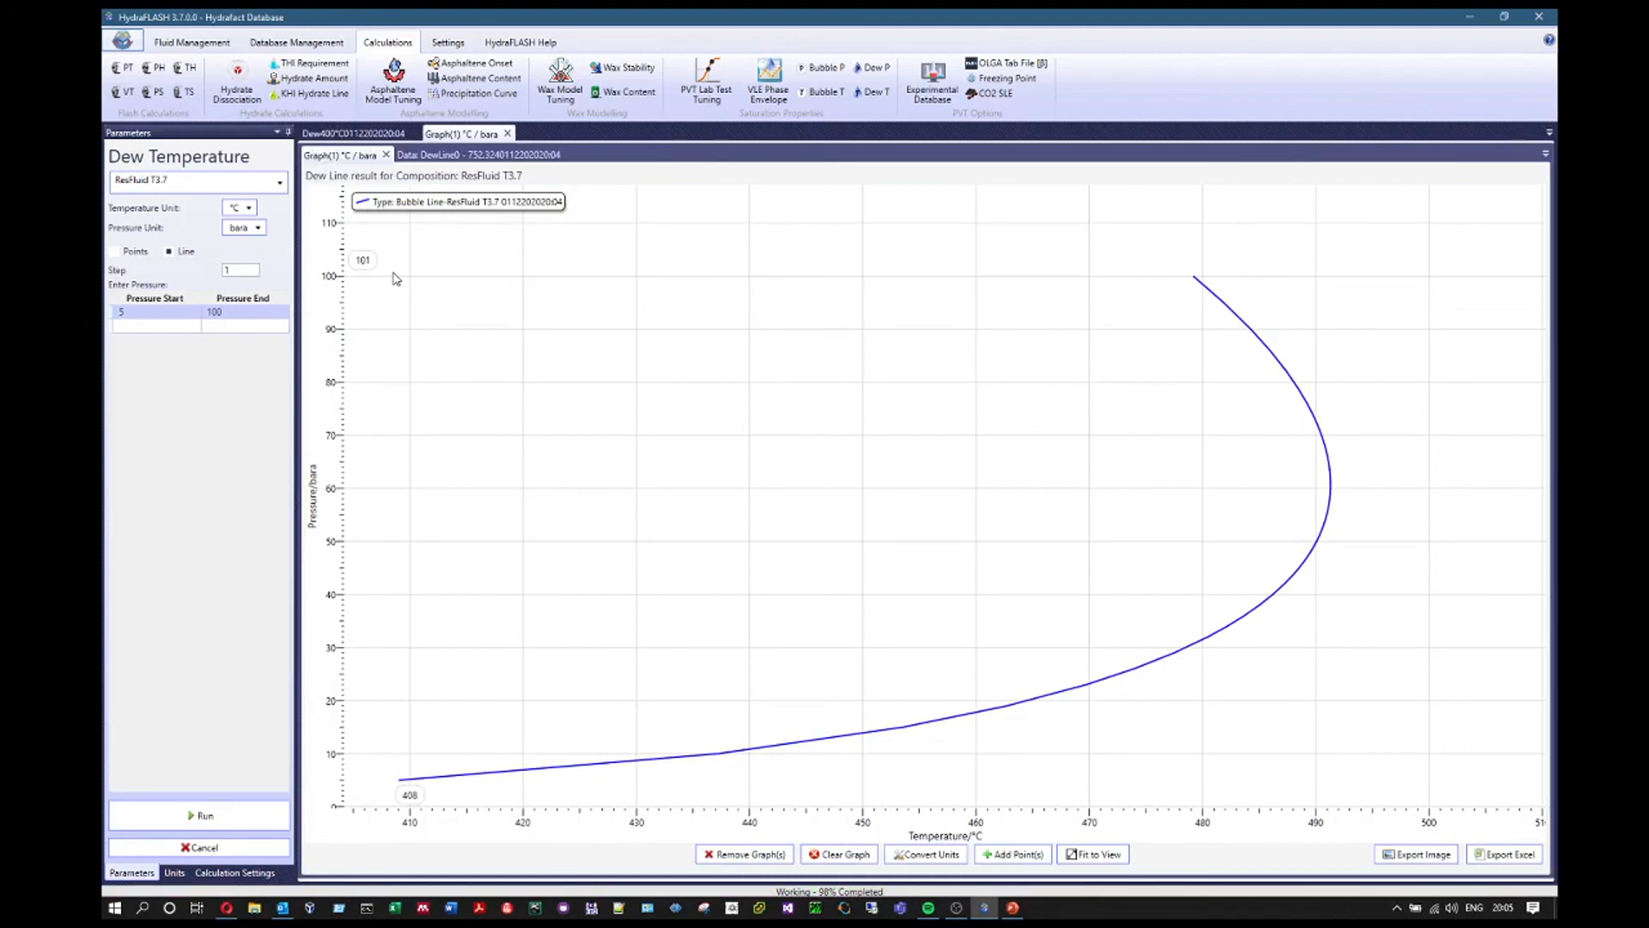
Review the dew line's temperature, pressure and density data, and close the dew line graph and the dew pressure result
left_click(519, 160)
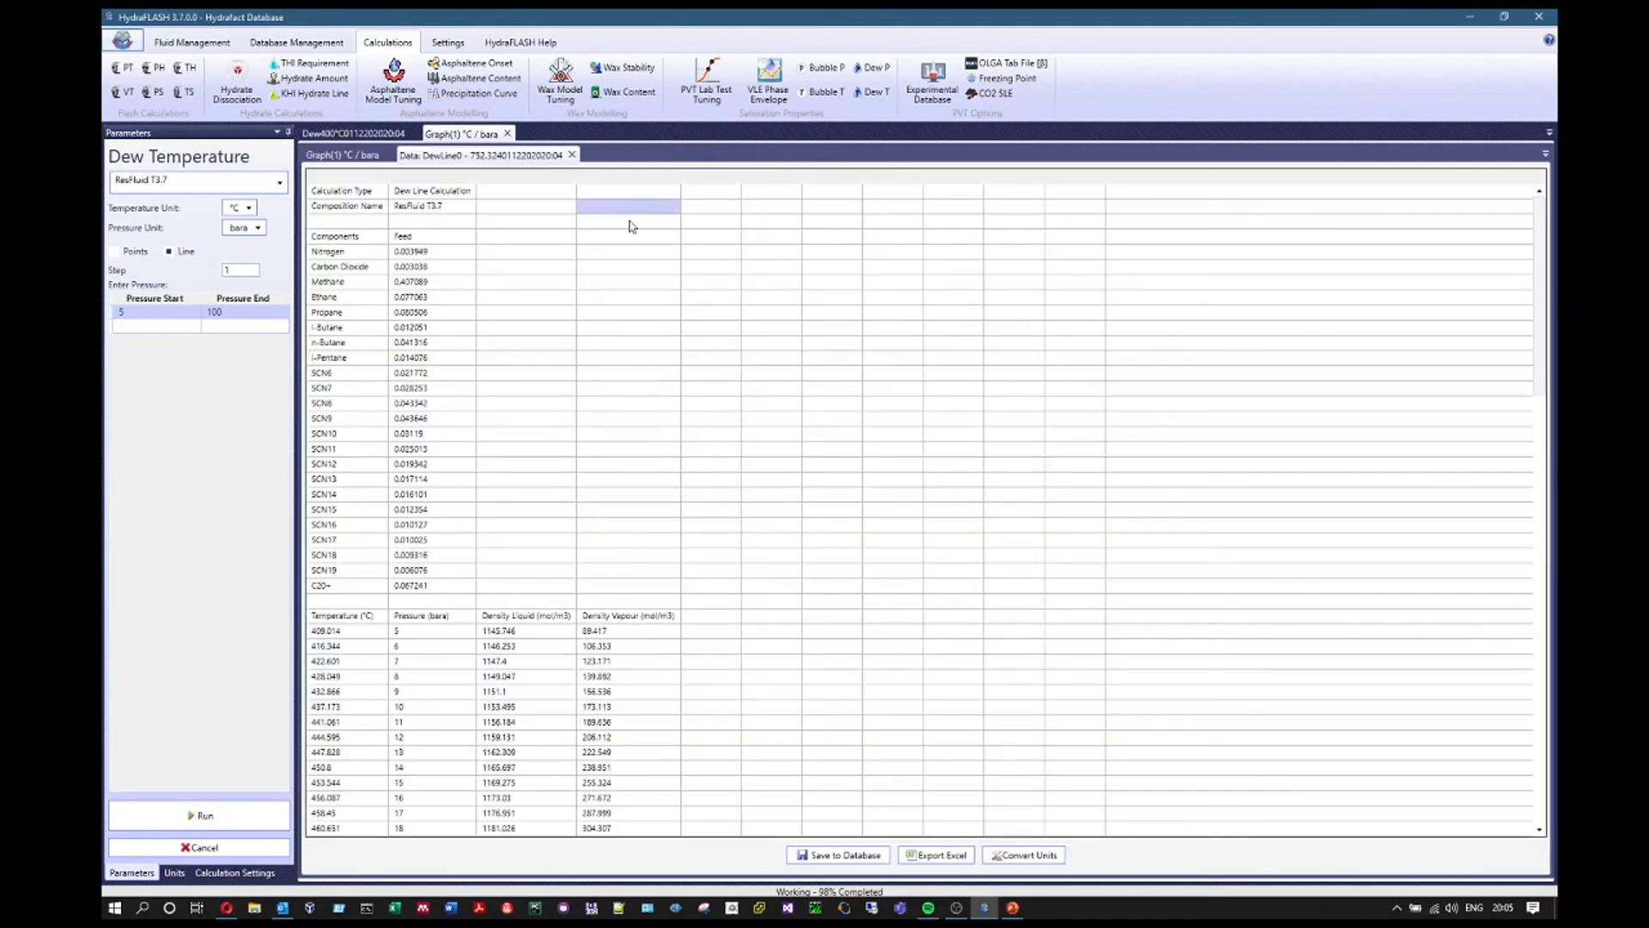
scroll(516, 508, "down", 4)
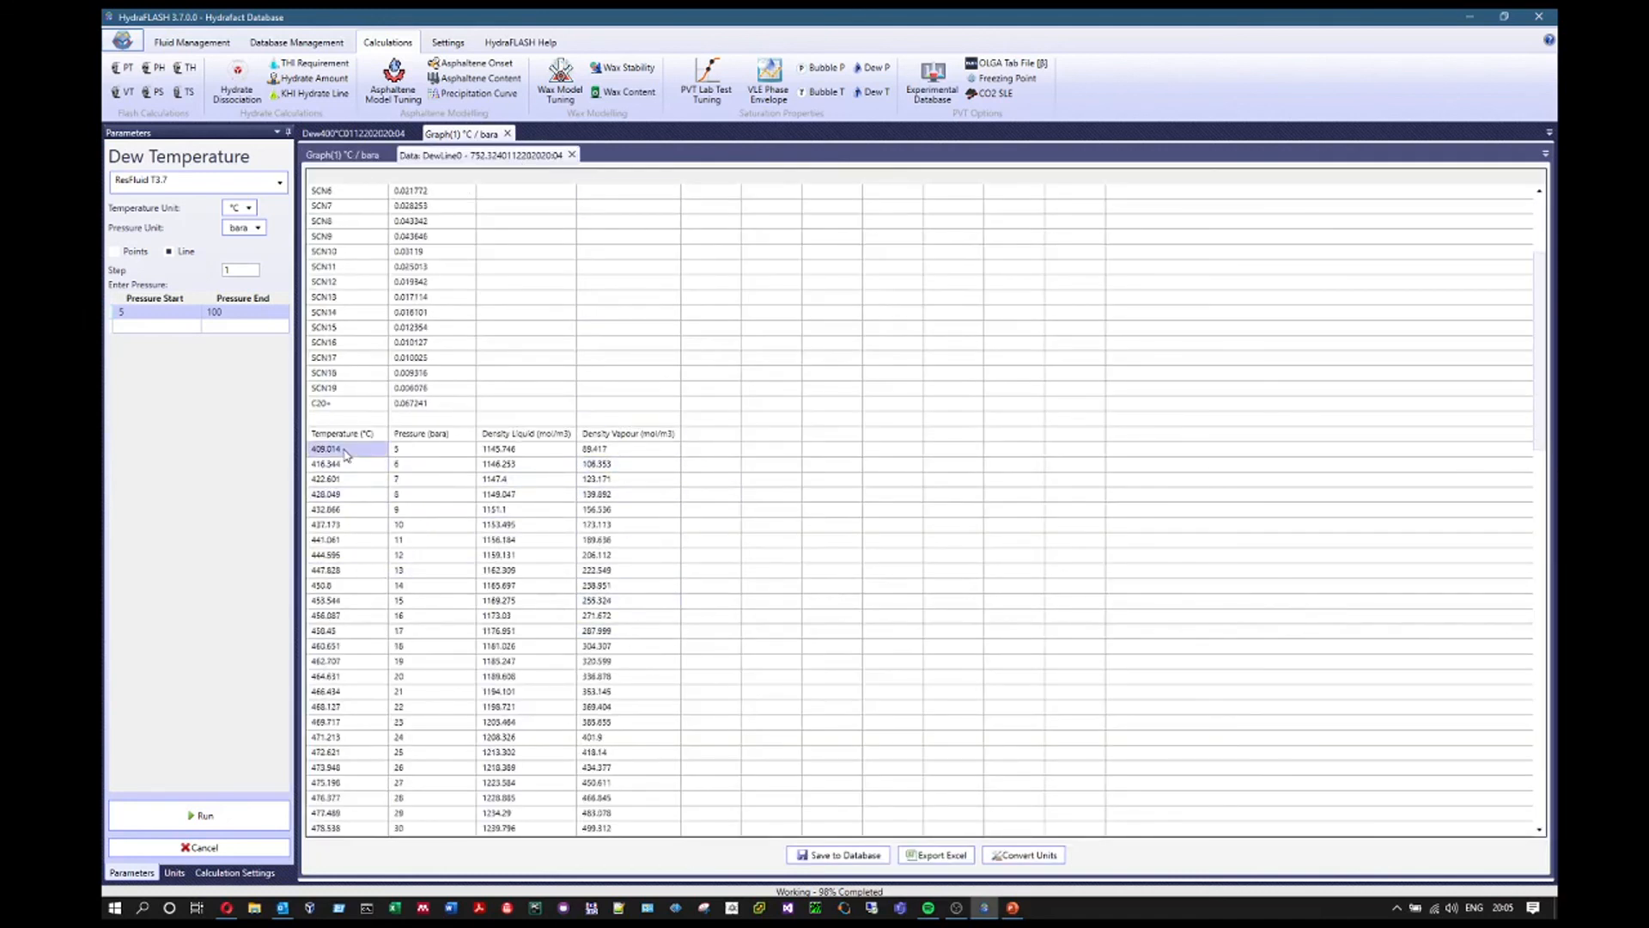
scroll(647, 596, "down", 10)
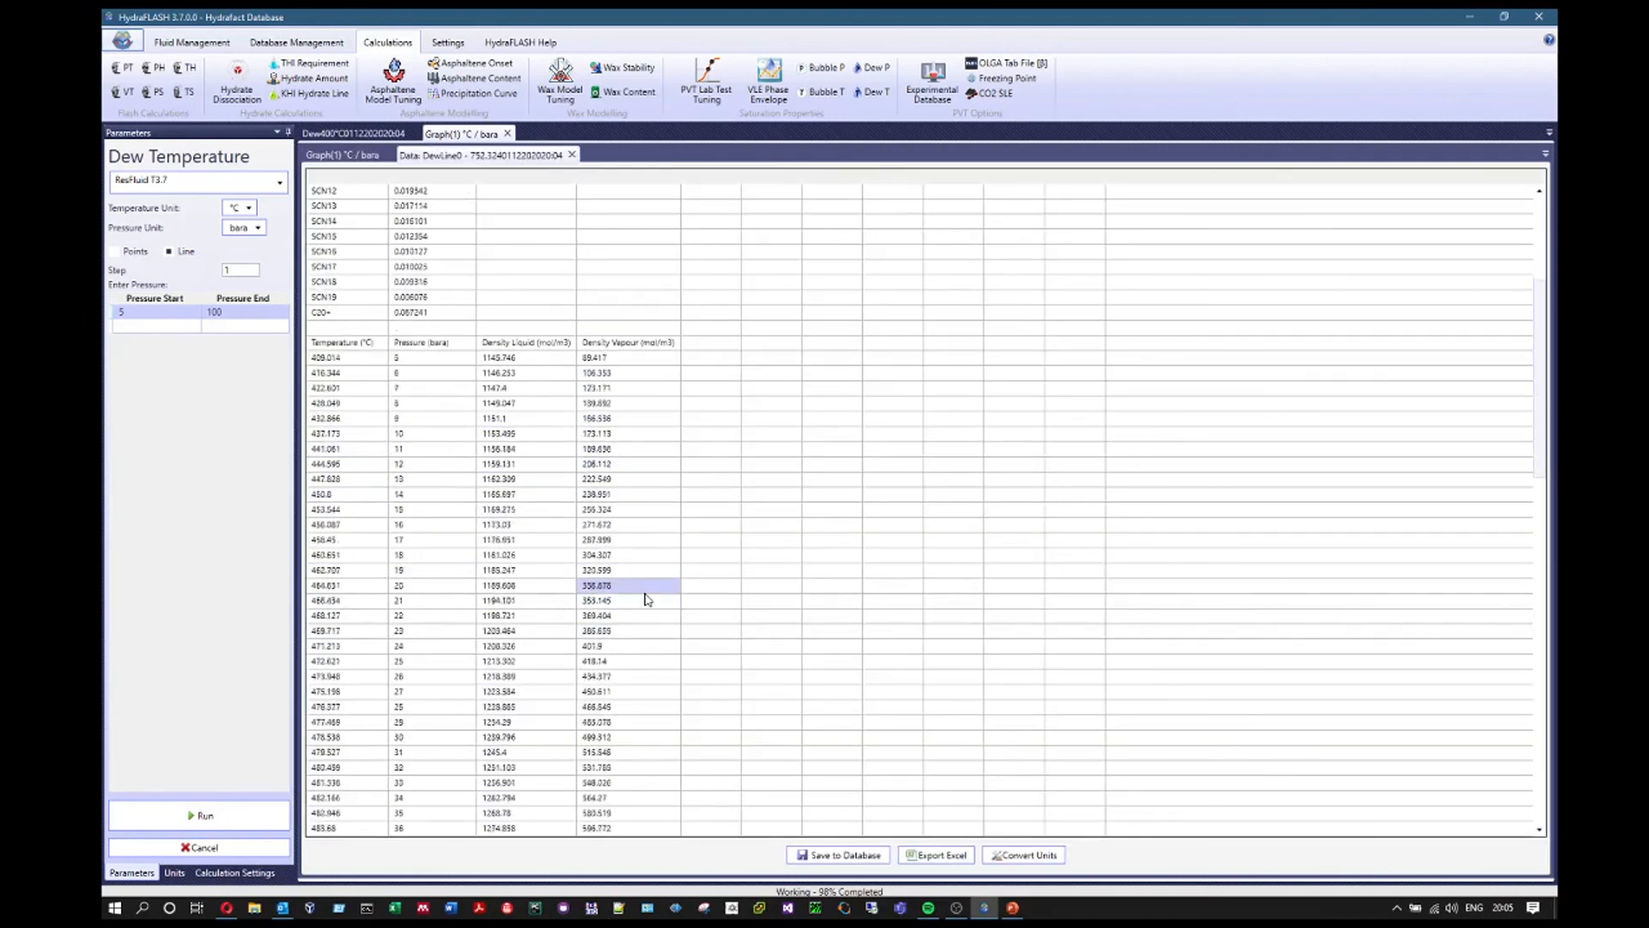
left_click(508, 134)
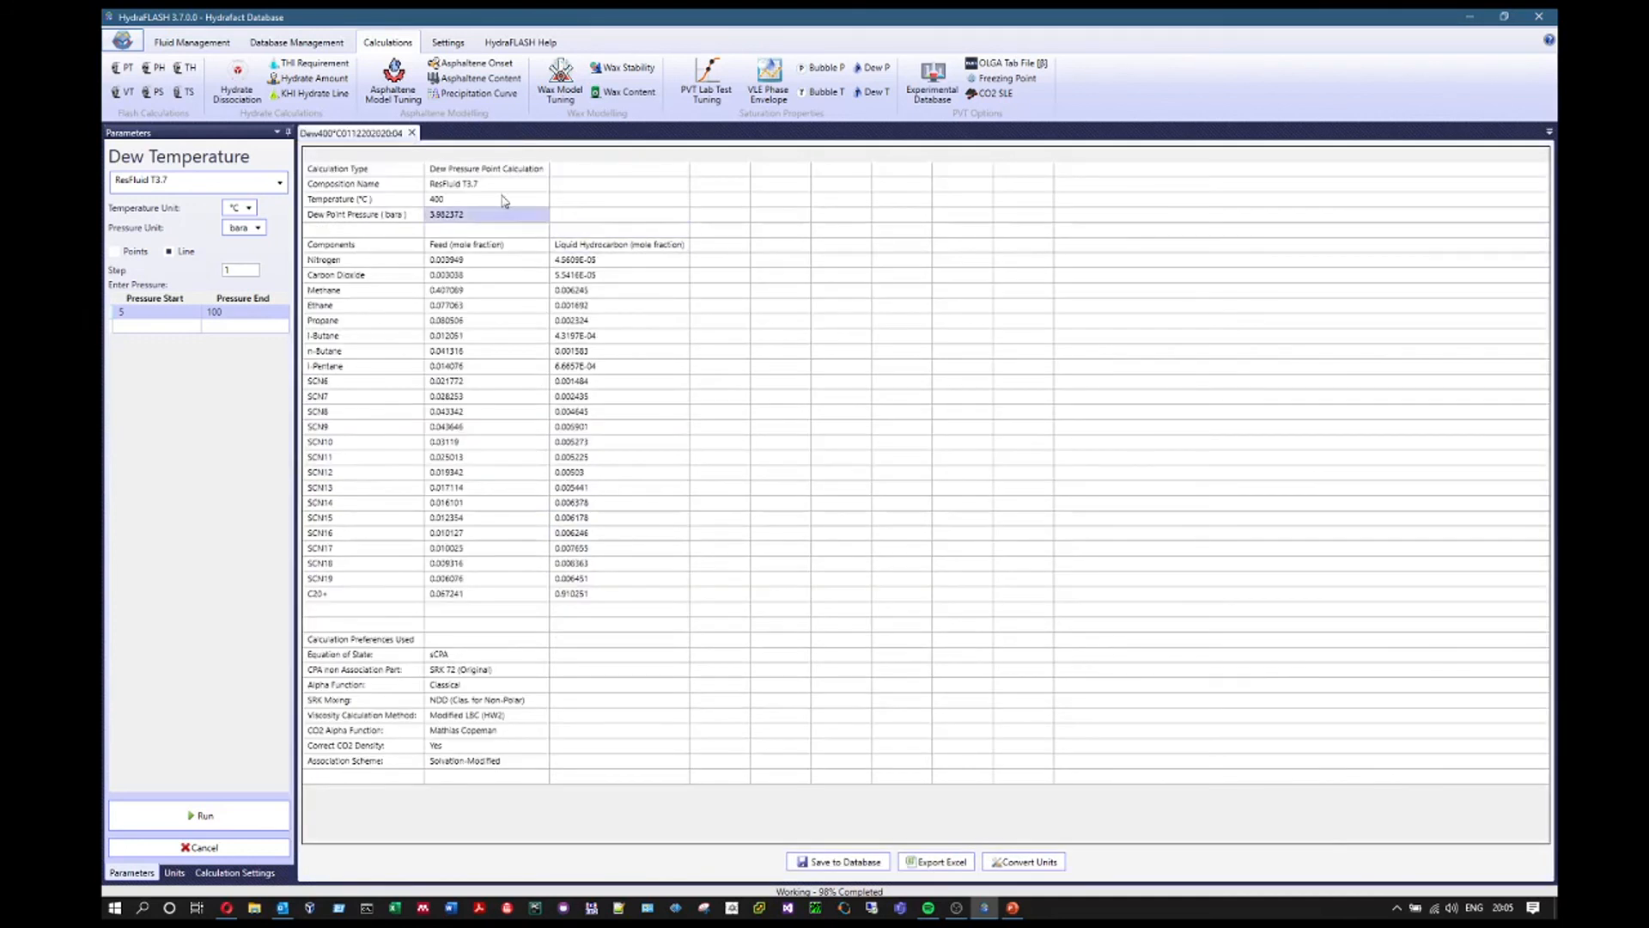
left_click(411, 134)
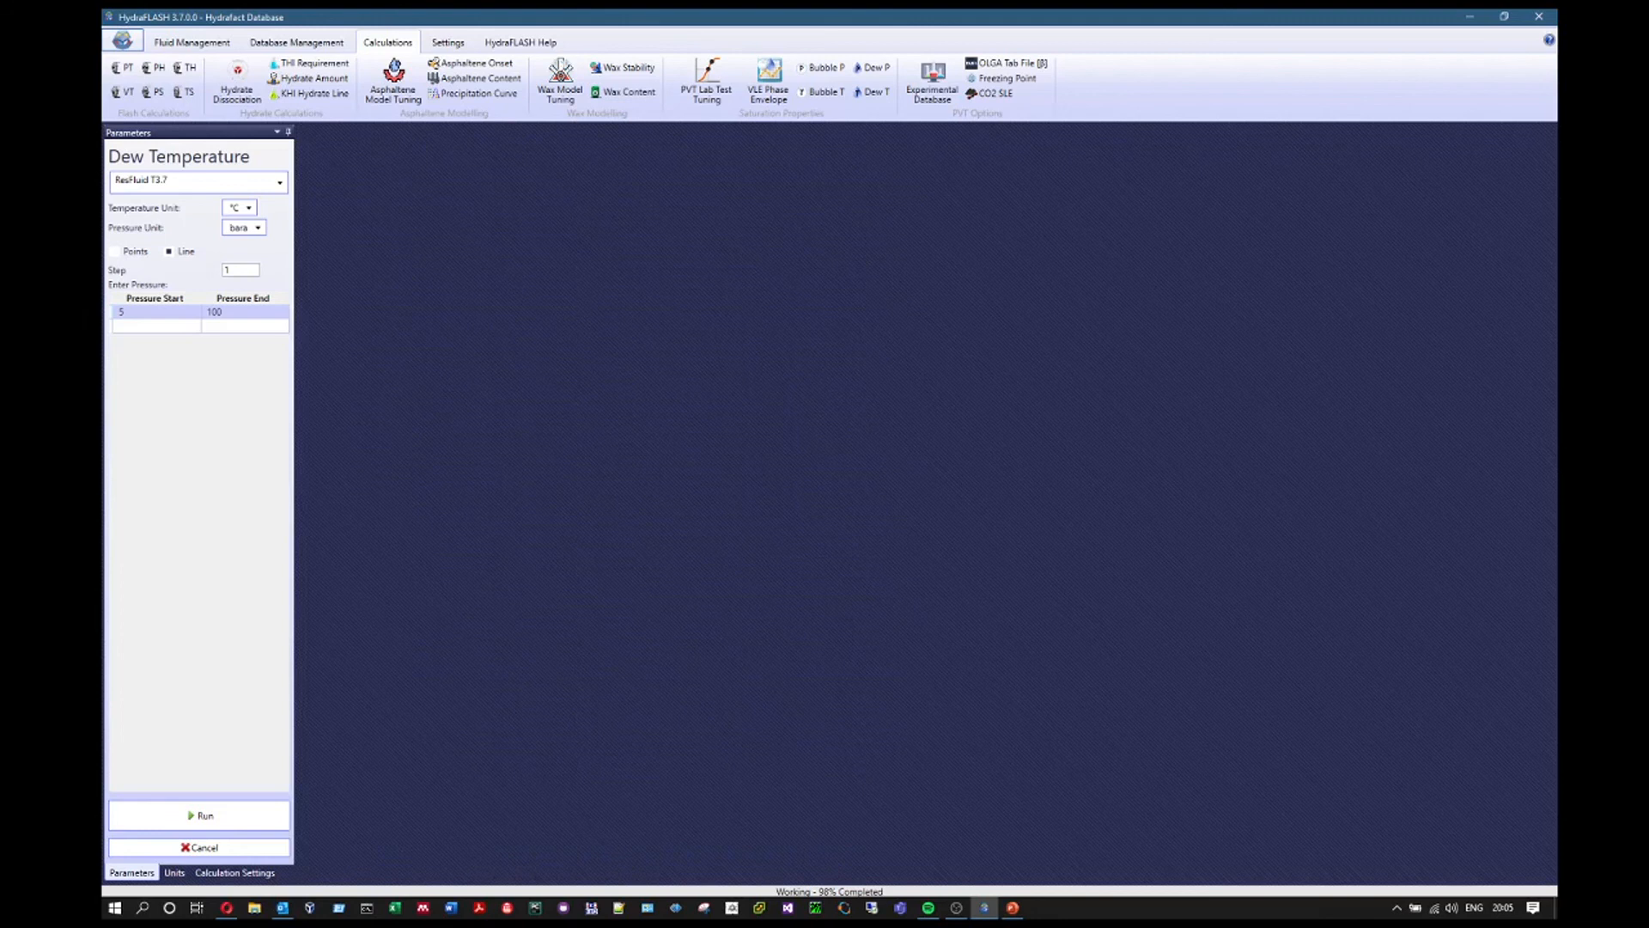